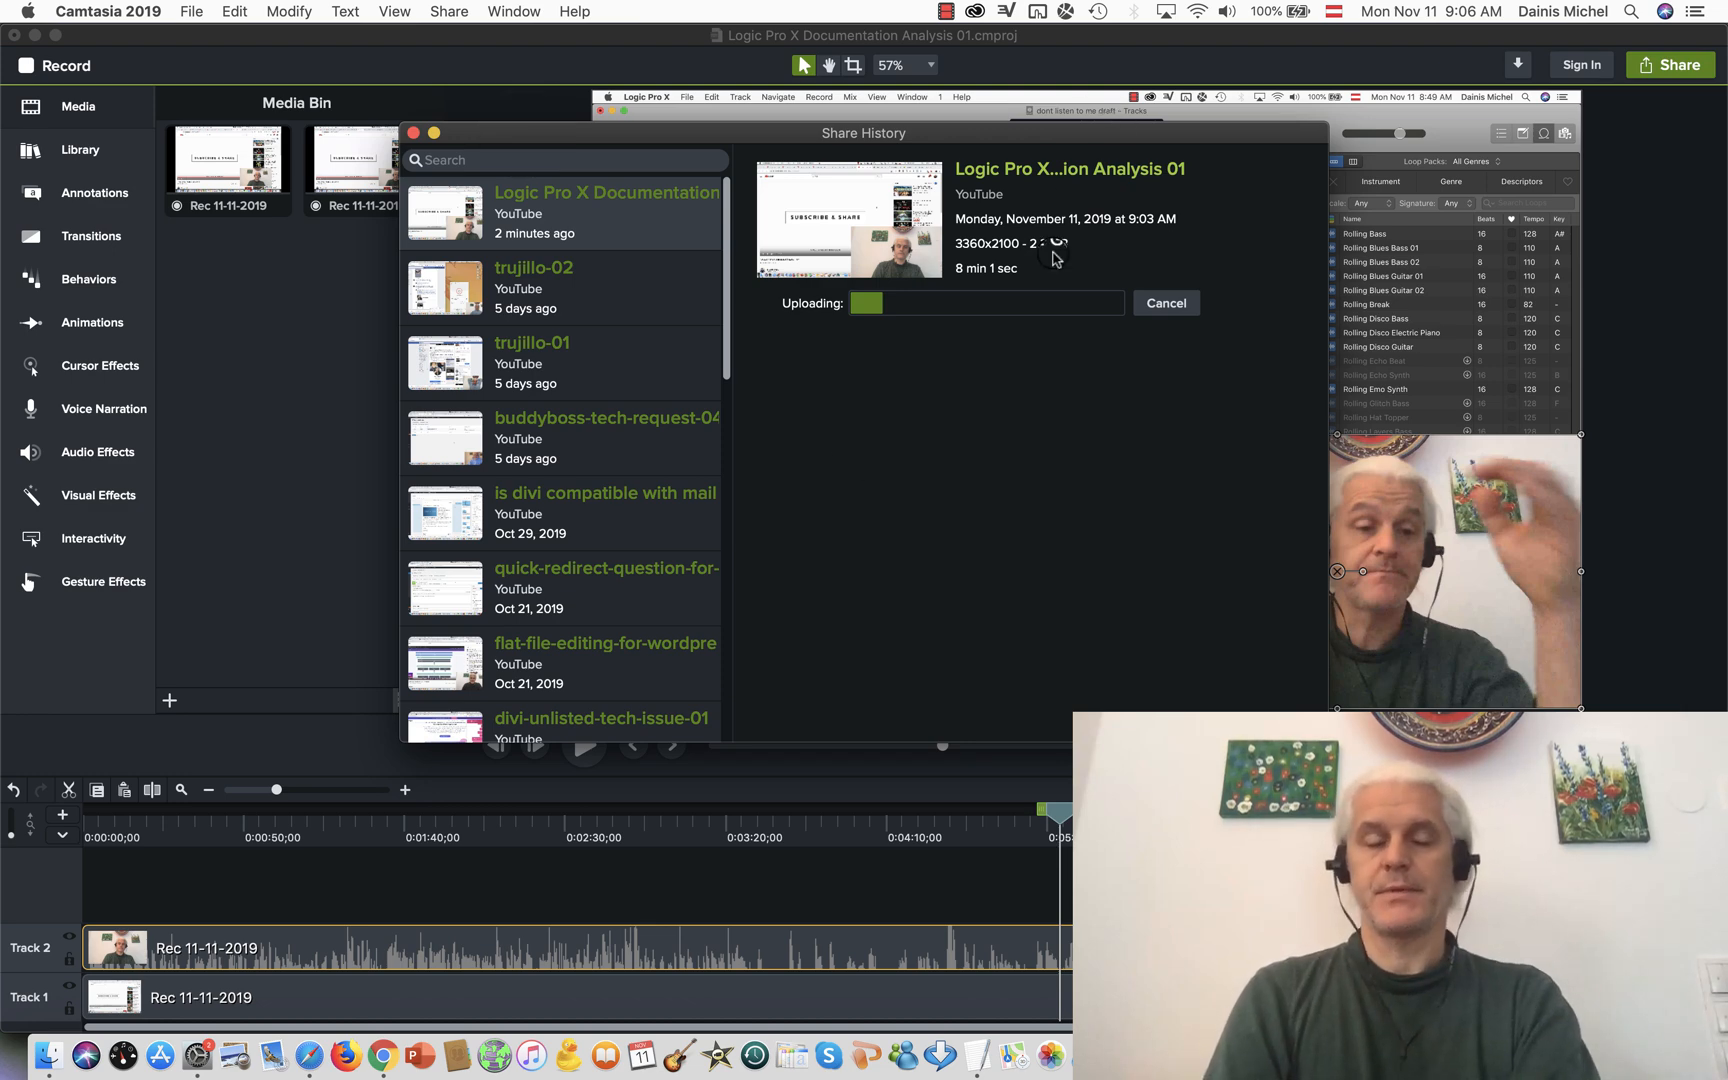
# - Switch to Chrome and review the Apple support article on working with channel strip settings in Logic Pro X, including how to save them
pyautogui.press('super+Tab')
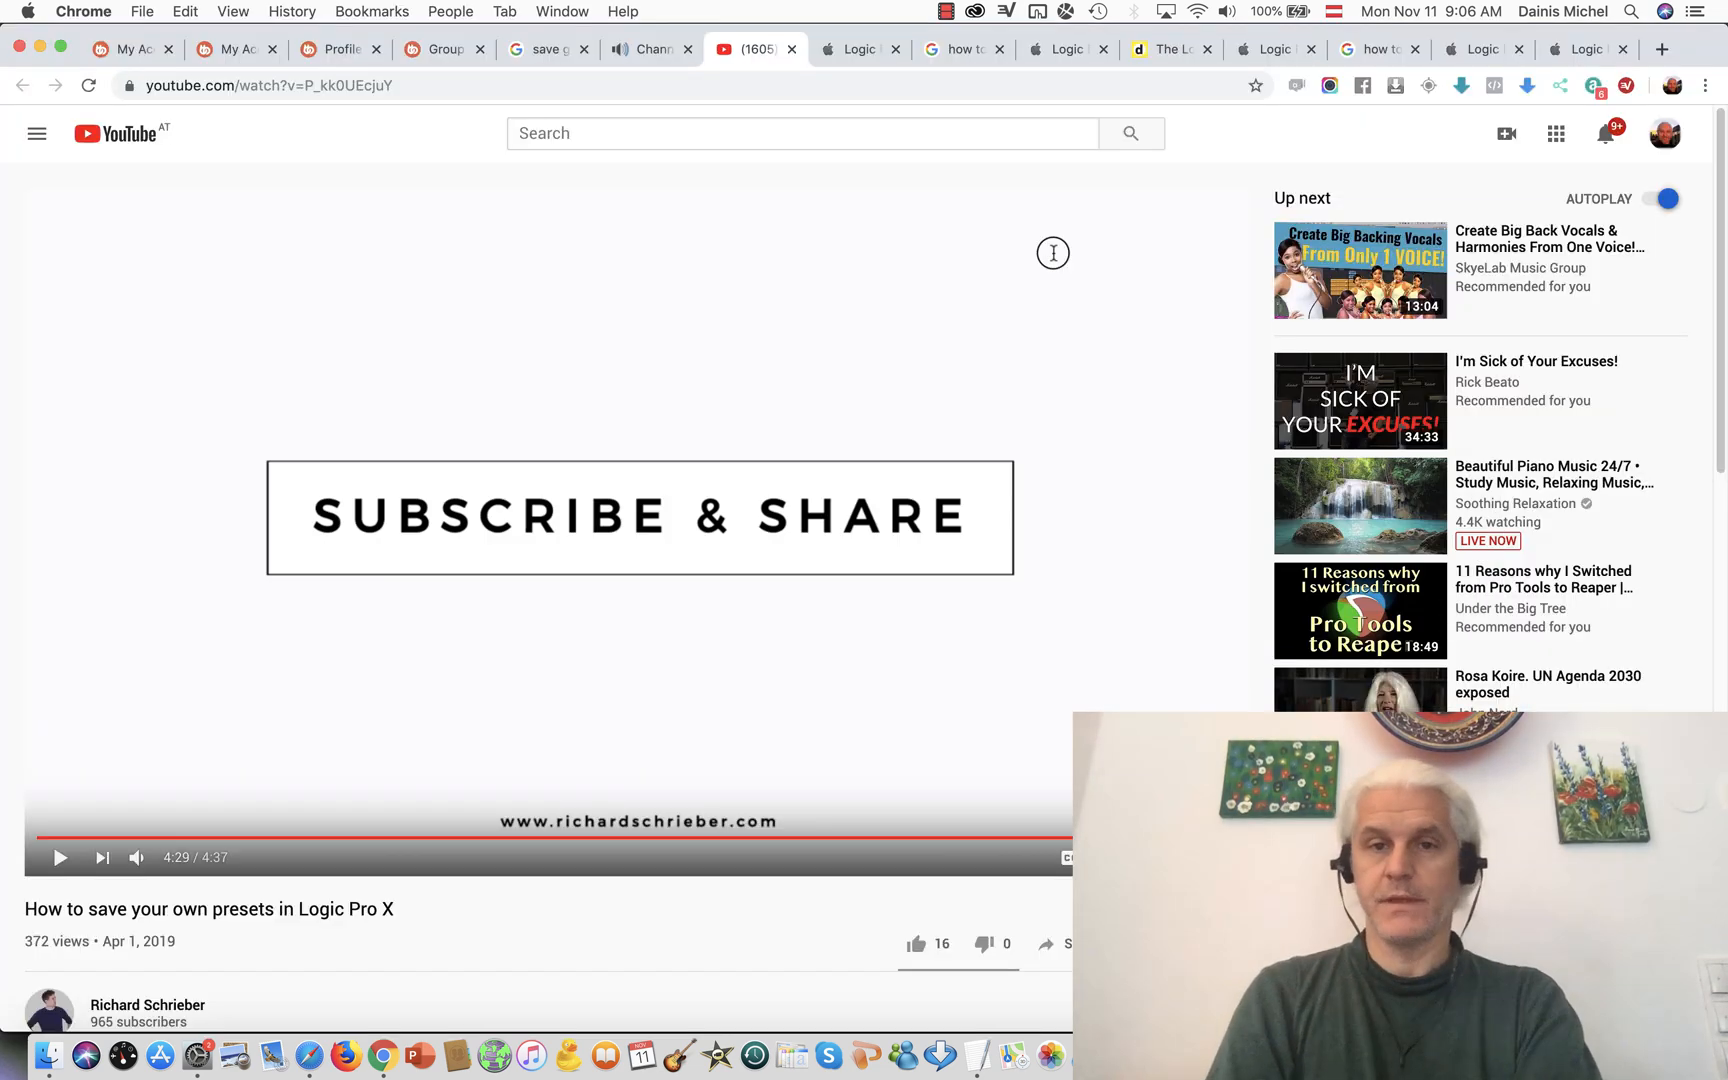
pyautogui.click(1048, 49)
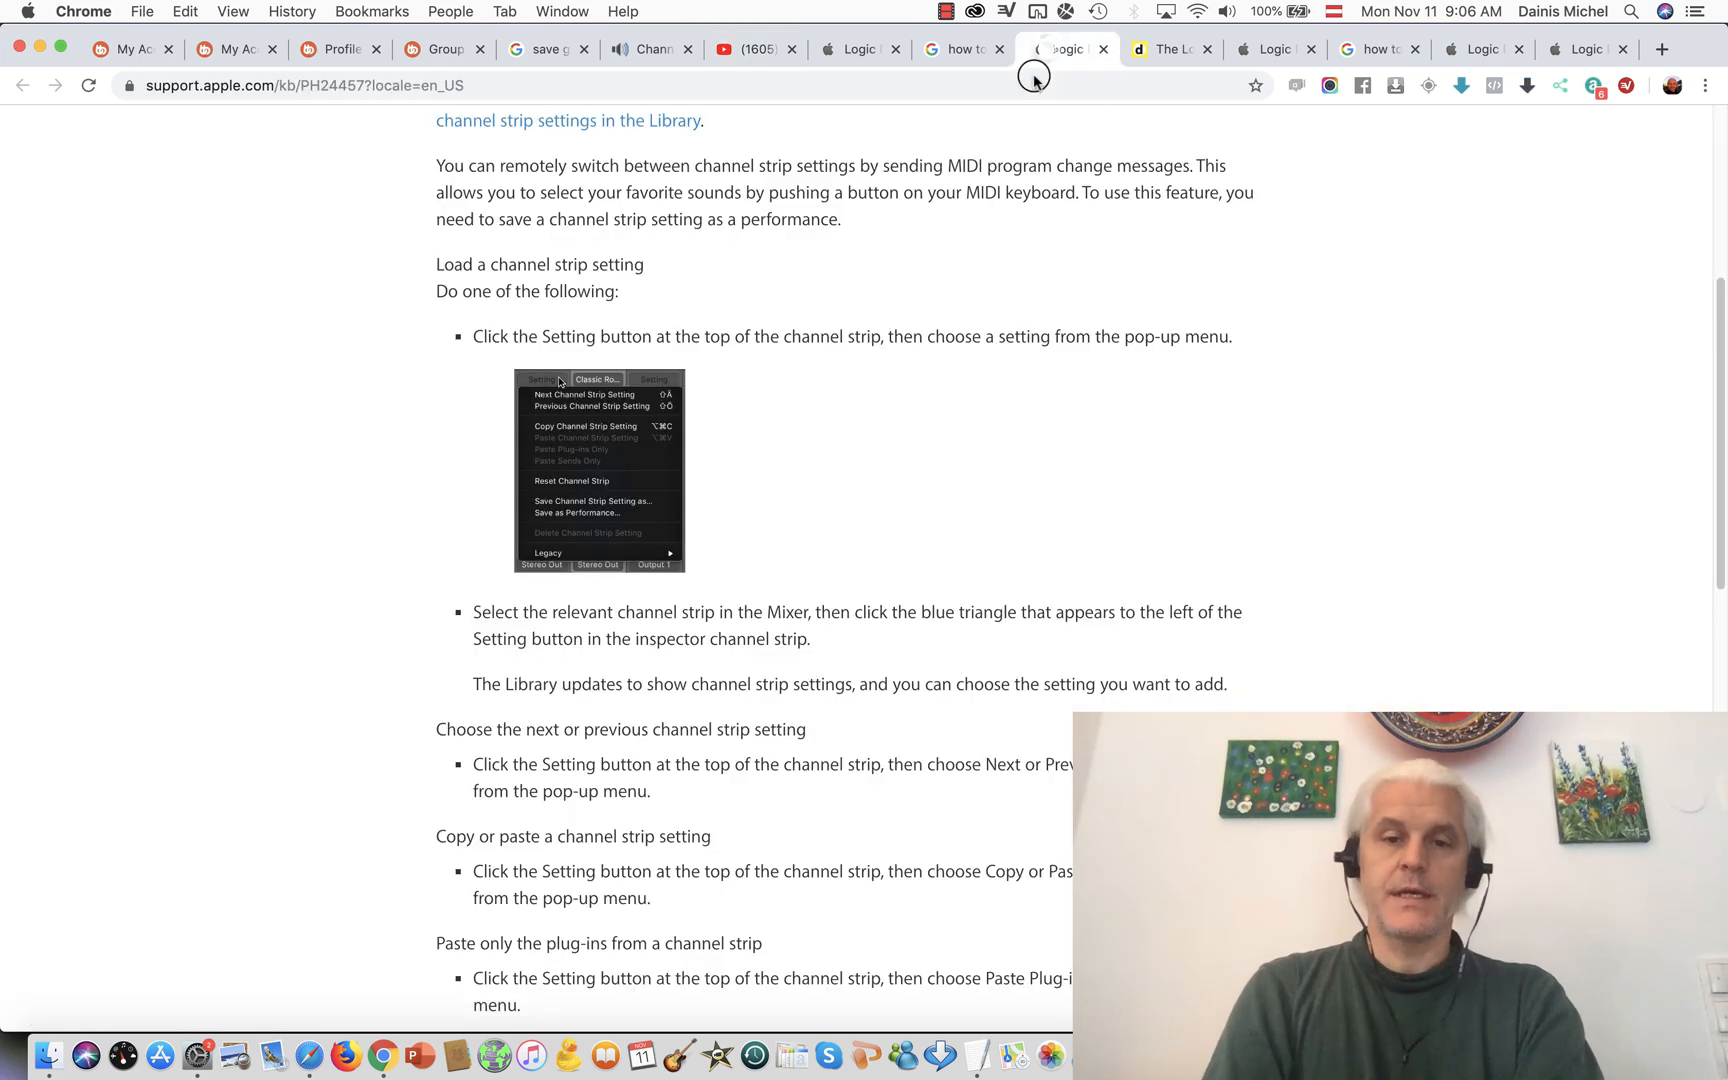
pyautogui.scroll(10, 752, 698)
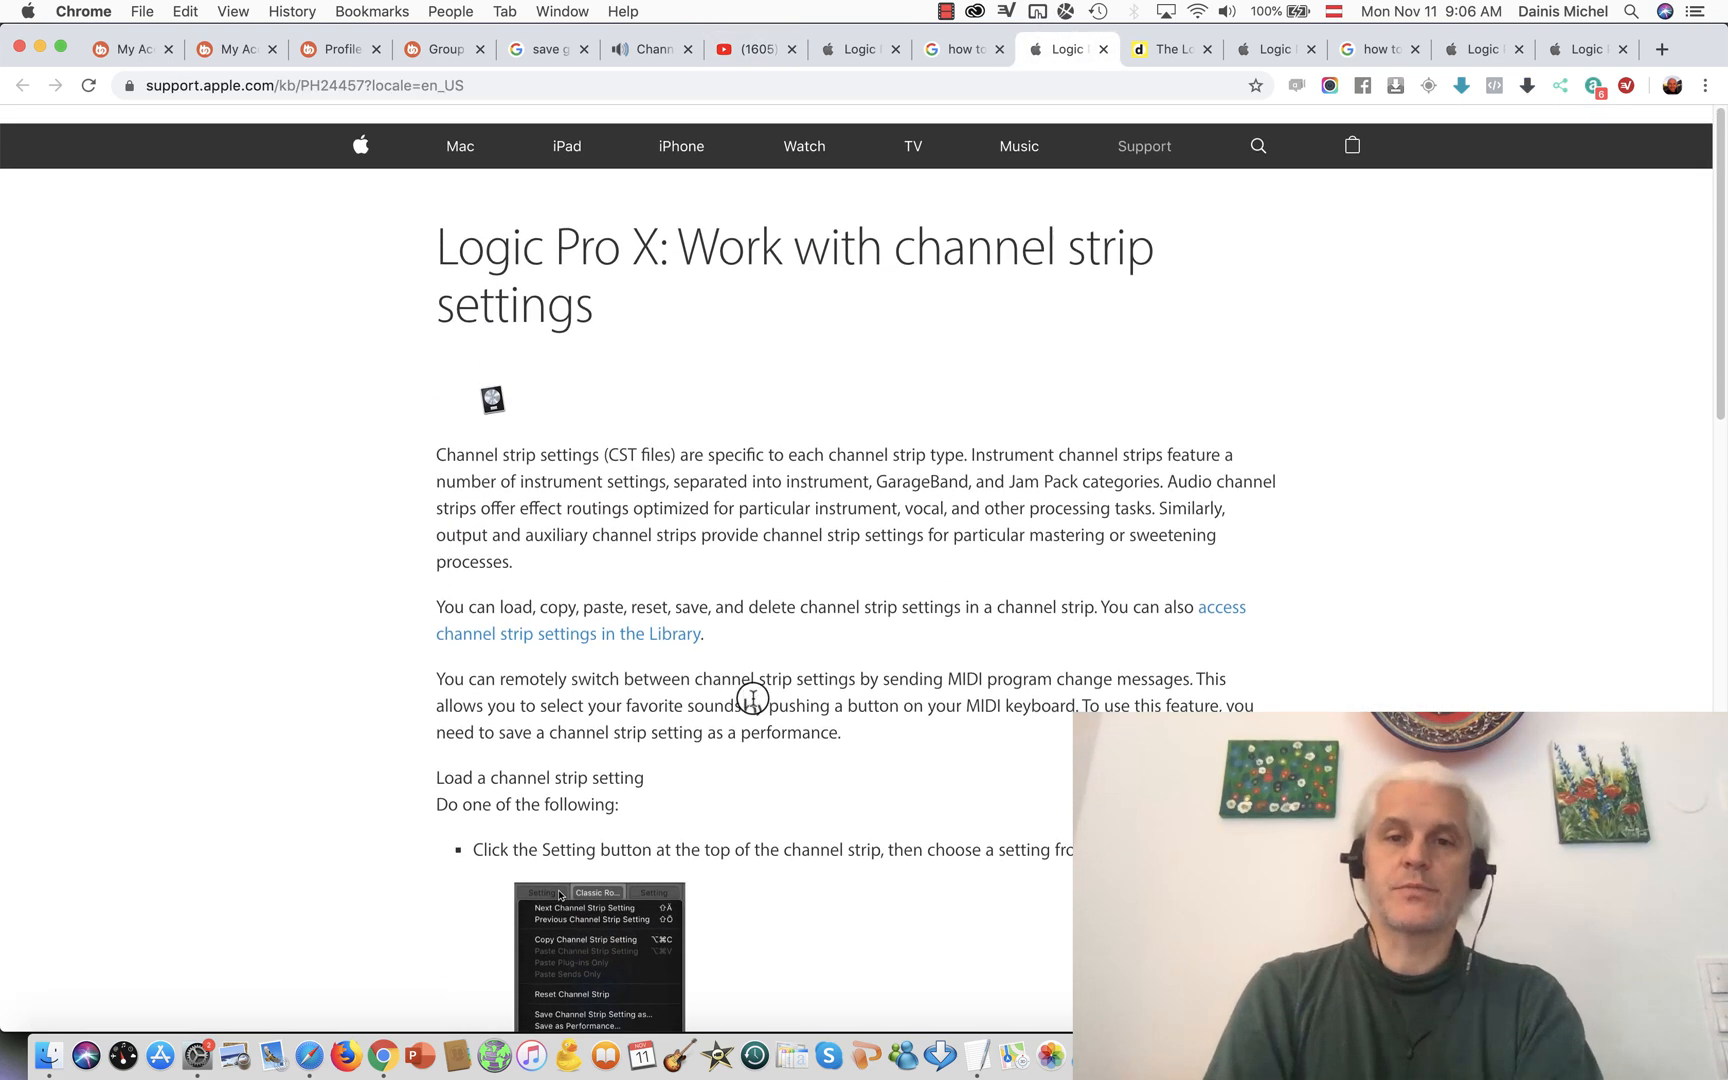
pyautogui.scroll(-1, 824, 740)
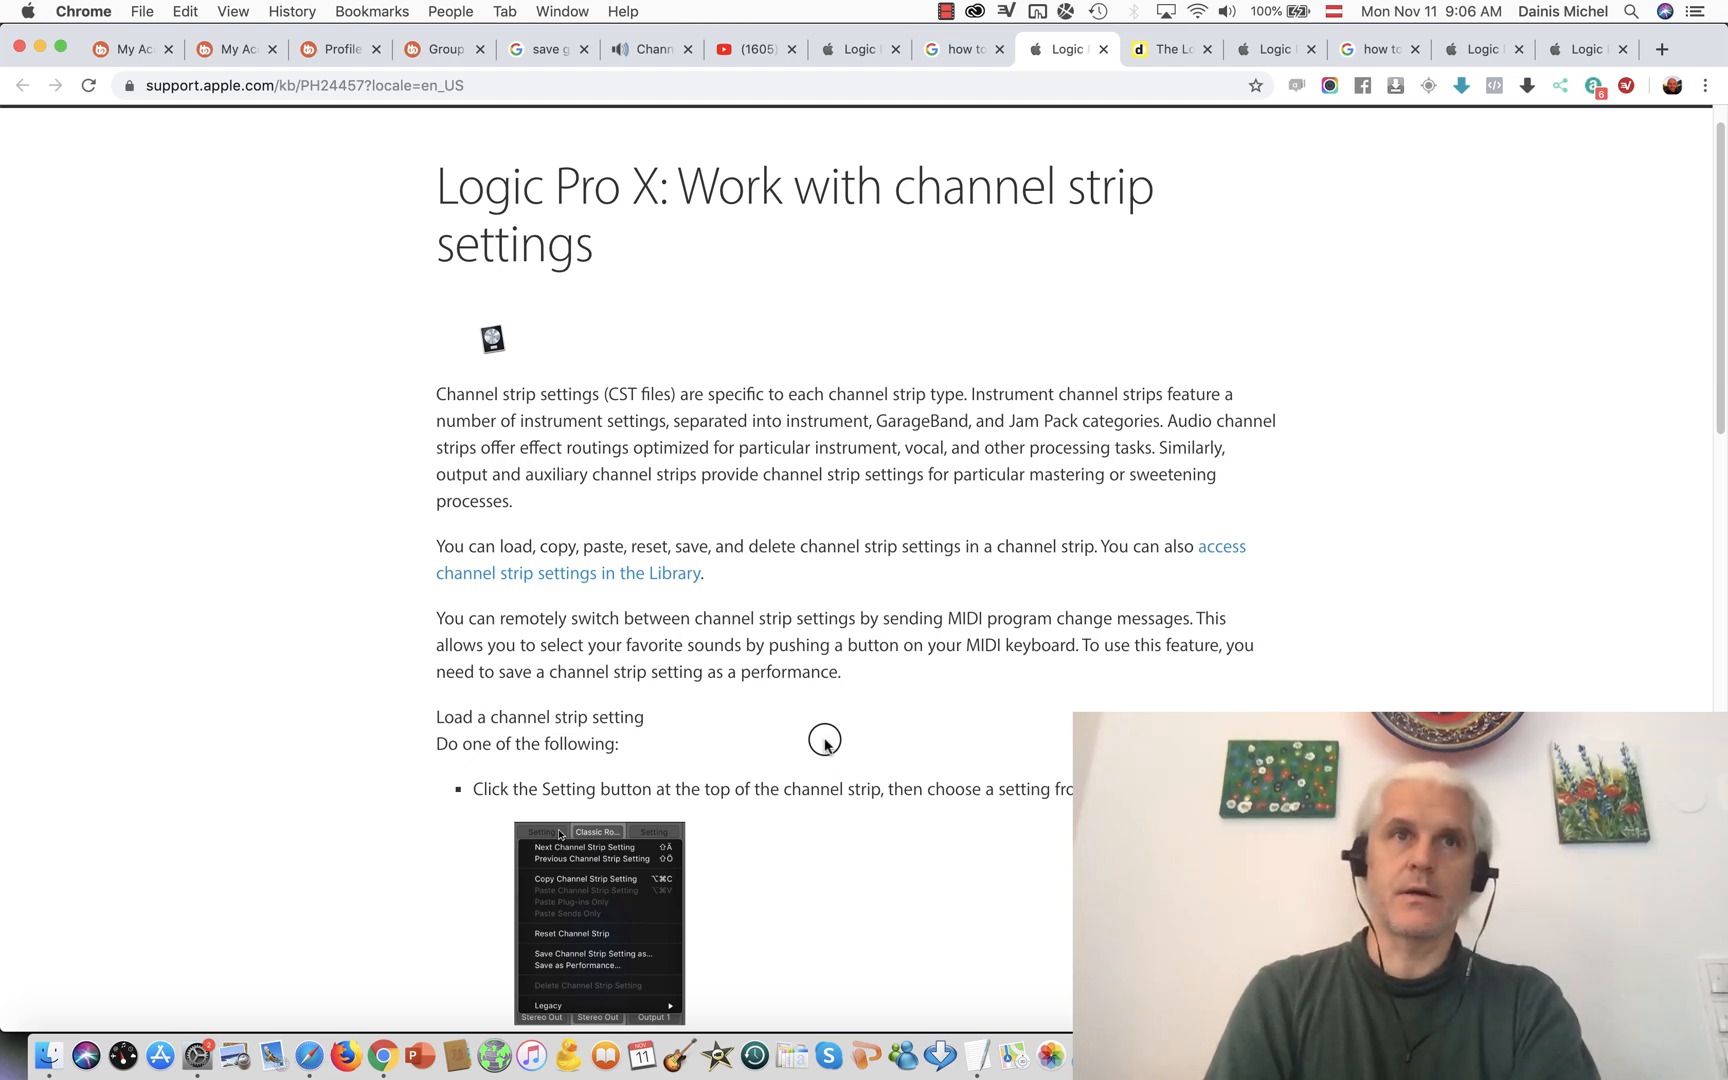
pyautogui.scroll(-15, 873, 805)
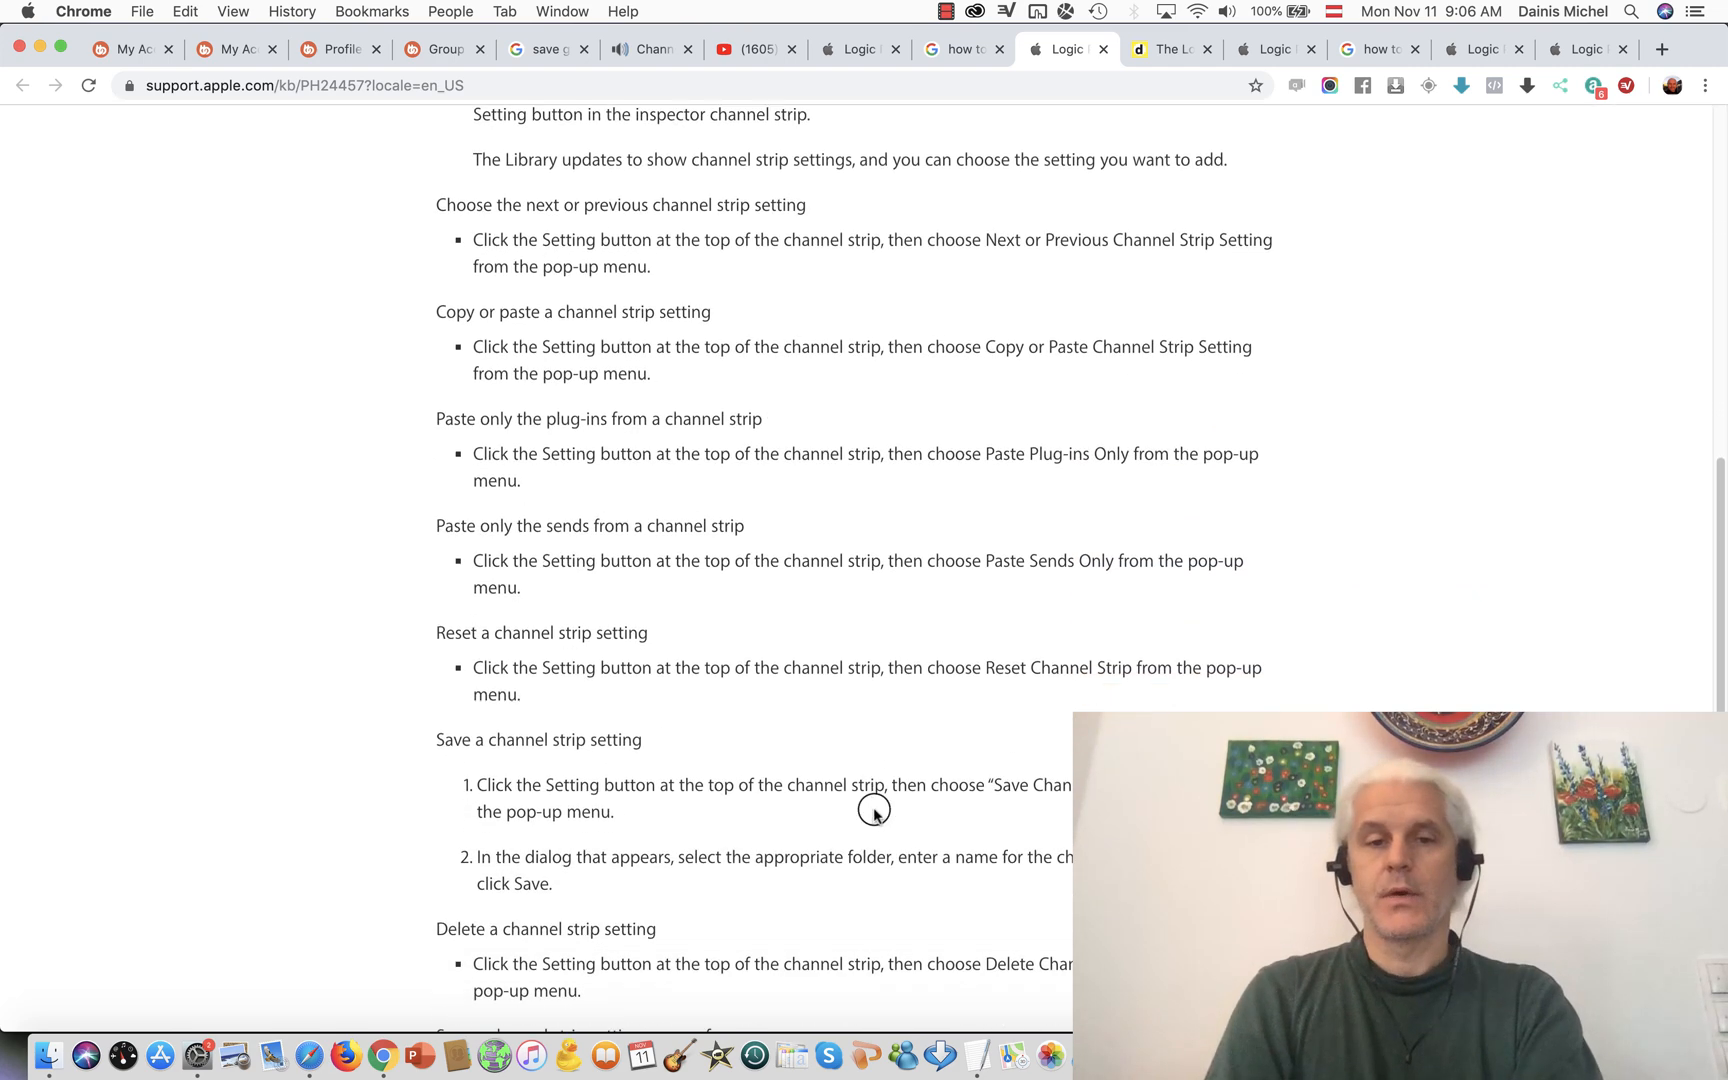
pyautogui.scroll(-2, 873, 812)
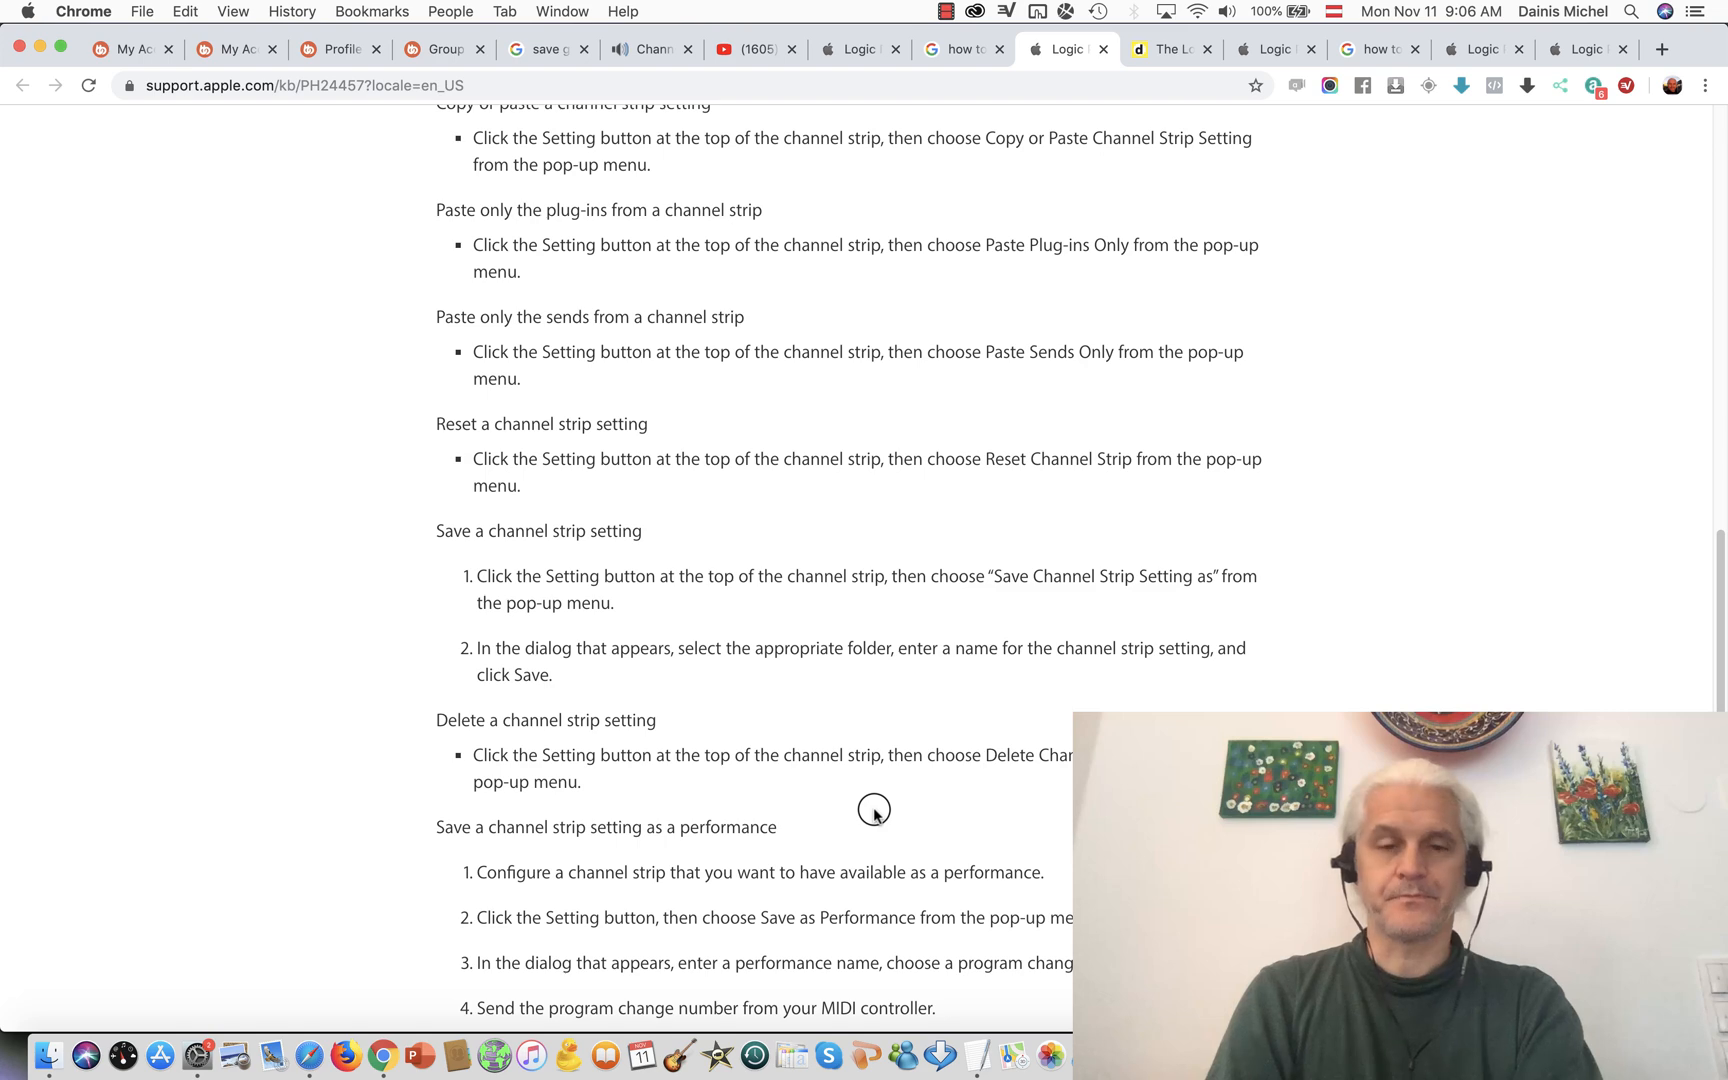
pyautogui.scroll(-6, 873, 810)
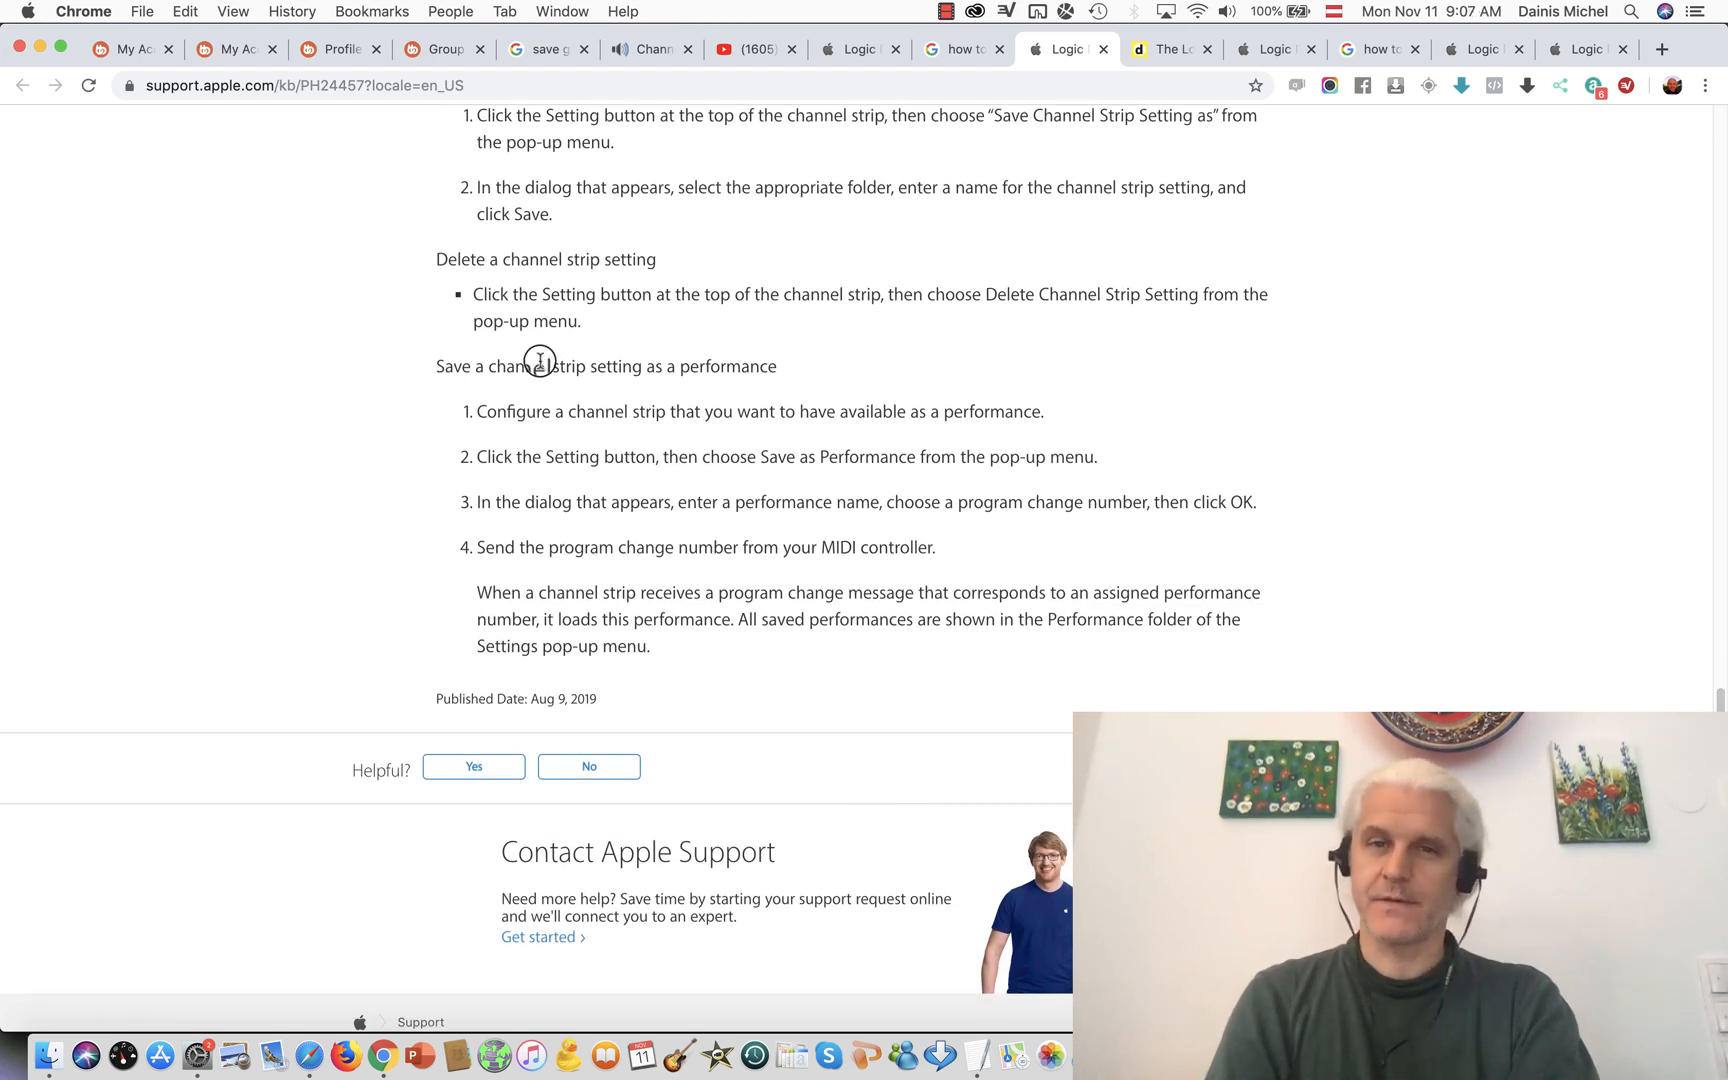
pyautogui.scroll(4, 540, 360)
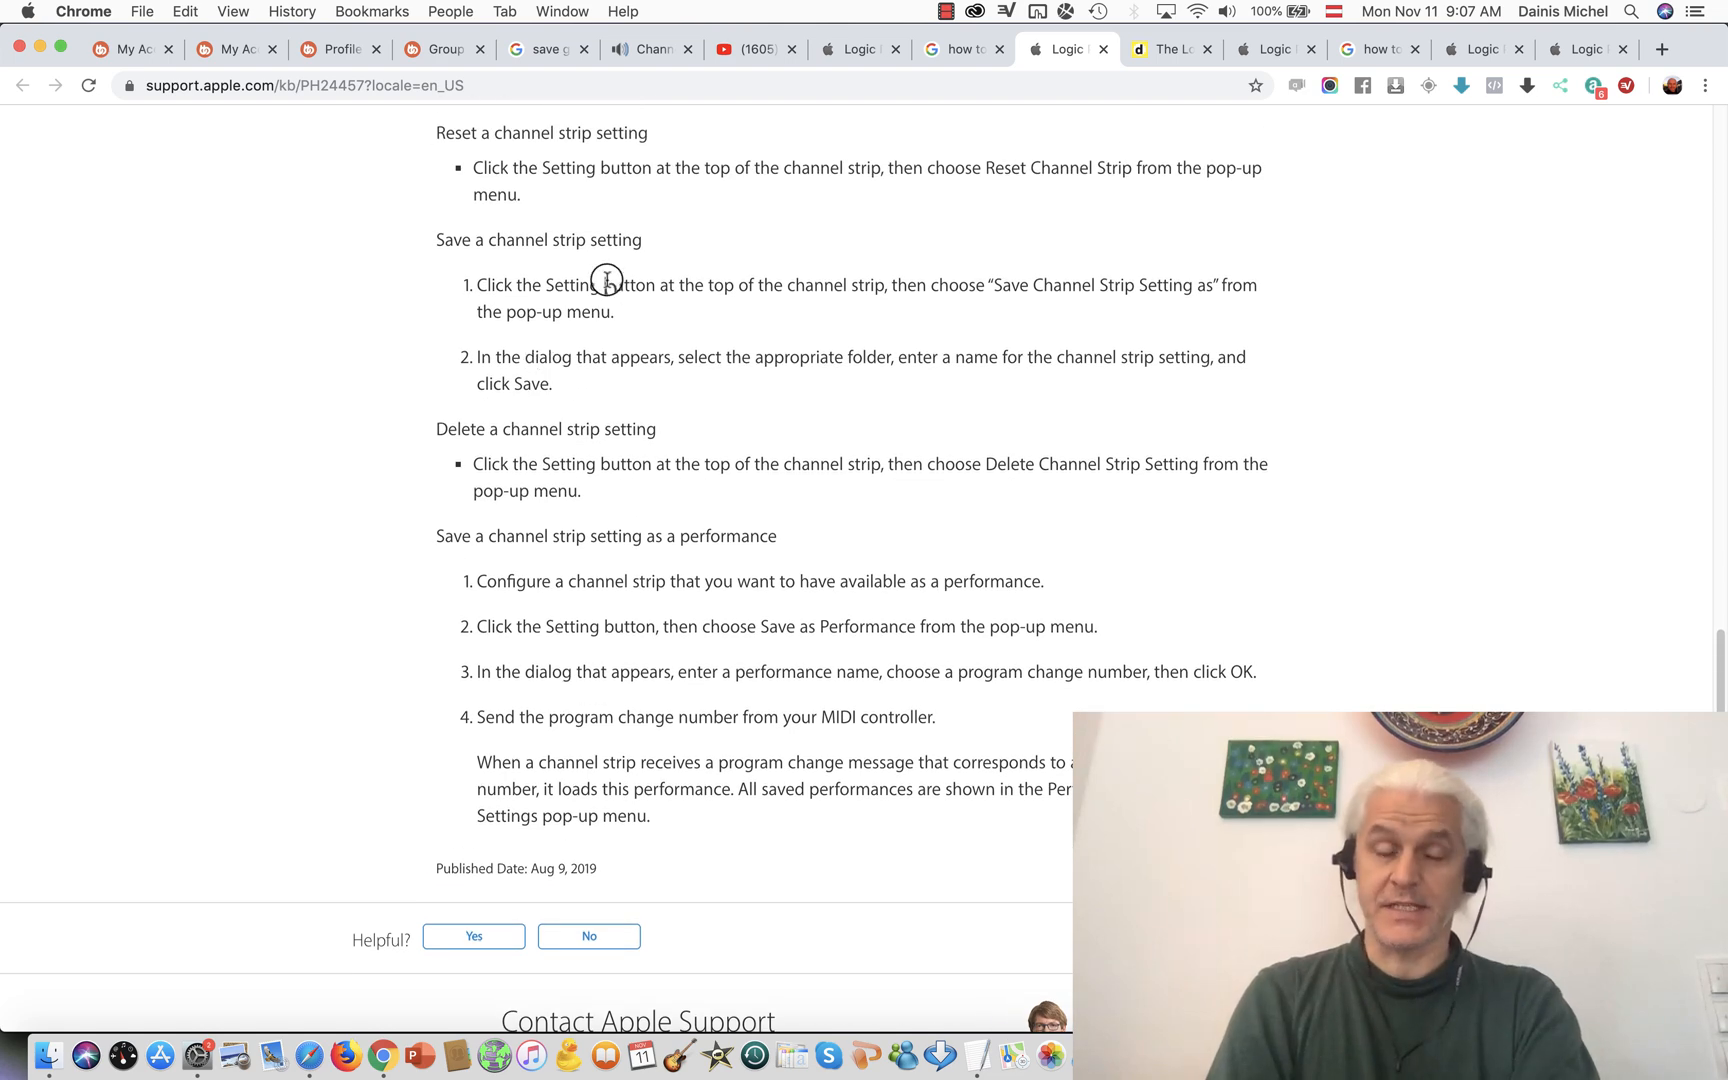
pyautogui.scroll(15, 606, 279)
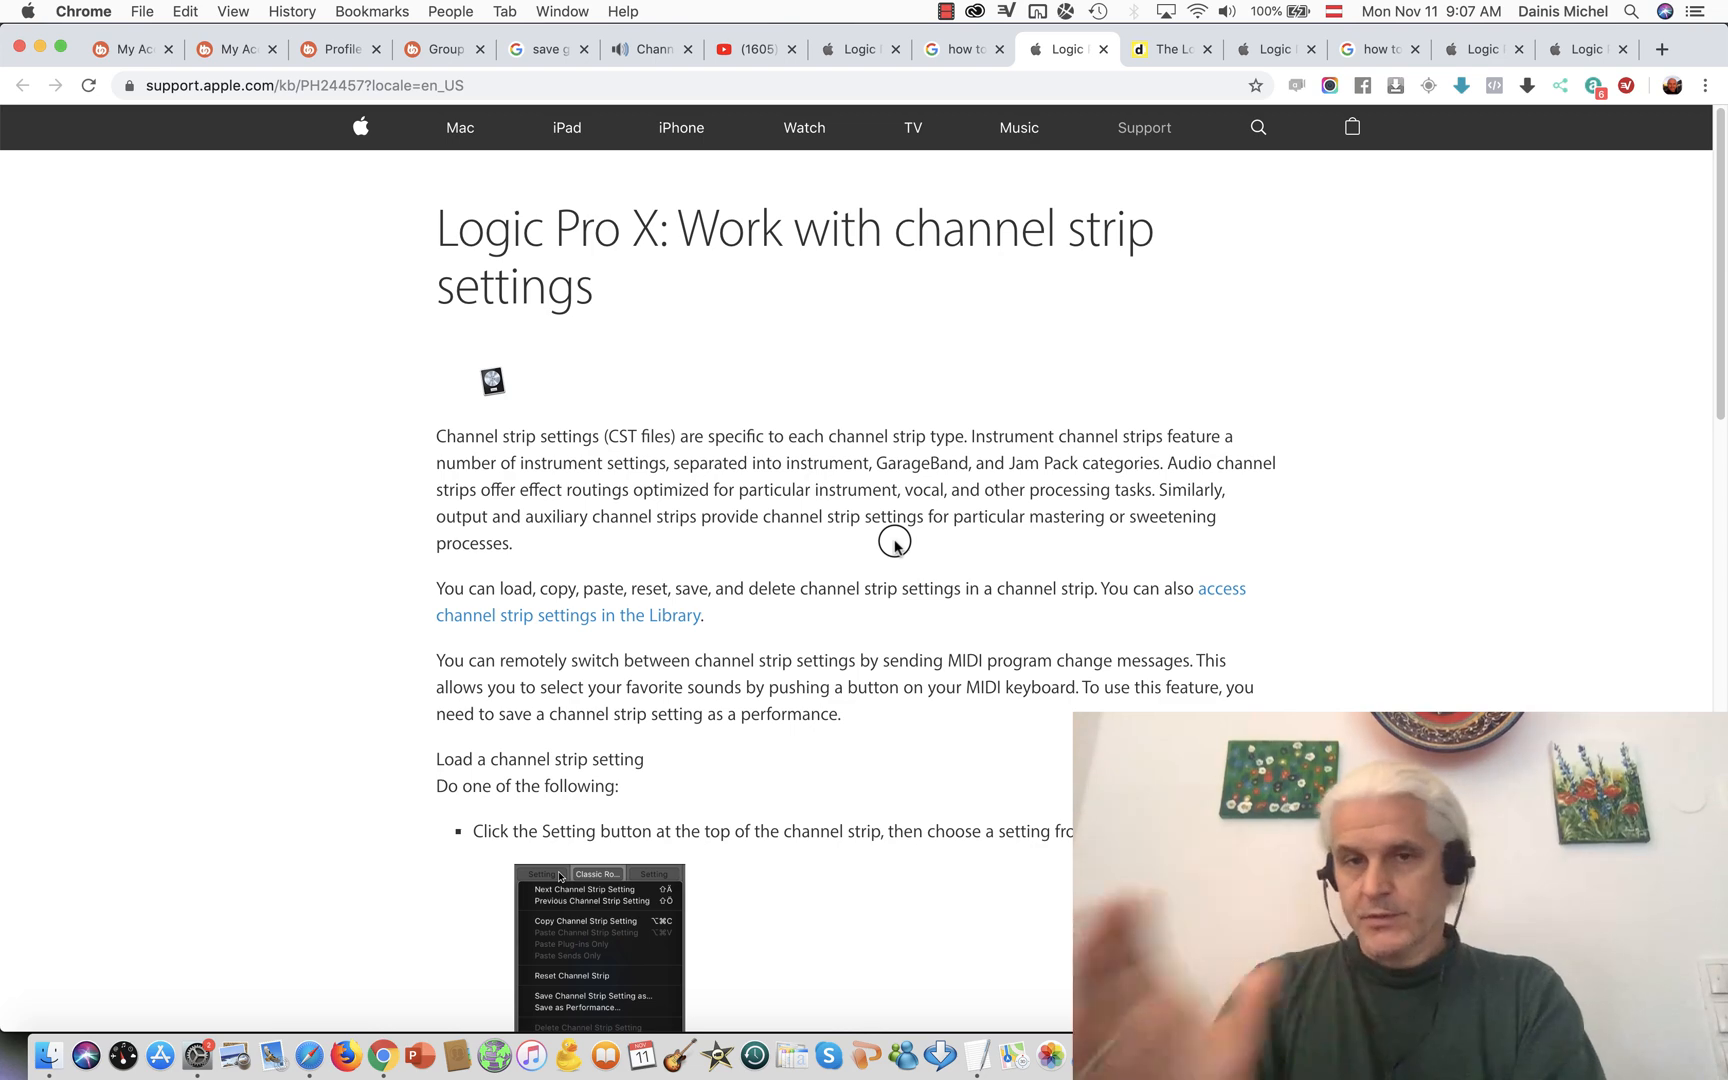
# - Switch to Logic Pro X and toggle the Library and the inspector off and back on
pyautogui.press('super+Tab')
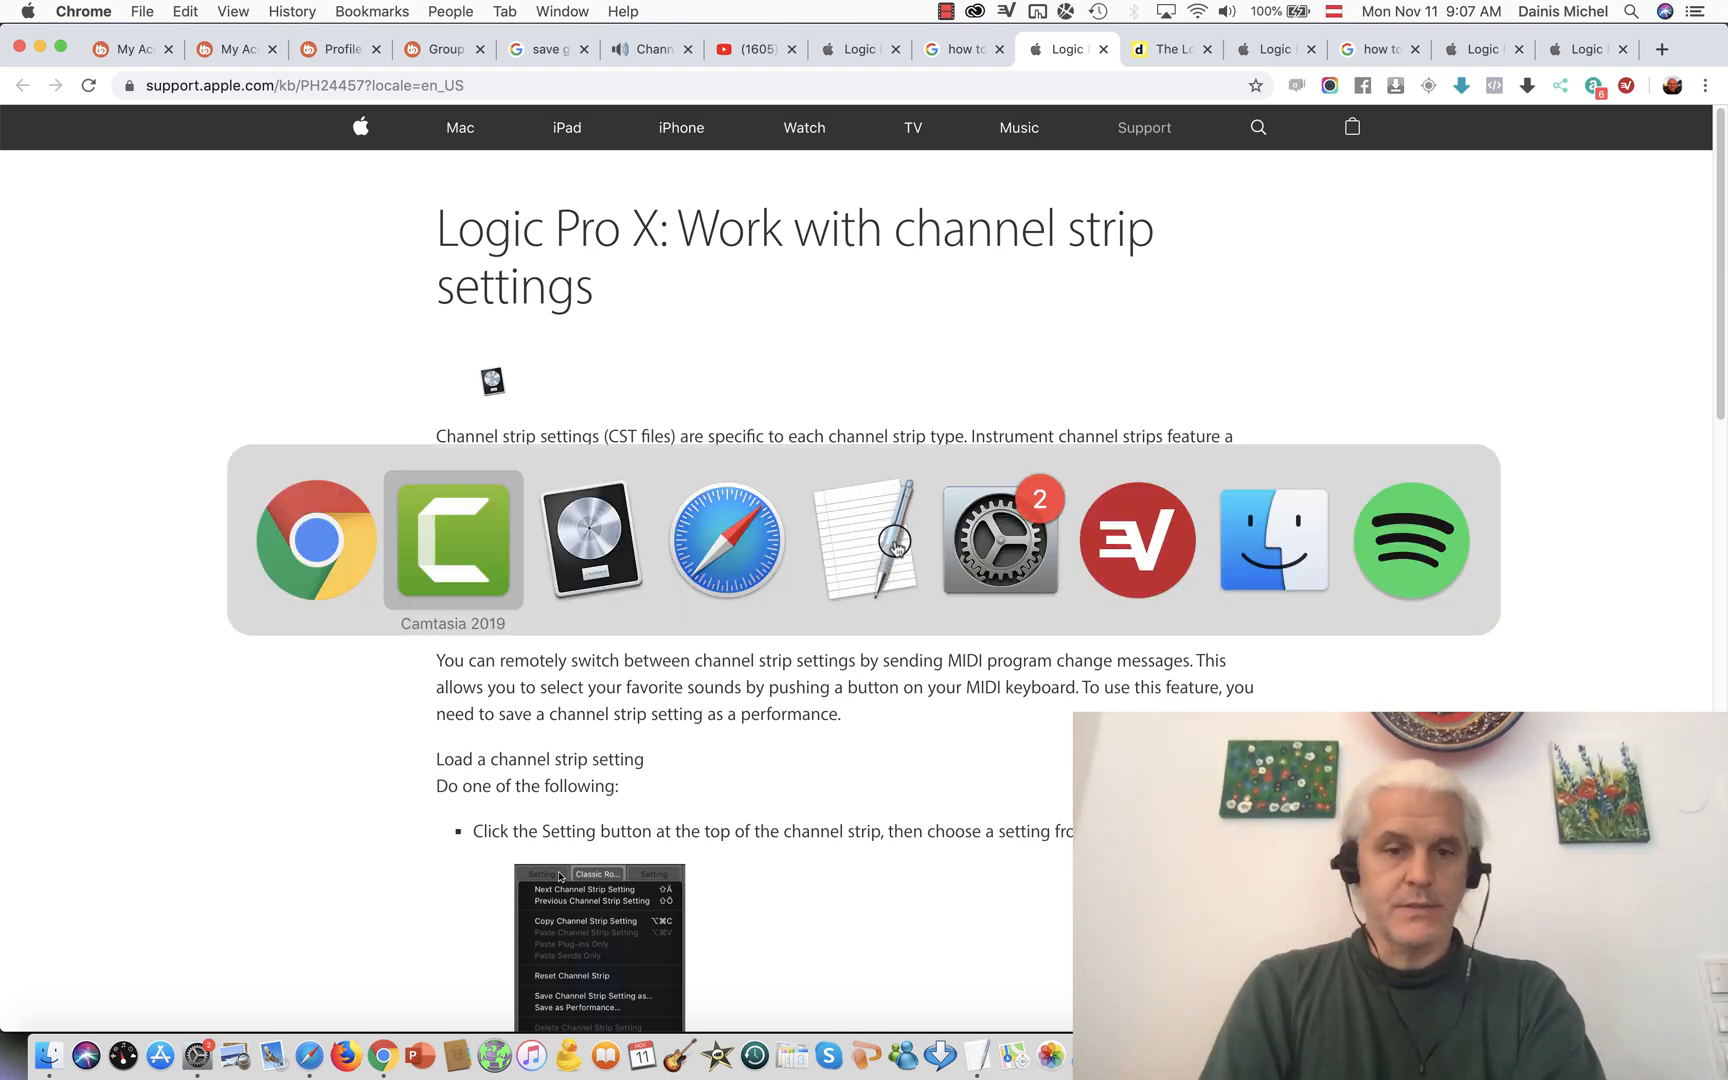
pyautogui.press('super+Tab')
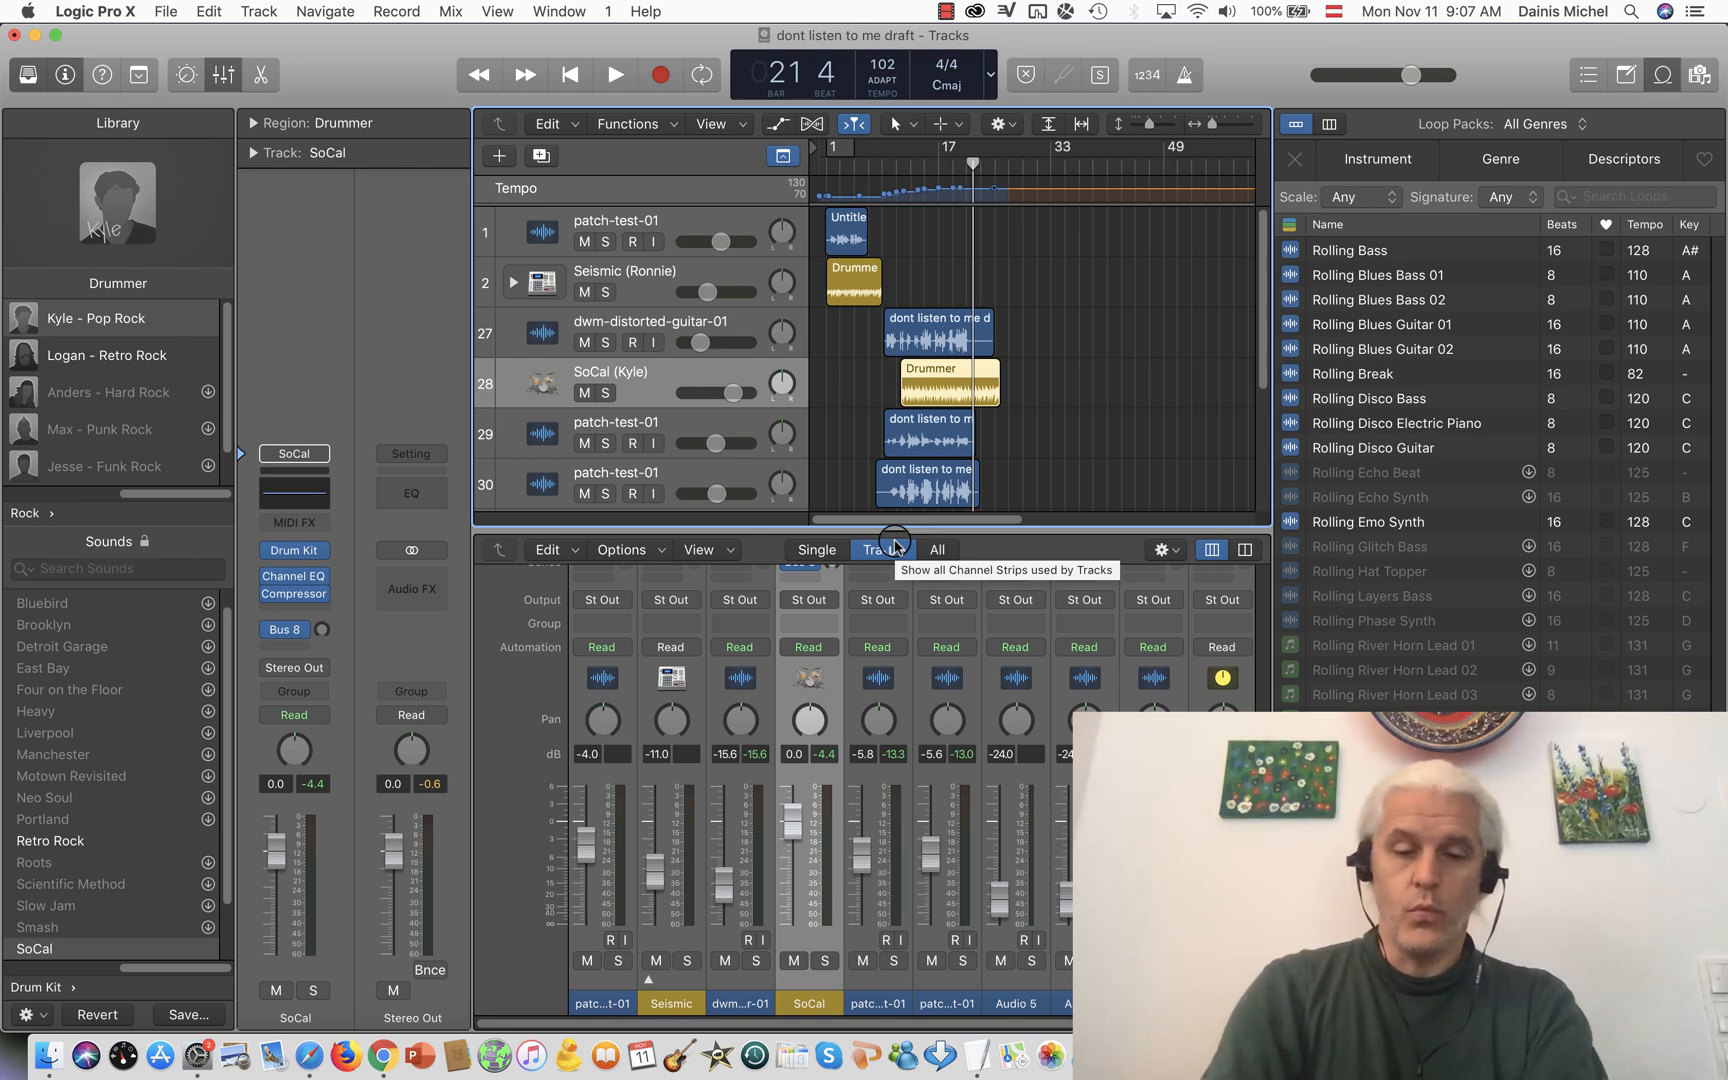
pyautogui.press('y')
pyautogui.press('y')
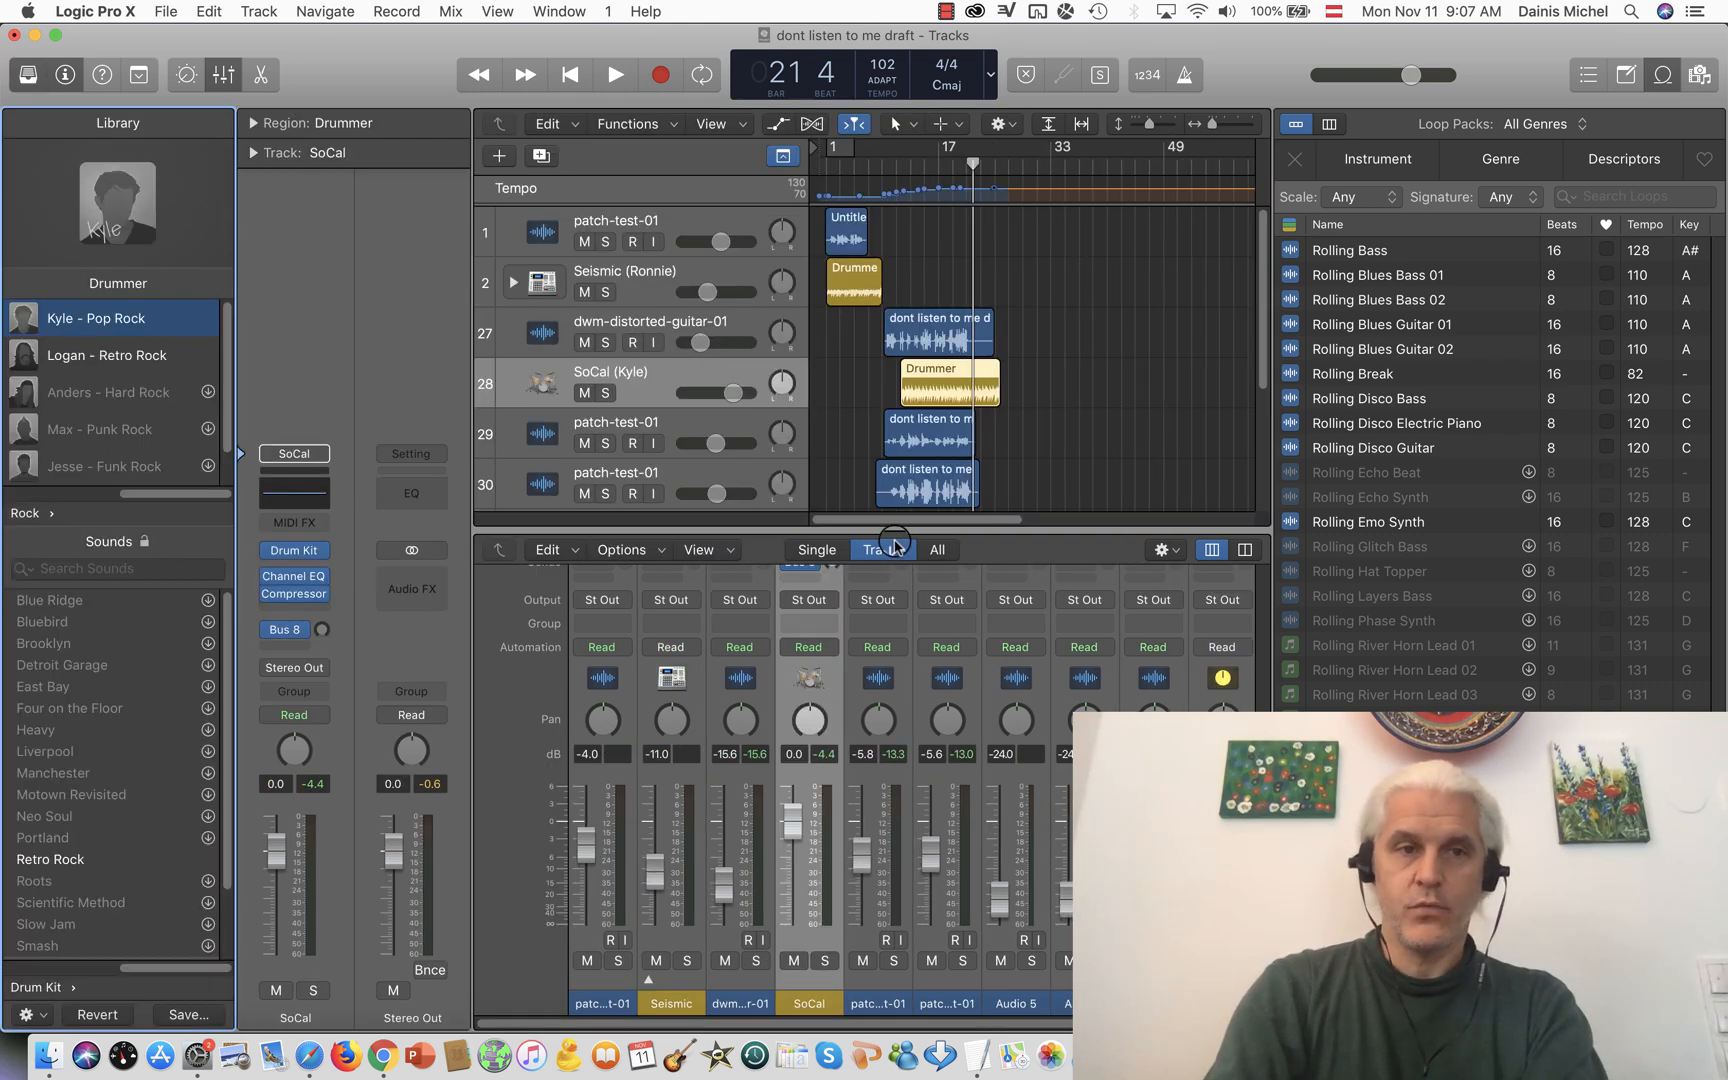
pyautogui.press('y')
pyautogui.press('y')
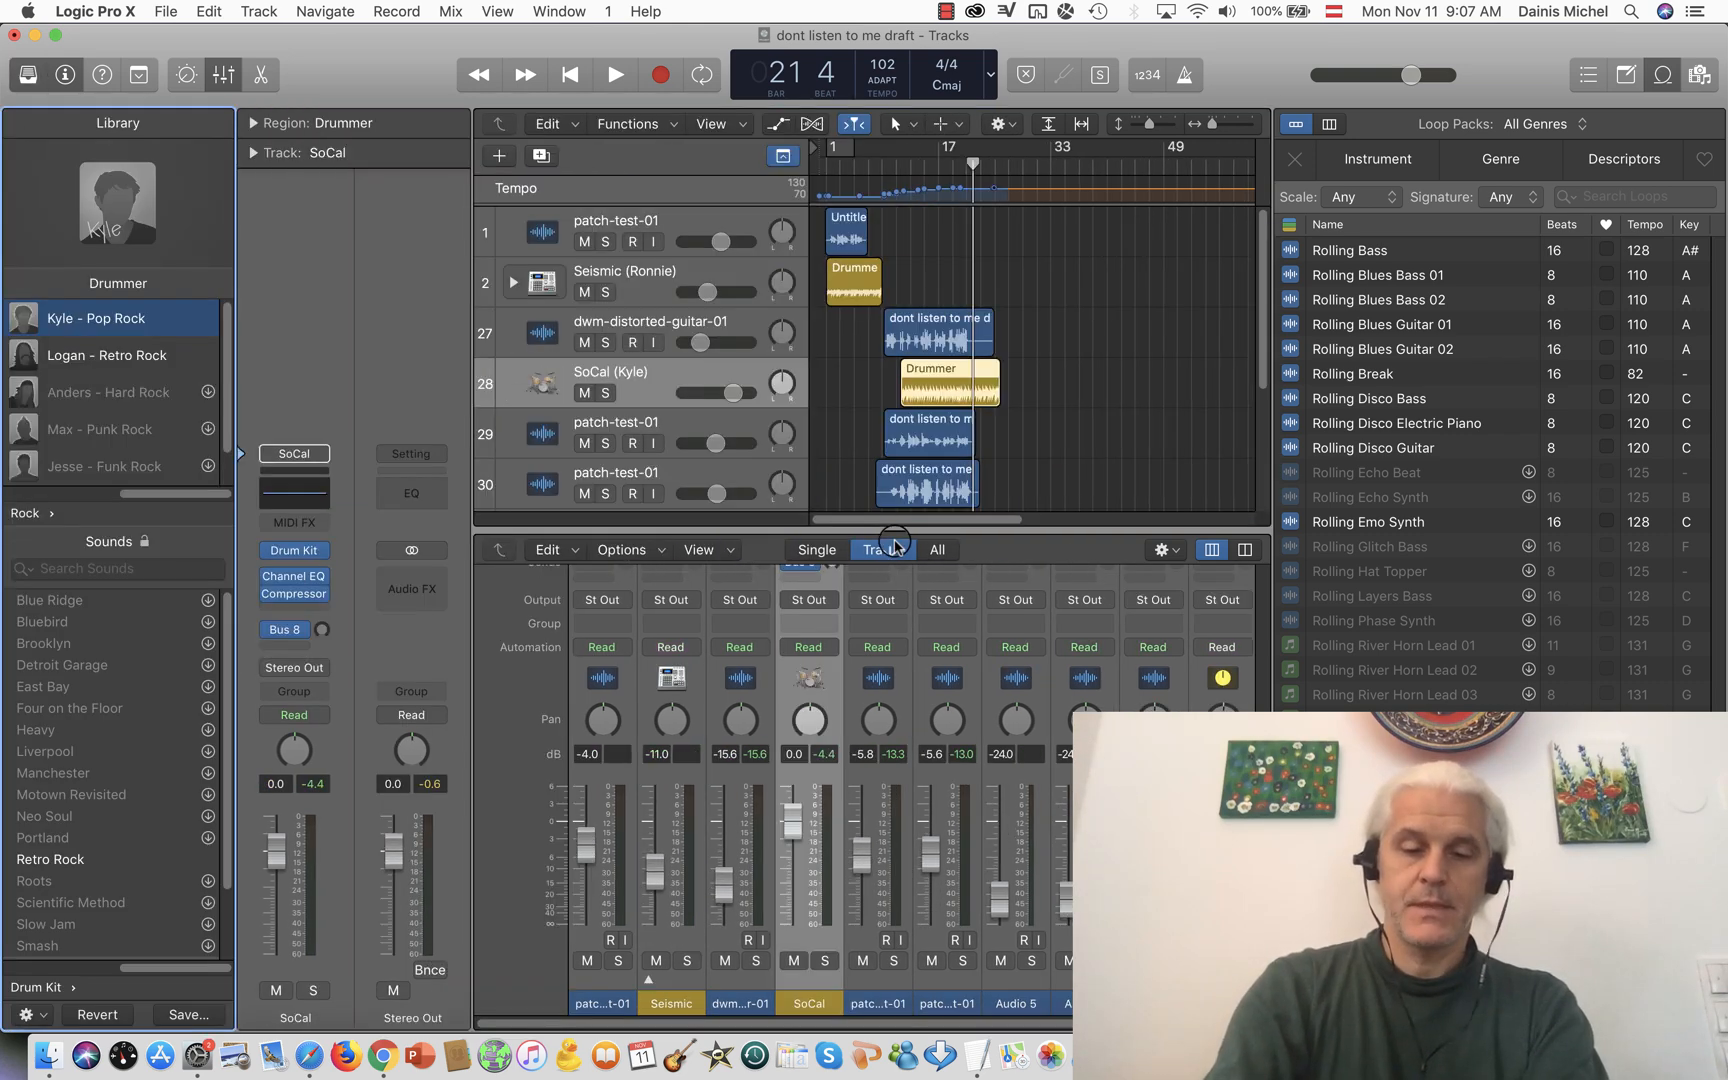
pyautogui.press('i')
pyautogui.press('i')
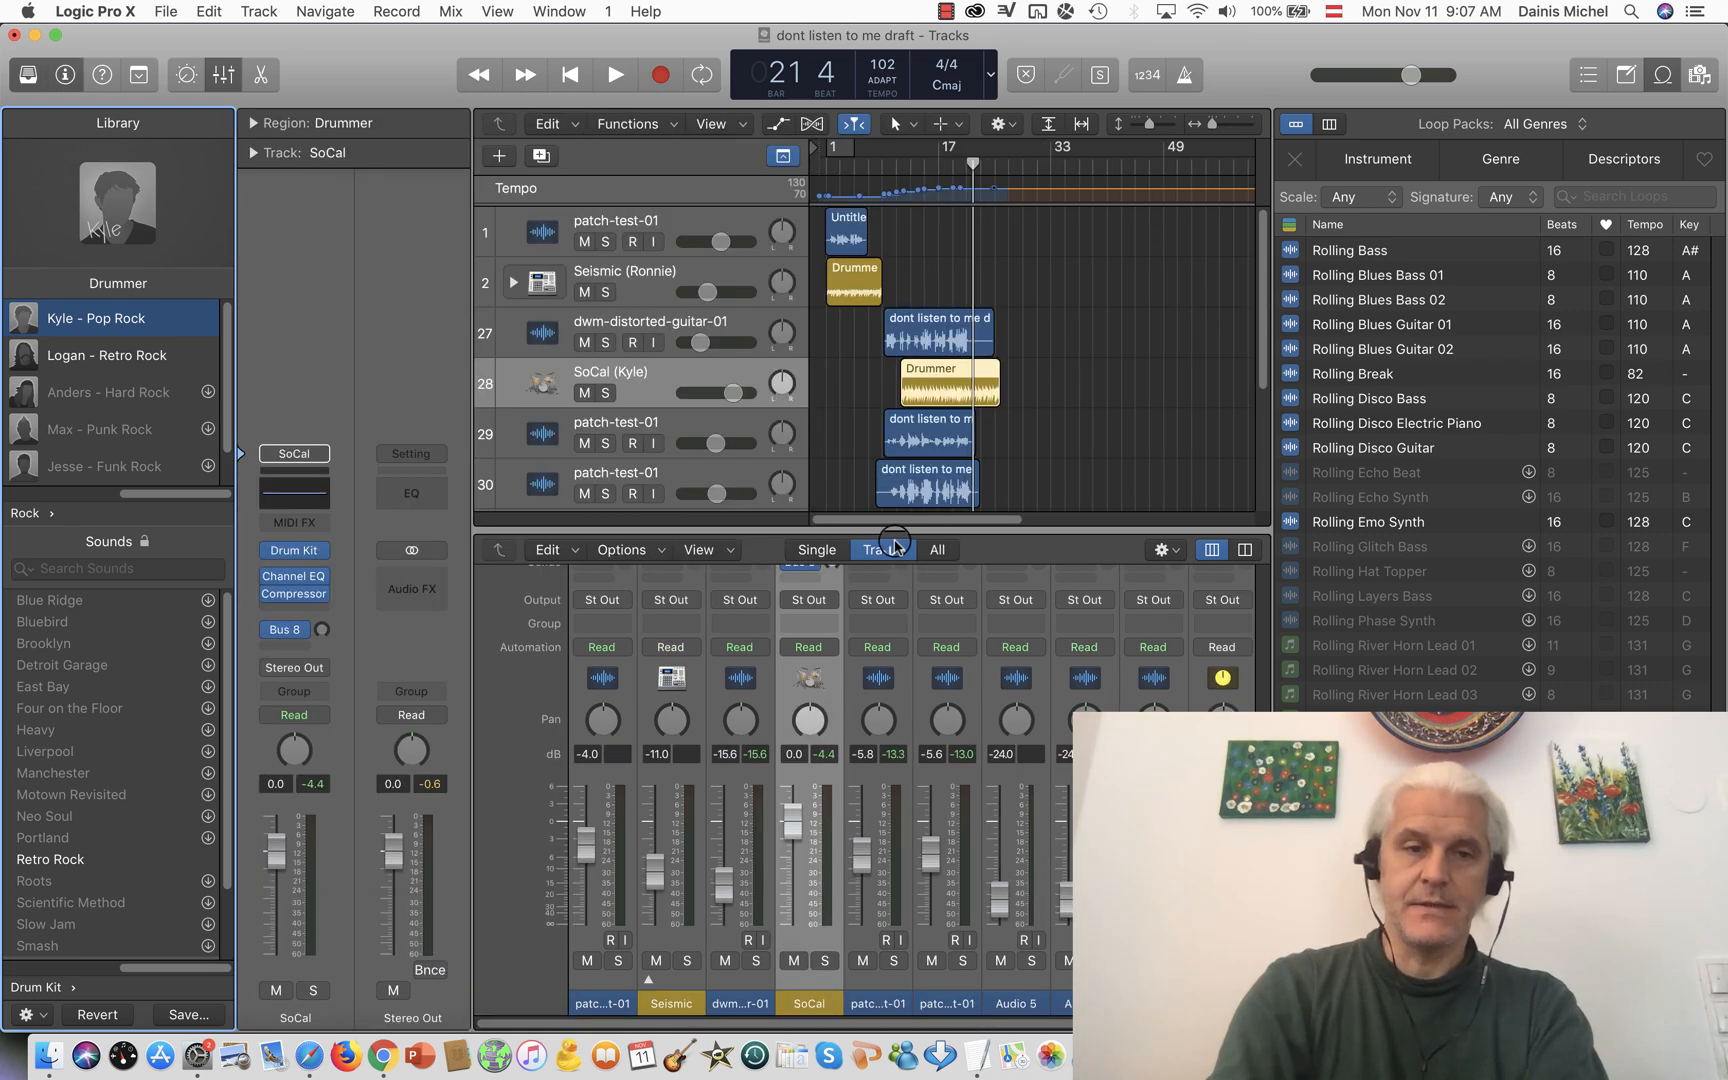
pyautogui.press('i')
pyautogui.press('i')
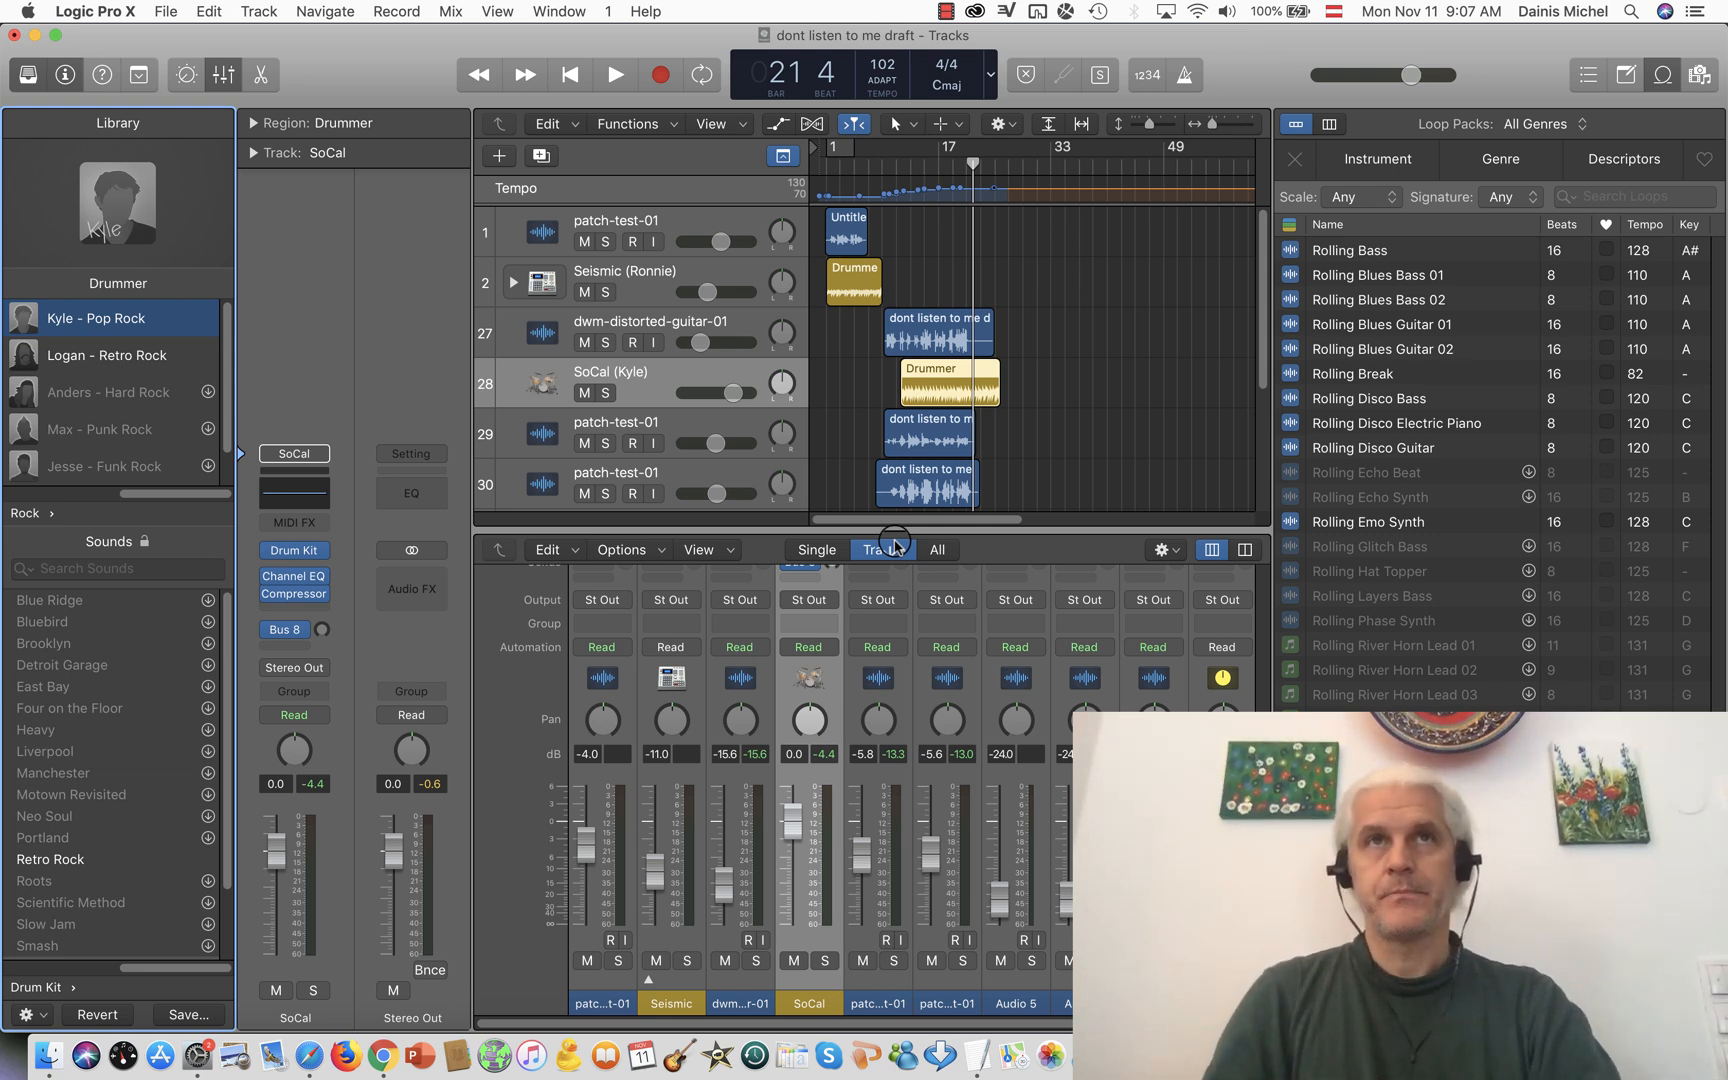
# - Play the song's opening section in two short passes, starting from bar 2
pyautogui.click(835, 165)
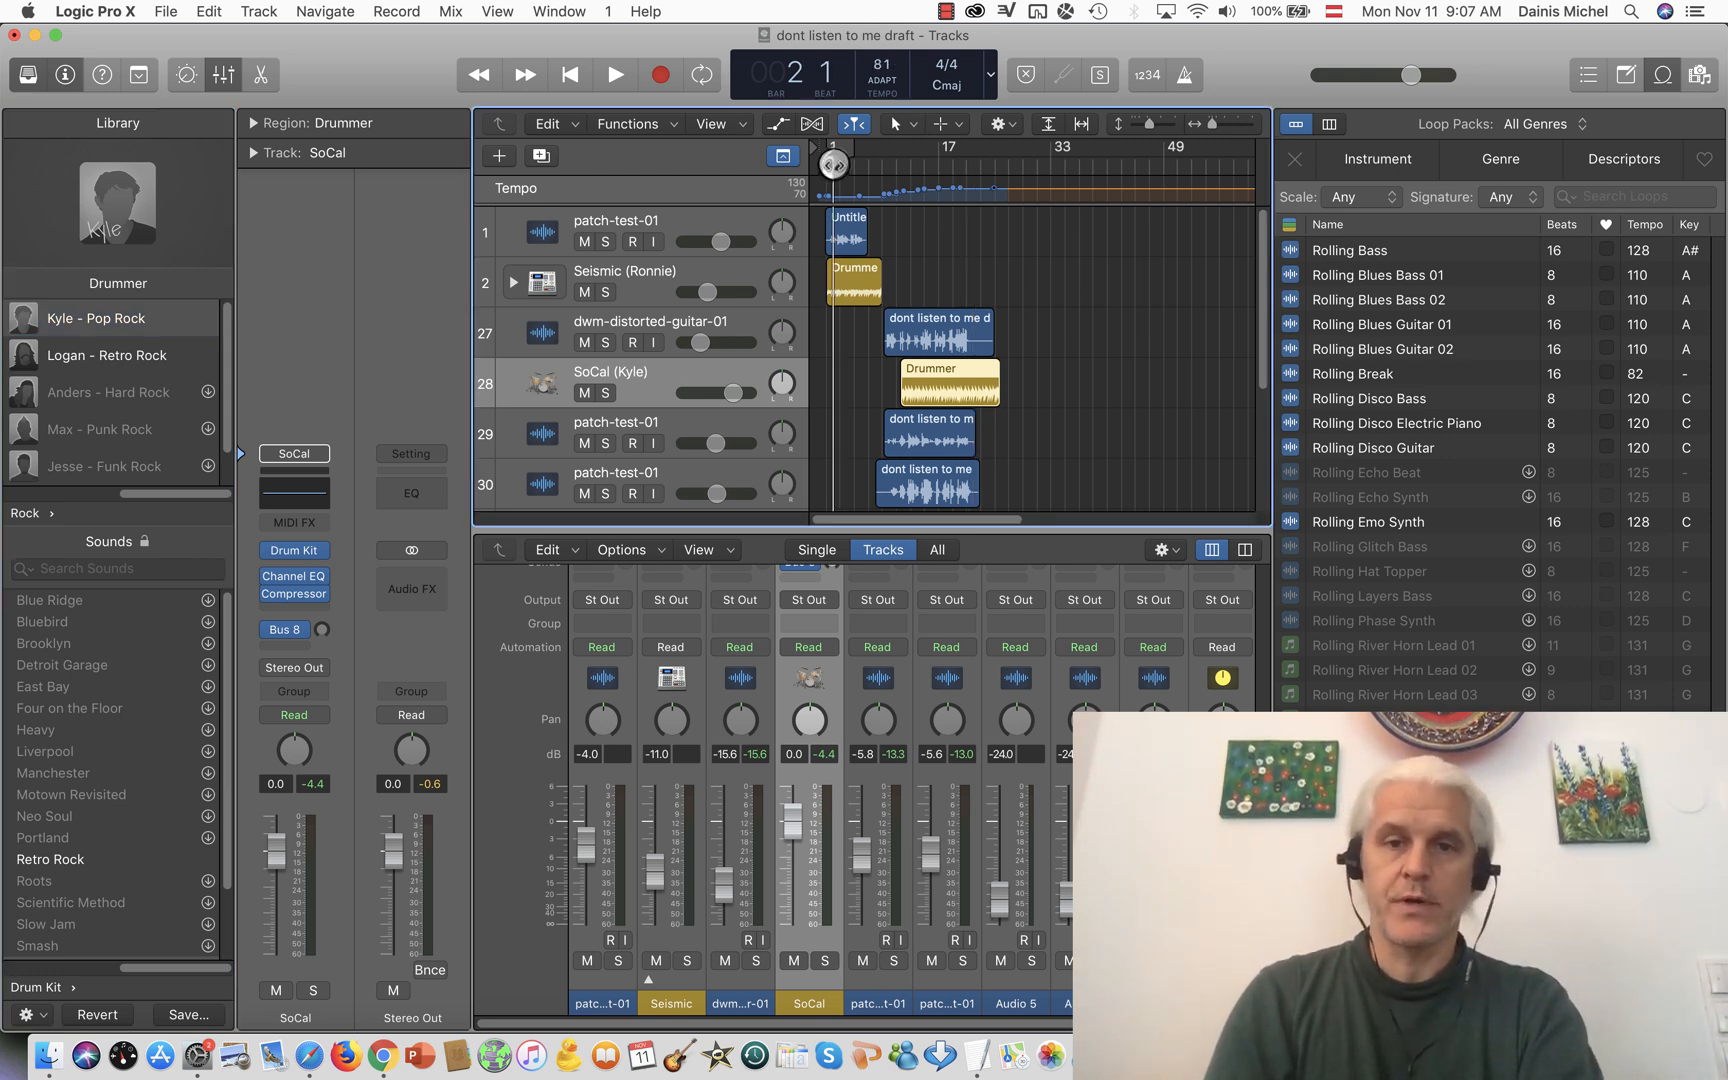
pyautogui.press('space')
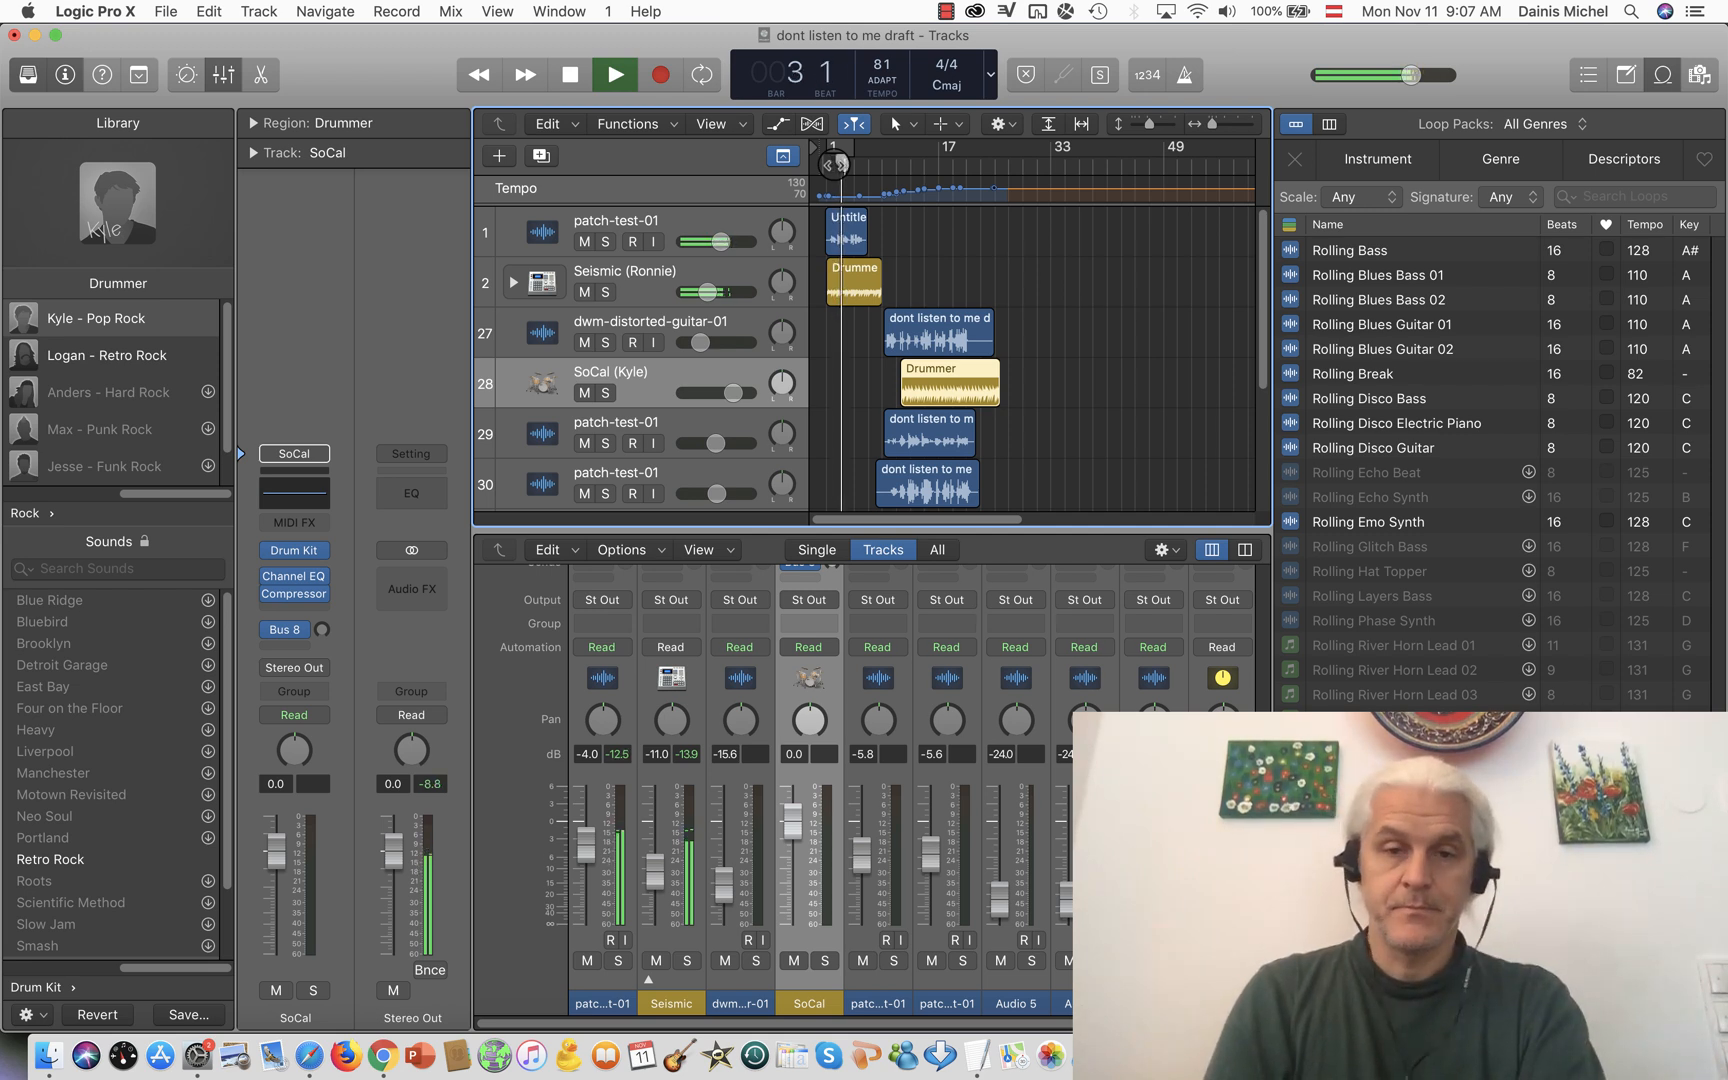
pyautogui.press('space')
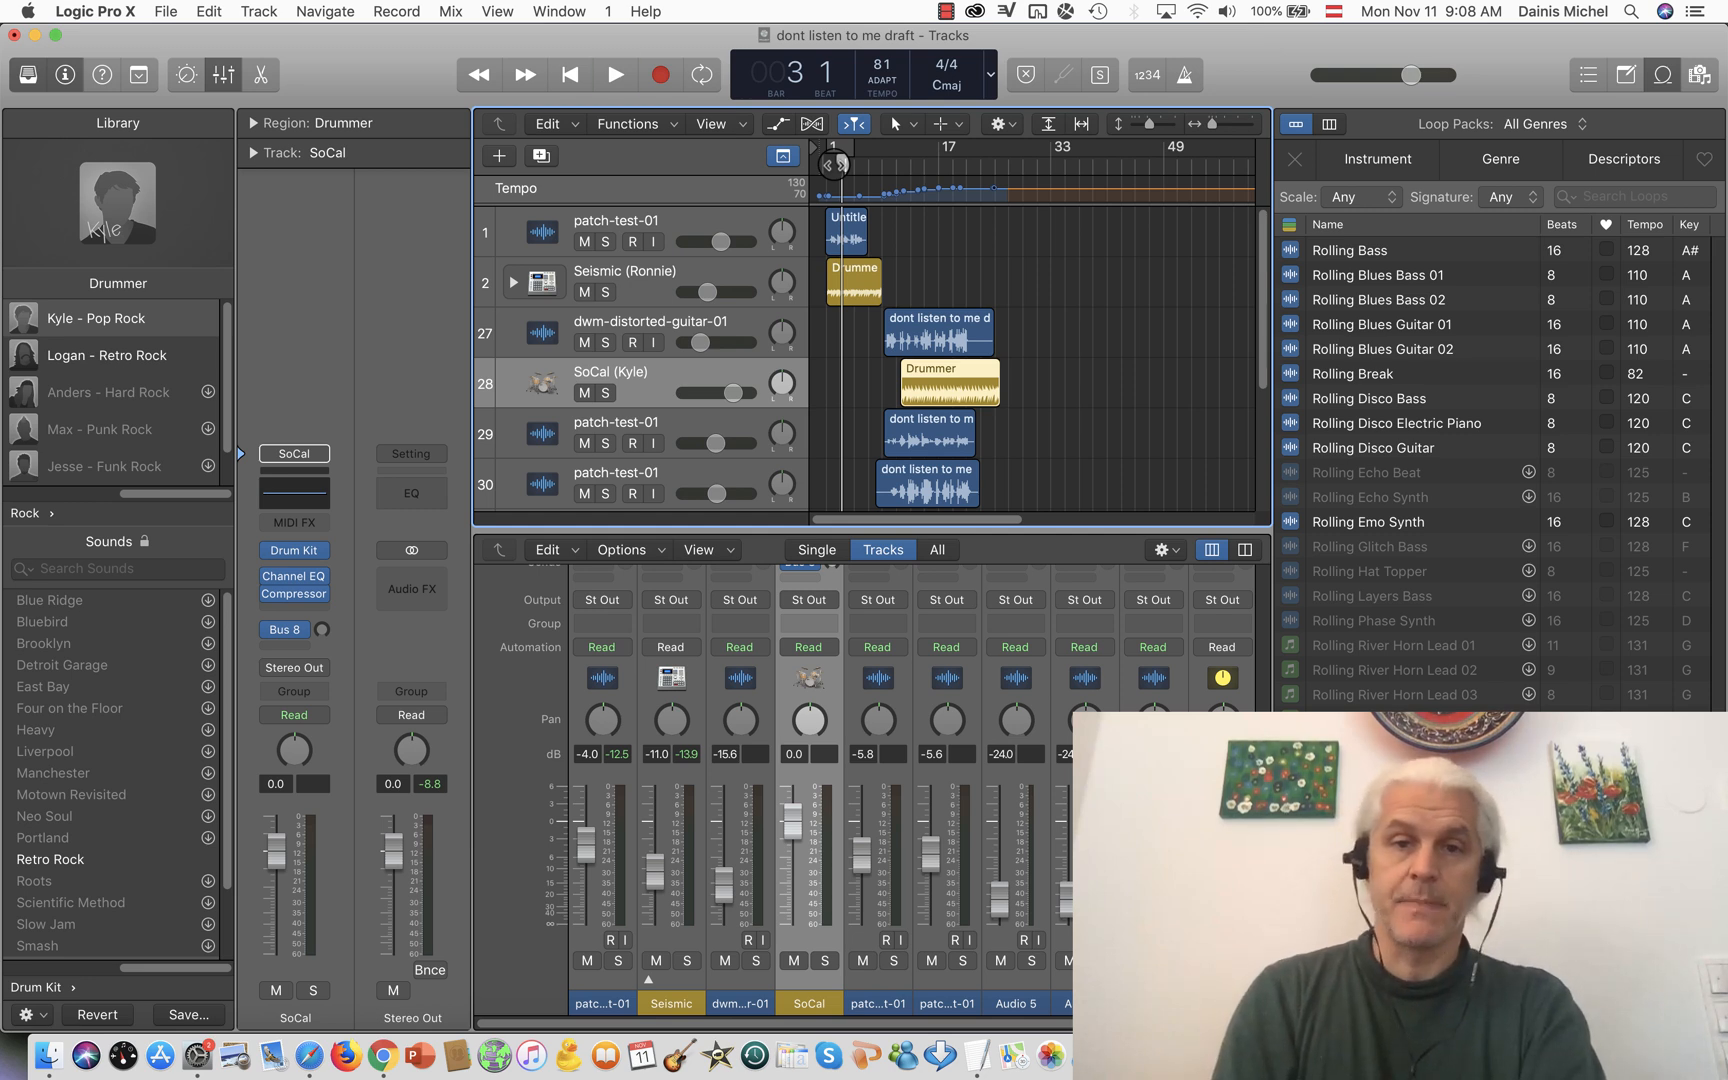
pyautogui.press('space')
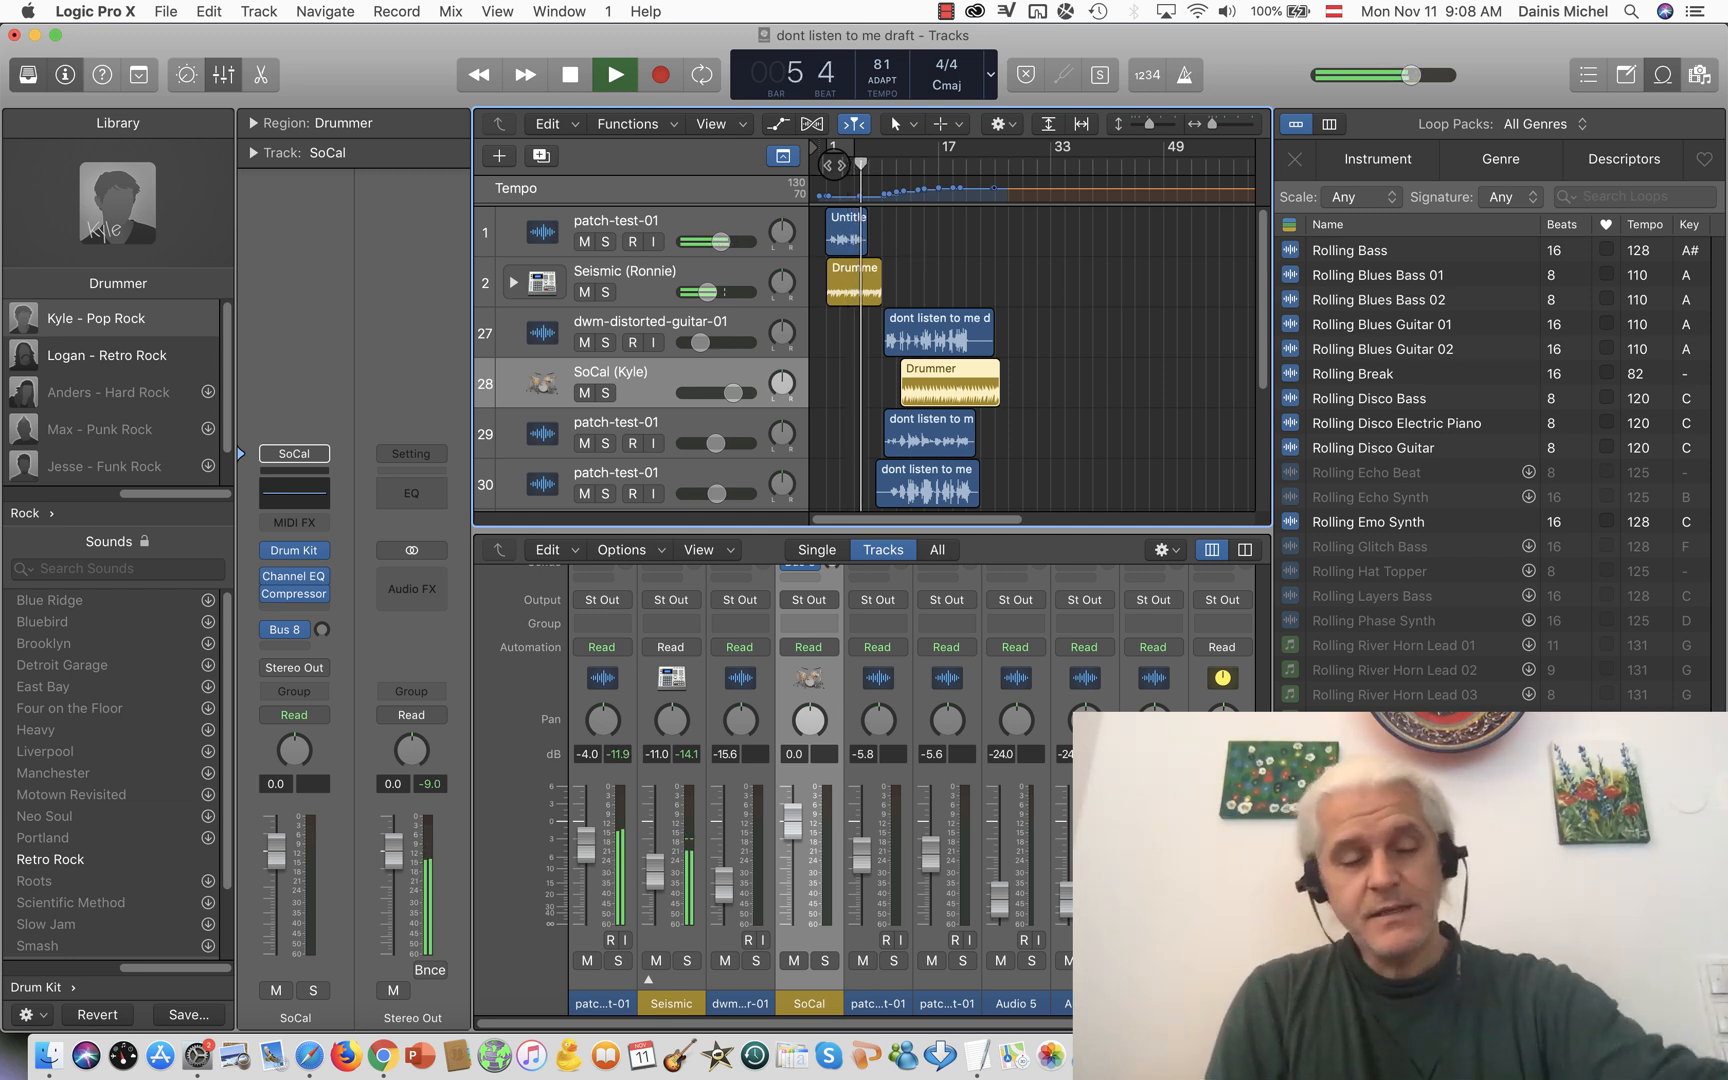
pyautogui.press('space')
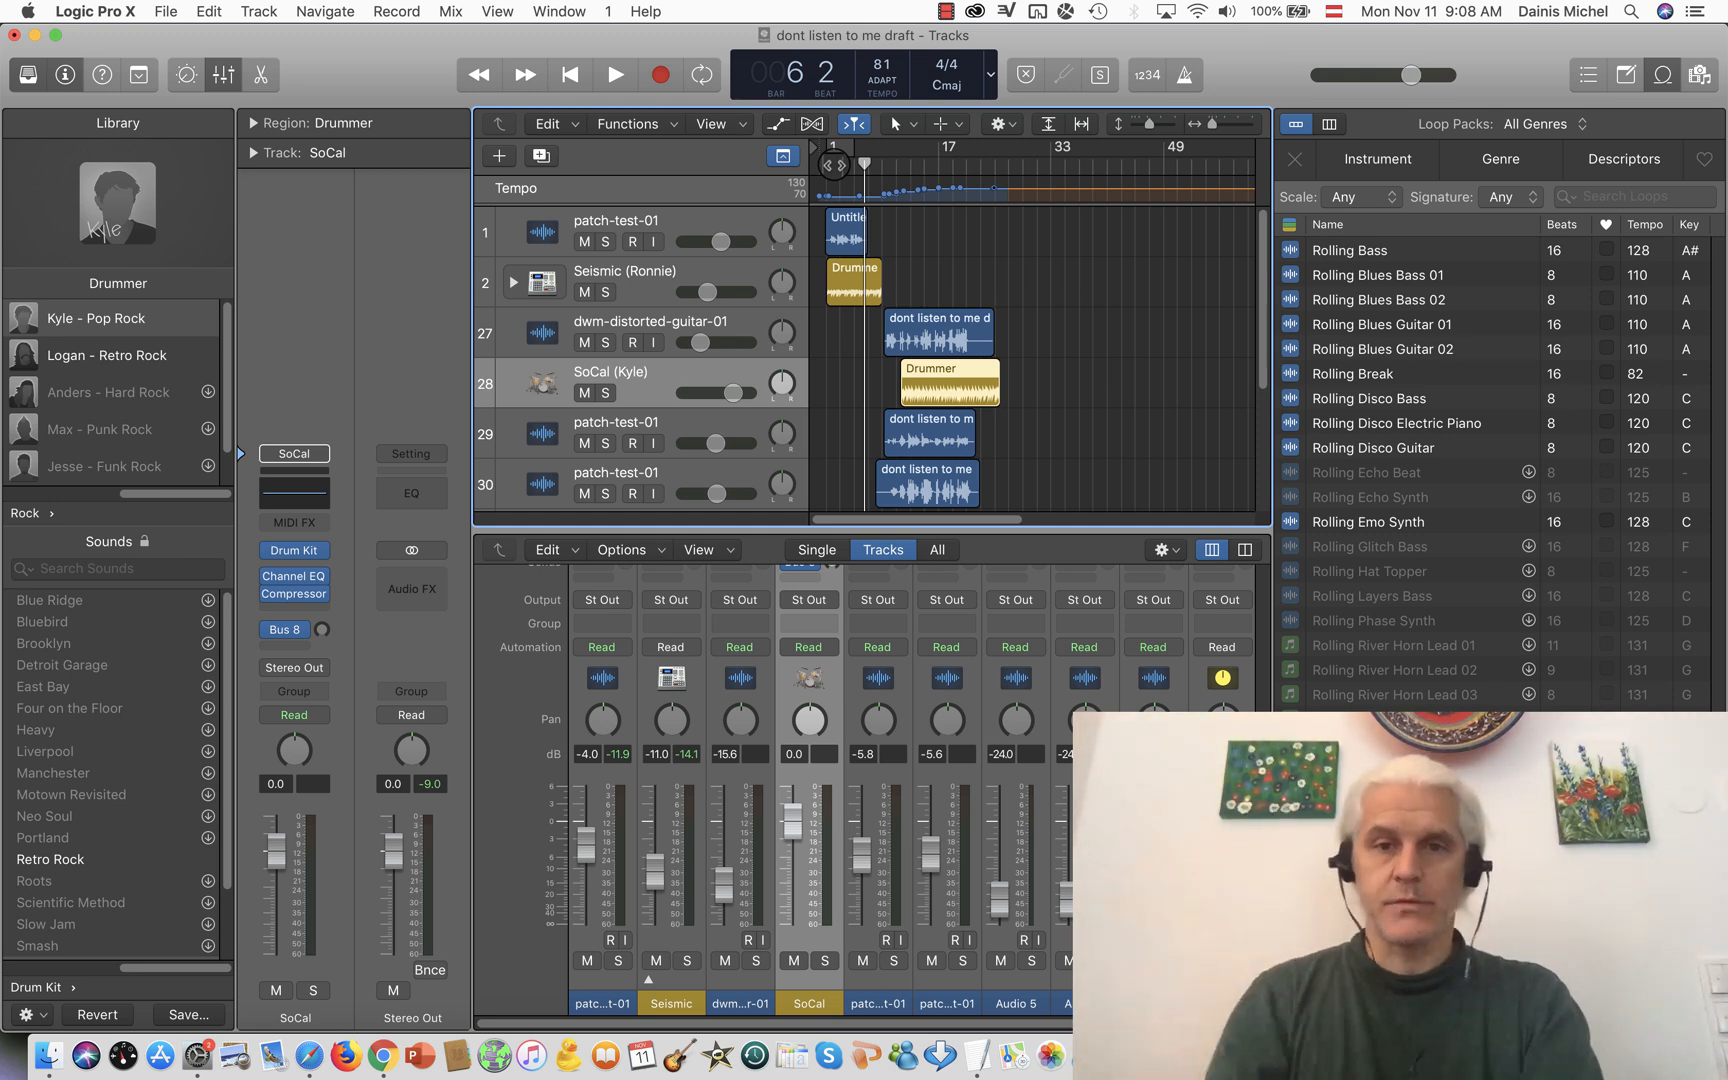
# - Play the section starting at bar 10 at a lower system volume, stopping at about bar 17
pyautogui.moveTo(865, 165); pyautogui.dragTo(890, 165)
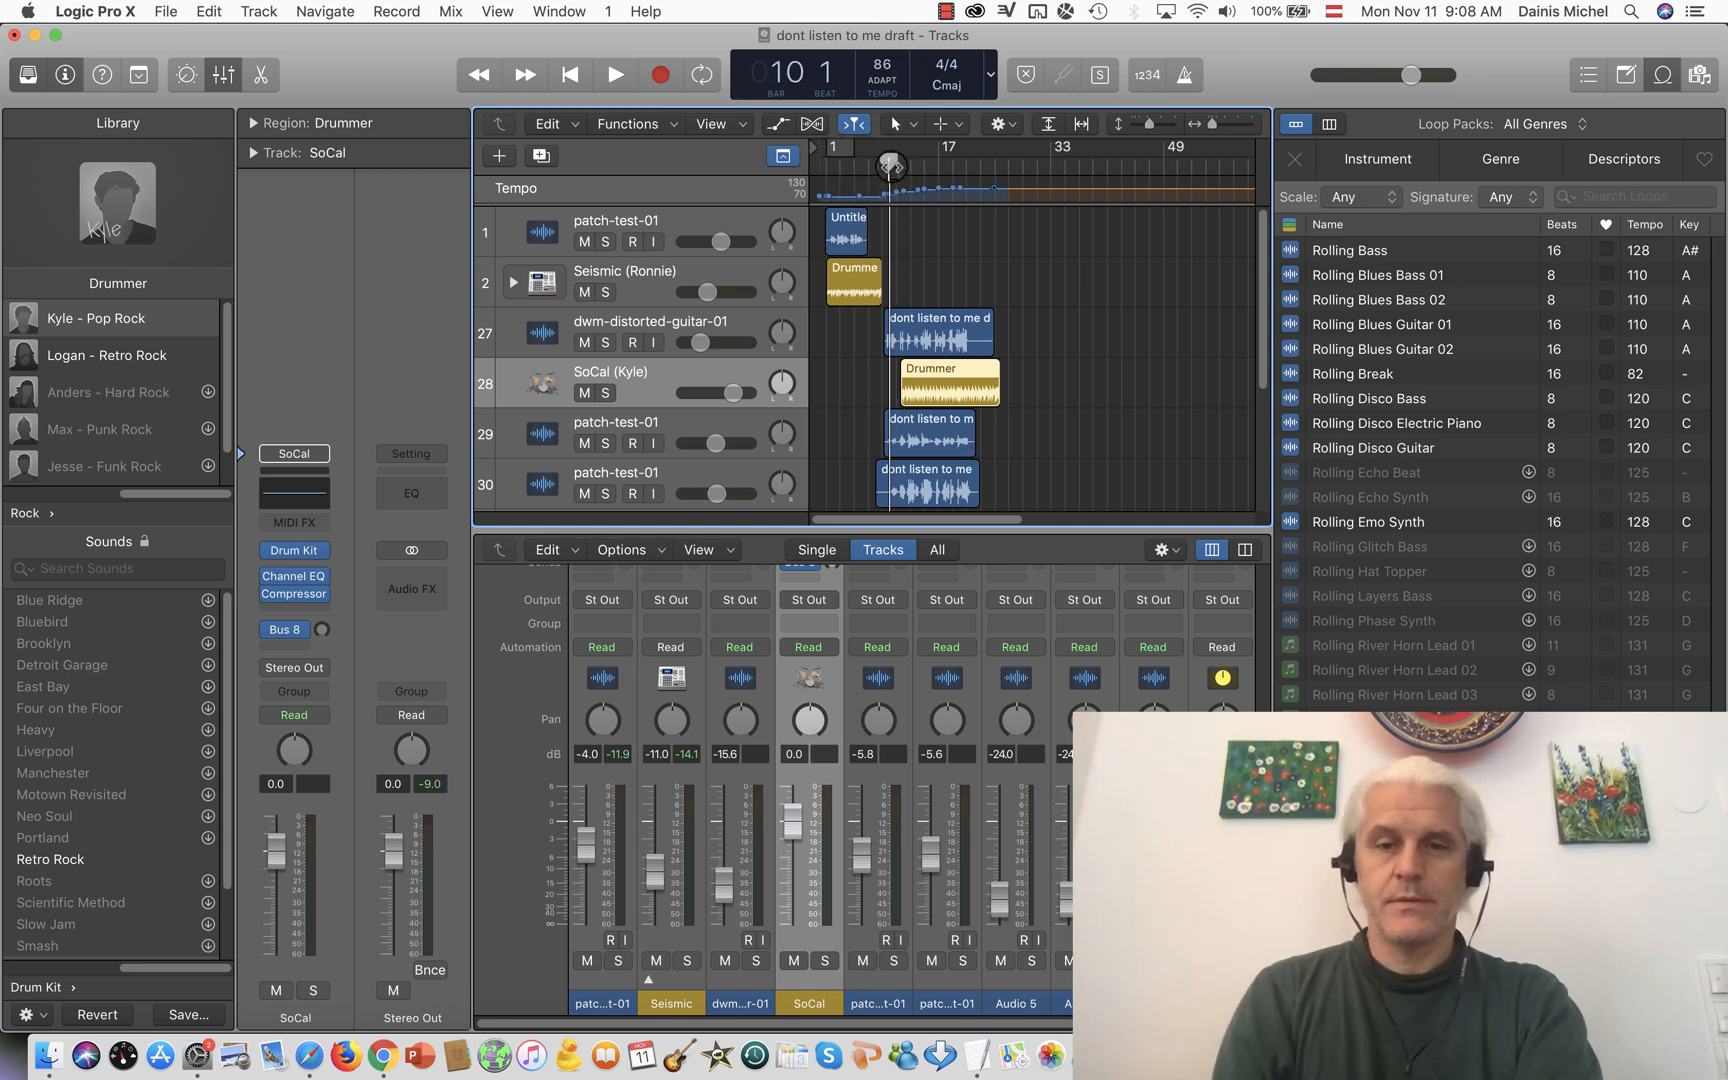
pyautogui.press('space')
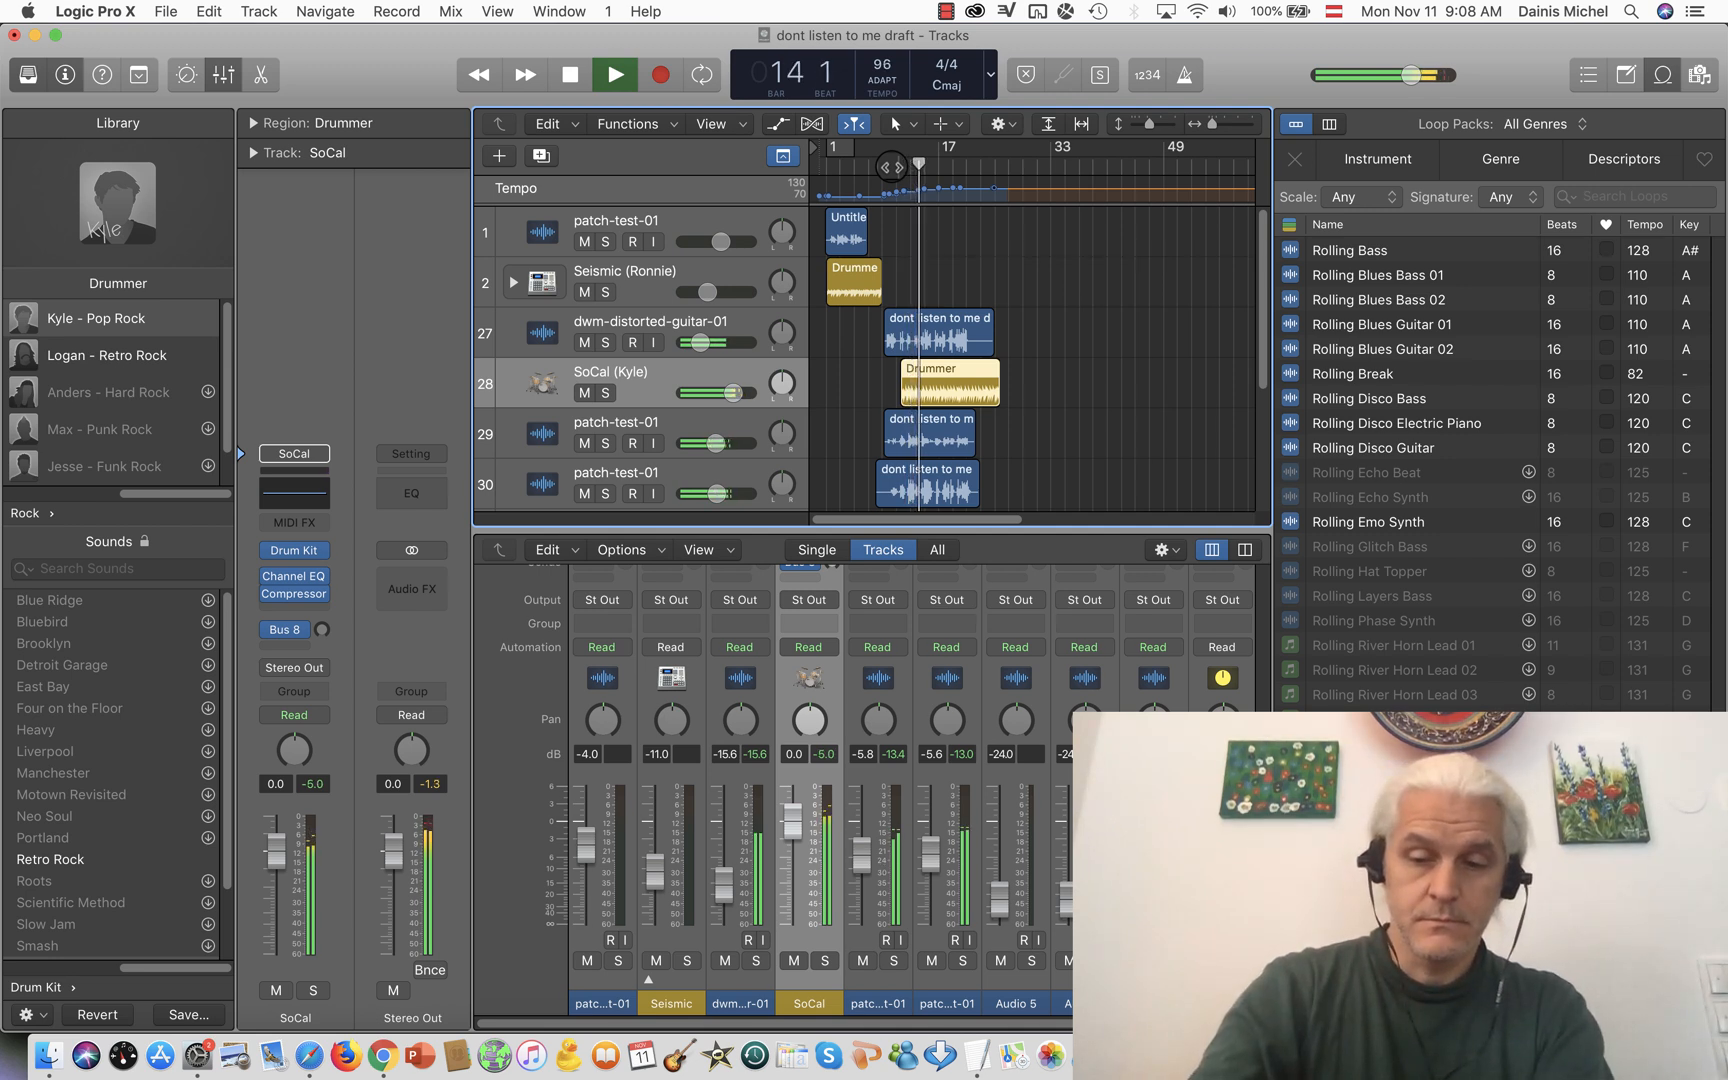
pyautogui.press('XF86AudioLowerVolume')
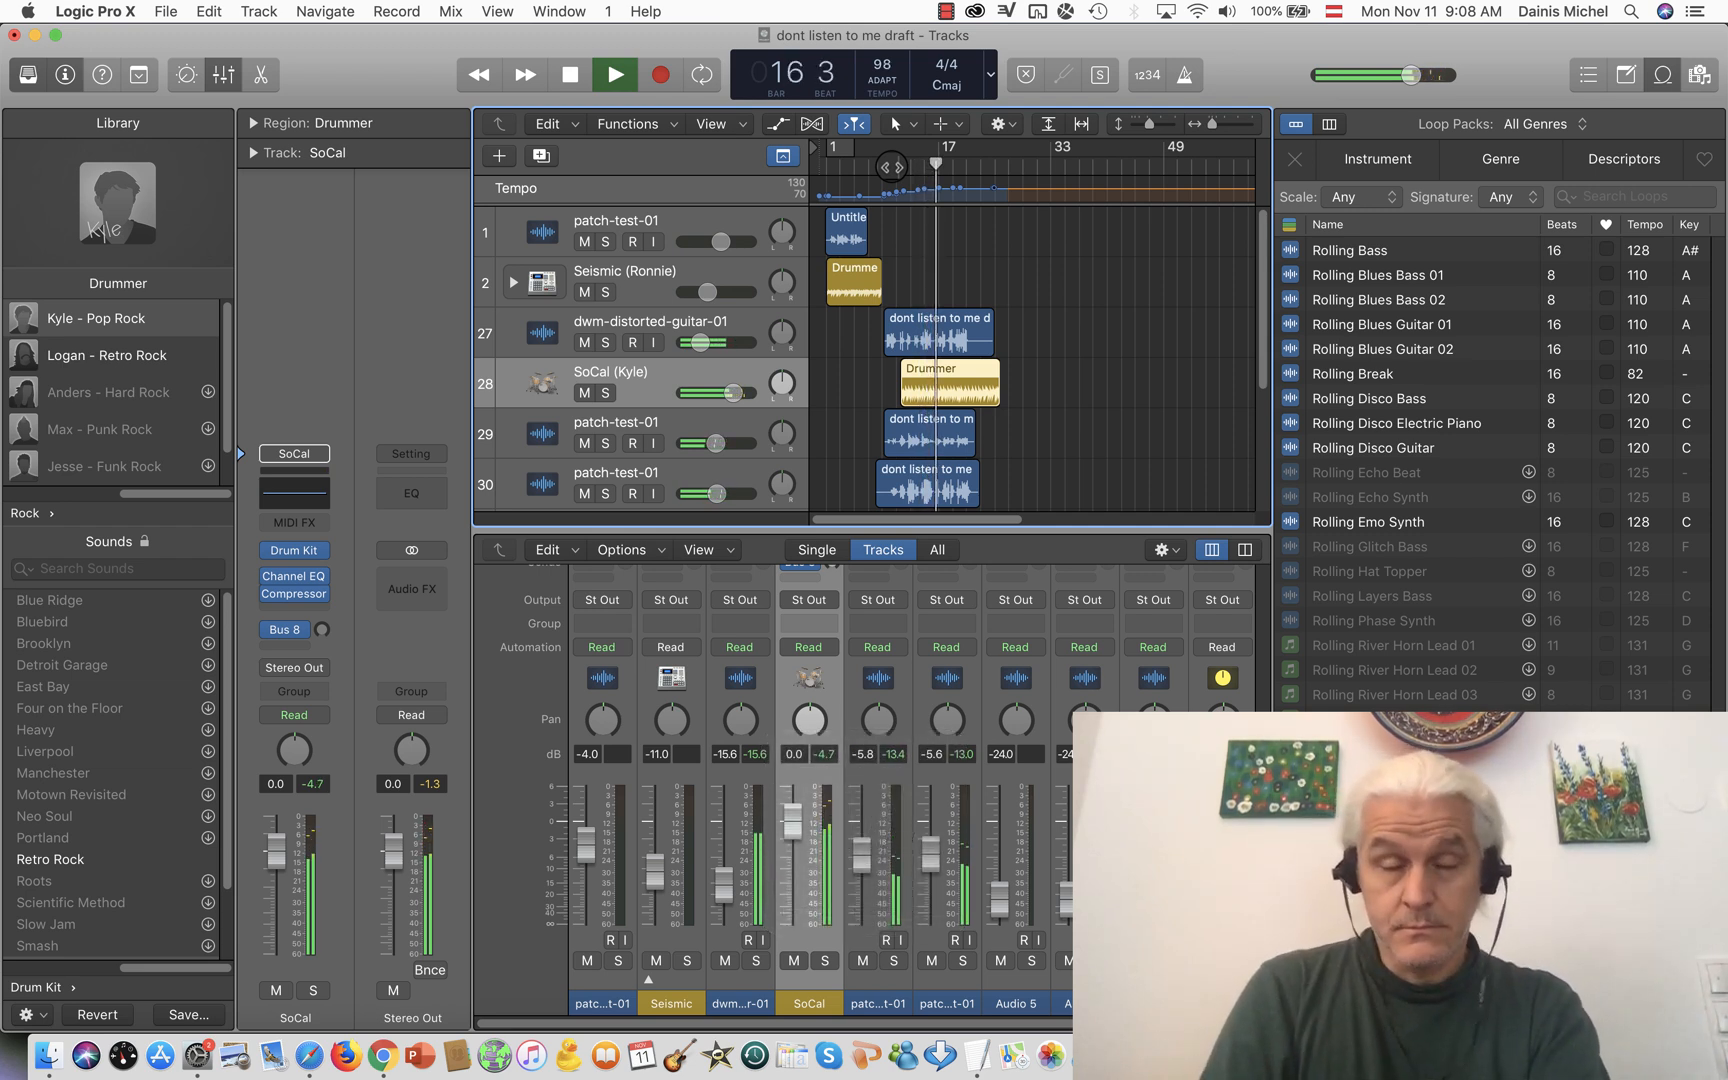
pyautogui.press('space')
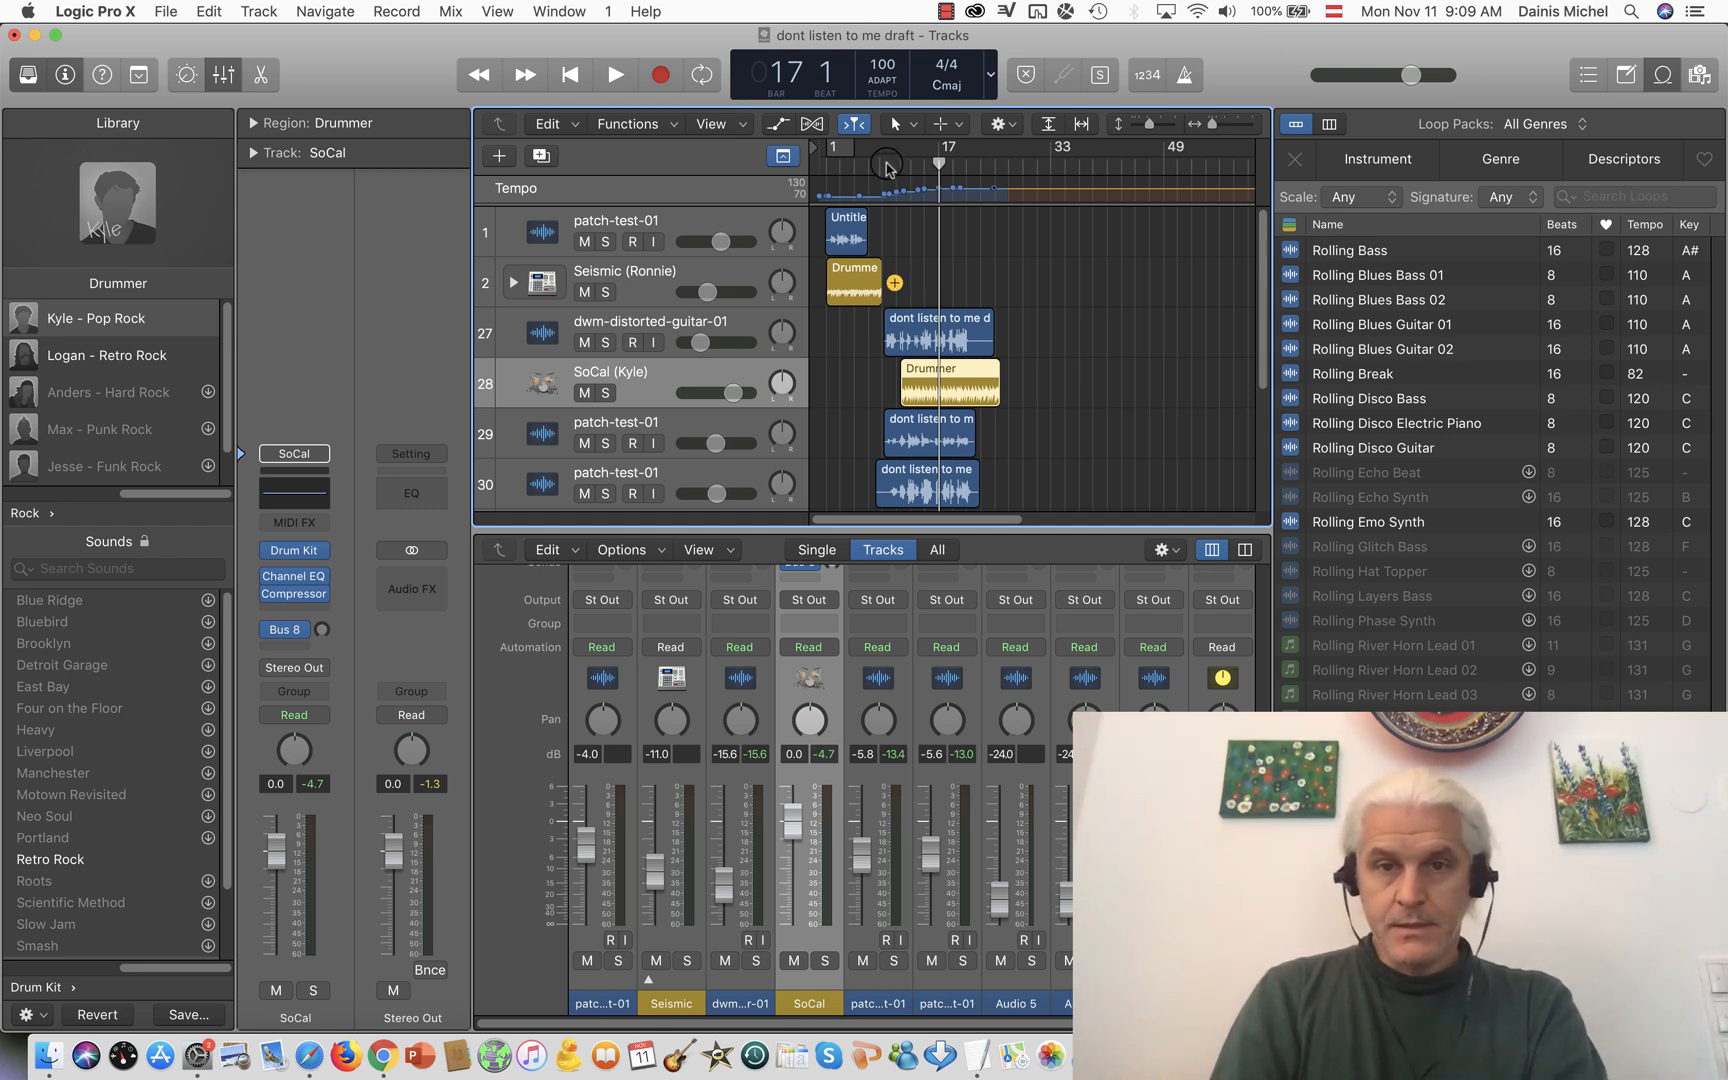
# - Solo the dwm-distorted-guitar-01 track and play it briefly from bar 10 with the Library and inspector shown
pyautogui.click(888, 163)
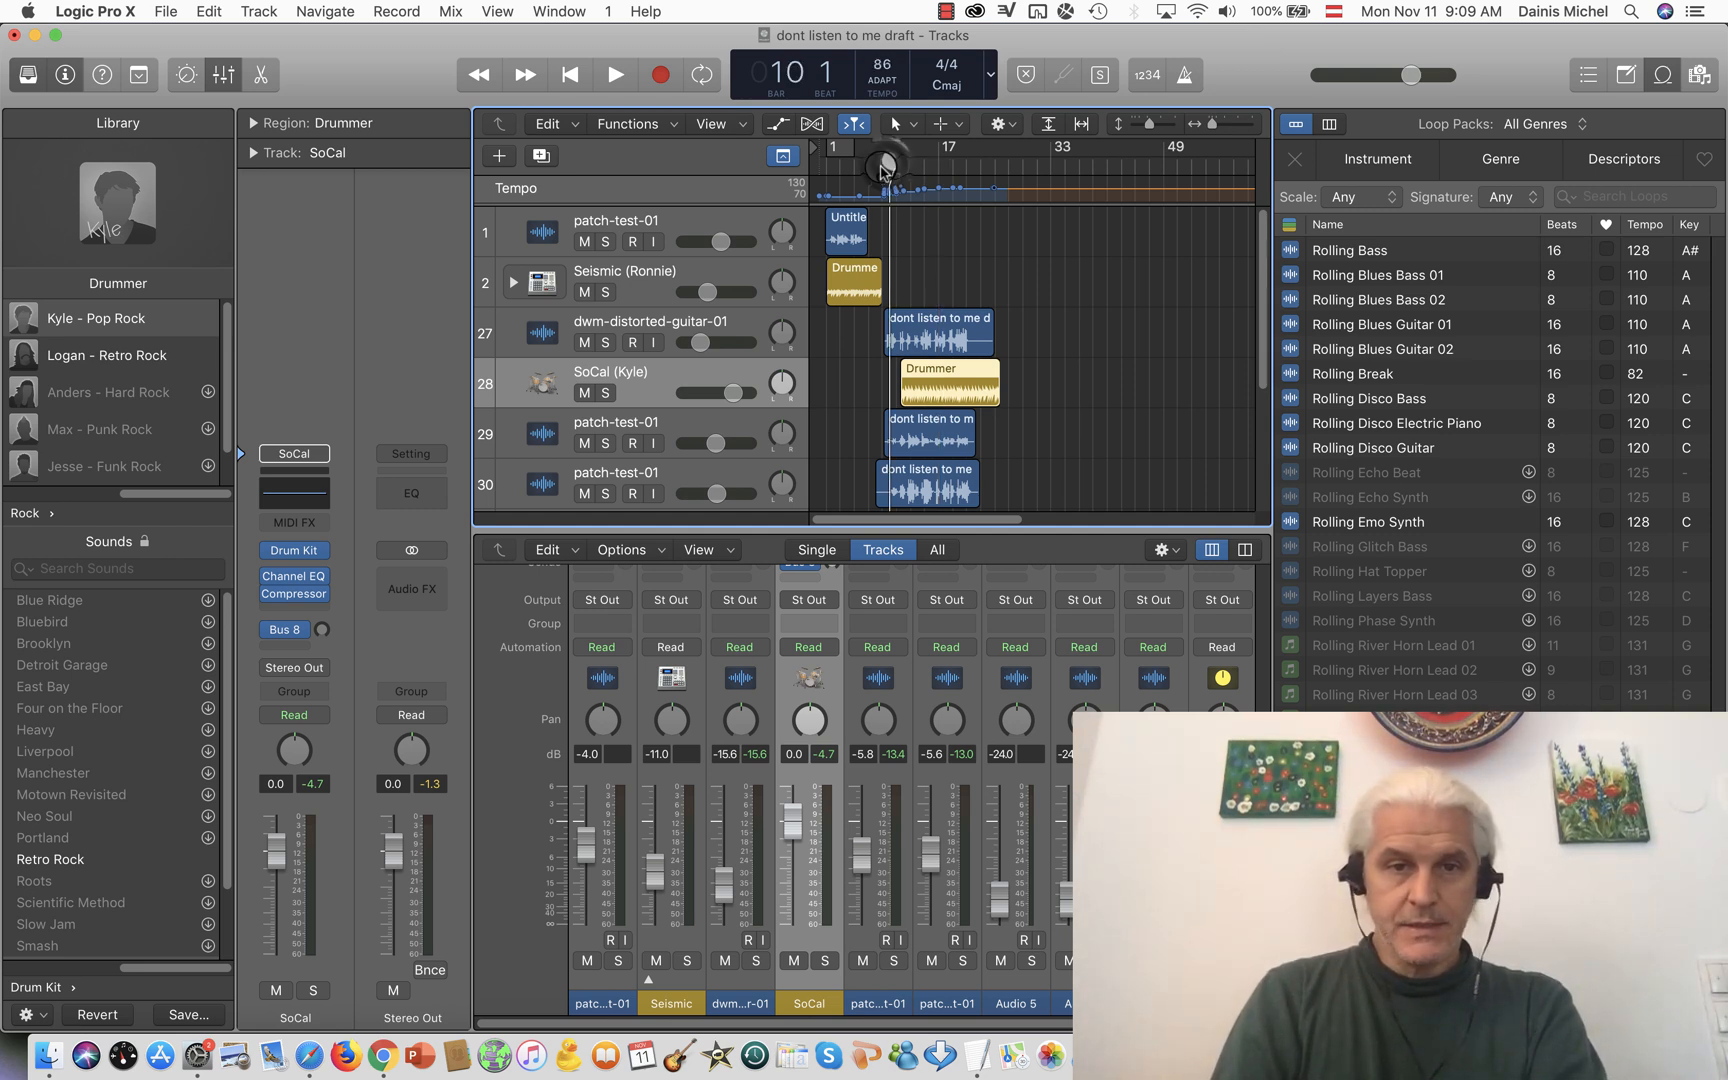
pyautogui.click(605, 342)
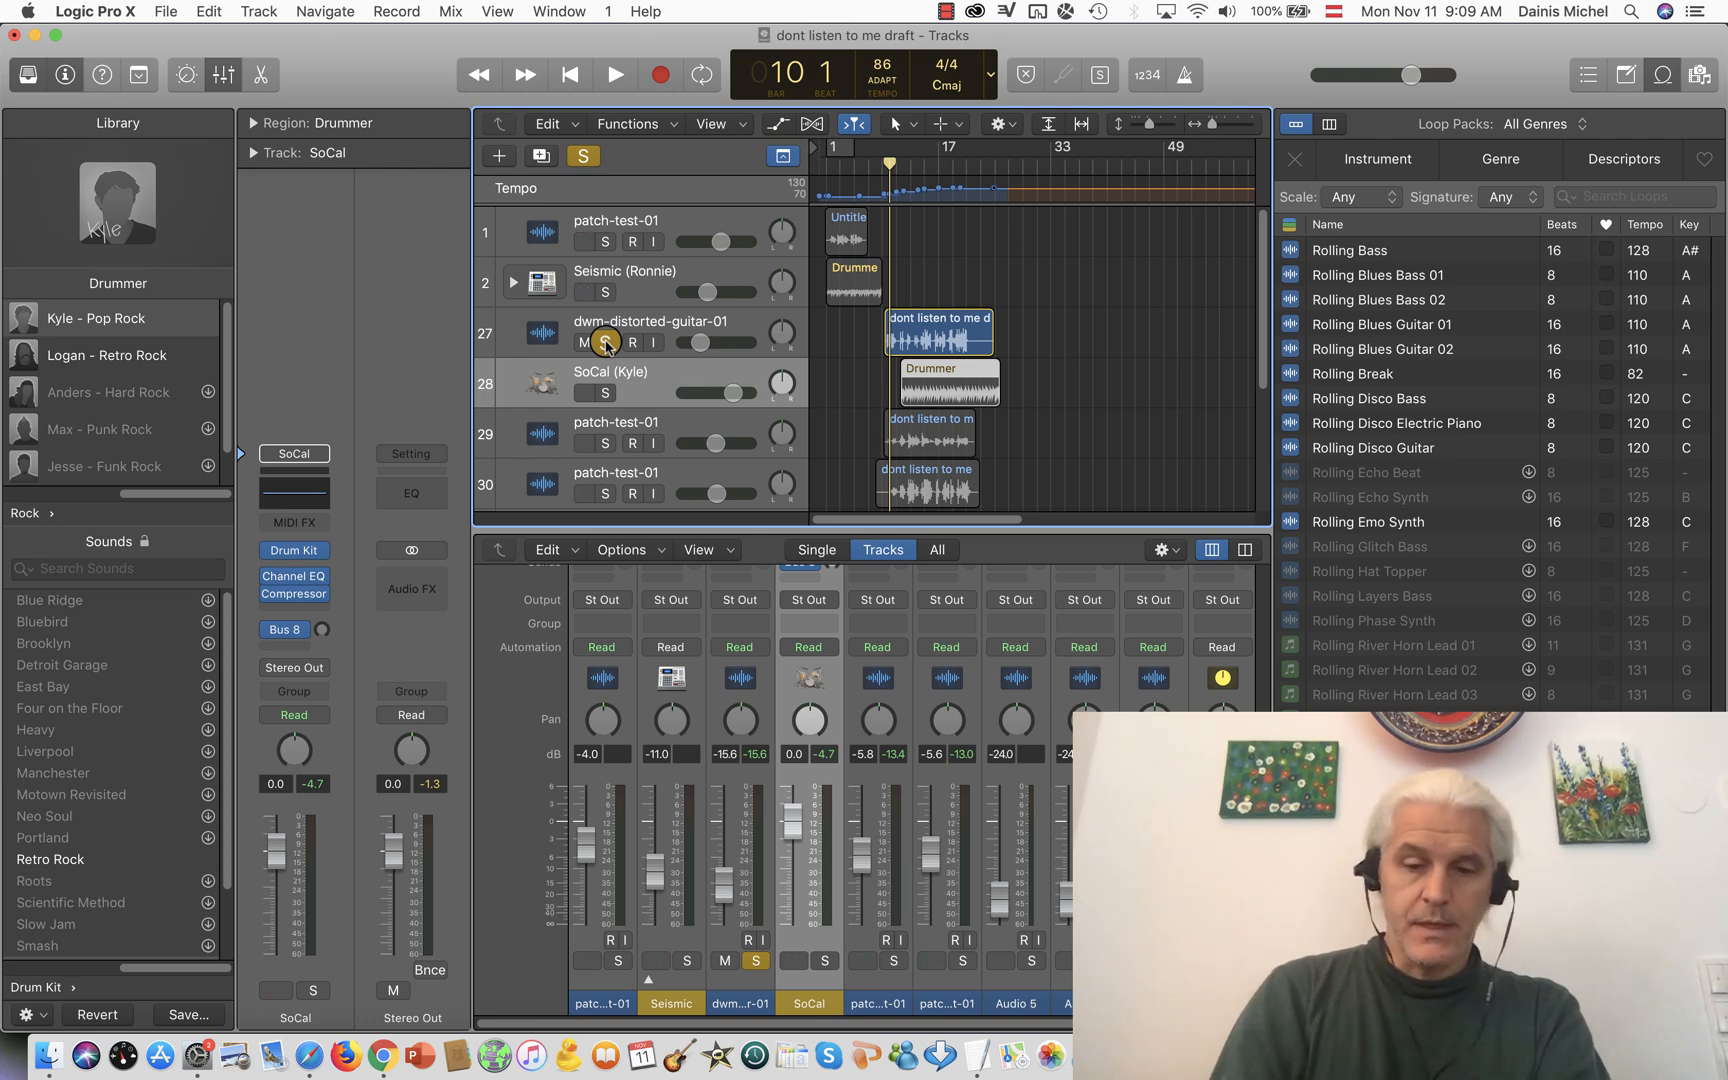
pyautogui.press('i')
pyautogui.press('y')
pyautogui.press('i')
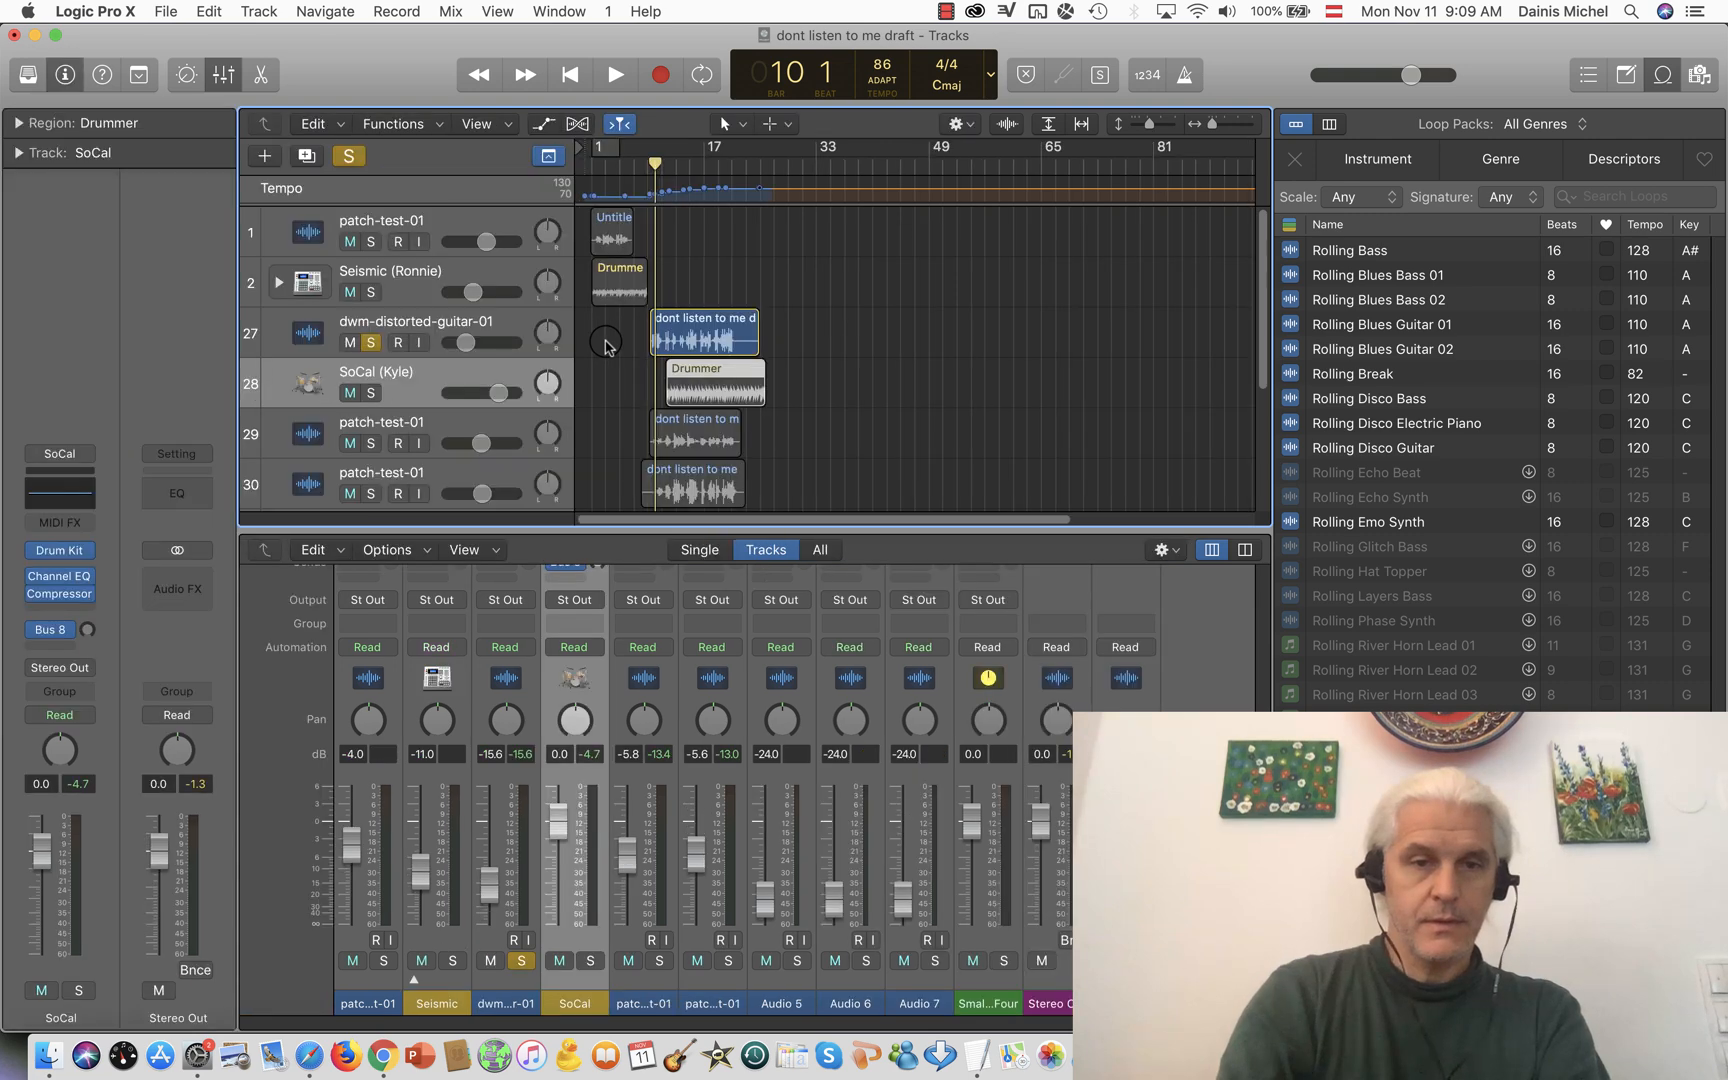
pyautogui.press('y')
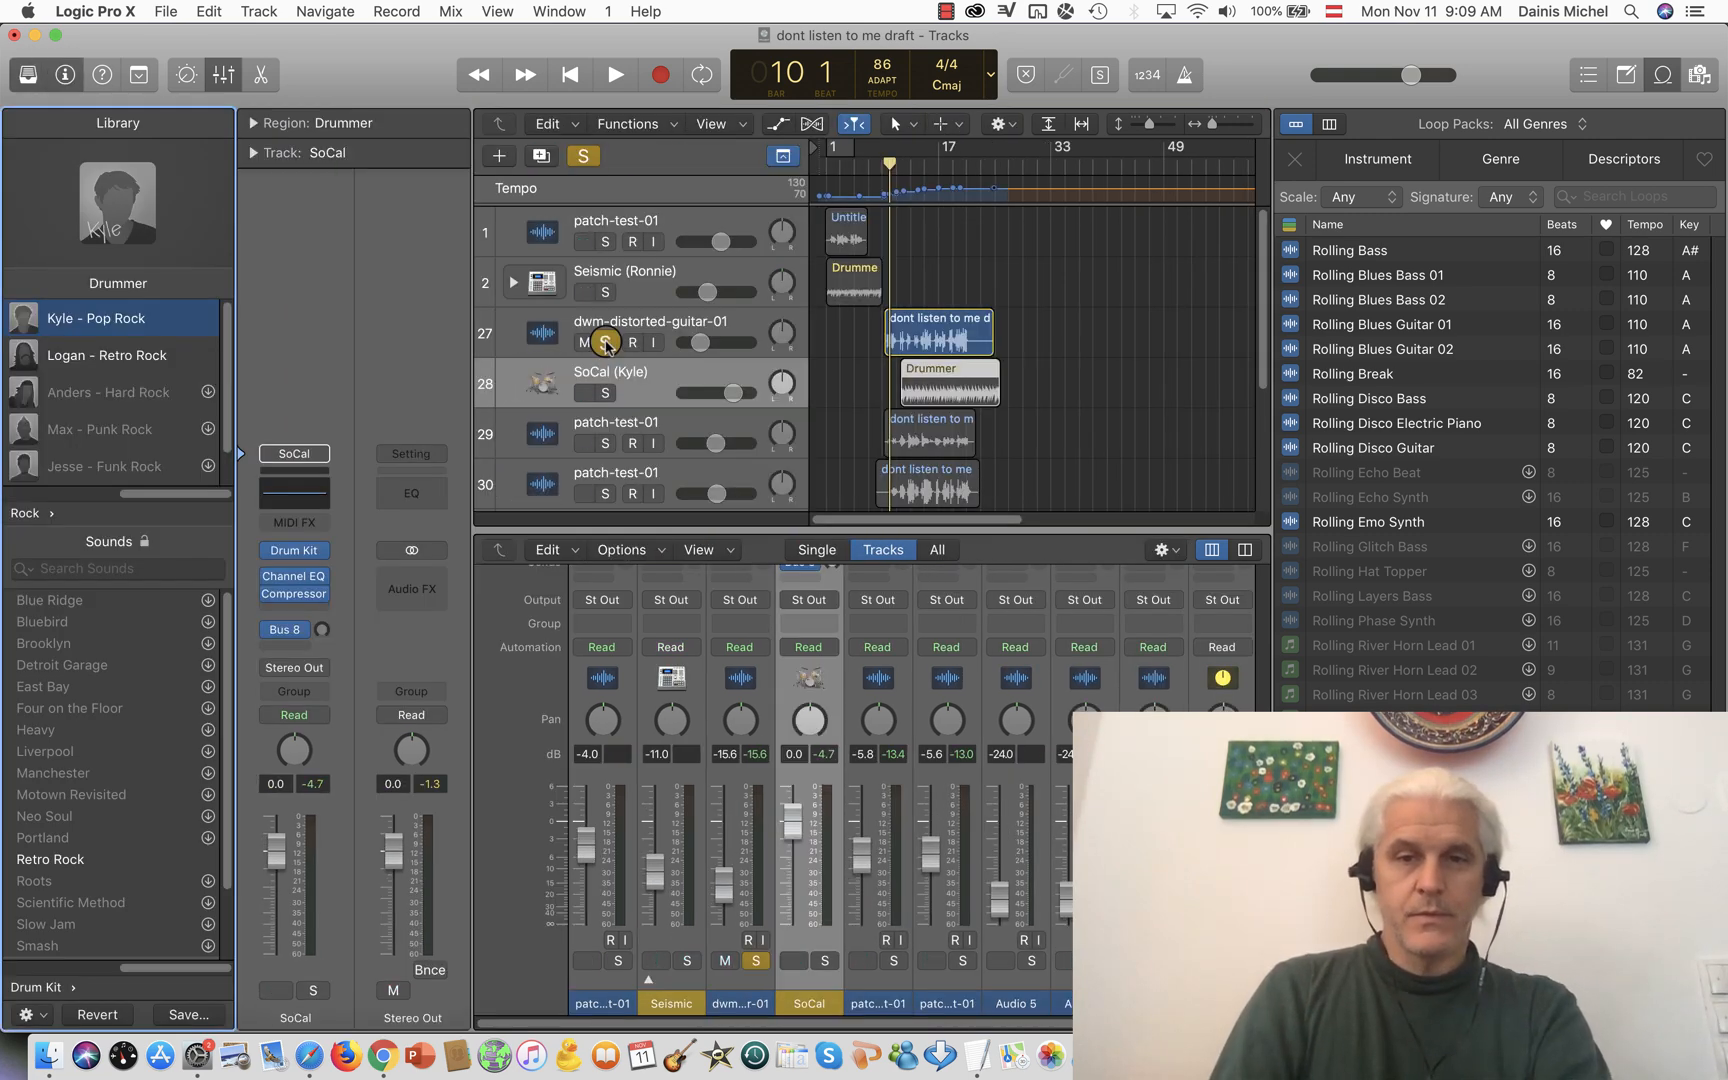
pyautogui.press('space')
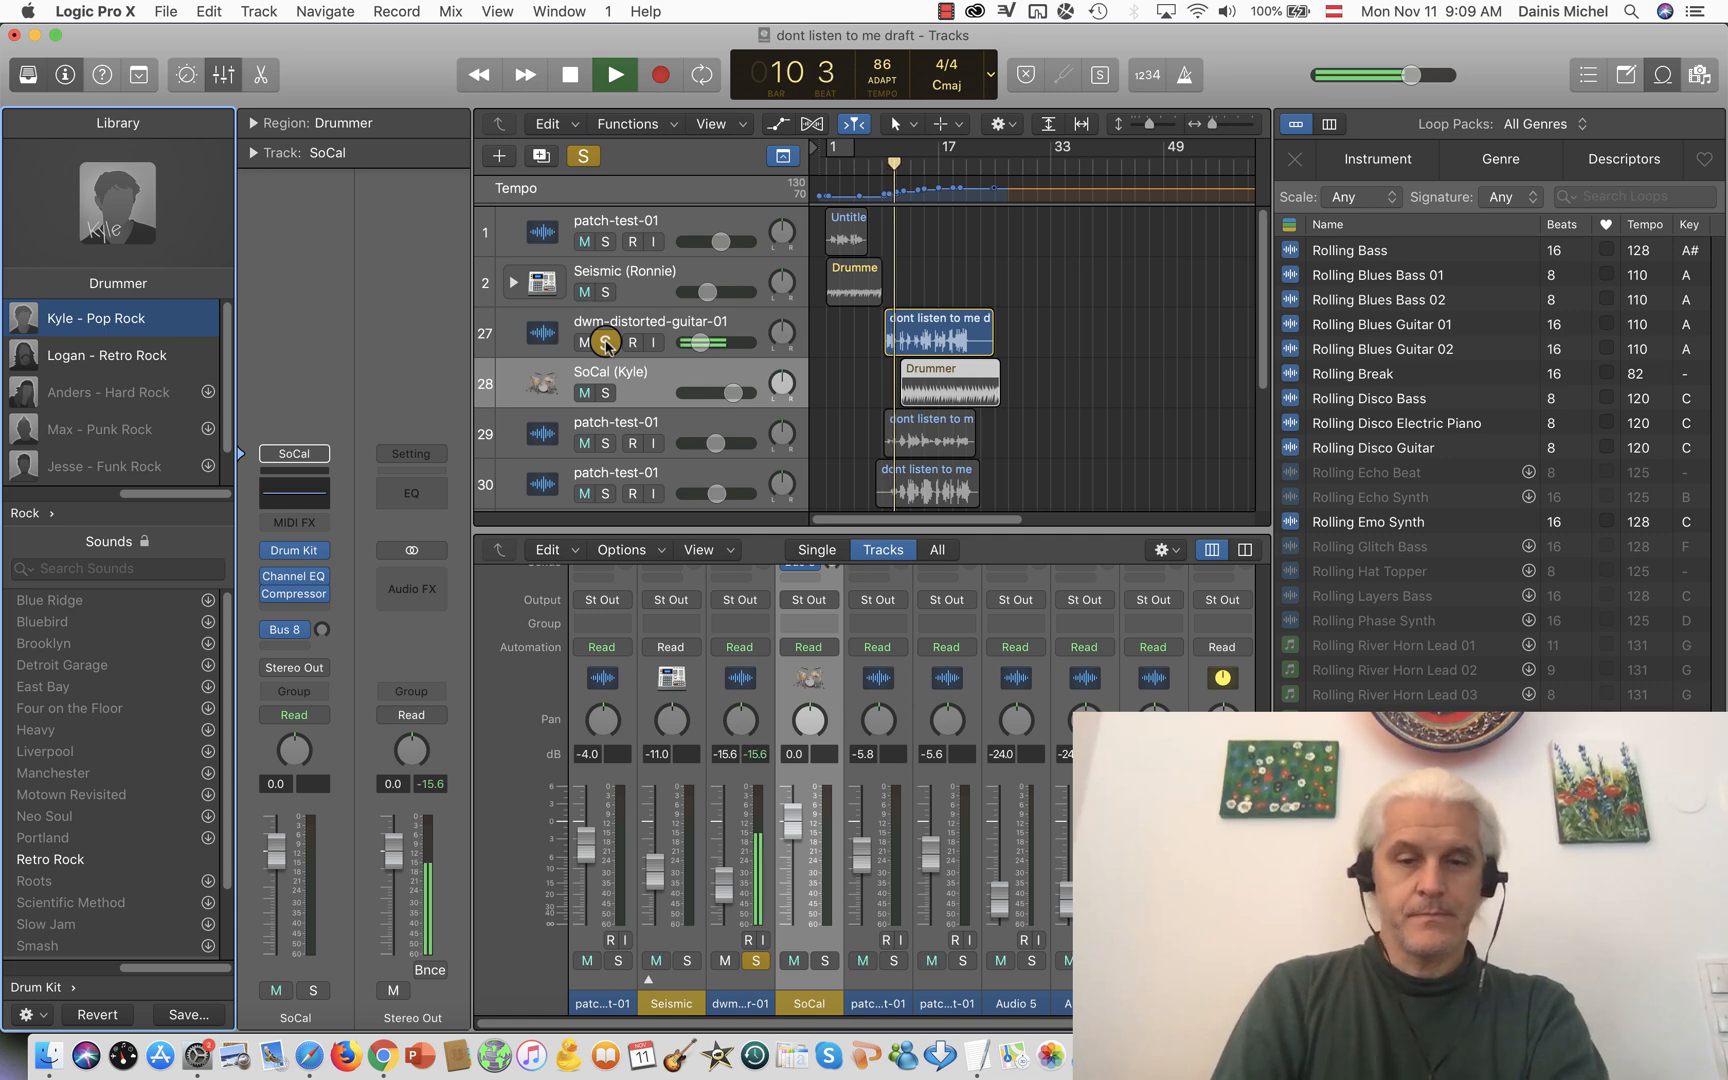
pyautogui.press('space')
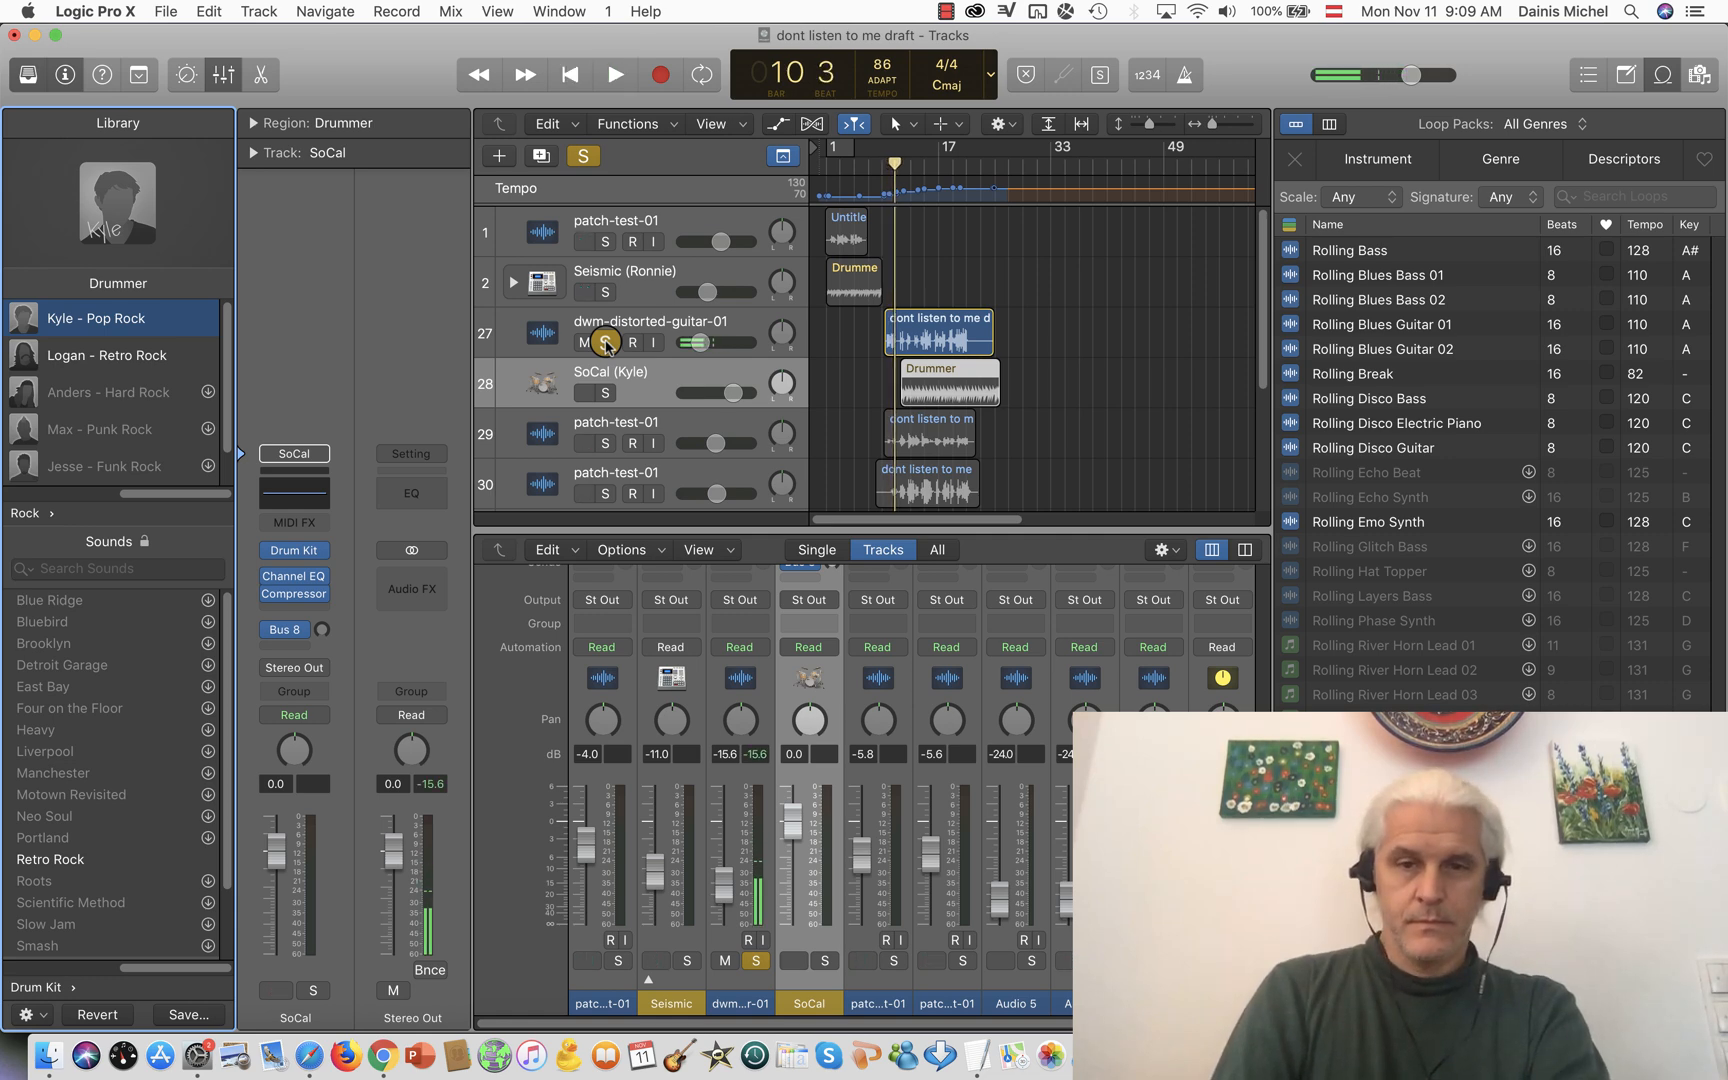
# - Select the dwm-distorted-guitar-01 track and load the next channel strip setting on it
pyautogui.click(662, 321)
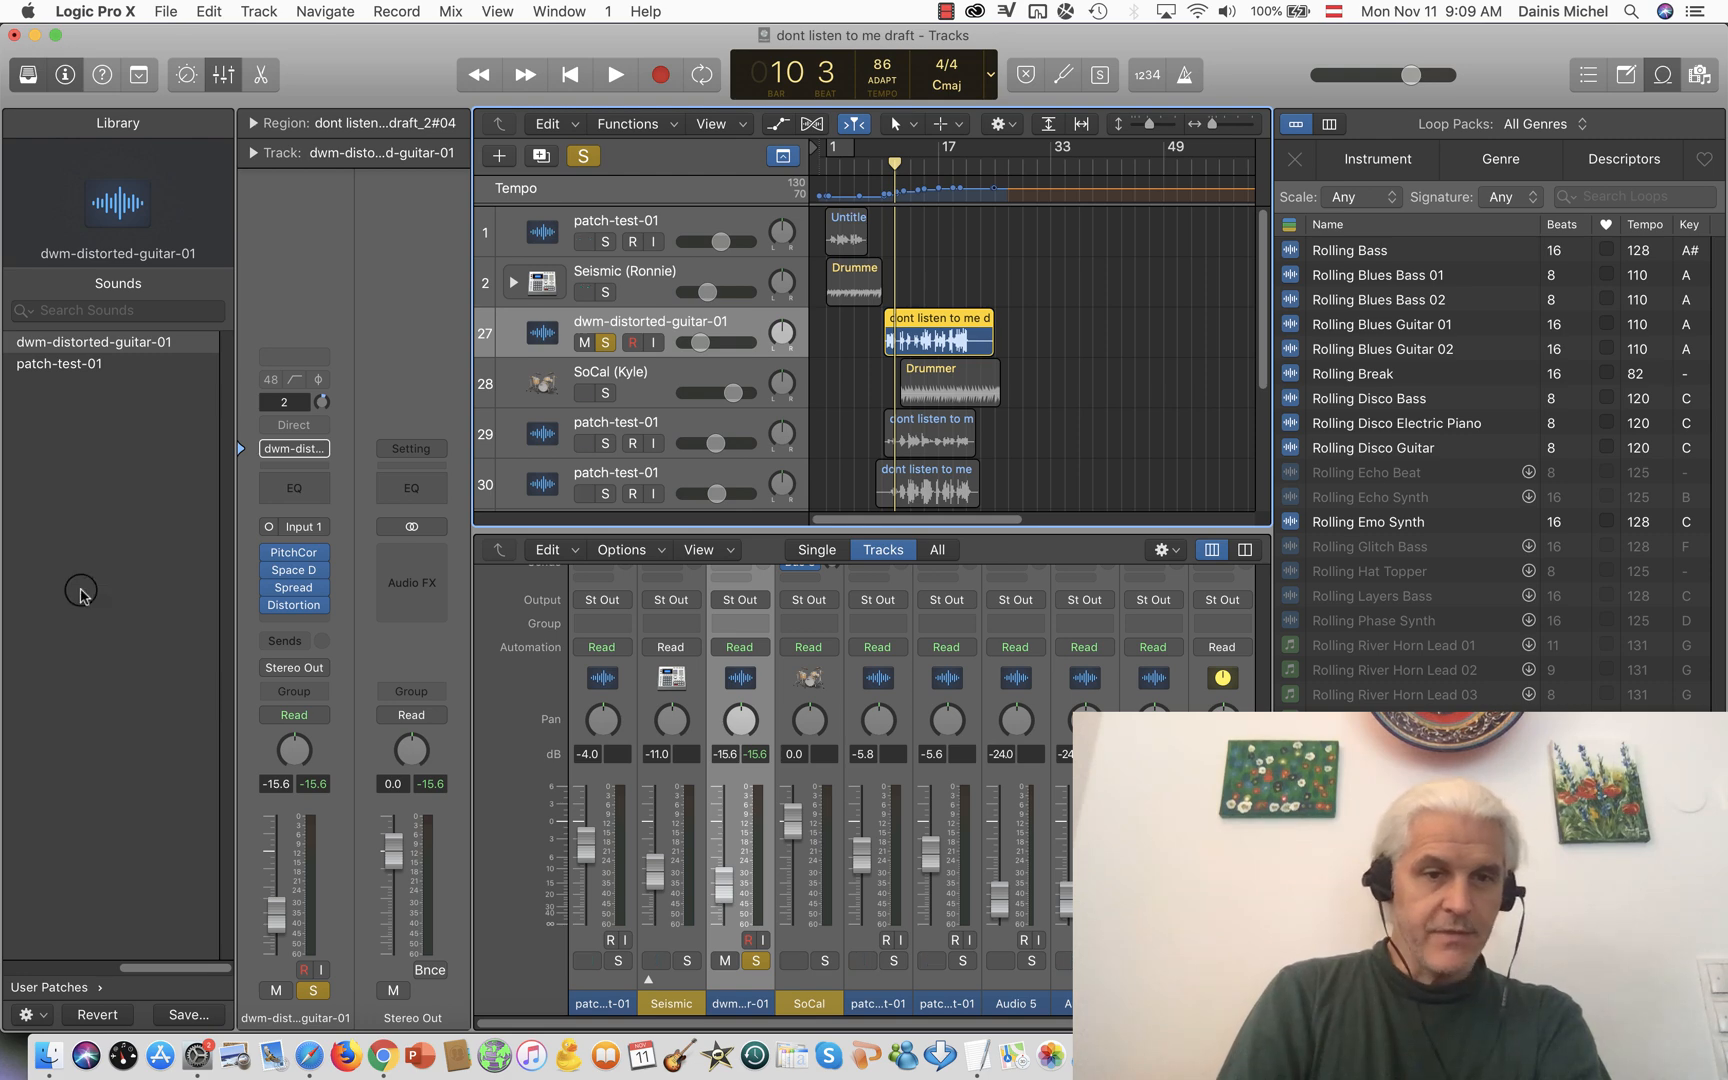
pyautogui.click(281, 448)
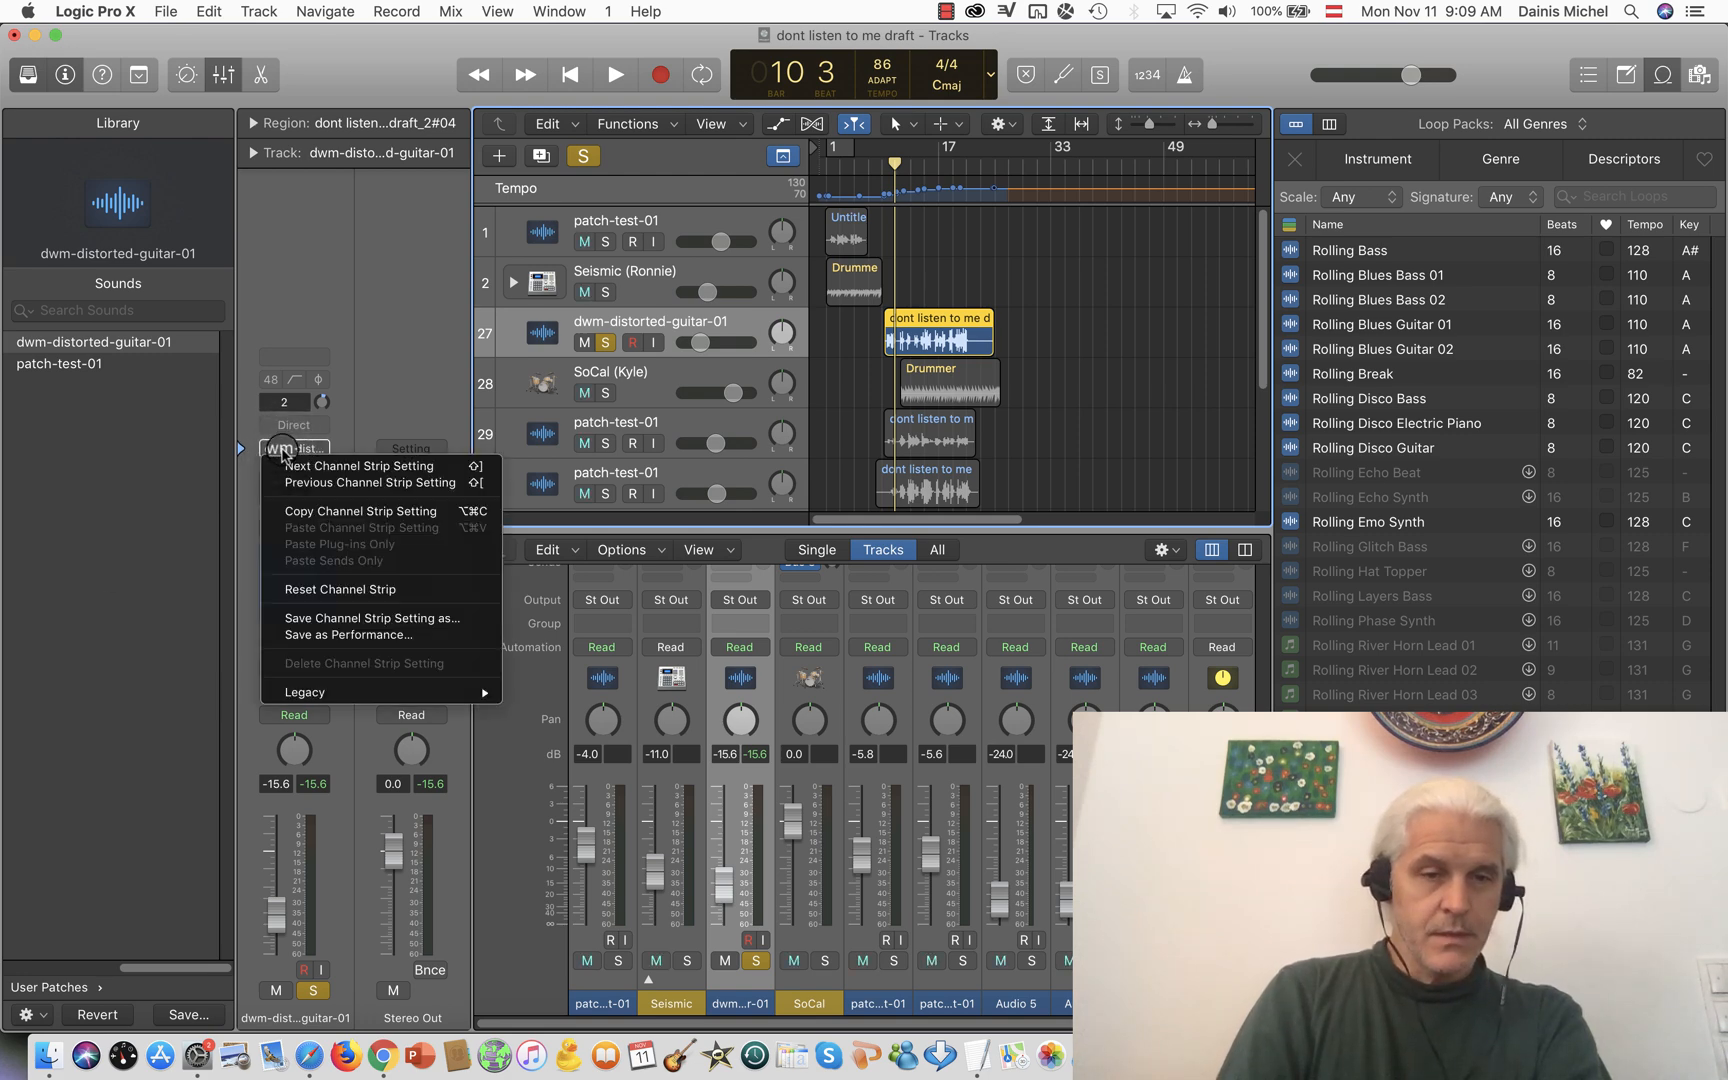
pyautogui.click(284, 466)
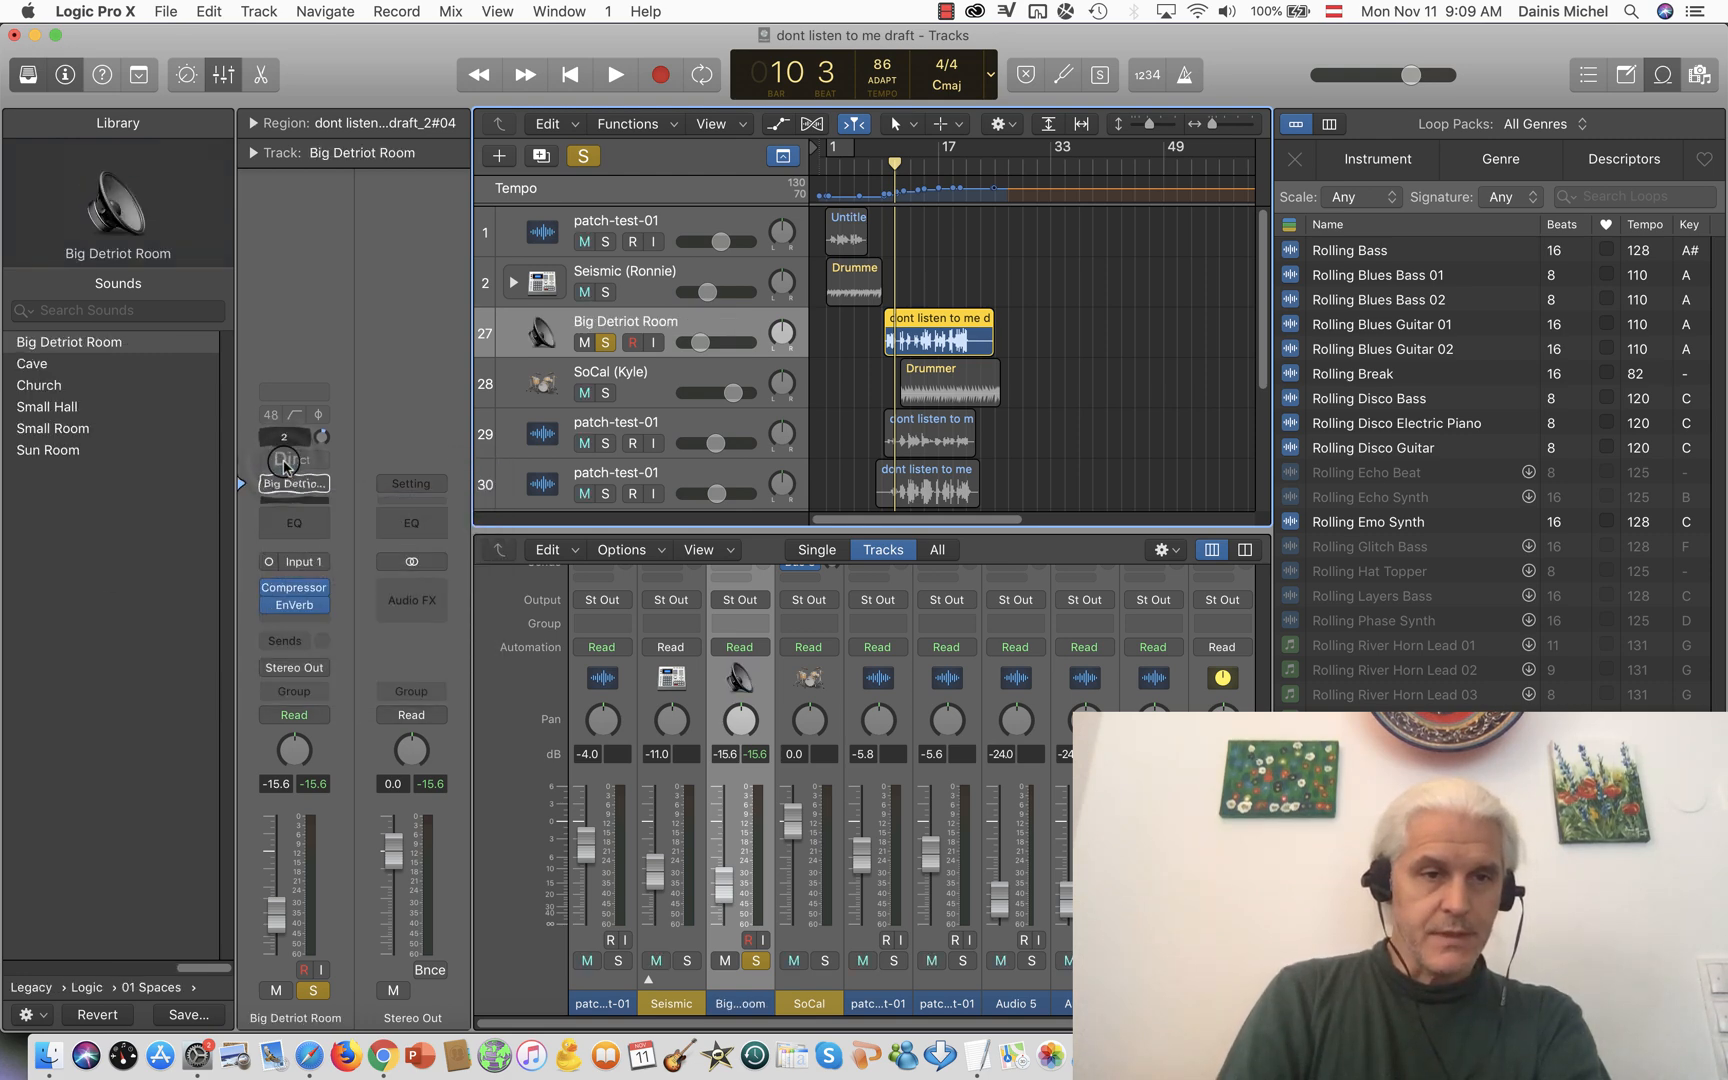
# - Audition the Big Detriot Room setting on the soloed guitar track, switching to the next channel strip setting, Cave, during playback
pyautogui.press('space')
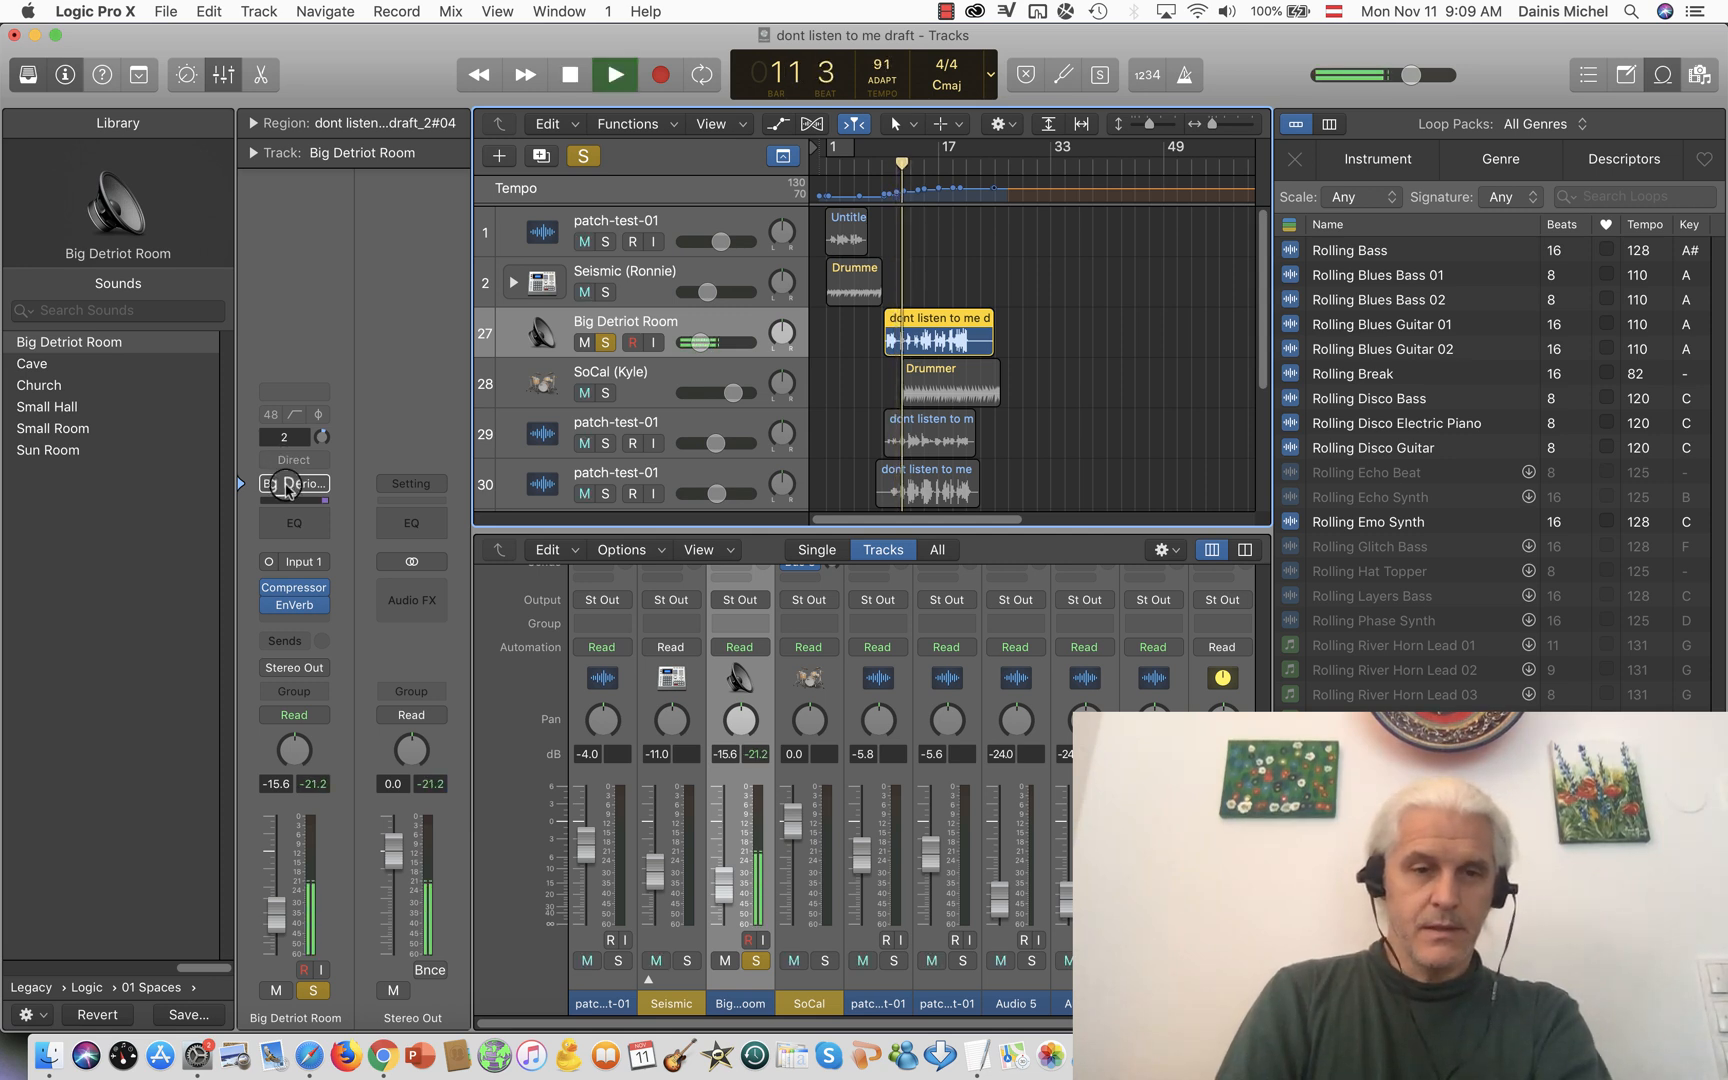
pyautogui.click(292, 483)
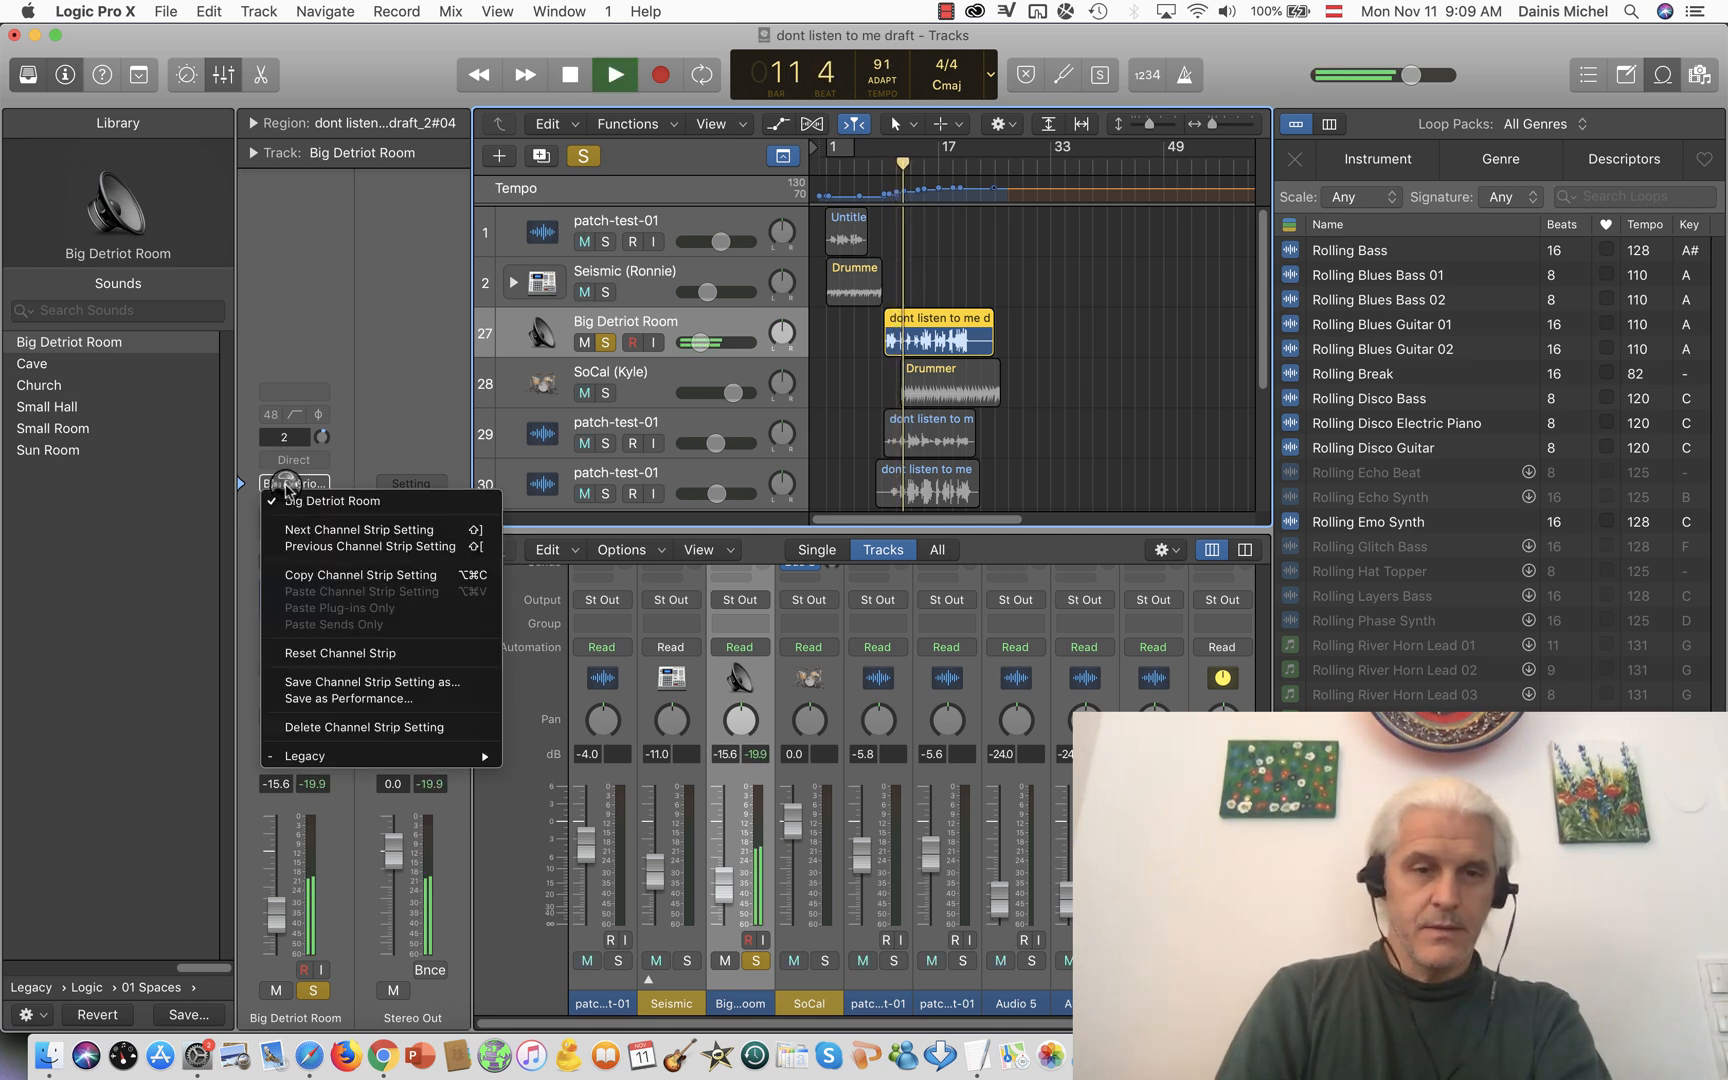
pyautogui.click(305, 535)
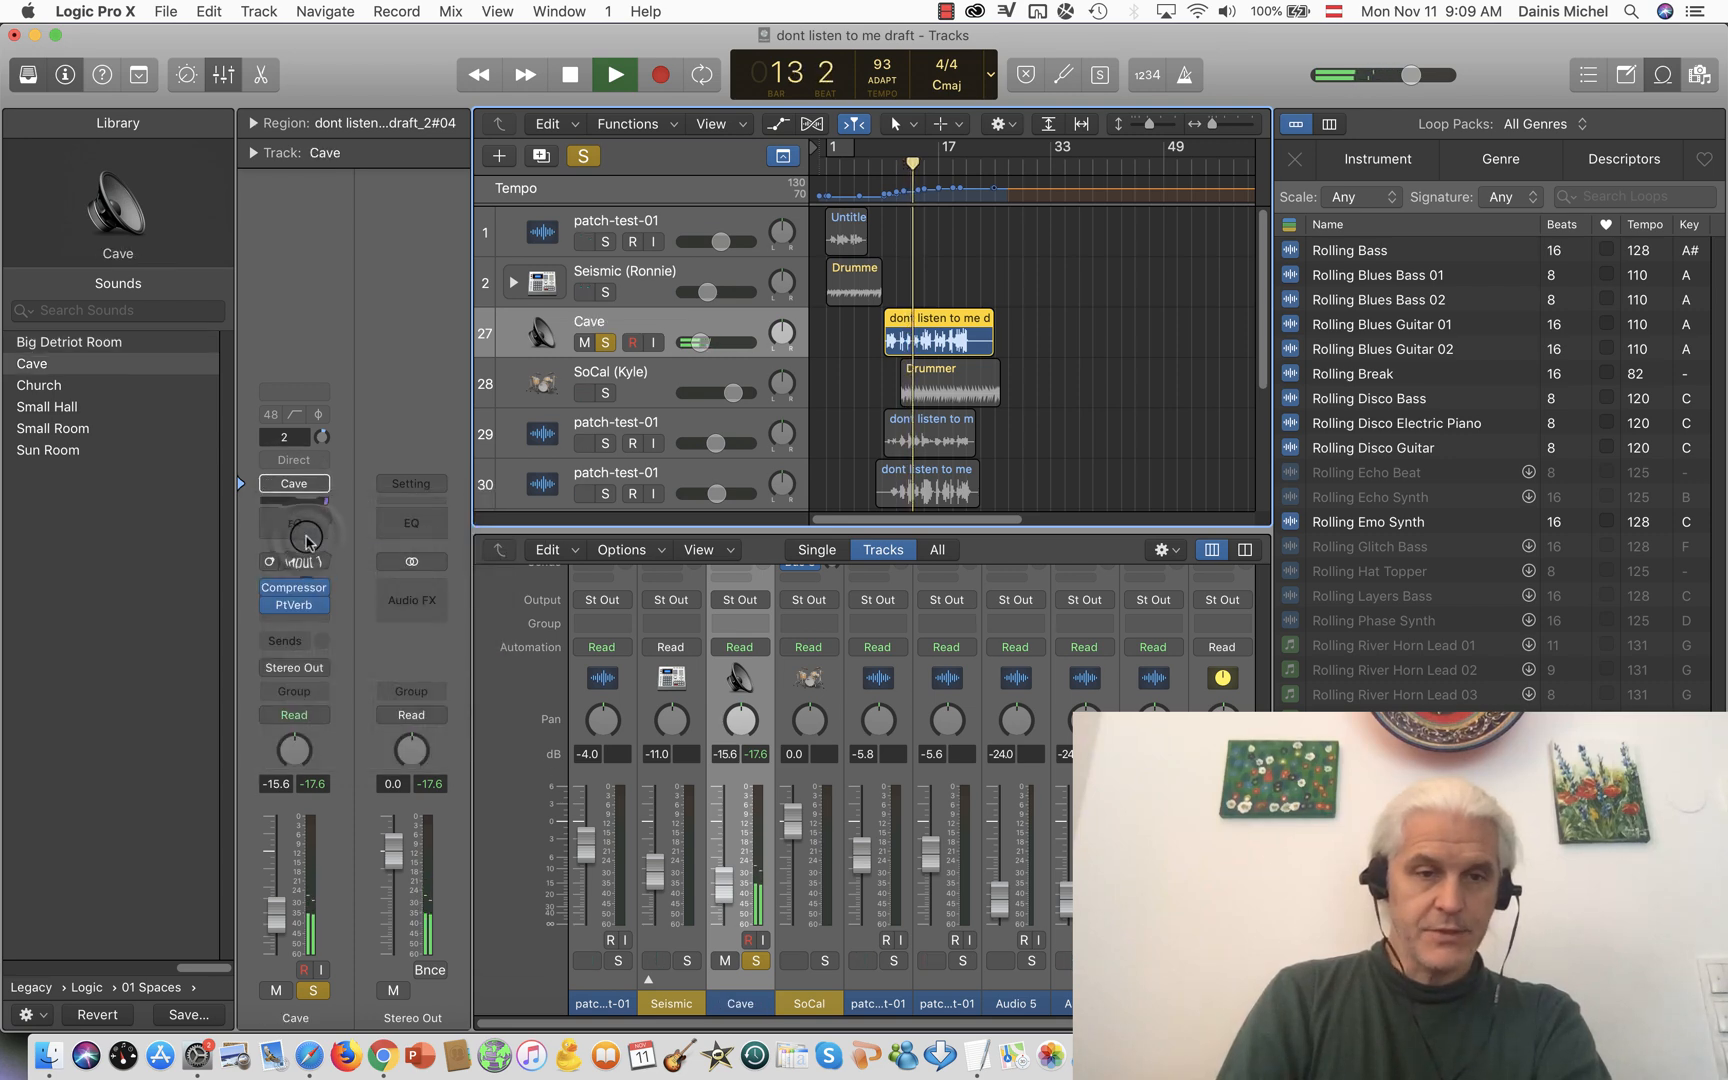
pyautogui.press('space')
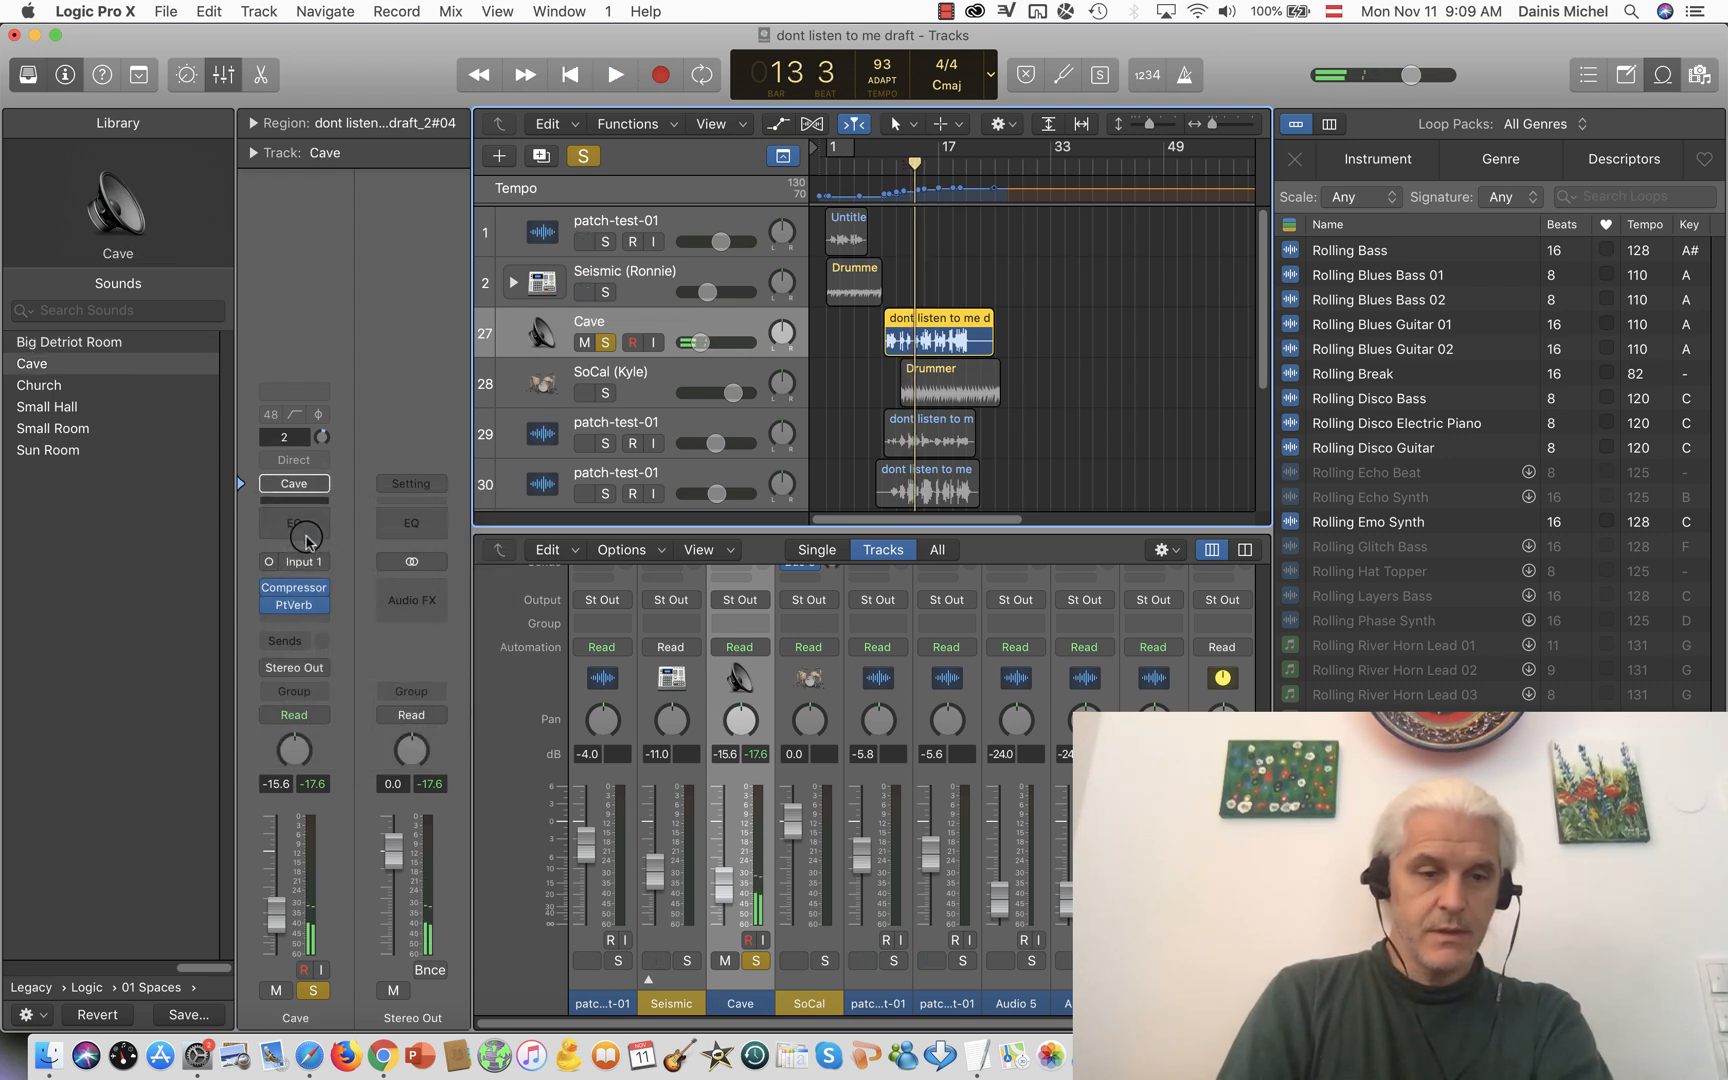
# - Load the Church setting on the guitar track during playback and audition it in two short passes
pyautogui.press('space')
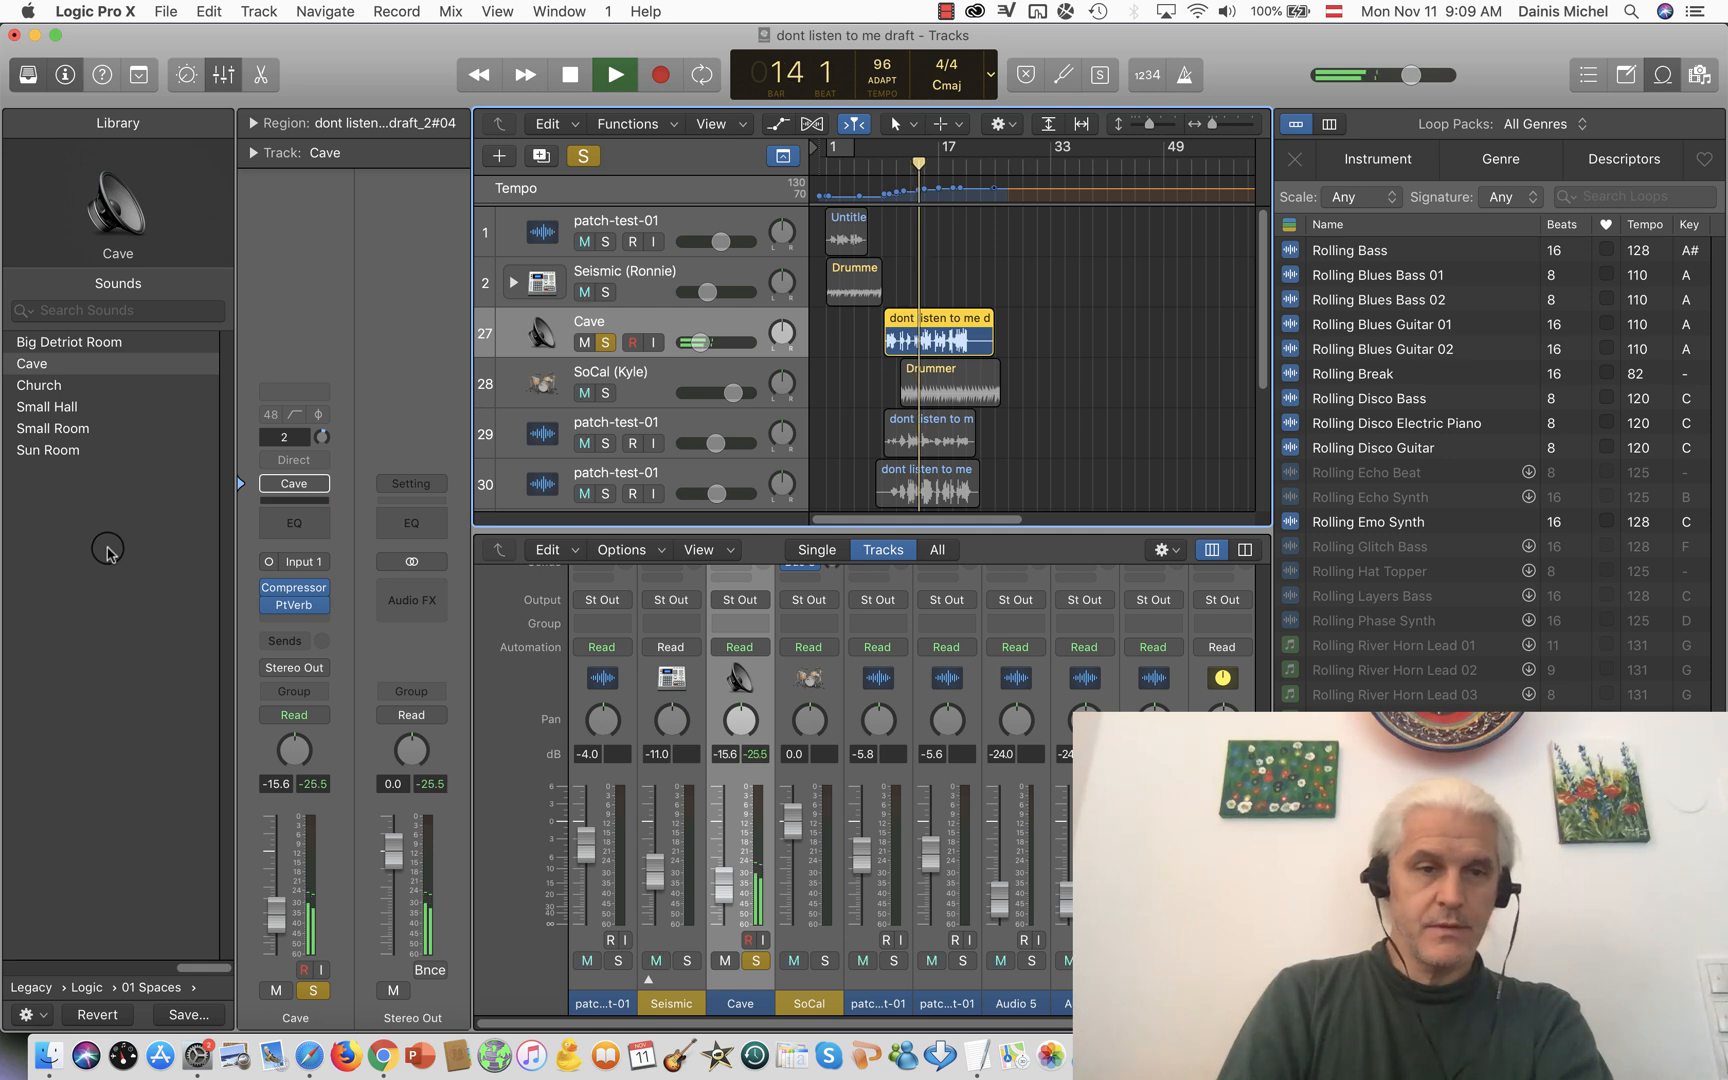
pyautogui.click(45, 388)
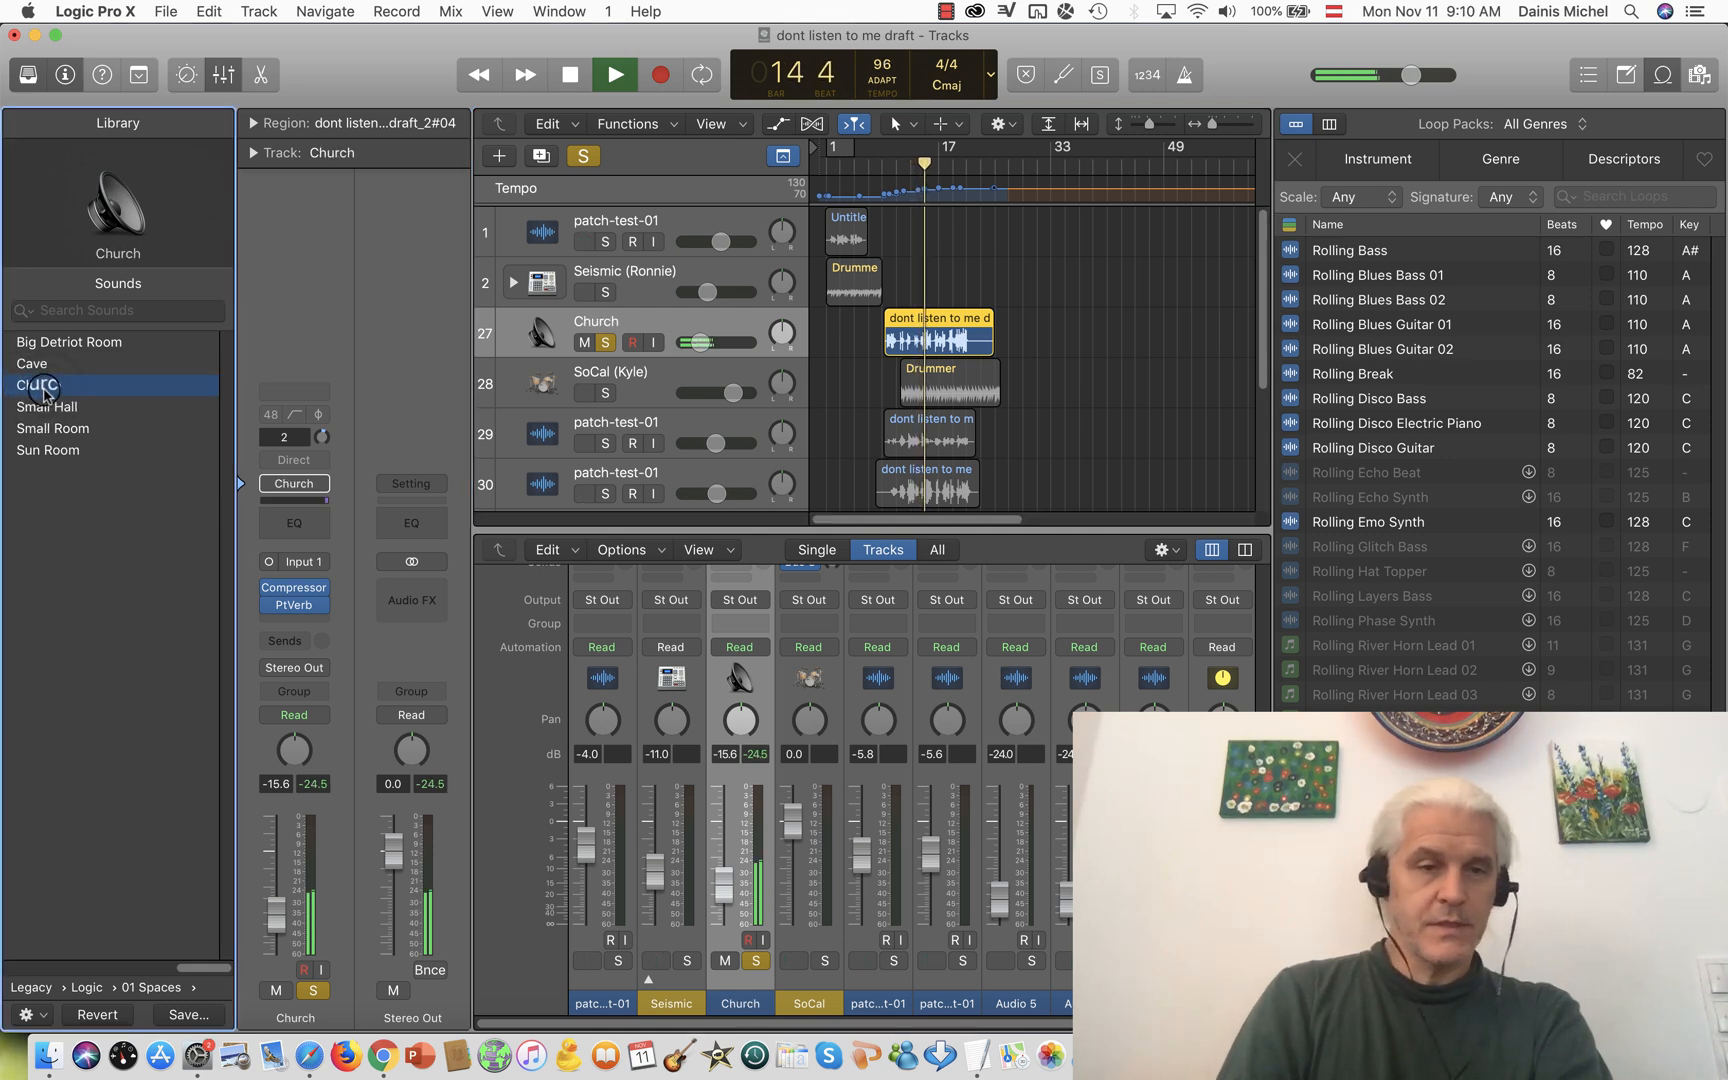
pyautogui.press('space')
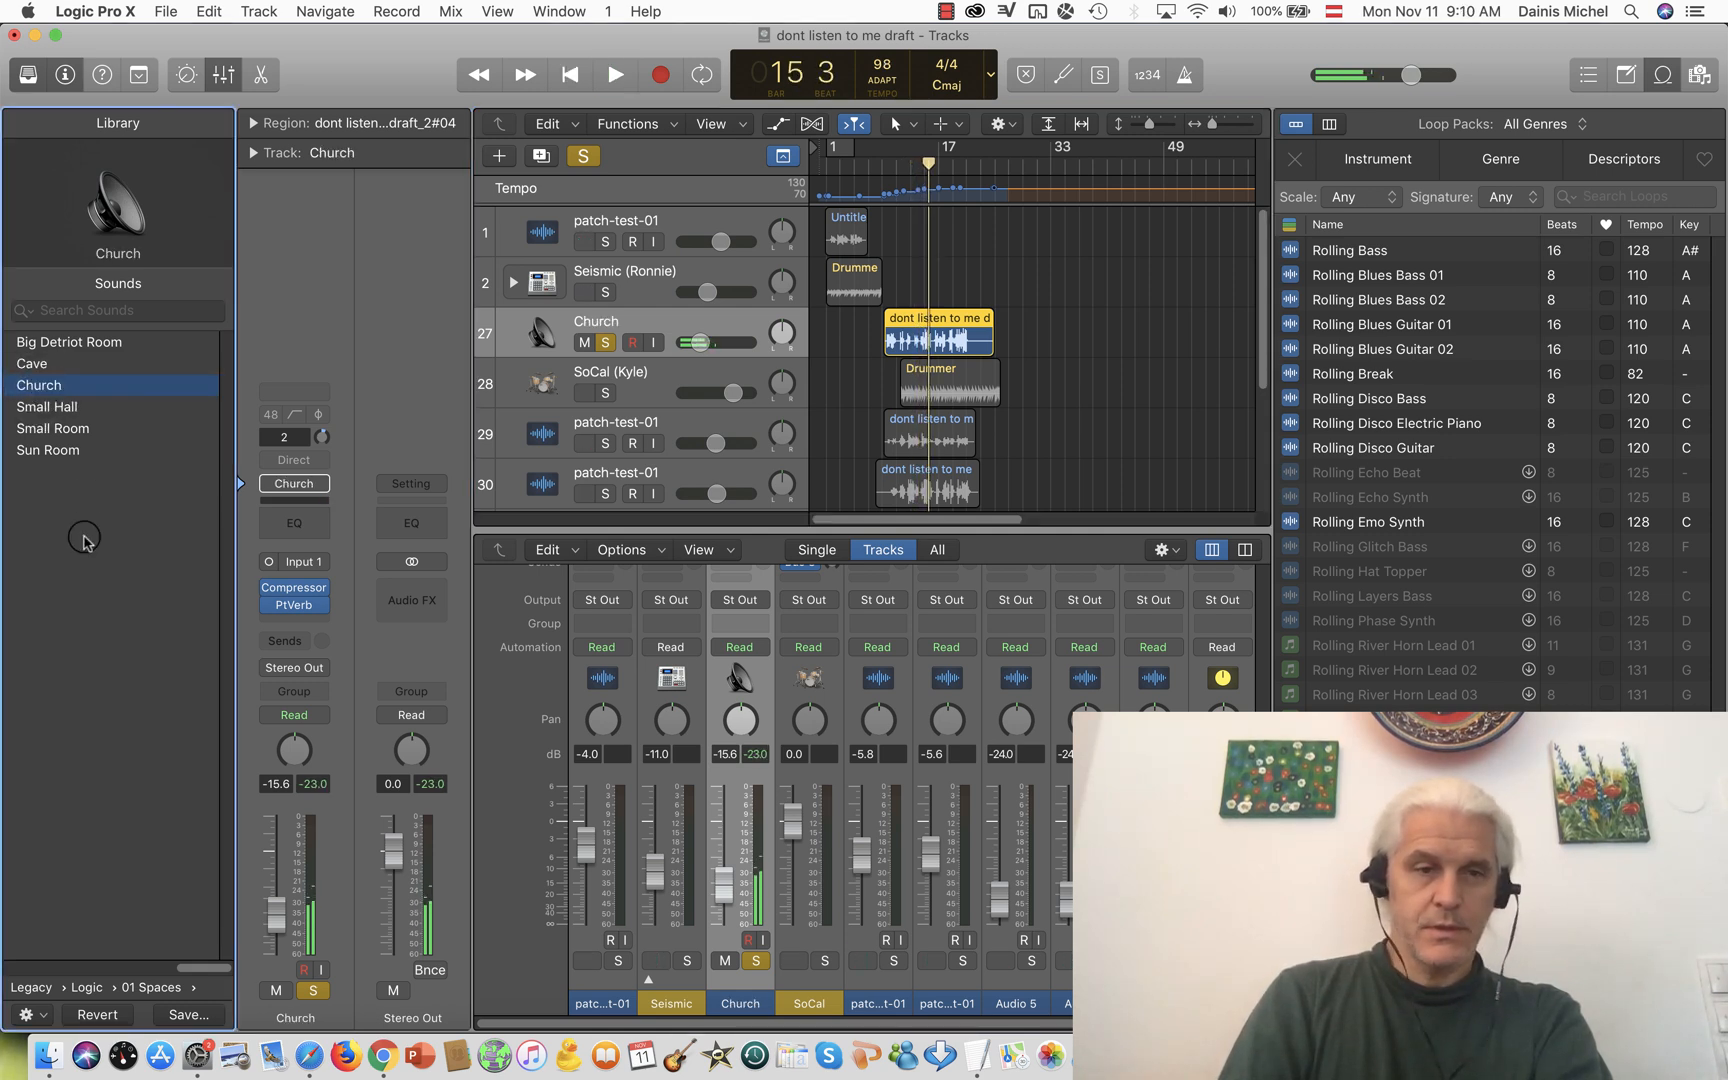
pyautogui.press('space')
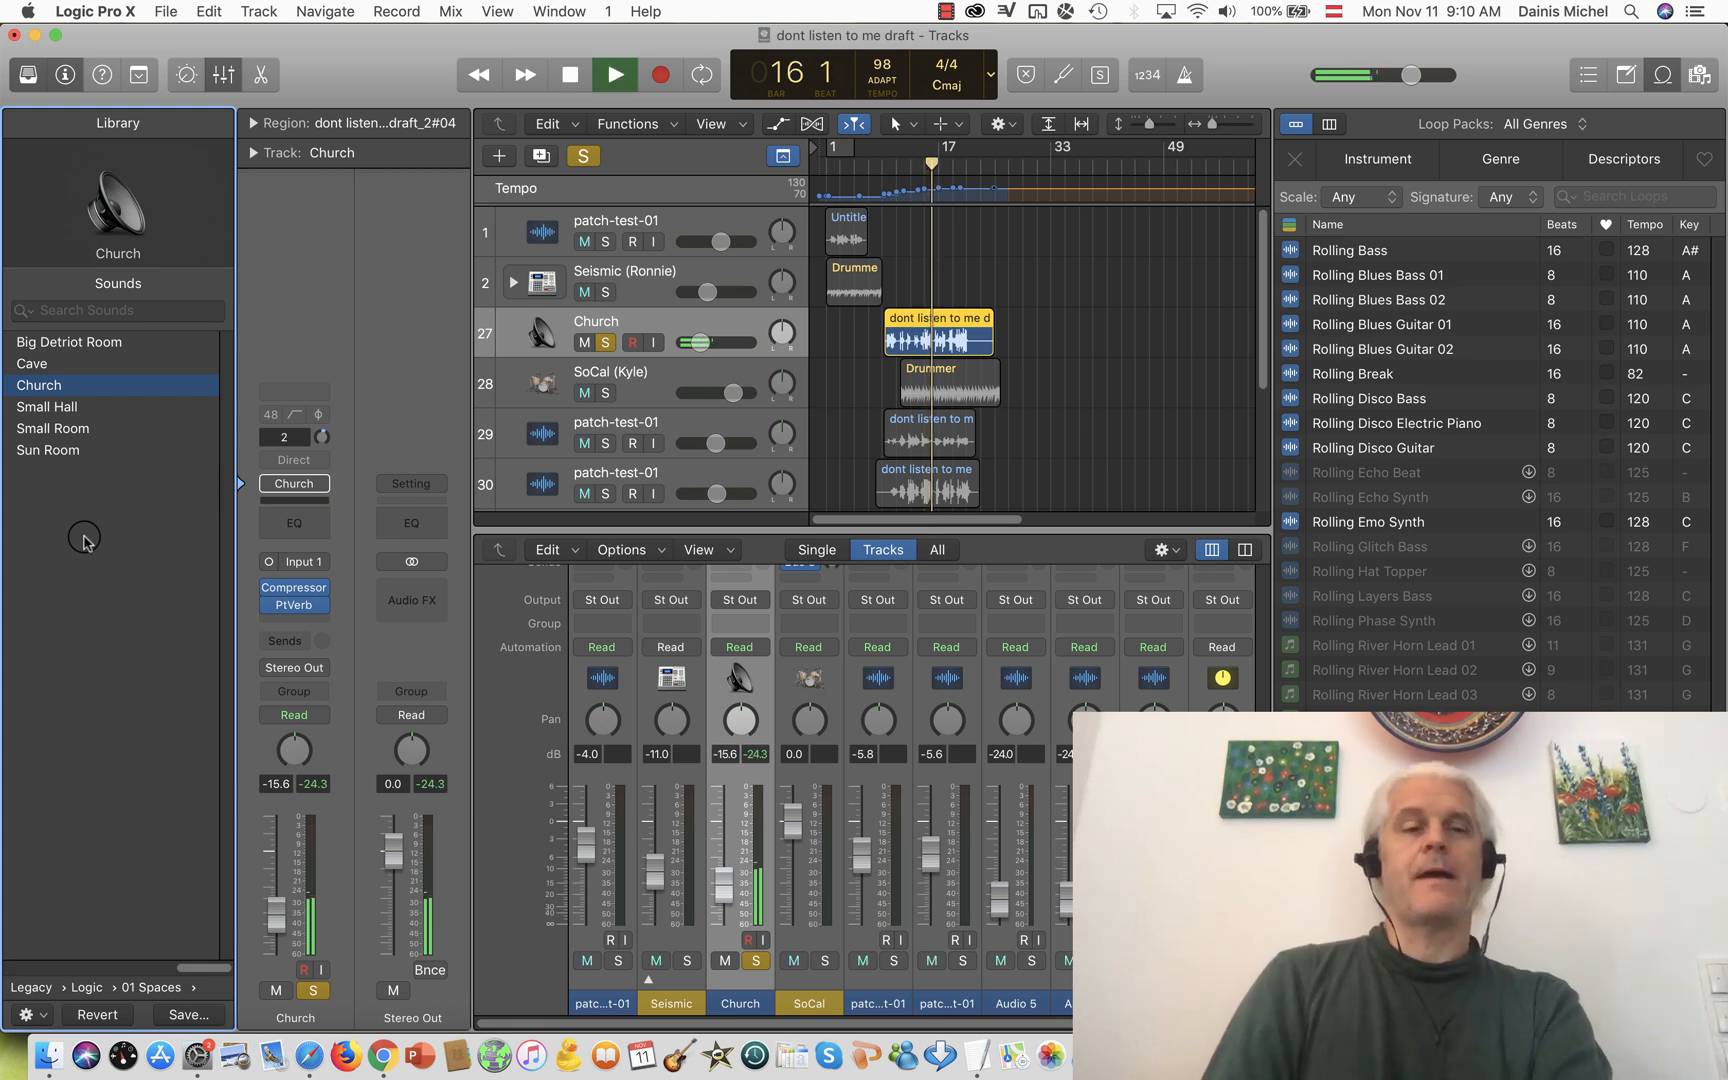
pyautogui.press('space')
# - Load the Shapeless Fragments patch from the Experimental Textures category on the guitar track and start playback
pyautogui.click(37, 983)
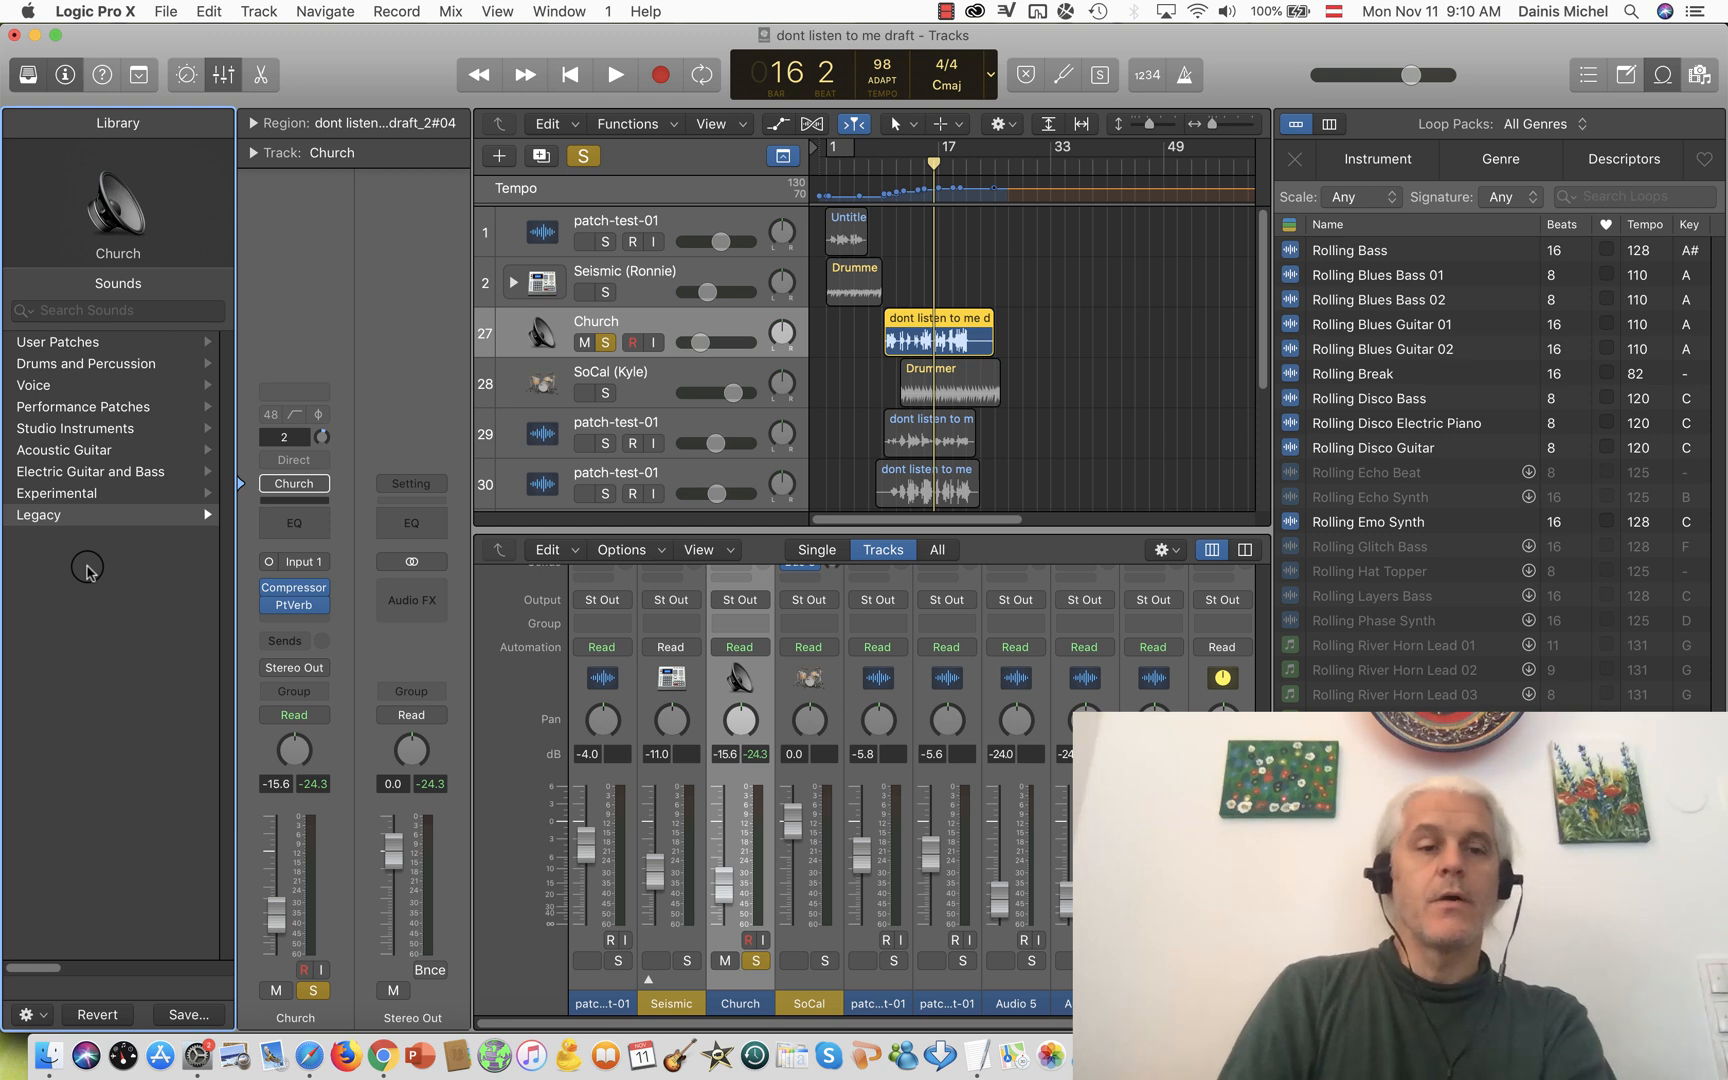
pyautogui.click(92, 494)
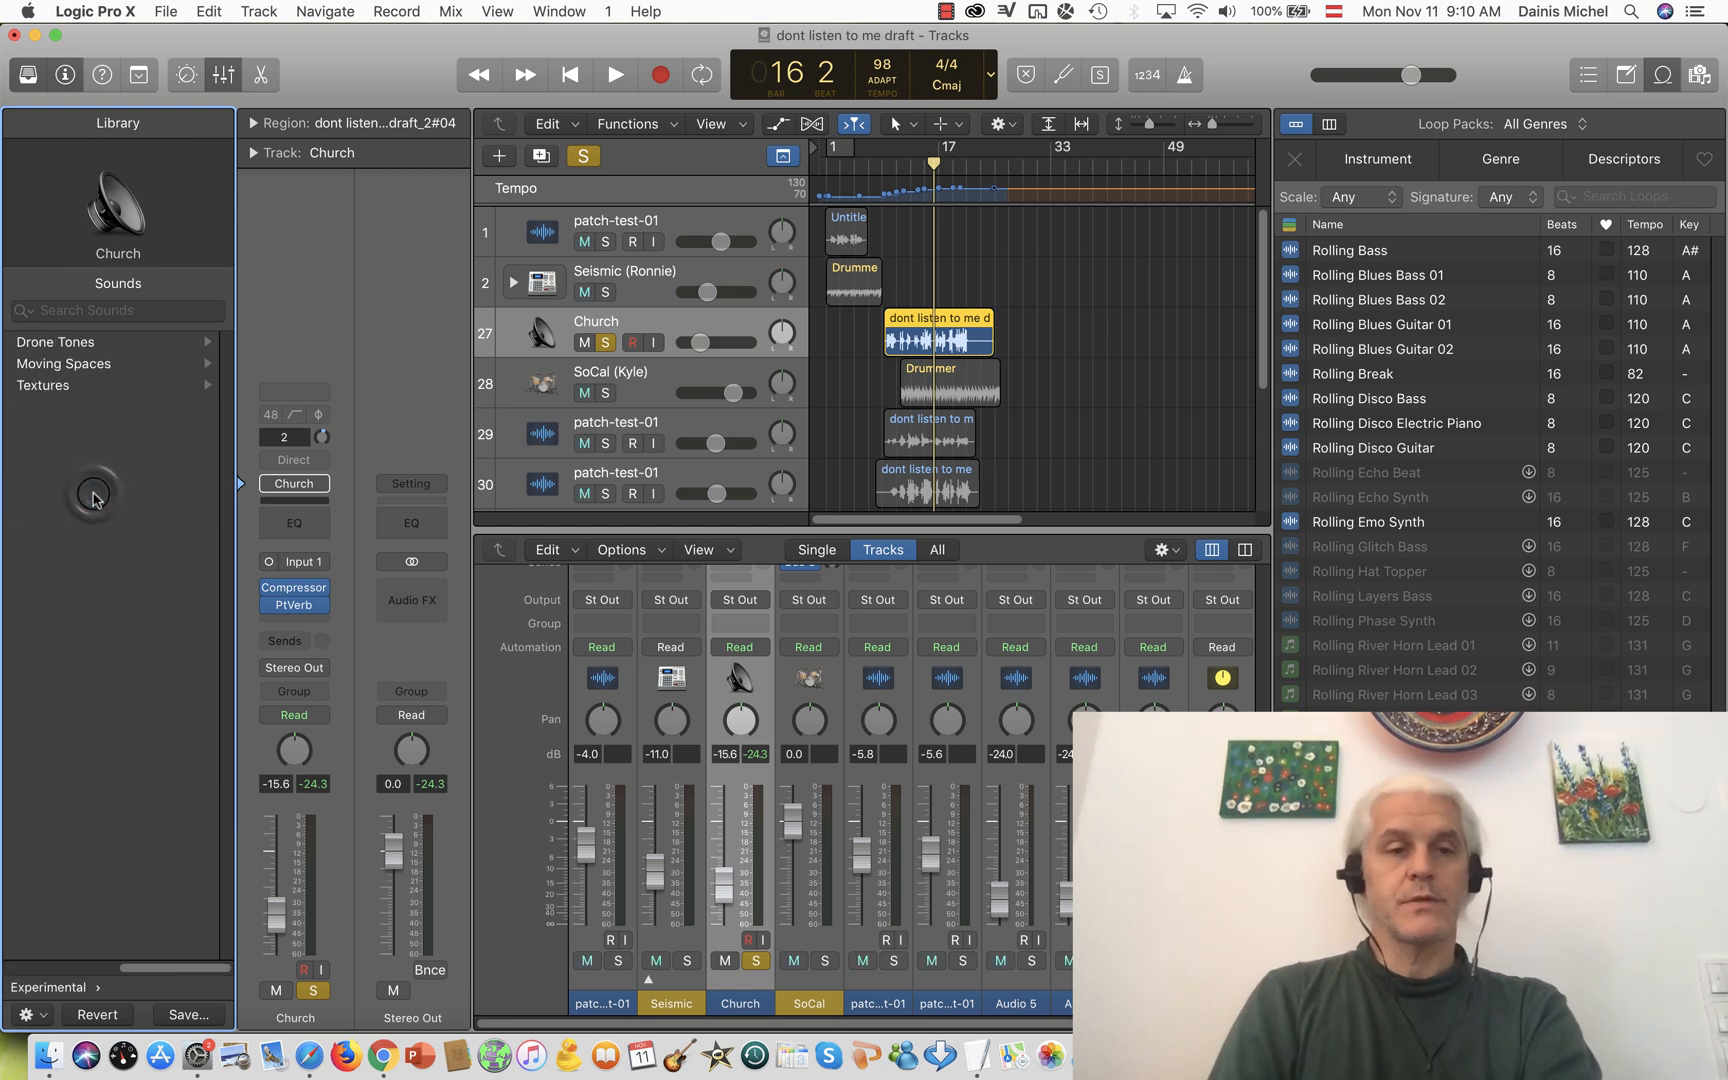
pyautogui.click(70, 386)
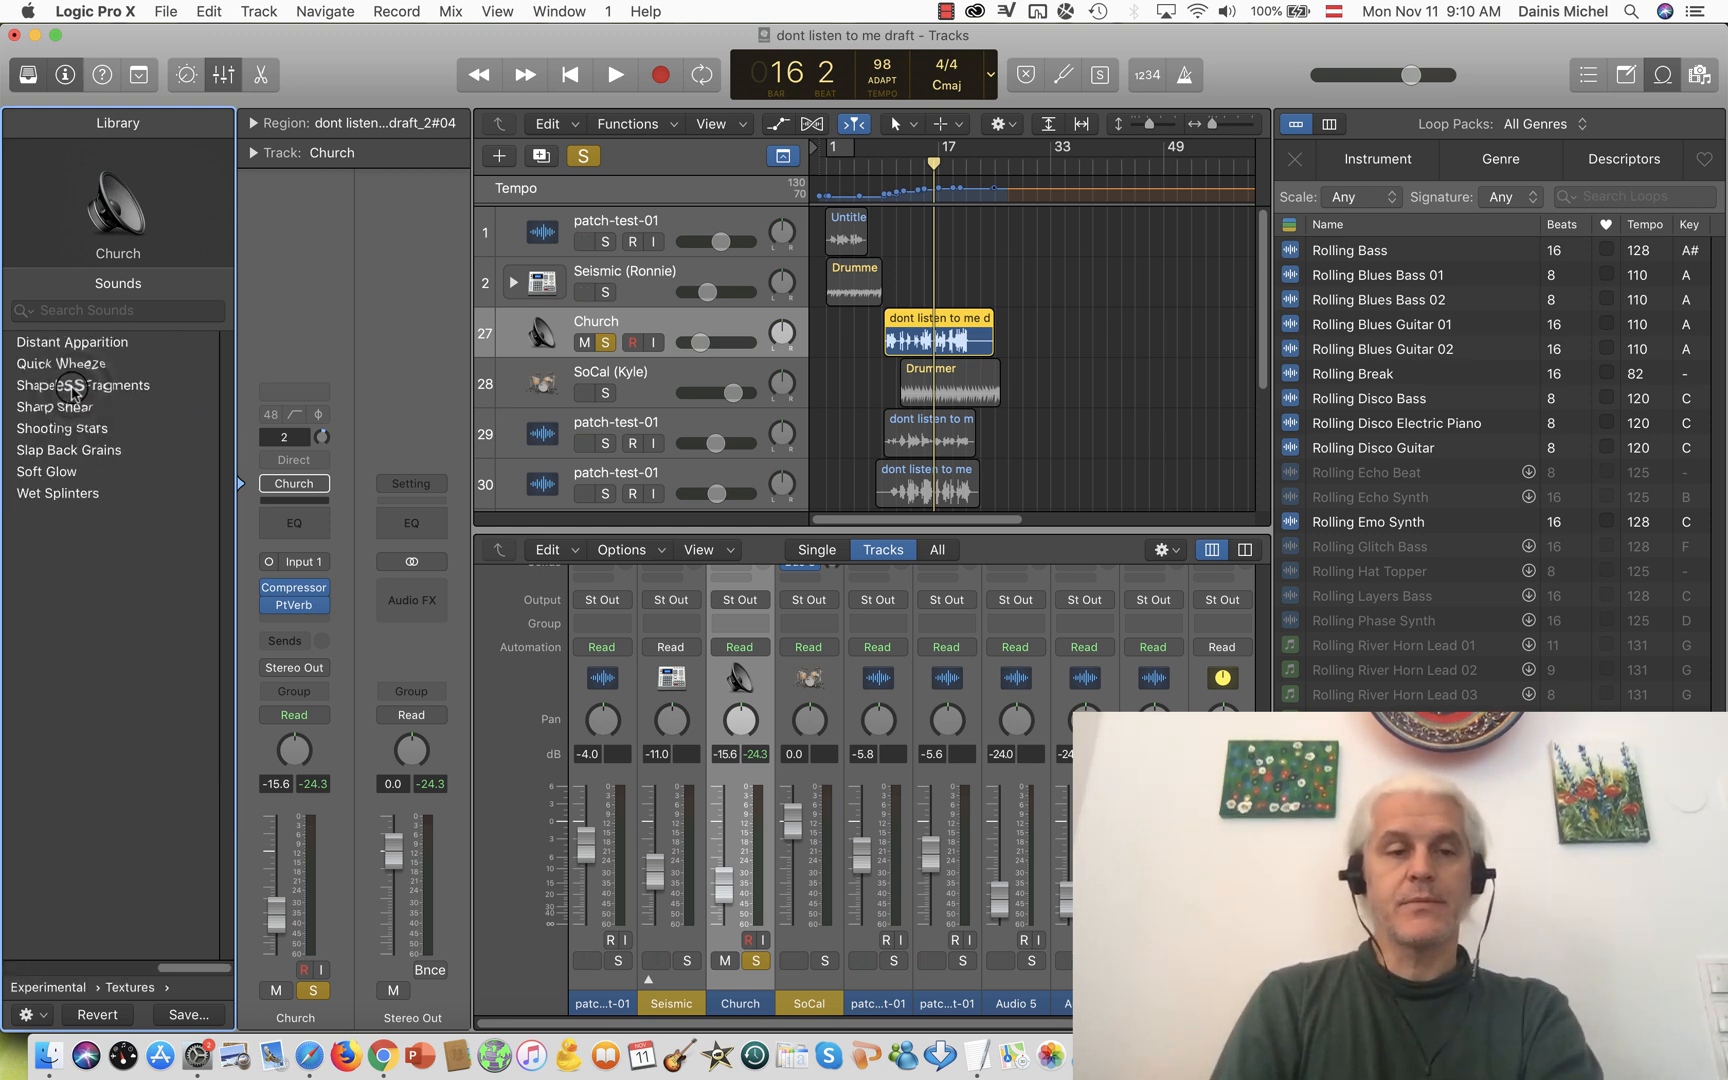
pyautogui.click(70, 386)
pyautogui.press('space')
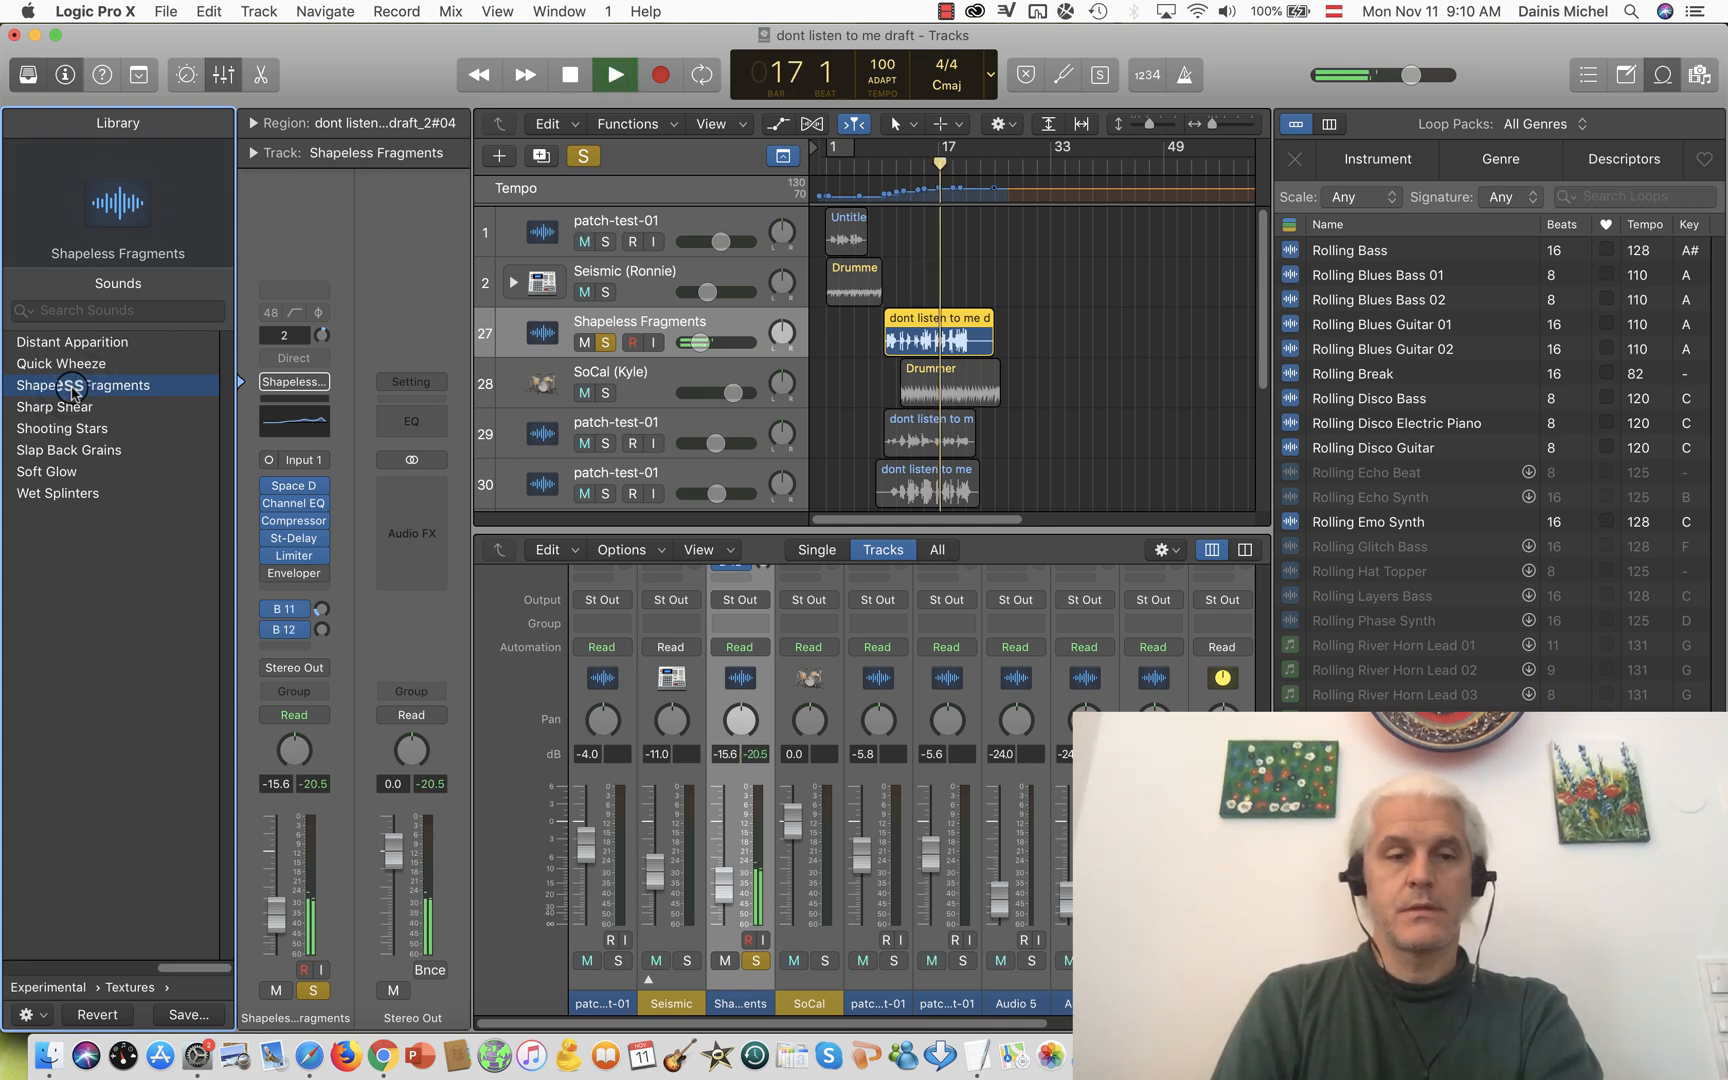
# - Audition the Shooting Stars and Wet Splinters patches in turn on the guitar track, stopping at about bar 20
pyautogui.click(68, 430)
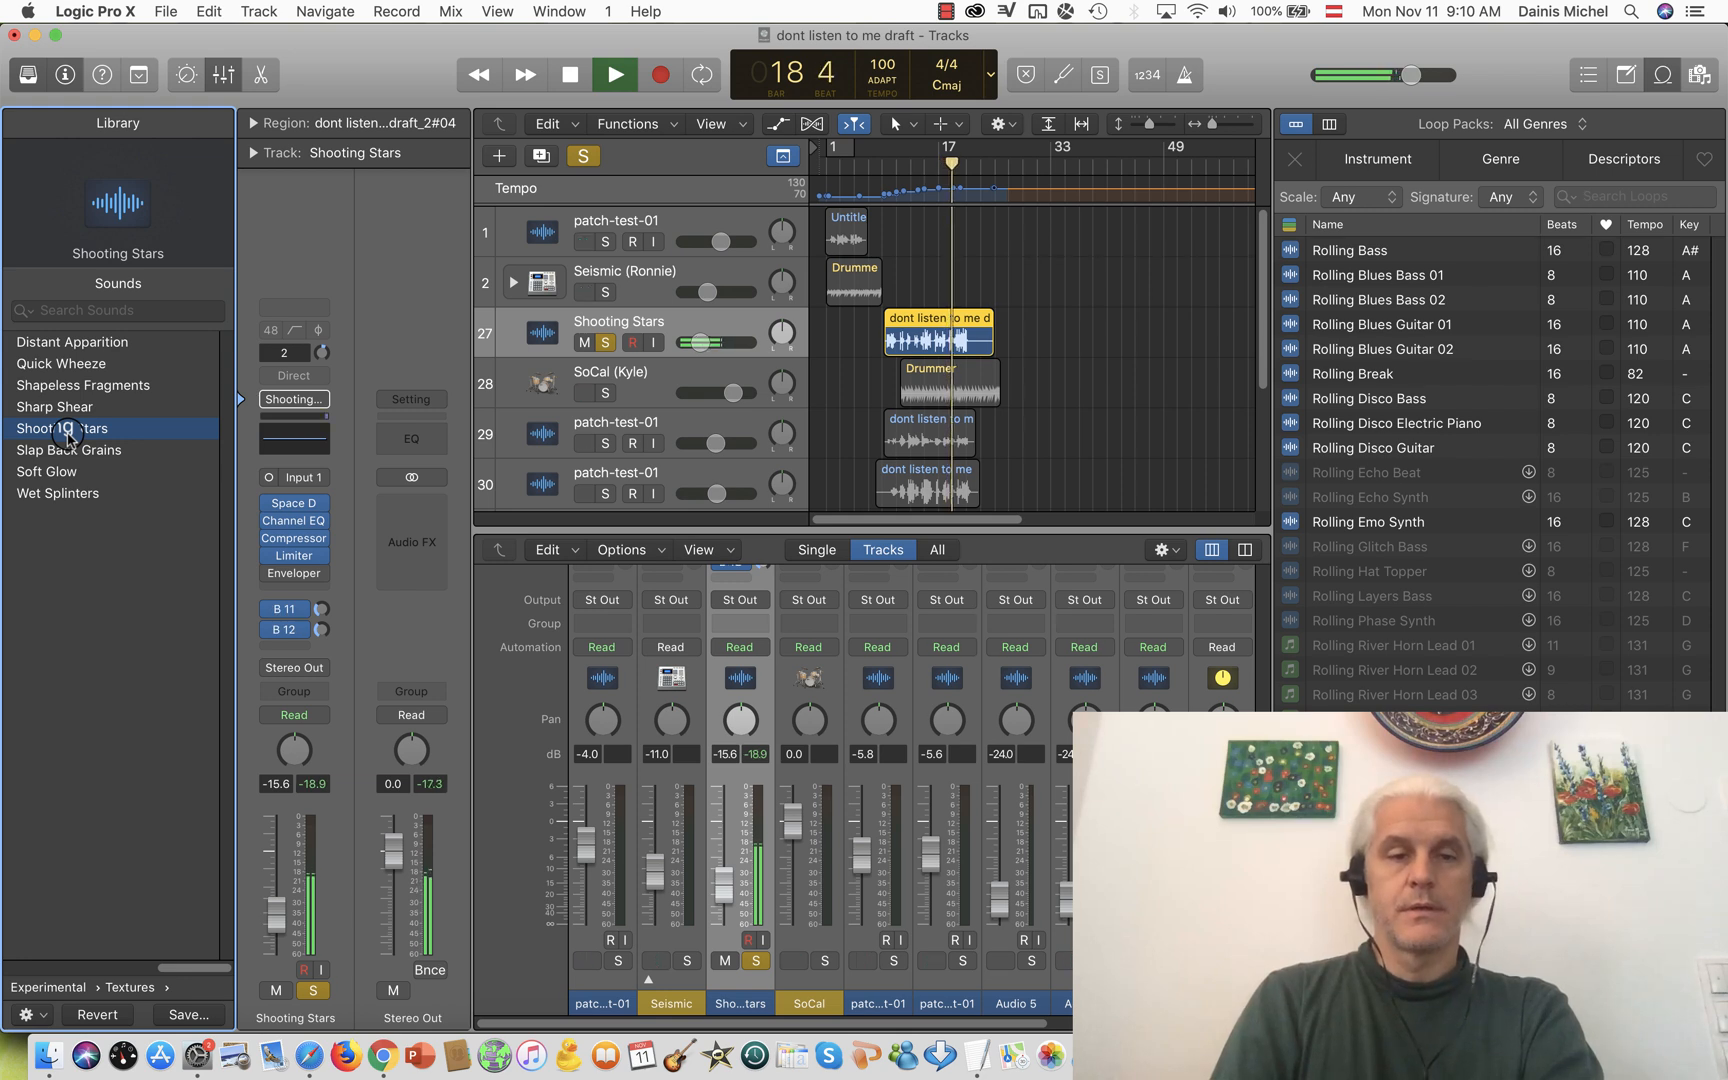
pyautogui.press('space')
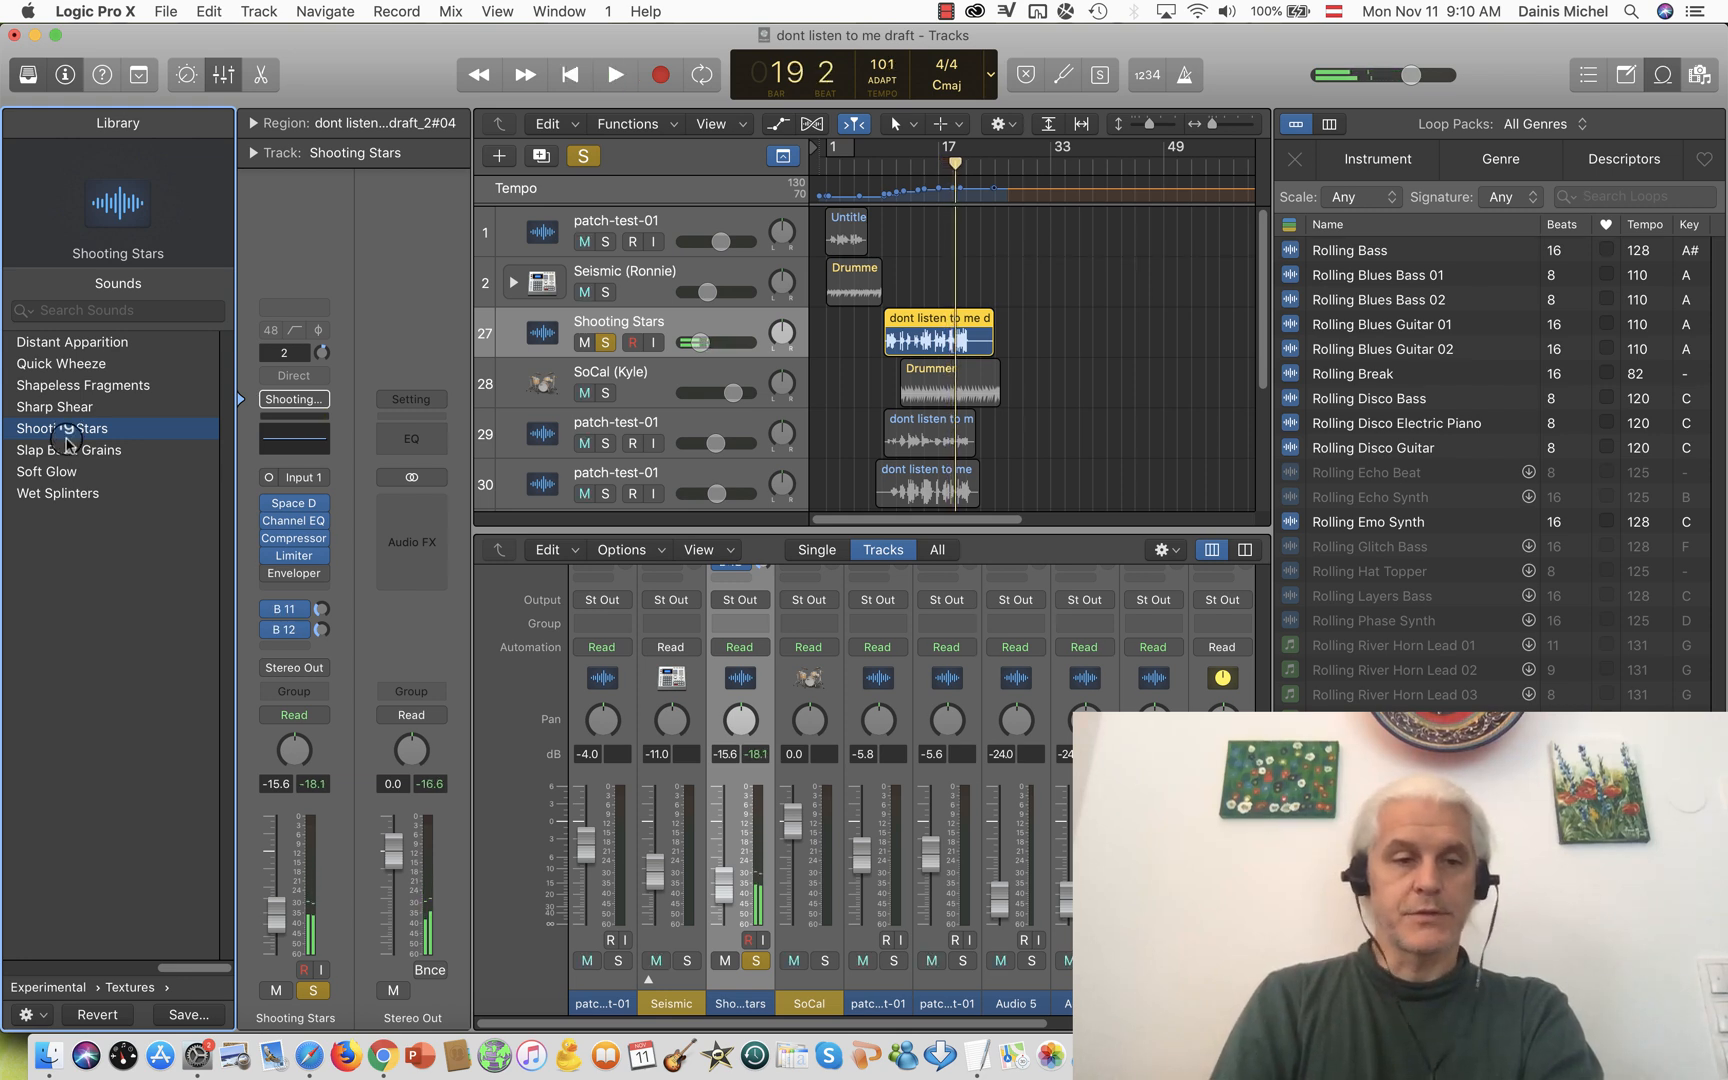
pyautogui.click(52, 497)
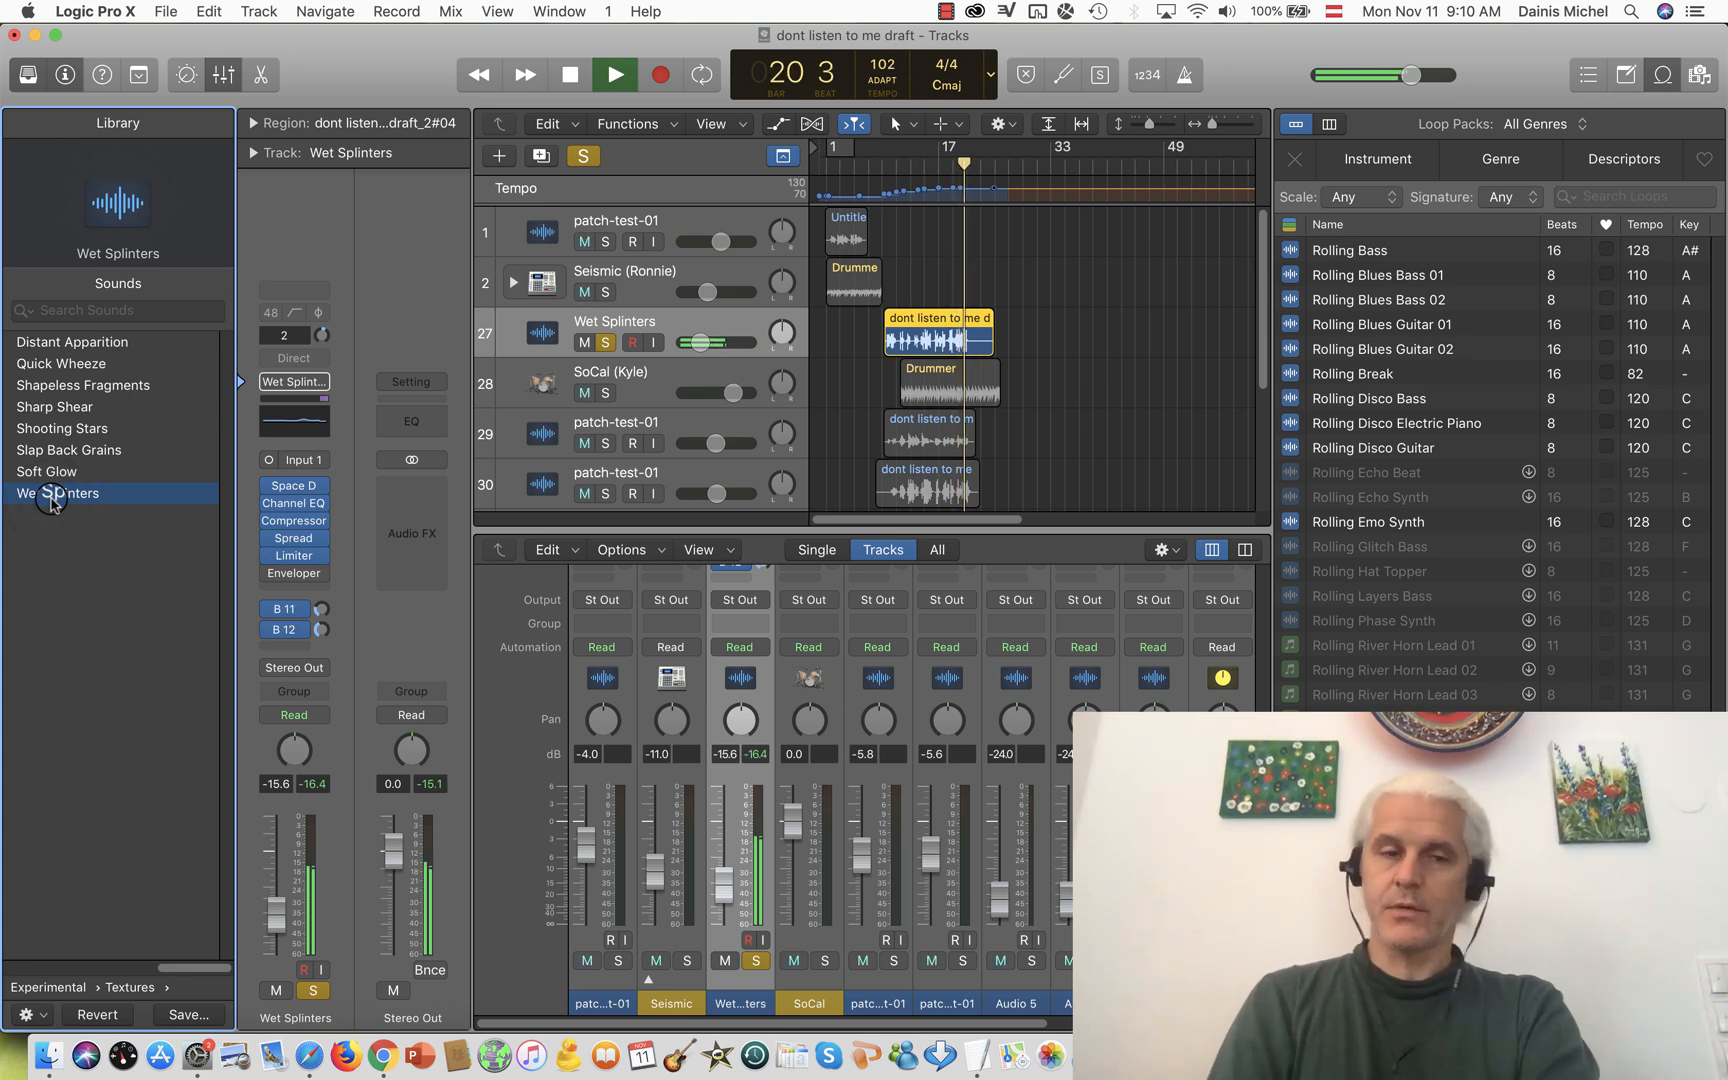
pyautogui.press('space')
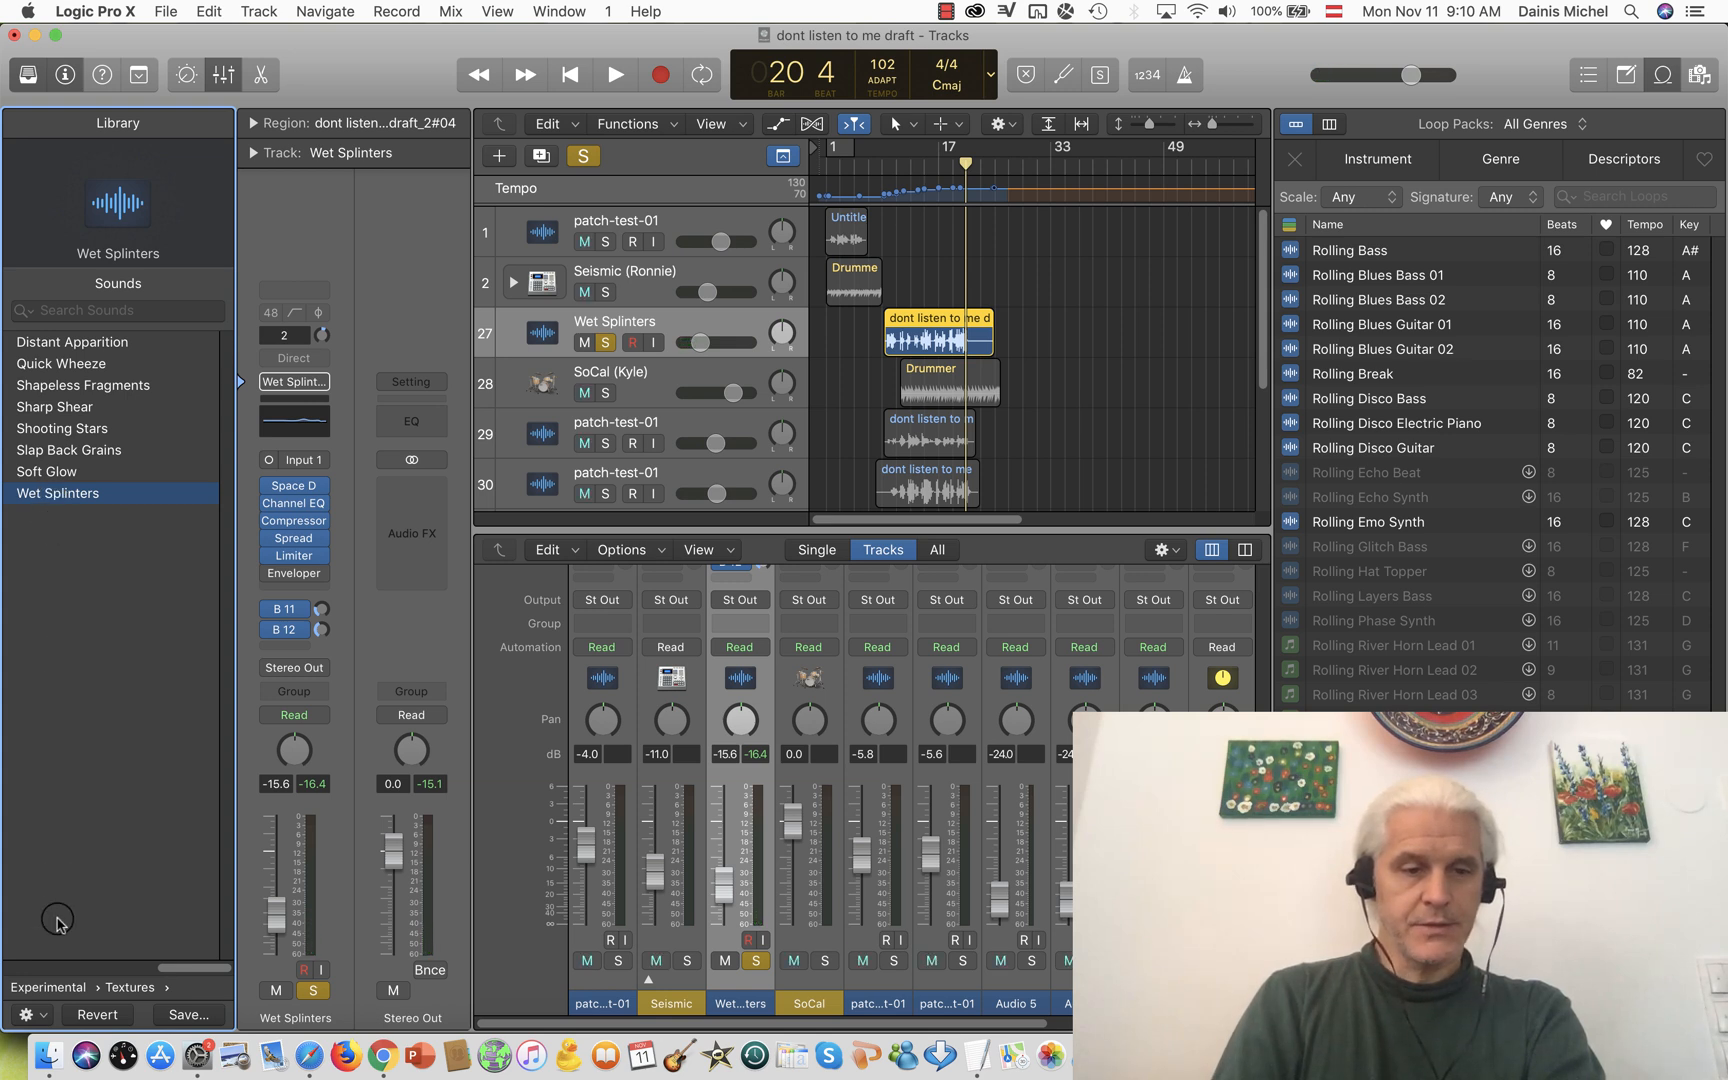
# - Browse the Legacy and Acoustic Guitar sound categories in the Library and return to the top-level category list
pyautogui.click(58, 988)
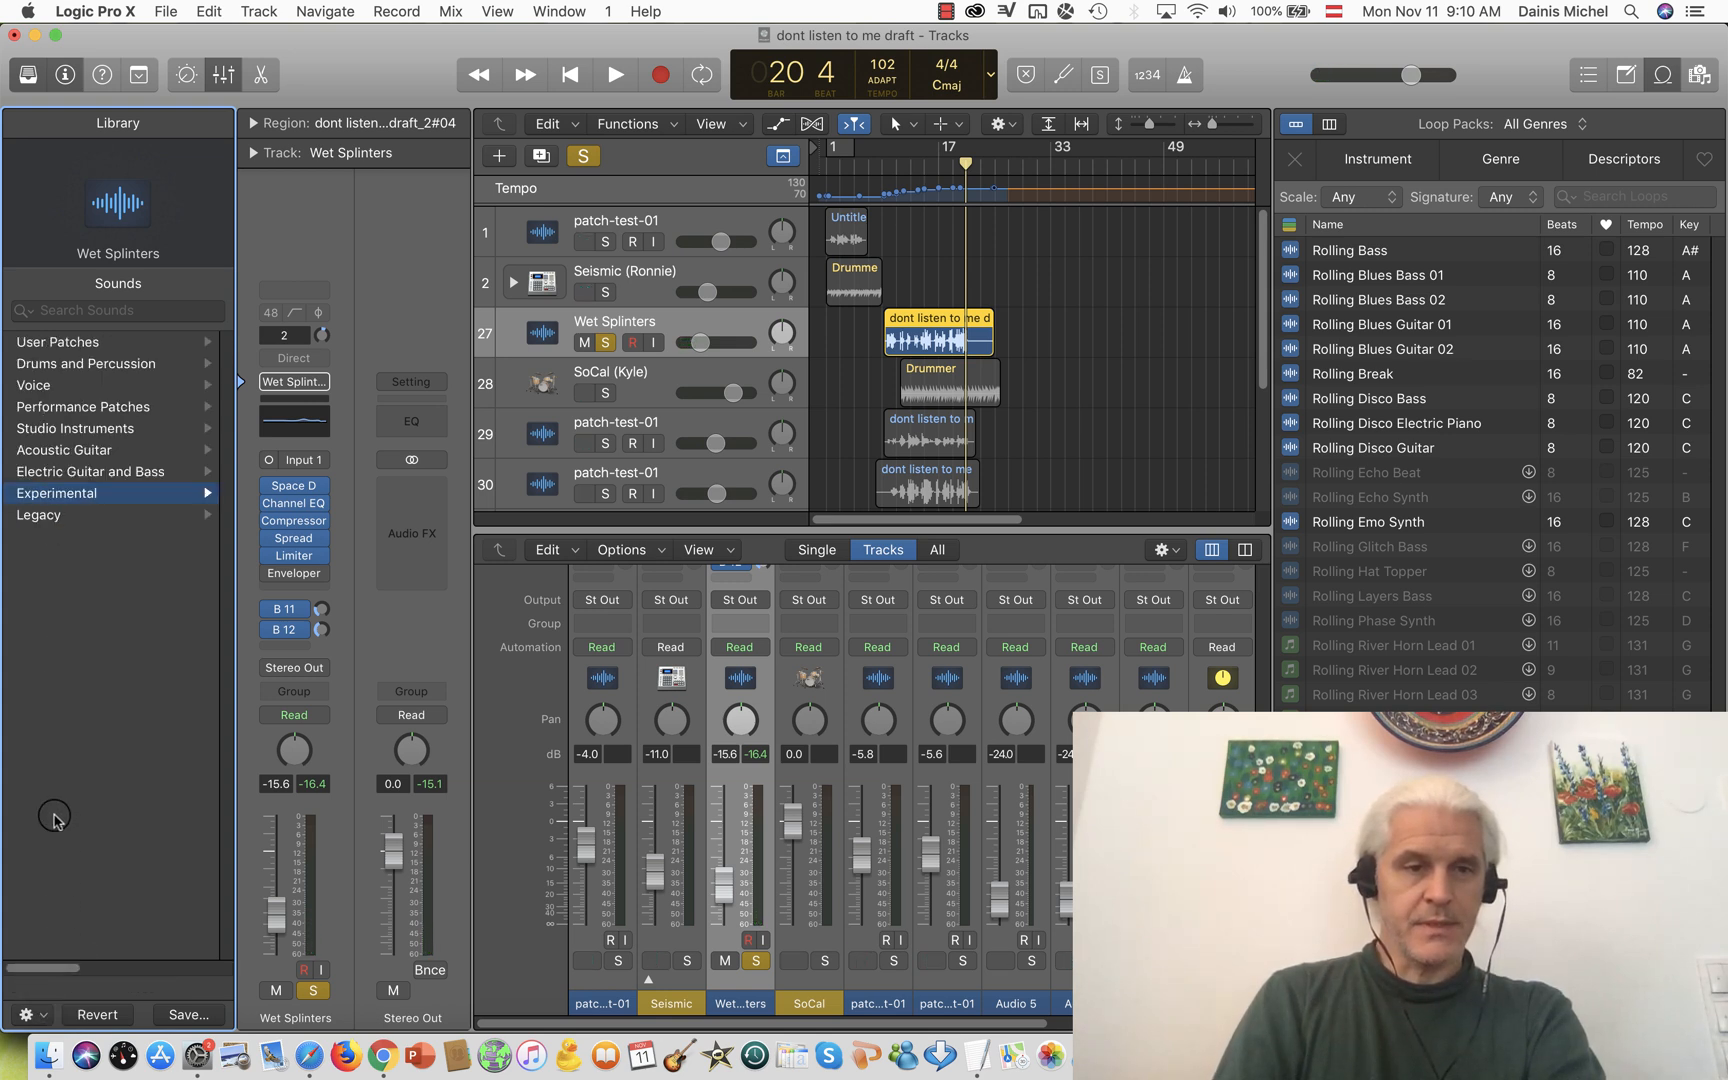
pyautogui.click(45, 516)
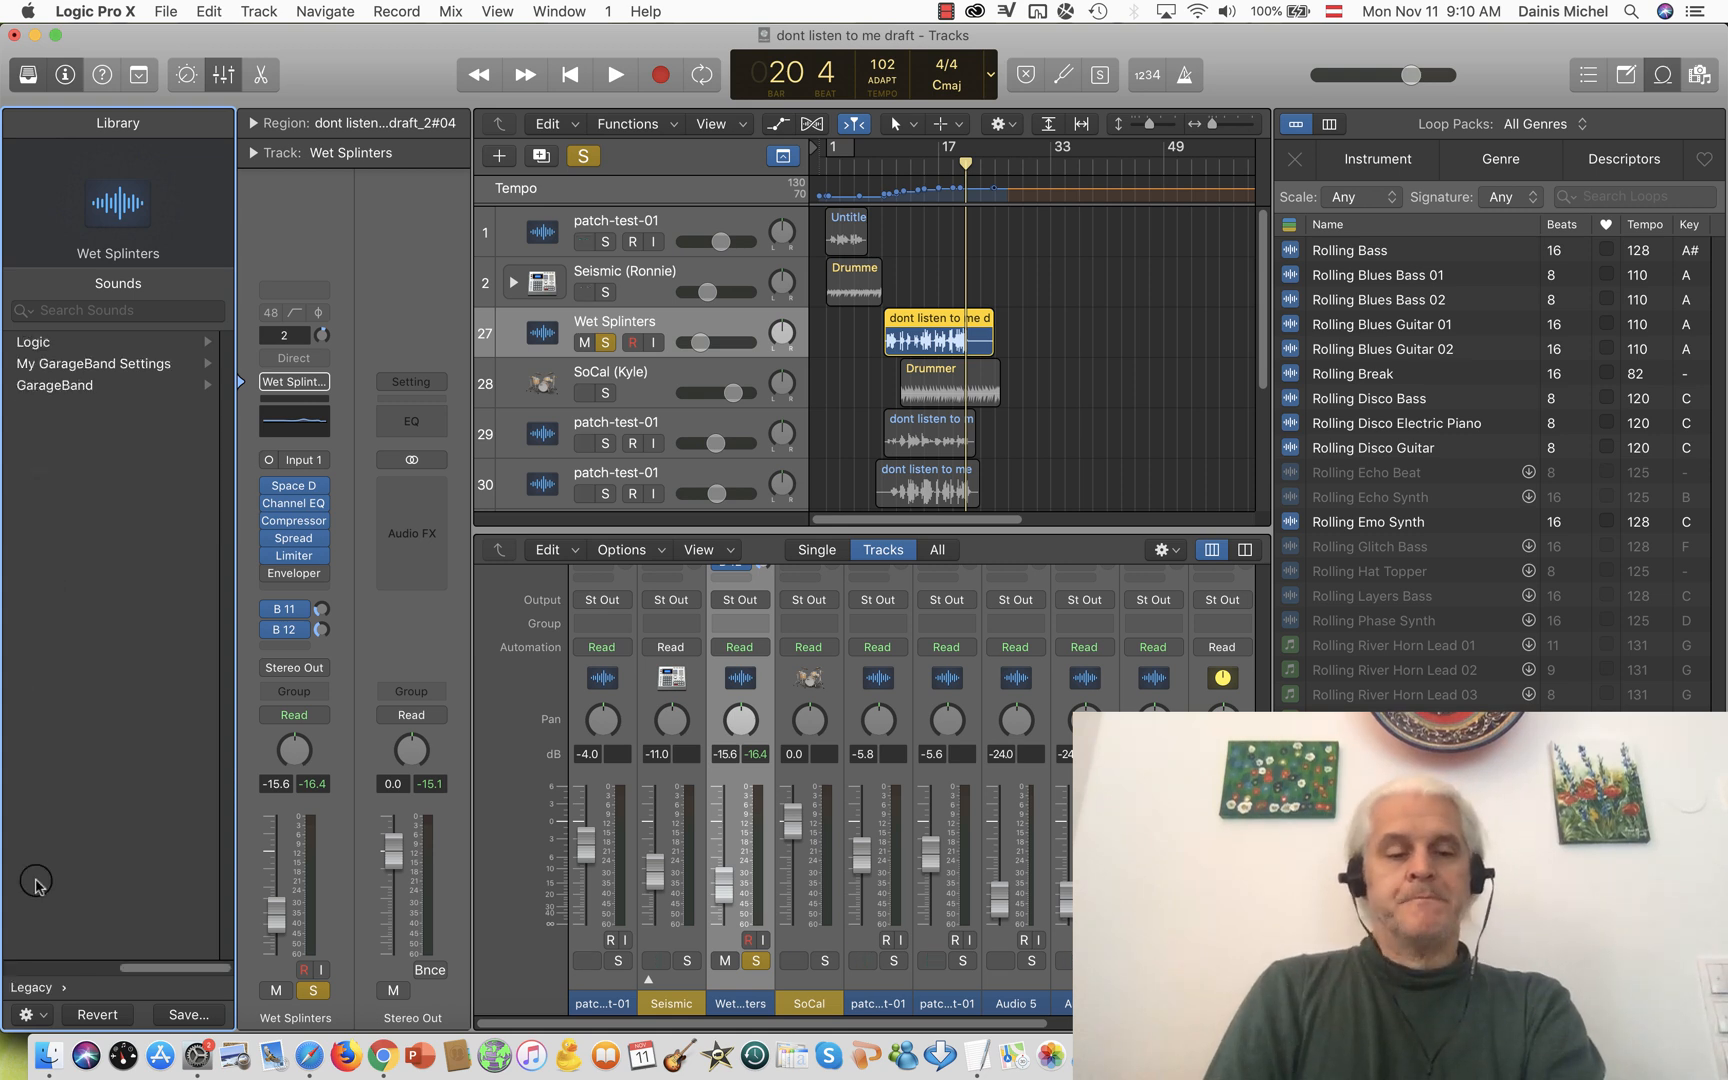
pyautogui.click(33, 988)
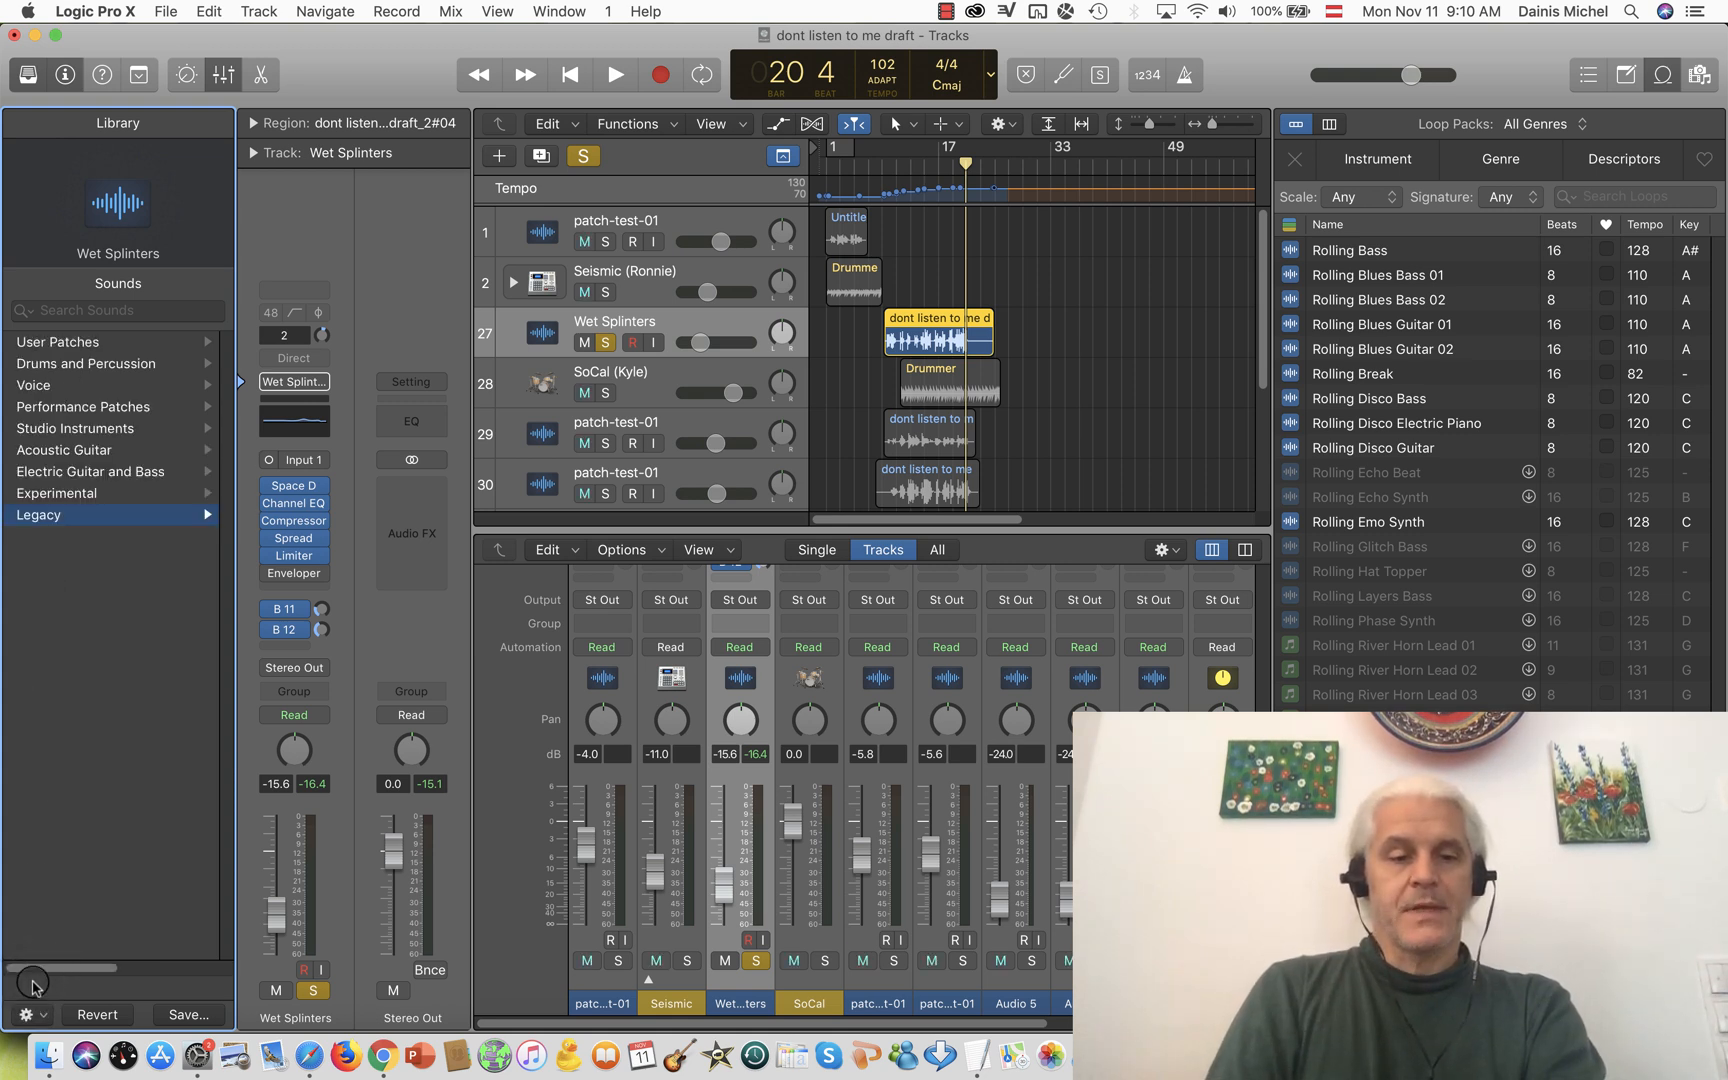
pyautogui.click(72, 450)
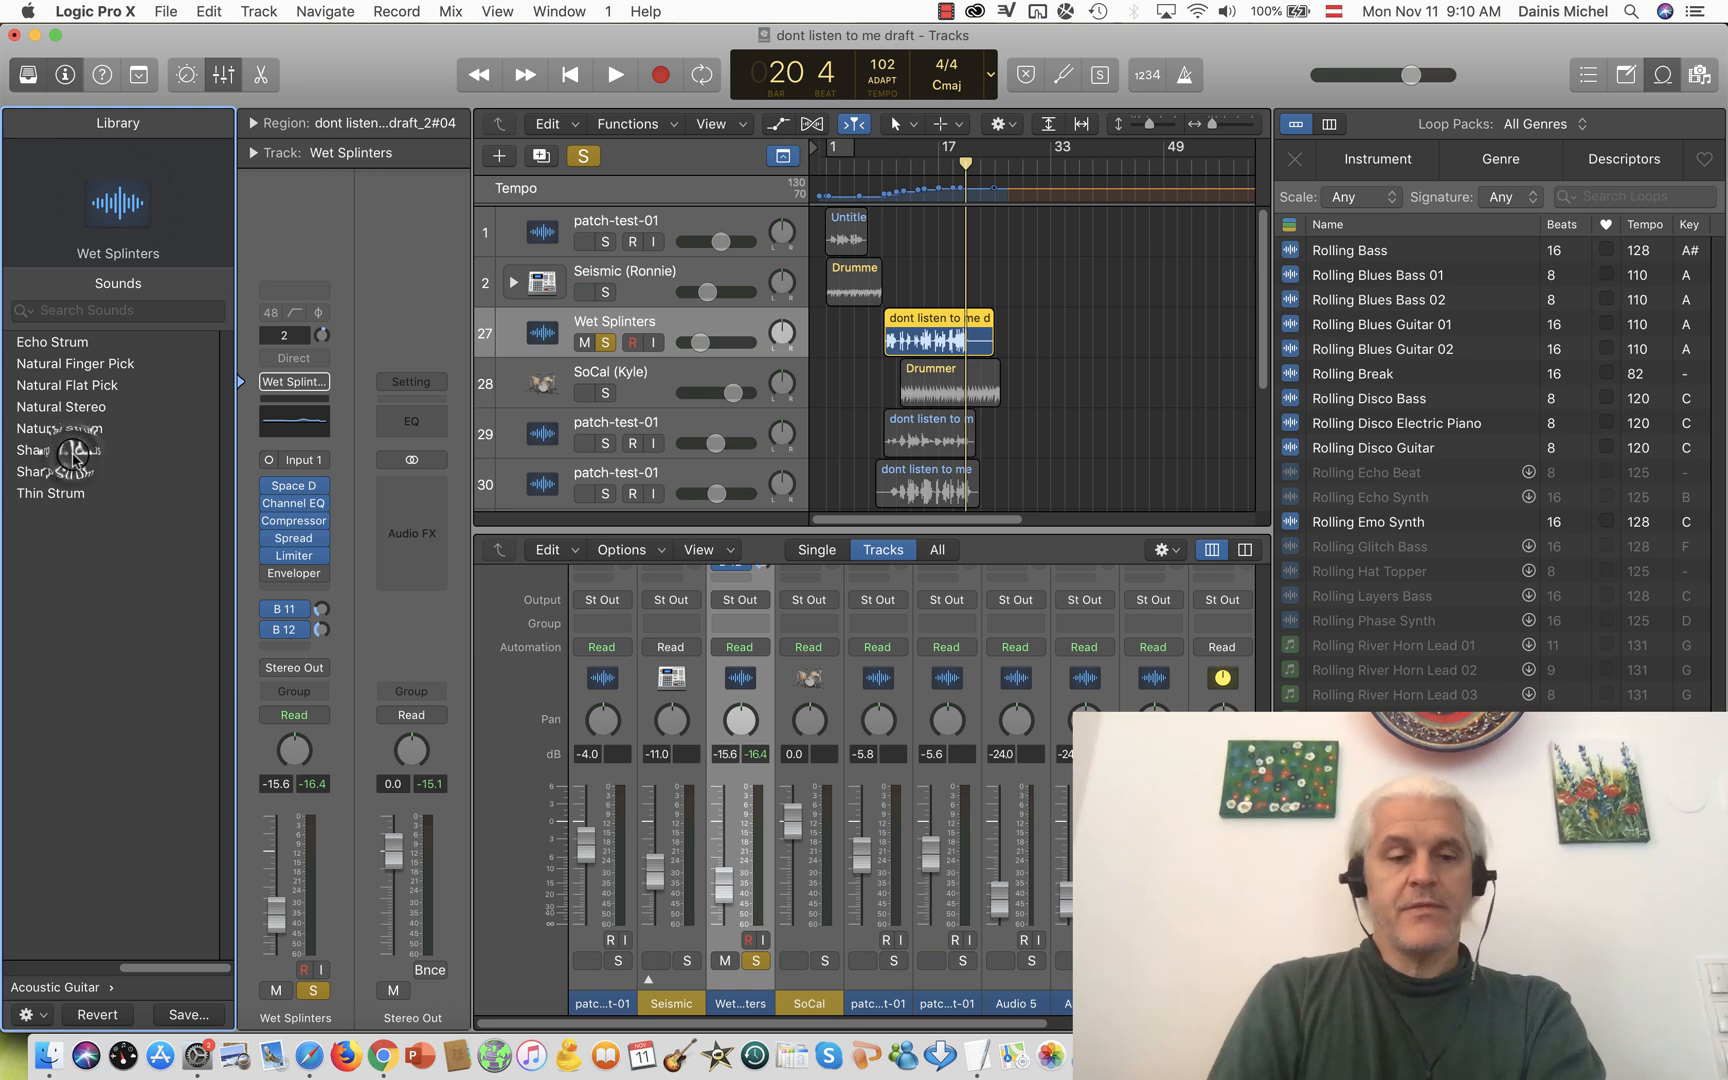
pyautogui.click(50, 987)
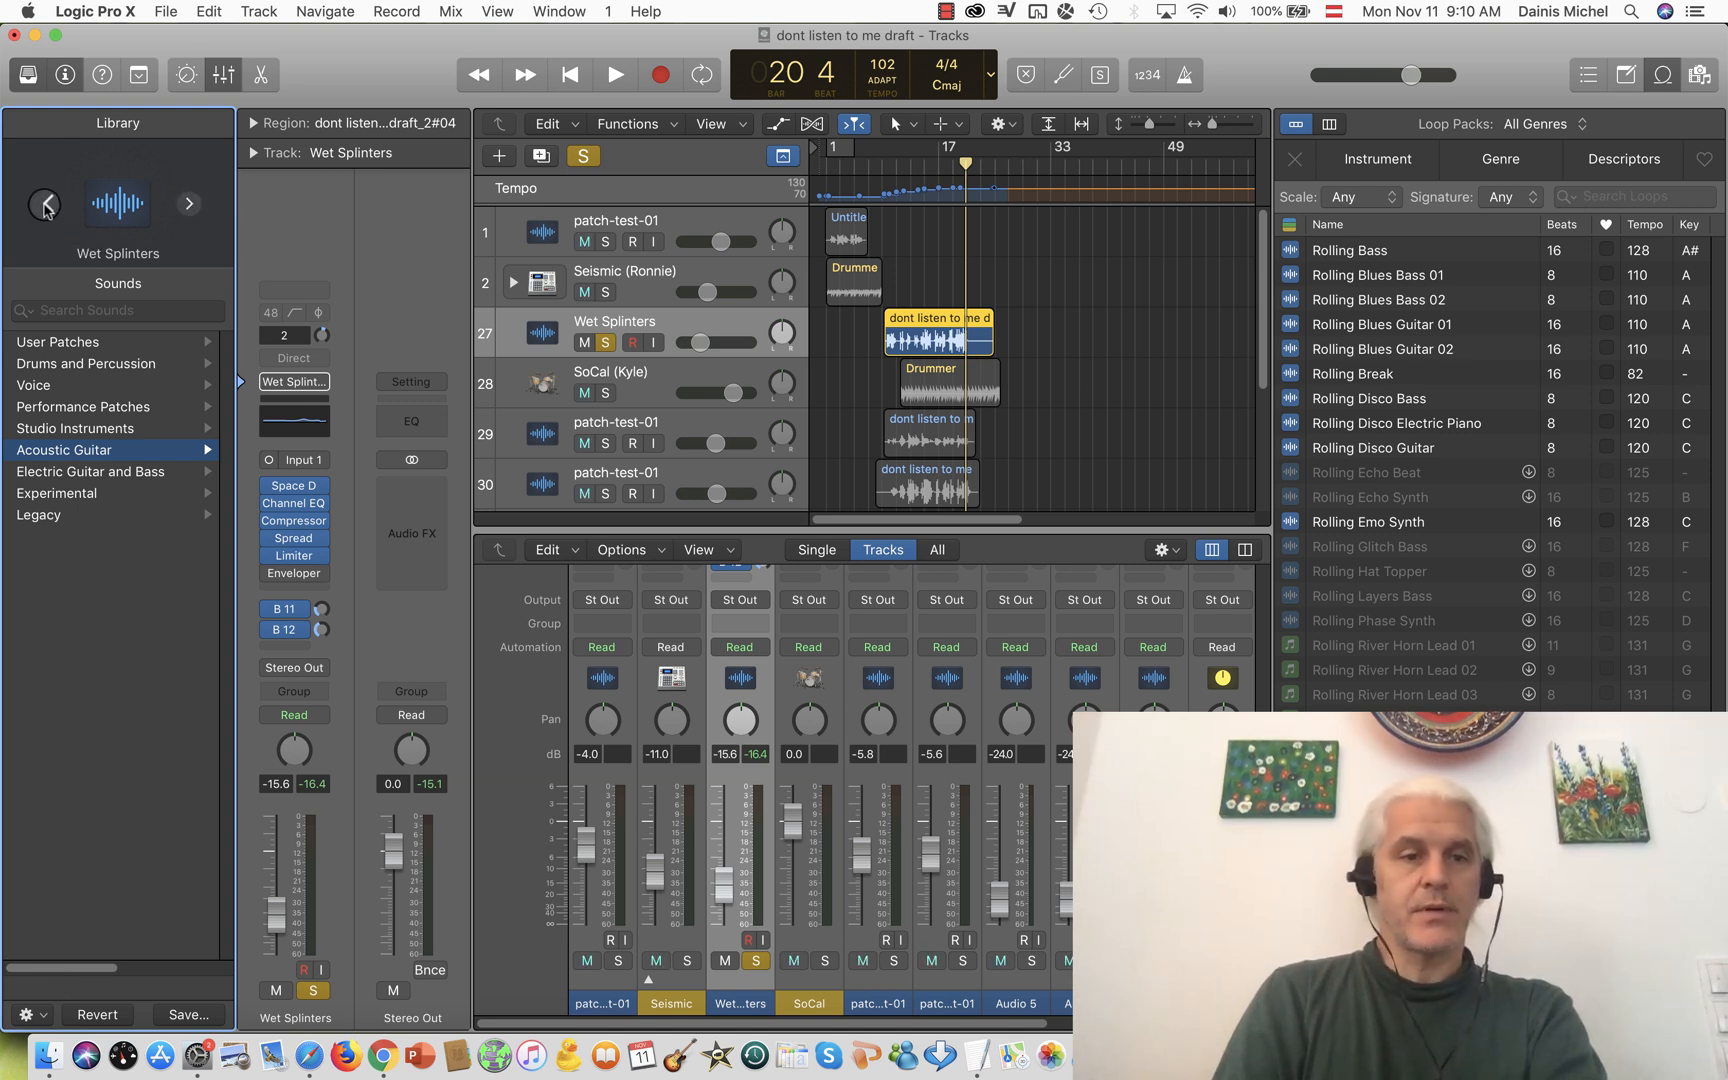
# - Step back through the previous patches to Shooting Stars and audition it on the guitar track from about bar 11
pyautogui.click(45, 205)
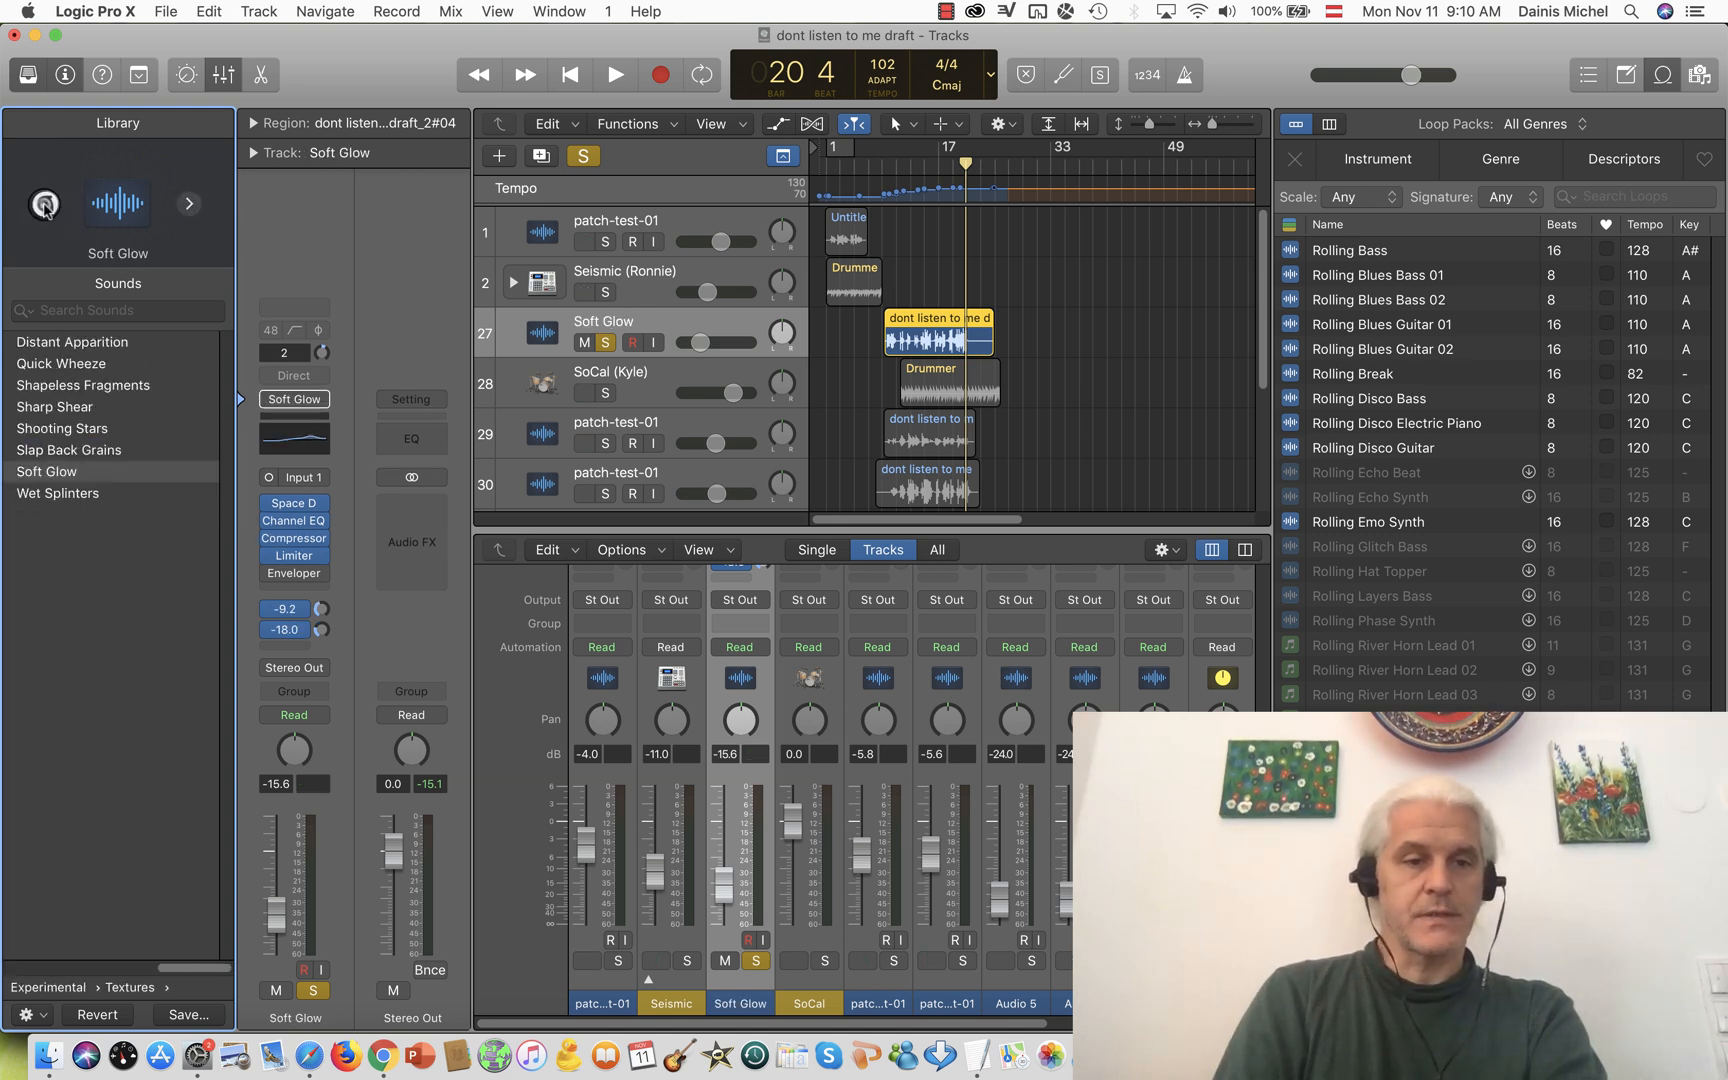
pyautogui.click(45, 205)
pyautogui.click(45, 206)
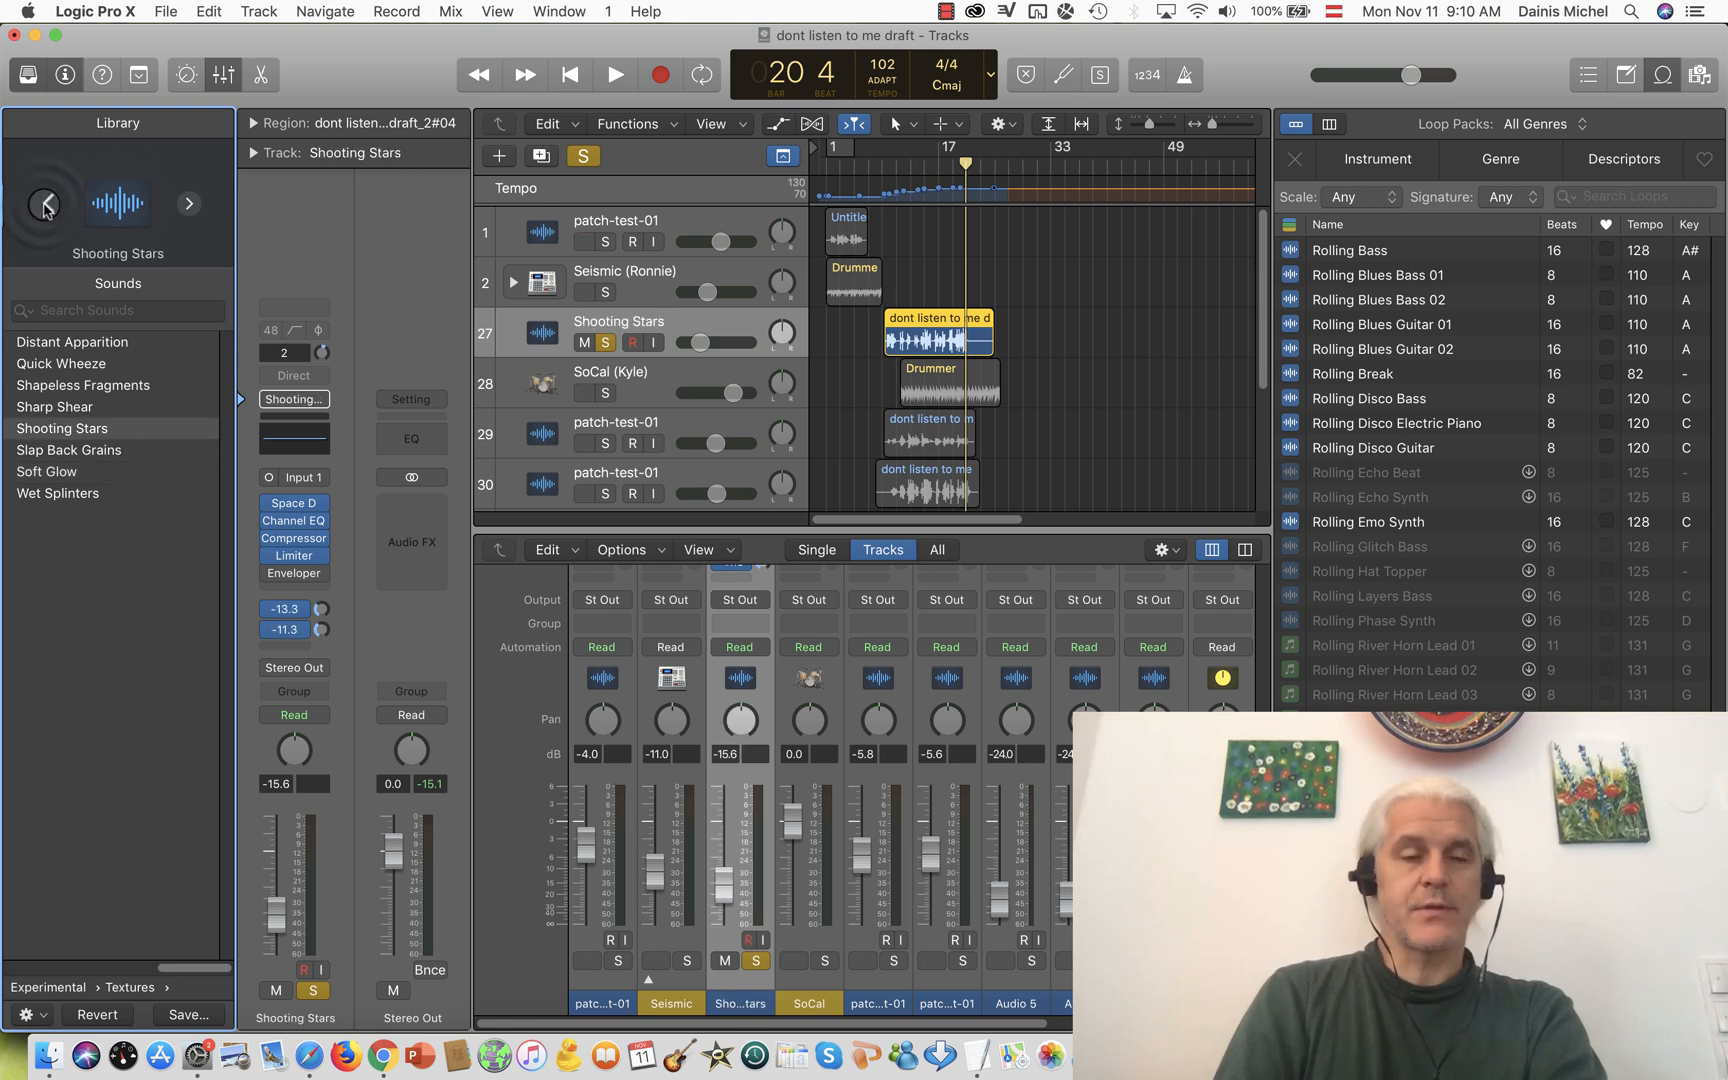
pyautogui.press('space')
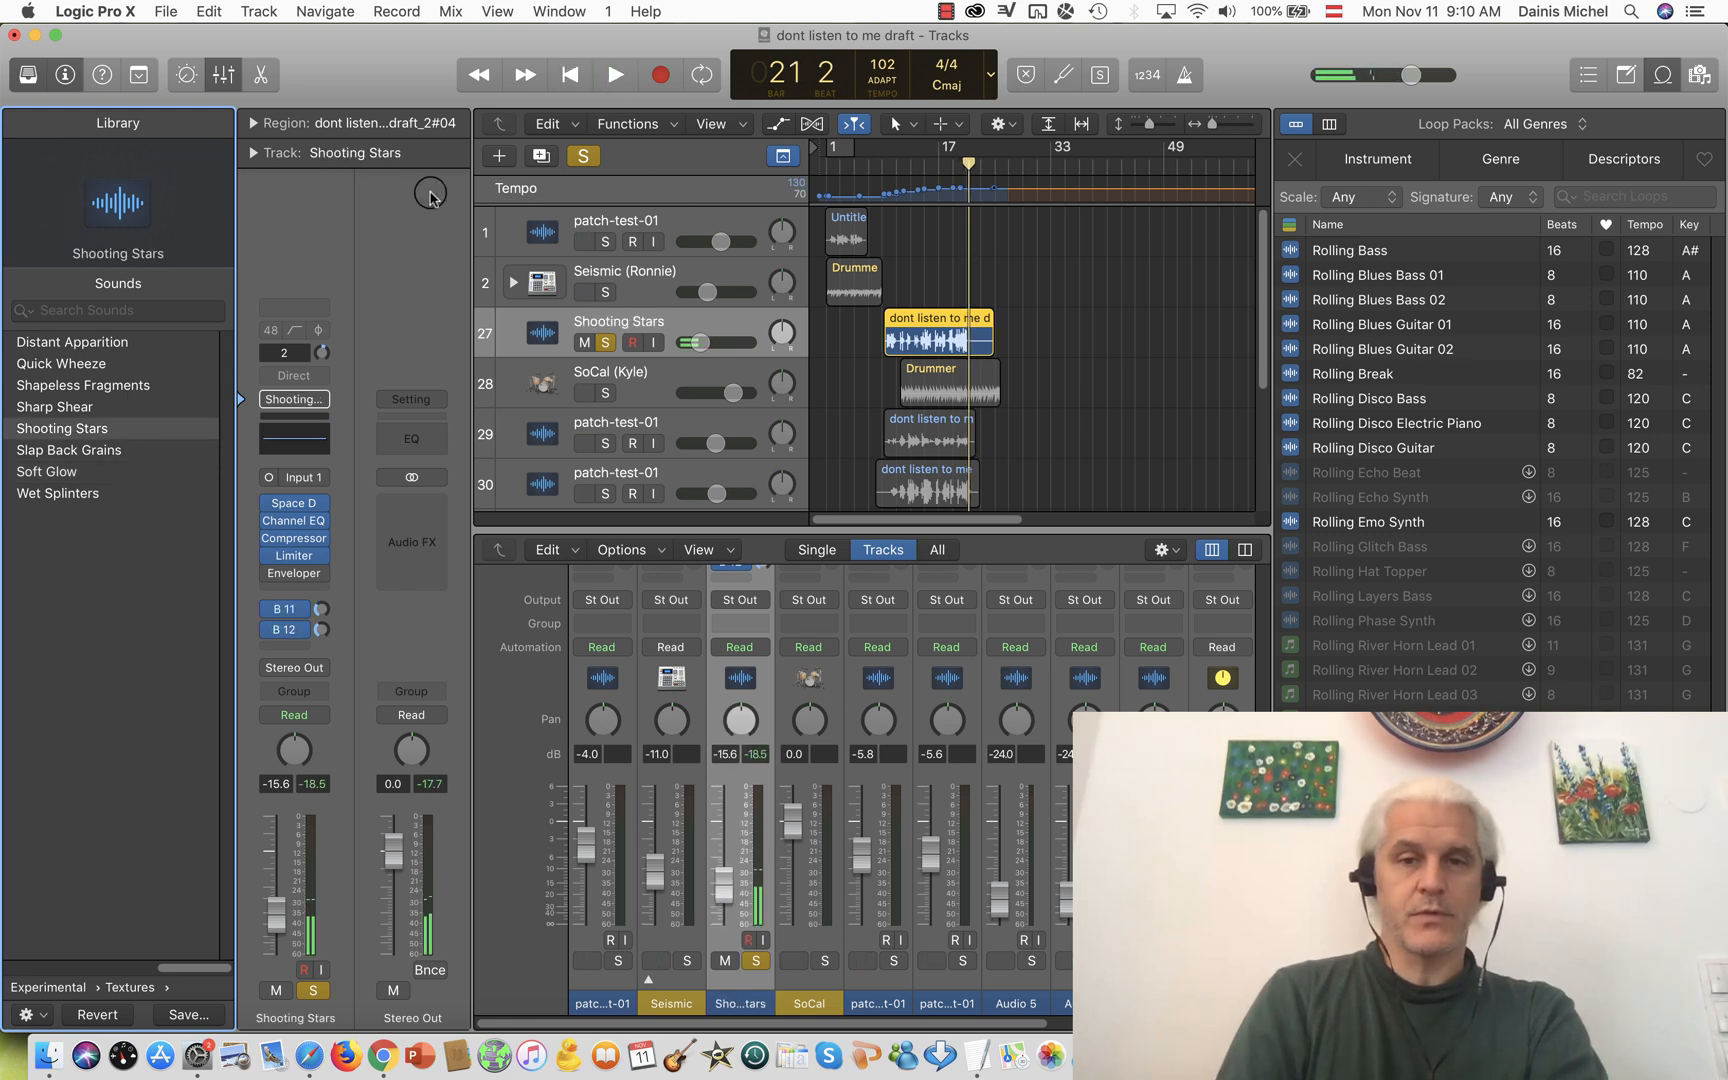
pyautogui.click(900, 163)
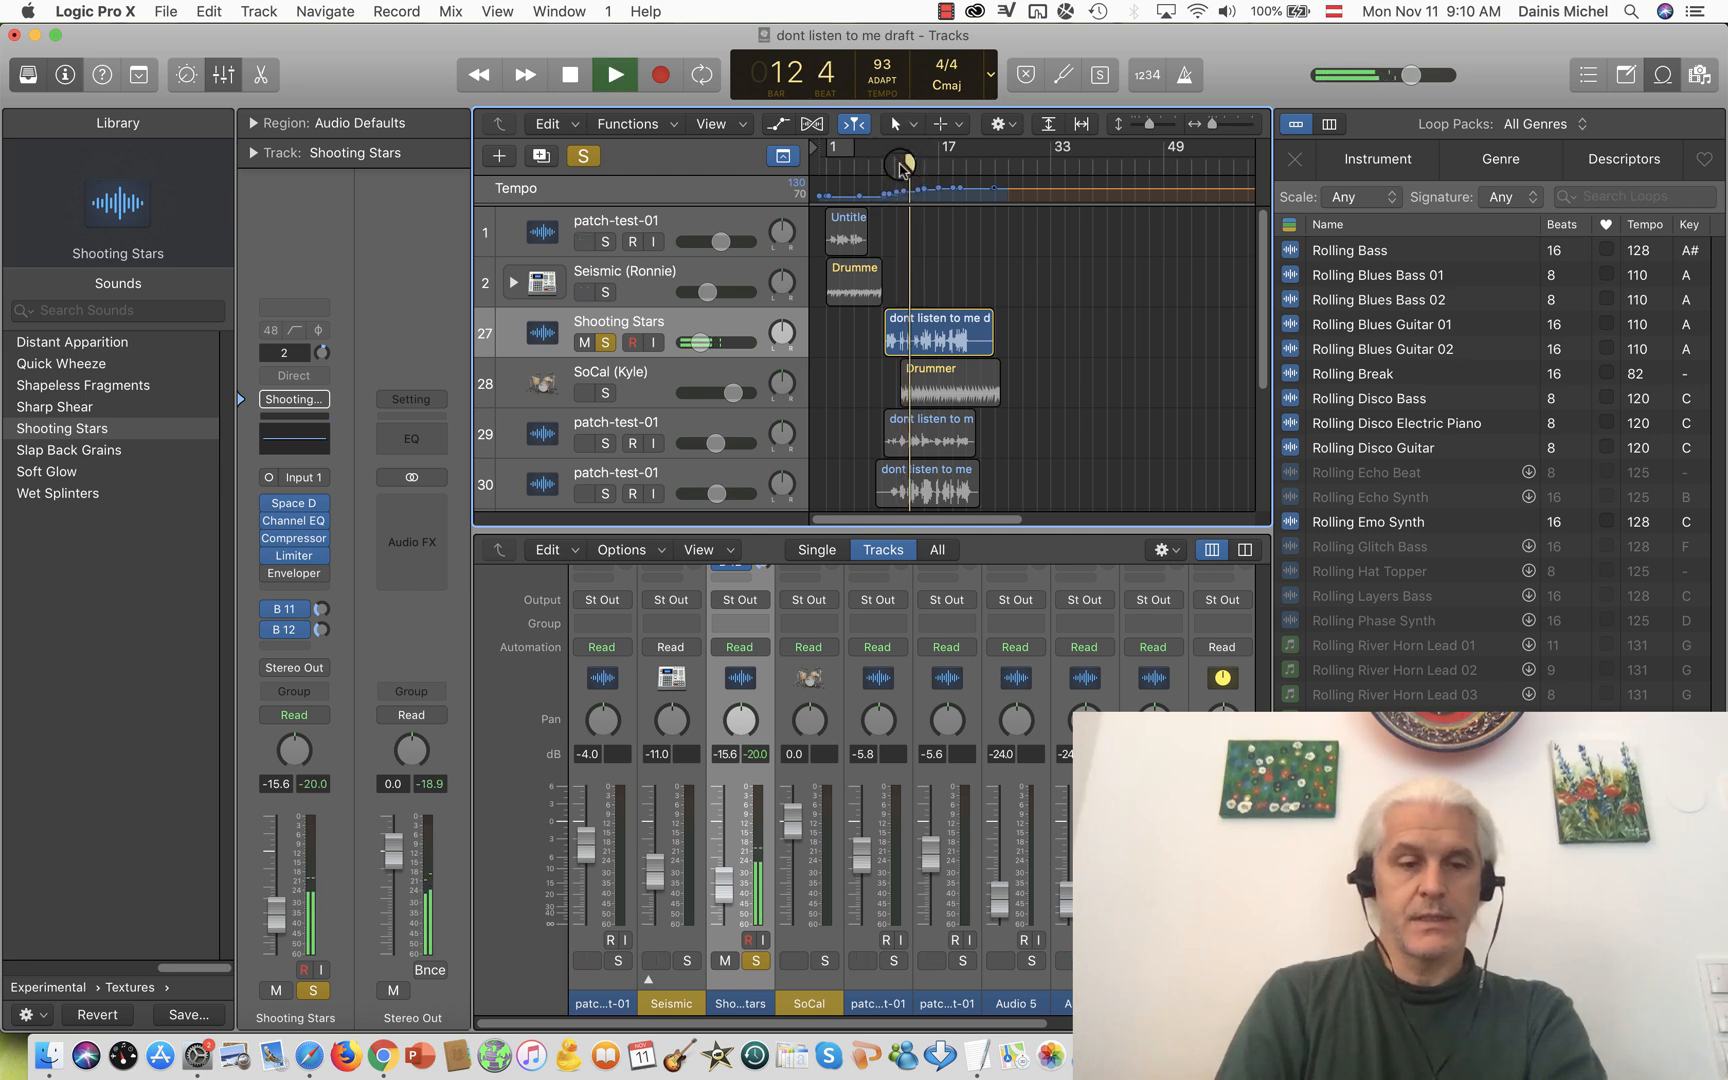
pyautogui.press('space')
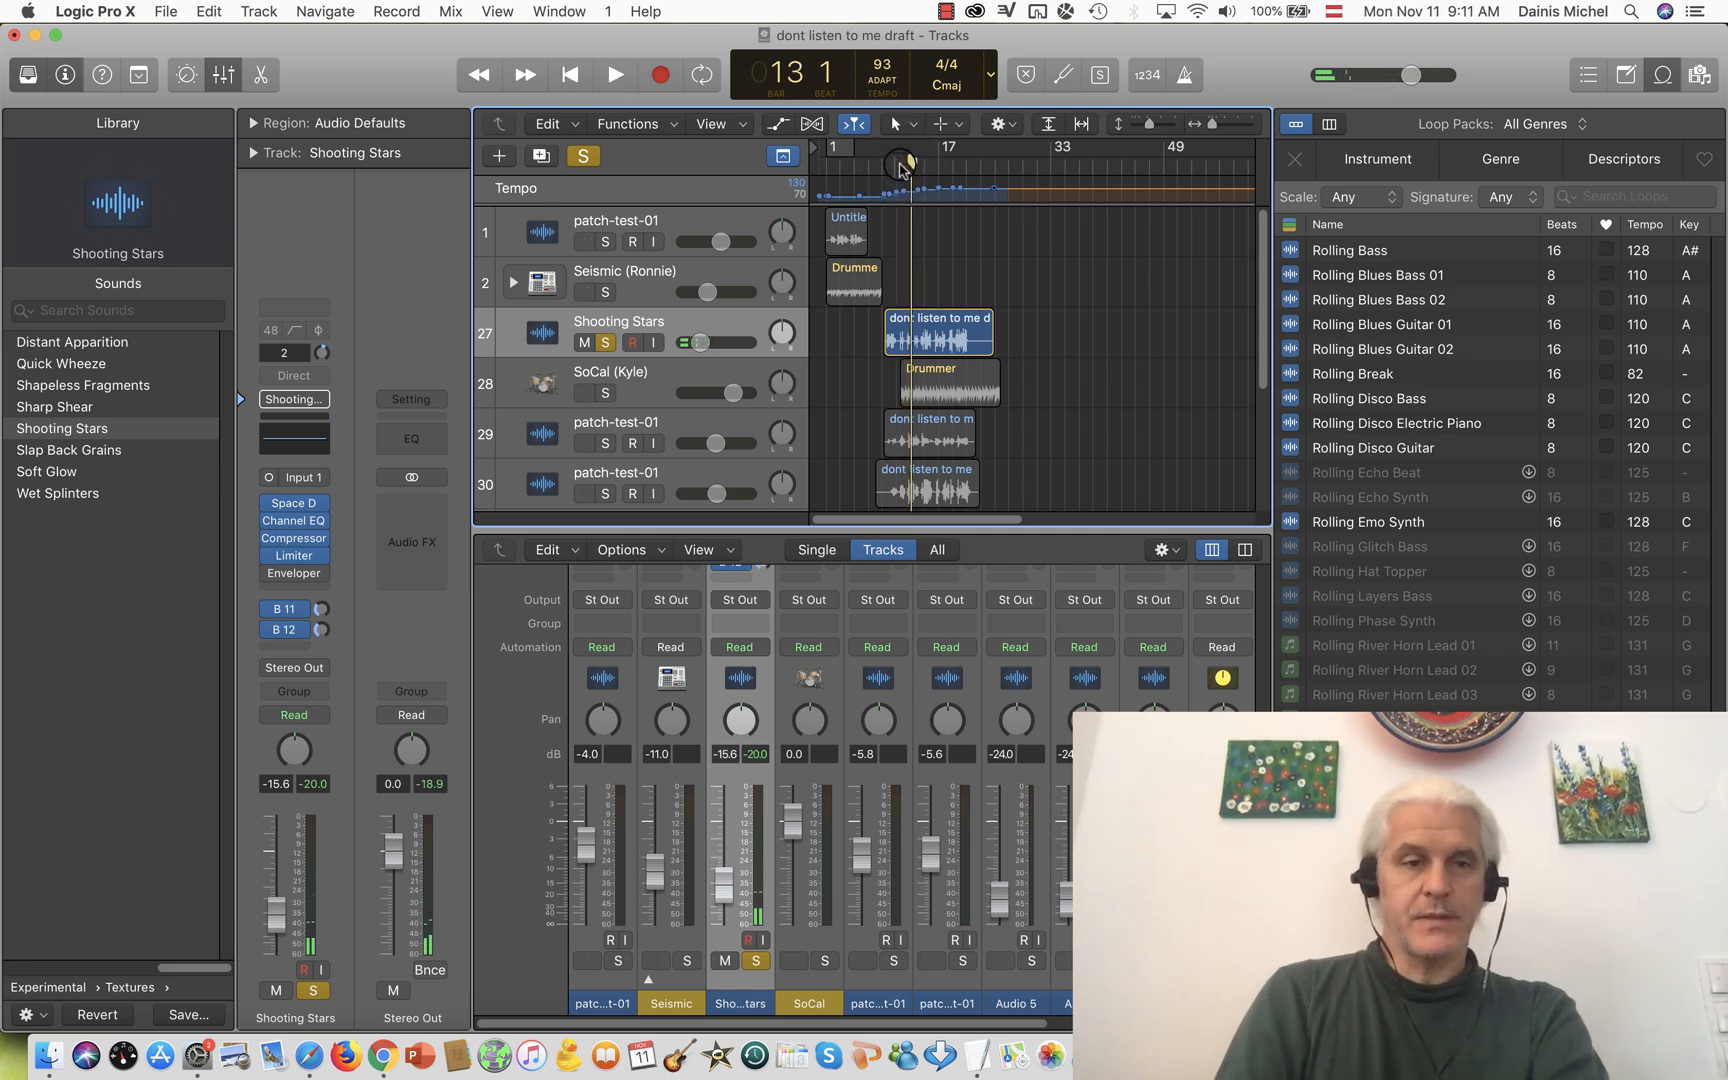
# - Load the Filtered patch from Performance Patches on the guitar track and audition it in short passes around bars 13 to 14
pyautogui.click(48, 987)
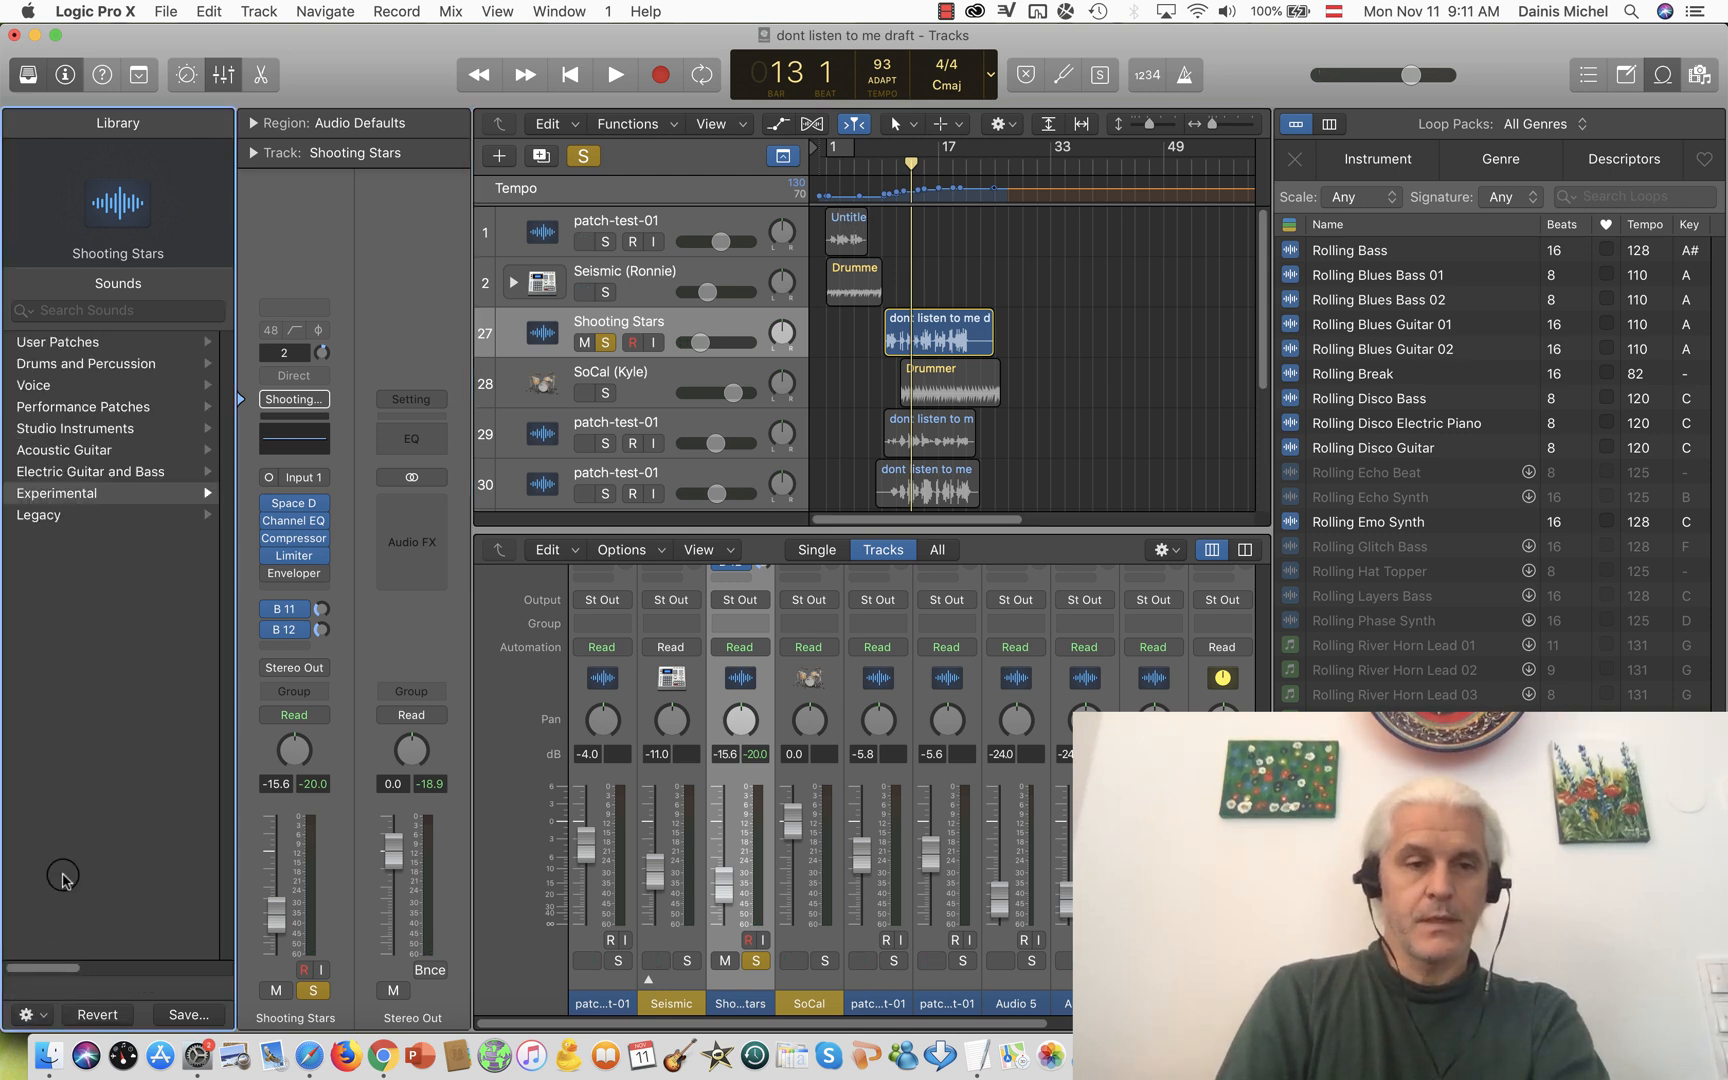
pyautogui.click(115, 412)
pyautogui.click(60, 408)
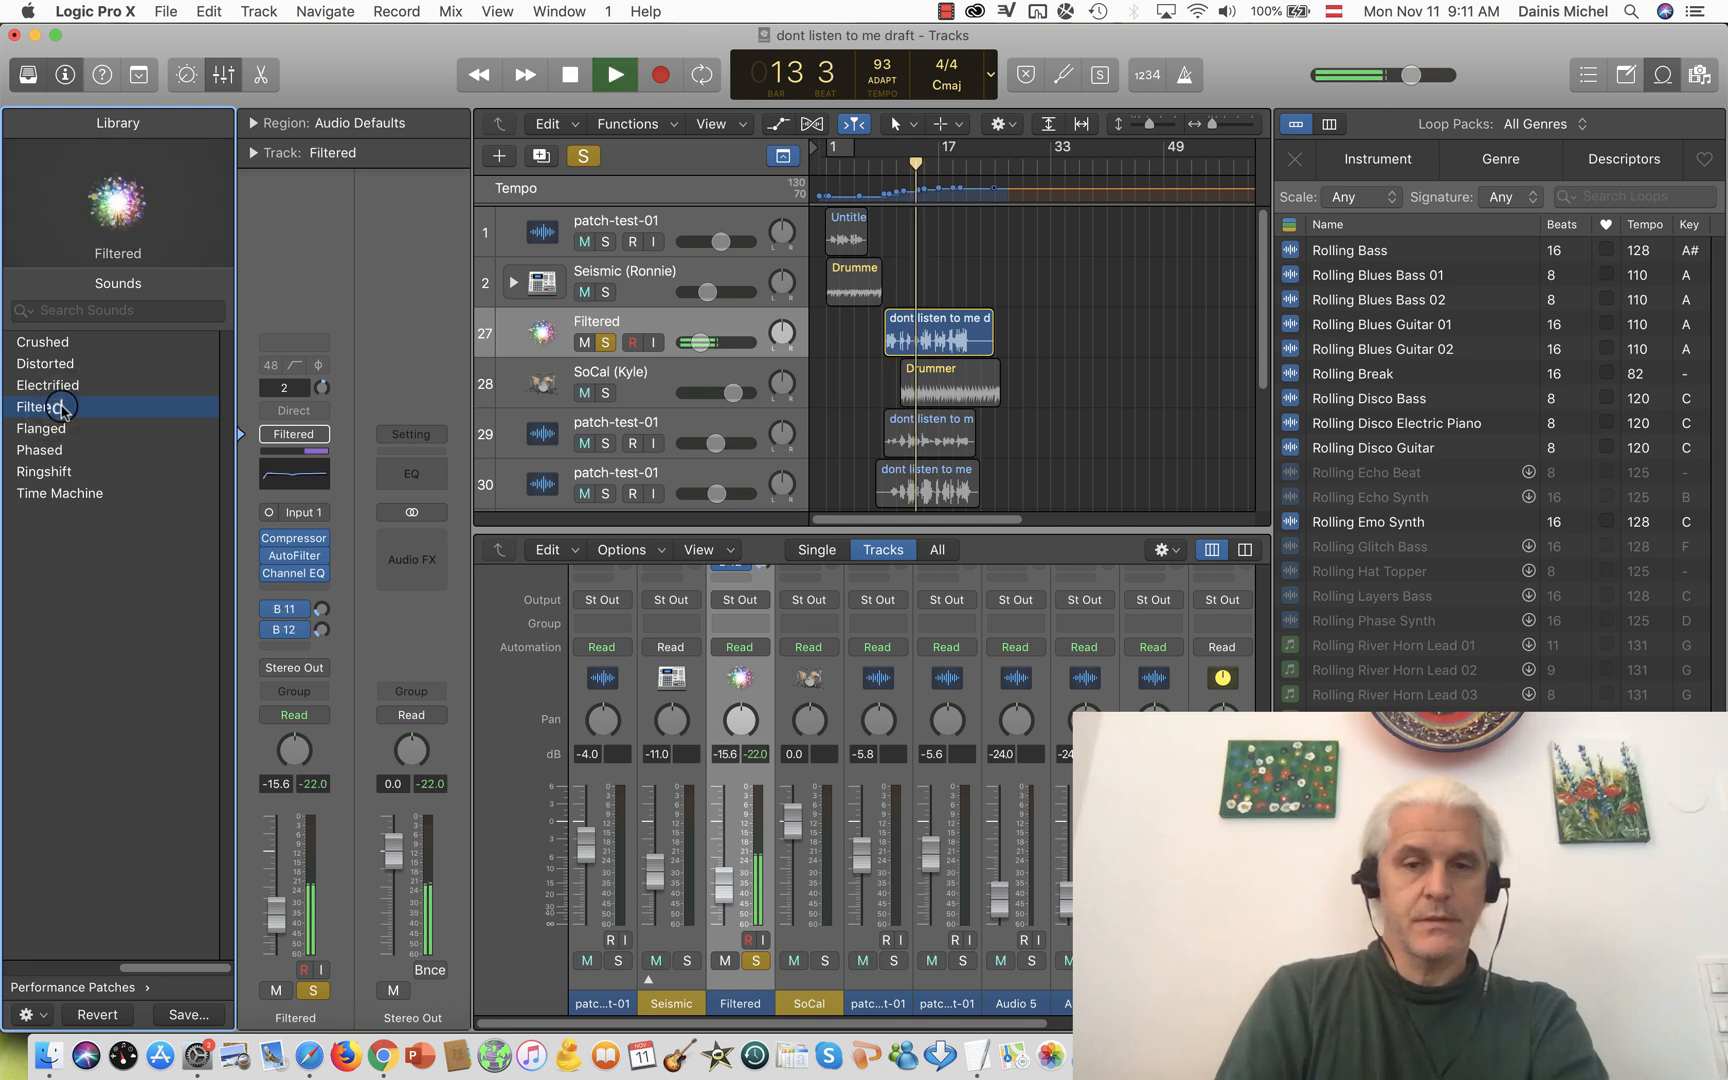
pyautogui.press('space')
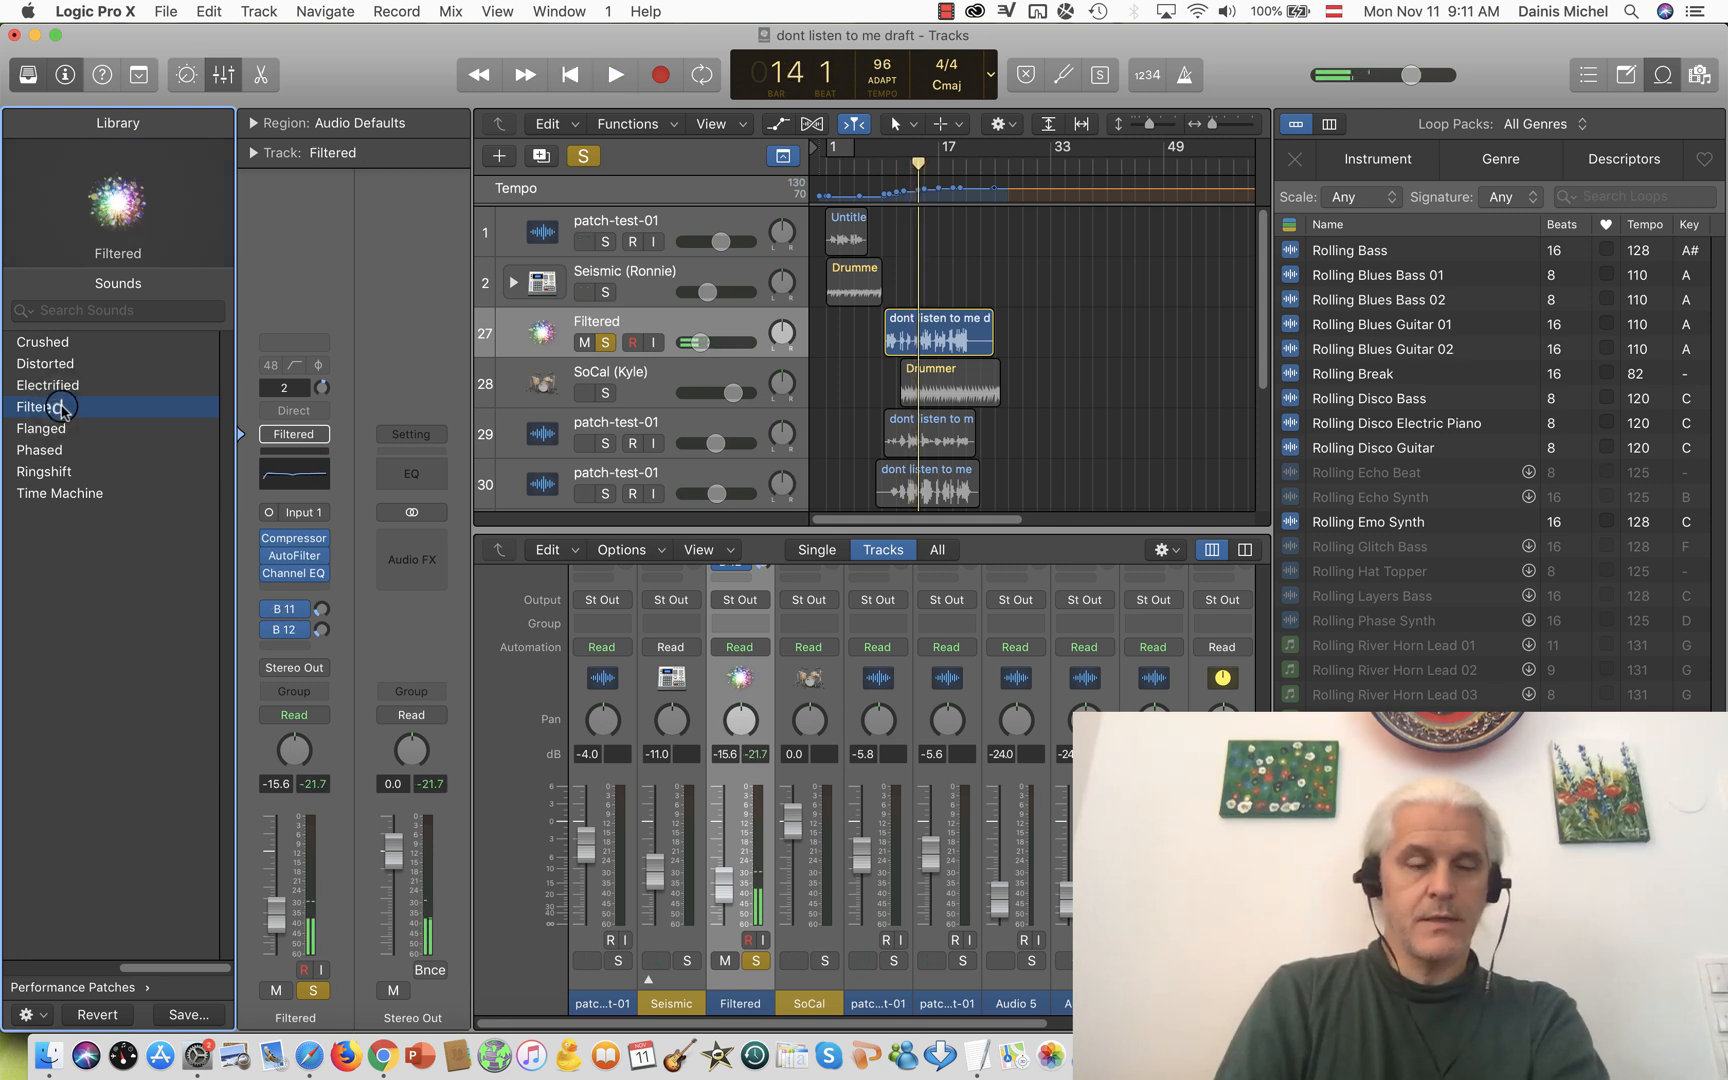
pyautogui.click(72, 987)
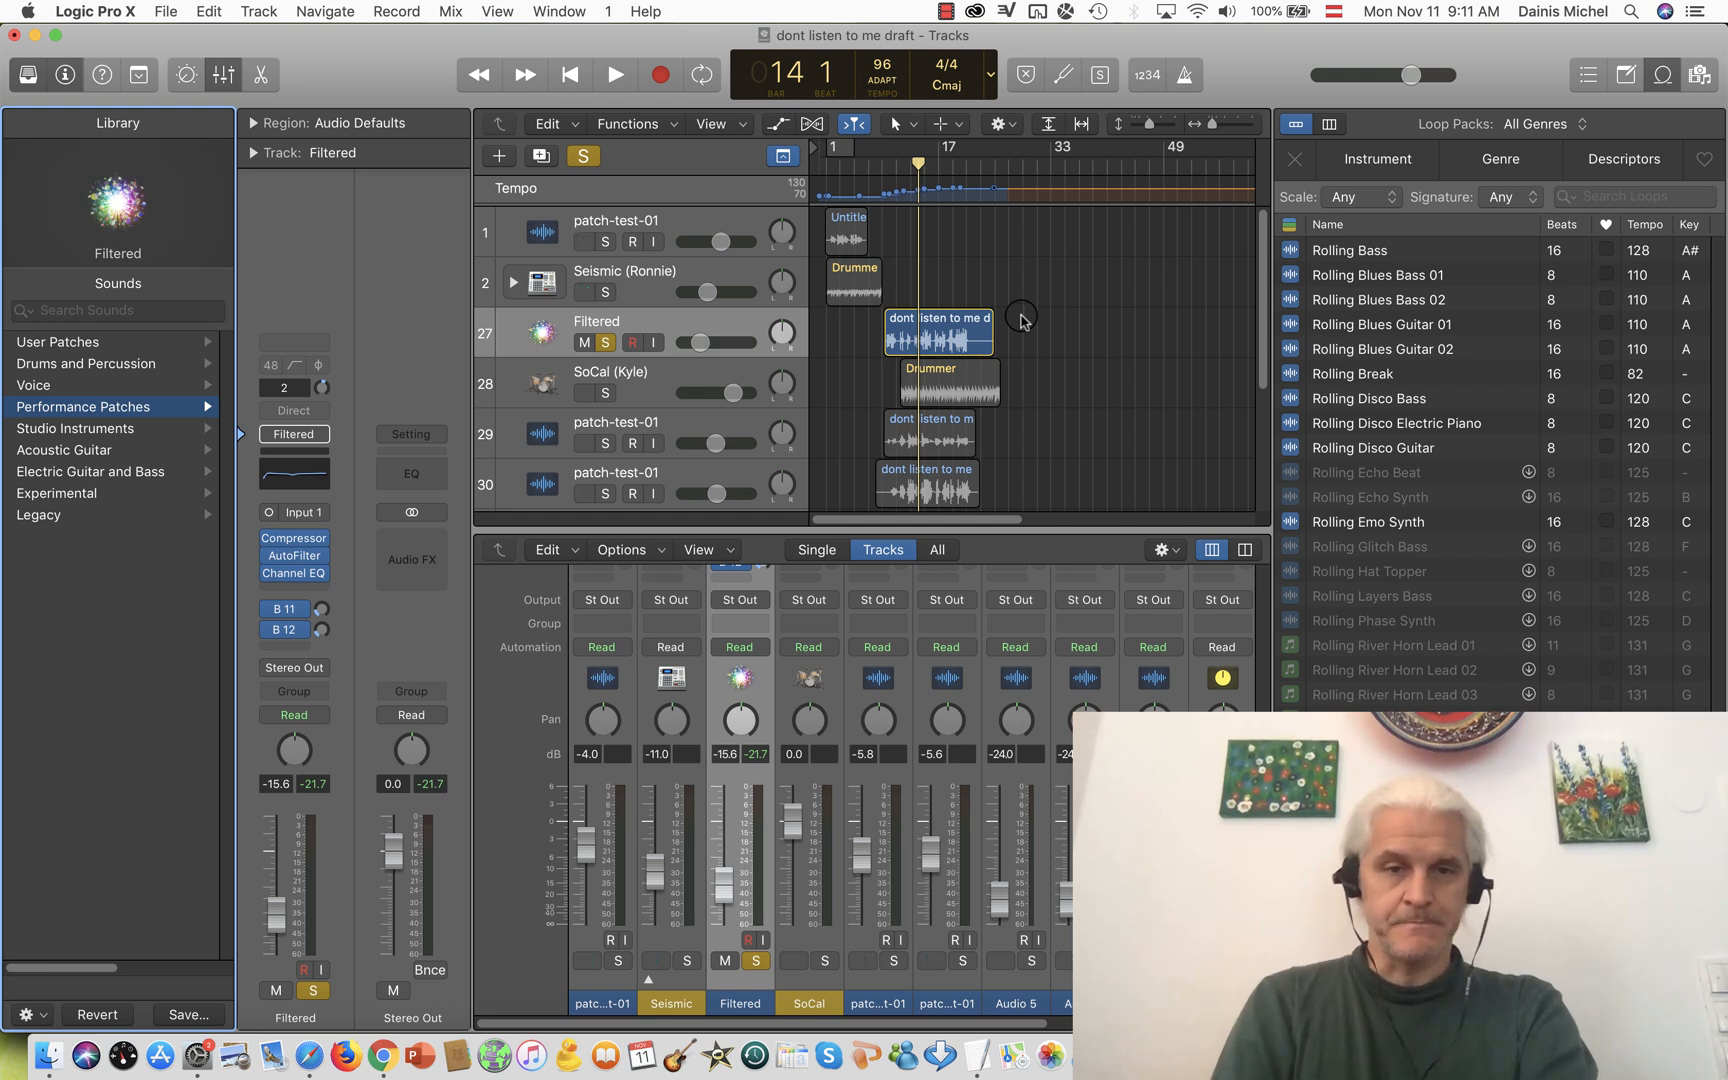
pyautogui.press('space')
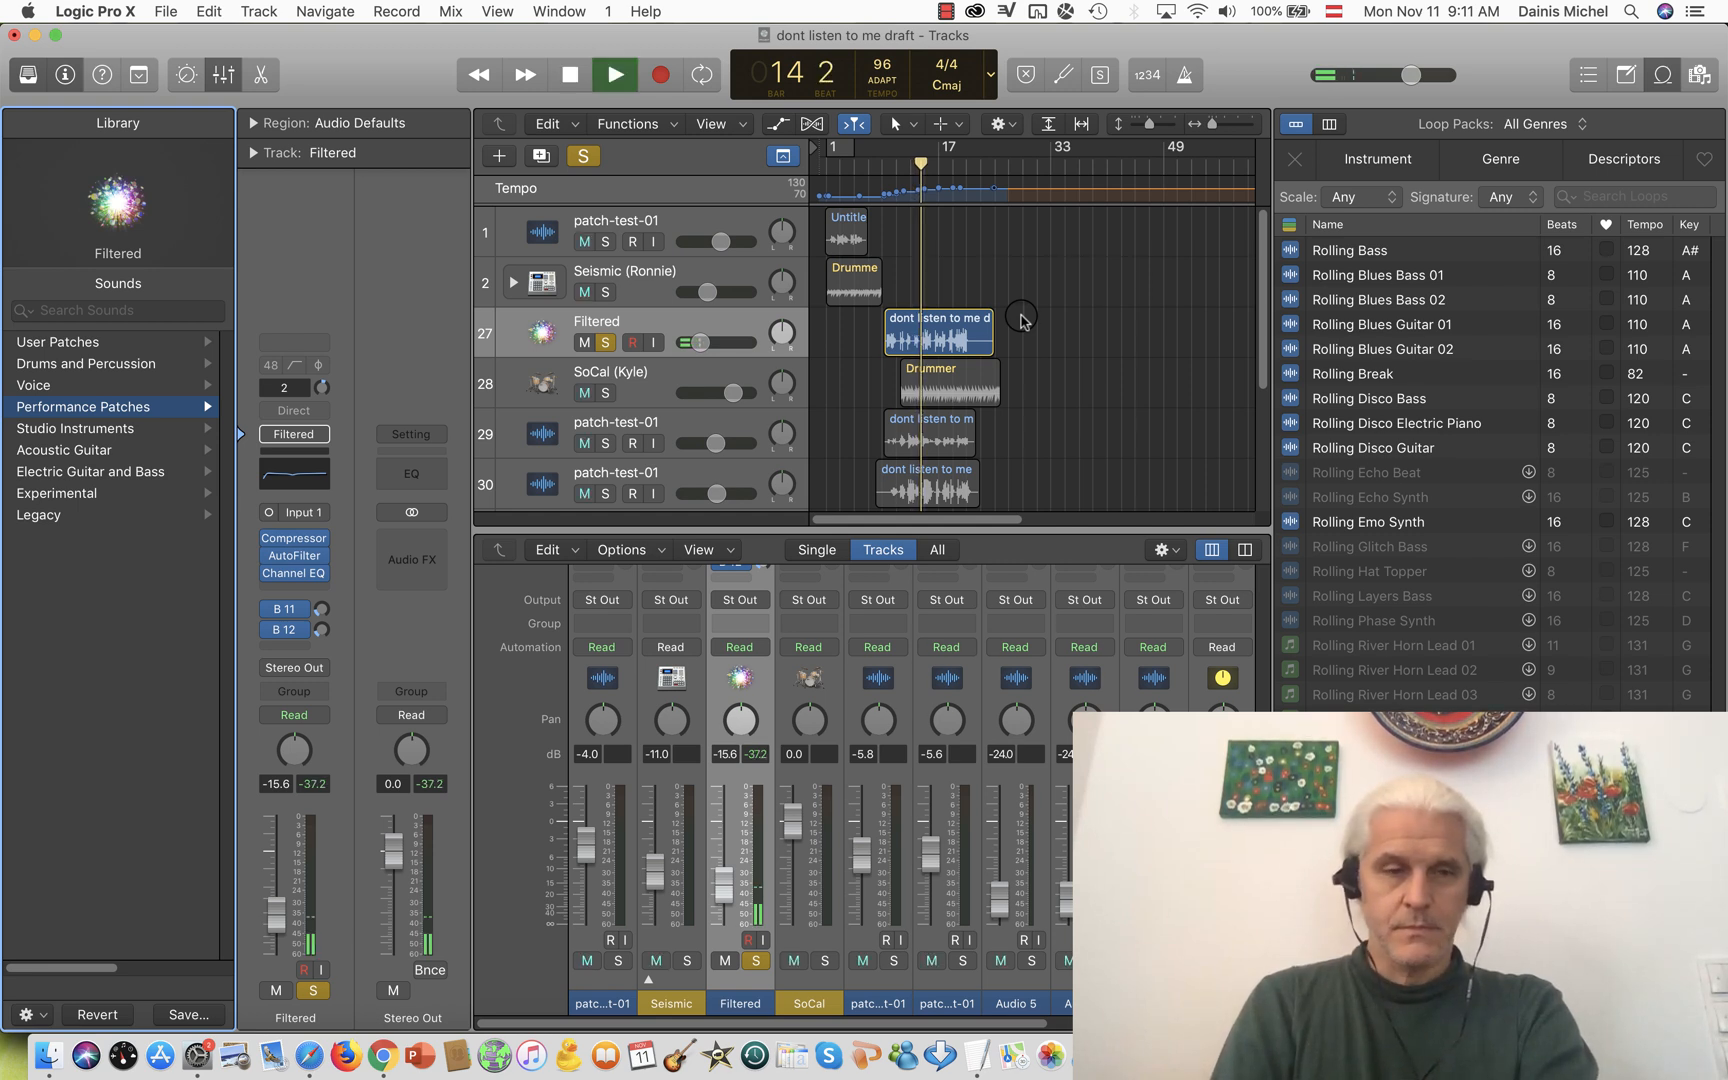
pyautogui.press('space')
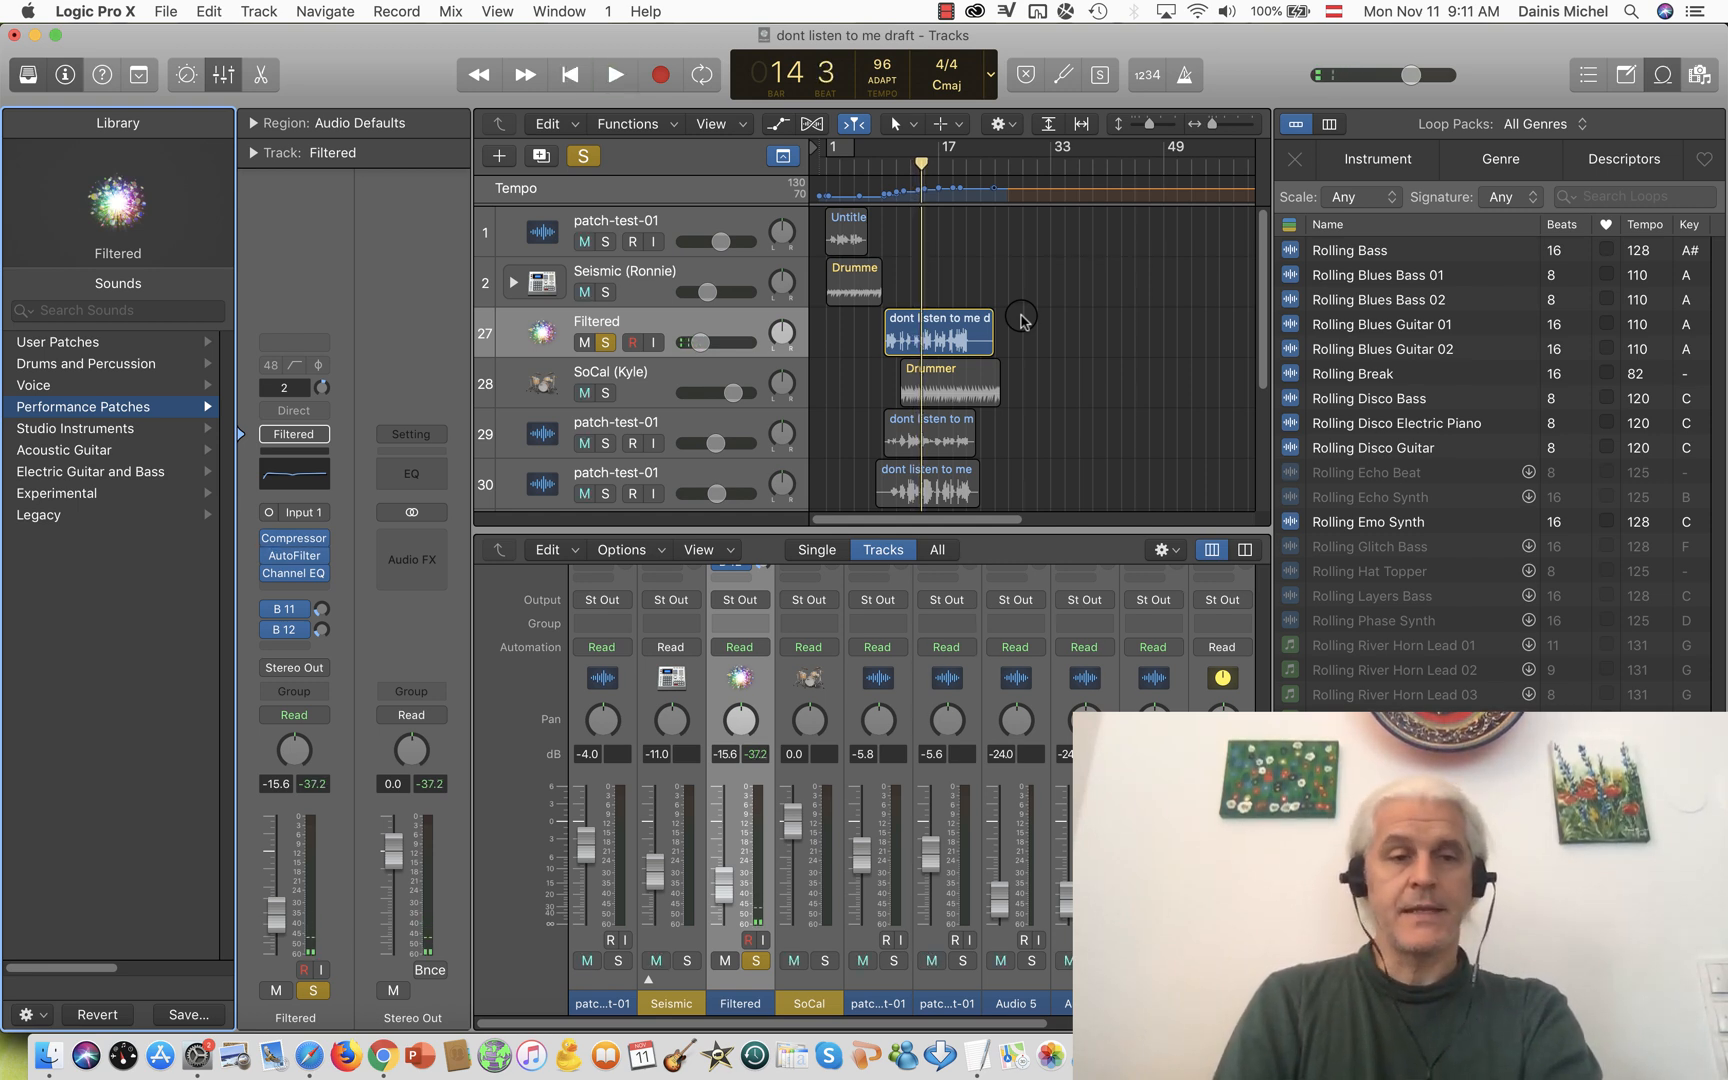
# - Reload the dwm-distorted-guitar-01 user patch, play from about bar 11, and unsolo the track during playback
pyautogui.click(68, 342)
pyautogui.click(116, 342)
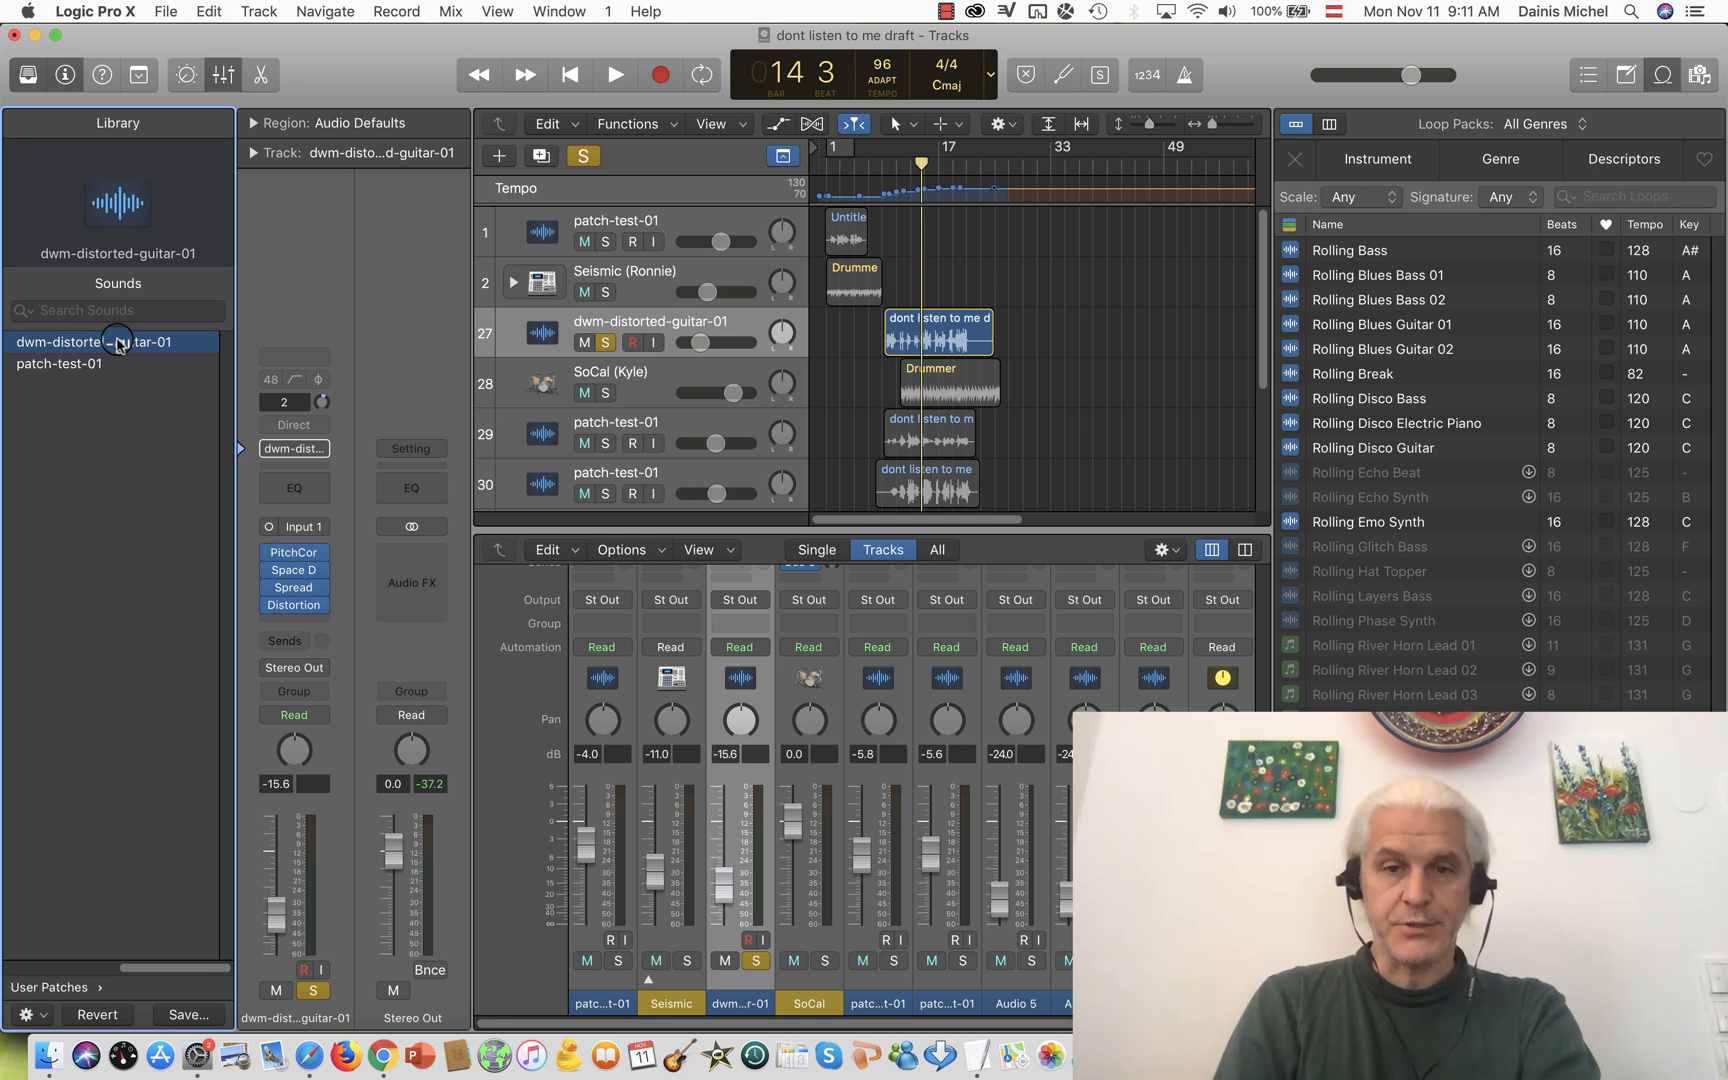
pyautogui.doubleClick(902, 168)
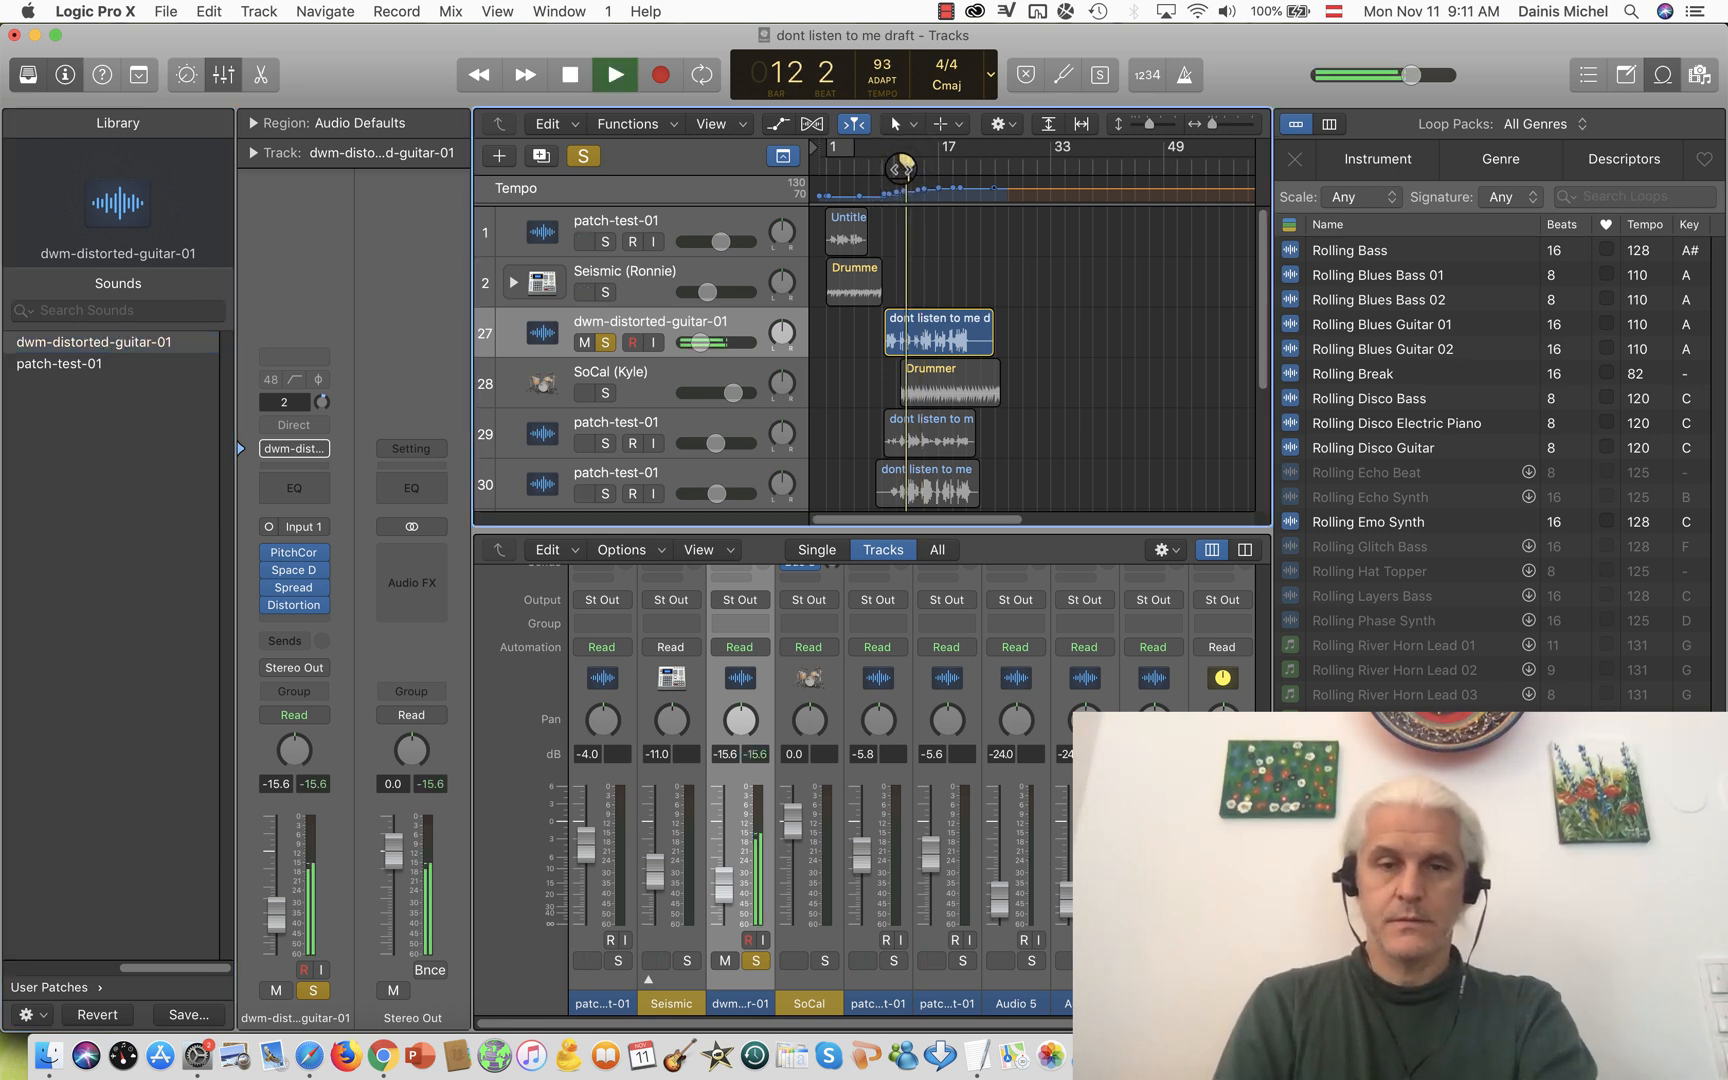
pyautogui.click(604, 342)
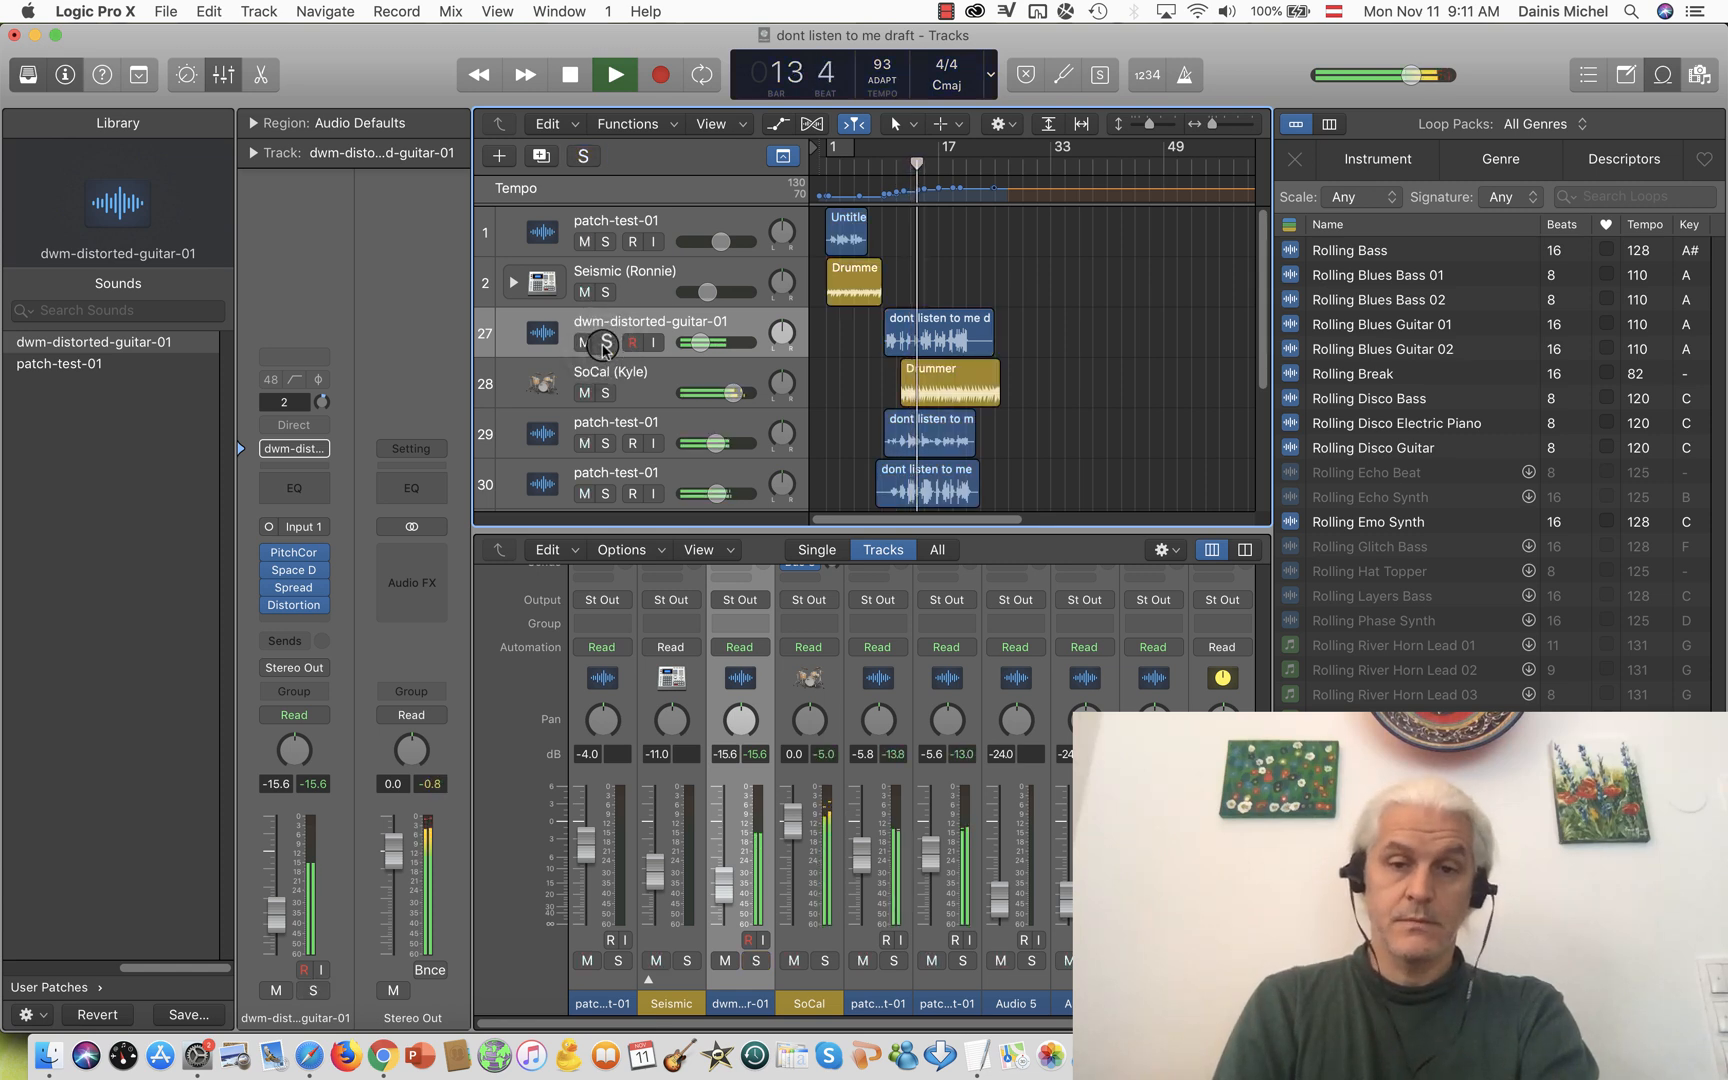
# - Stop playback, open the region on the SoCal drummer track in its editor, and play the mix from about bar 14
pyautogui.press('space')
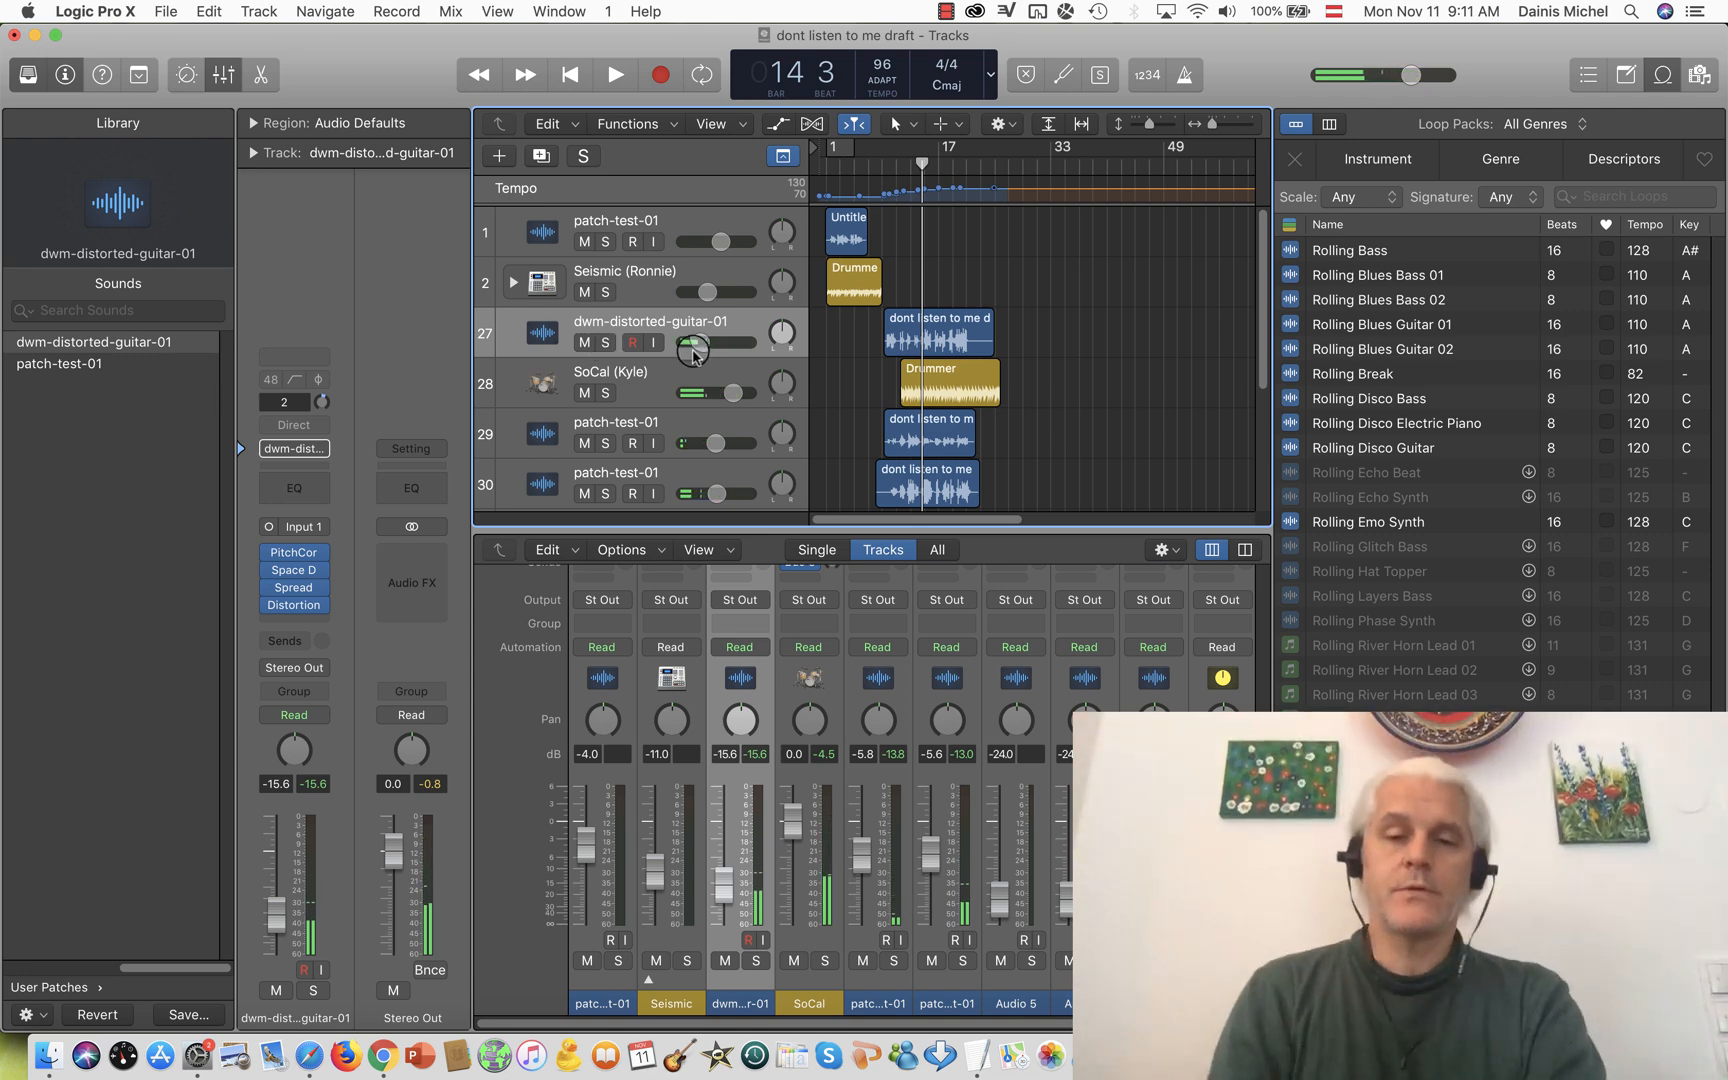
pyautogui.doubleClick(966, 370)
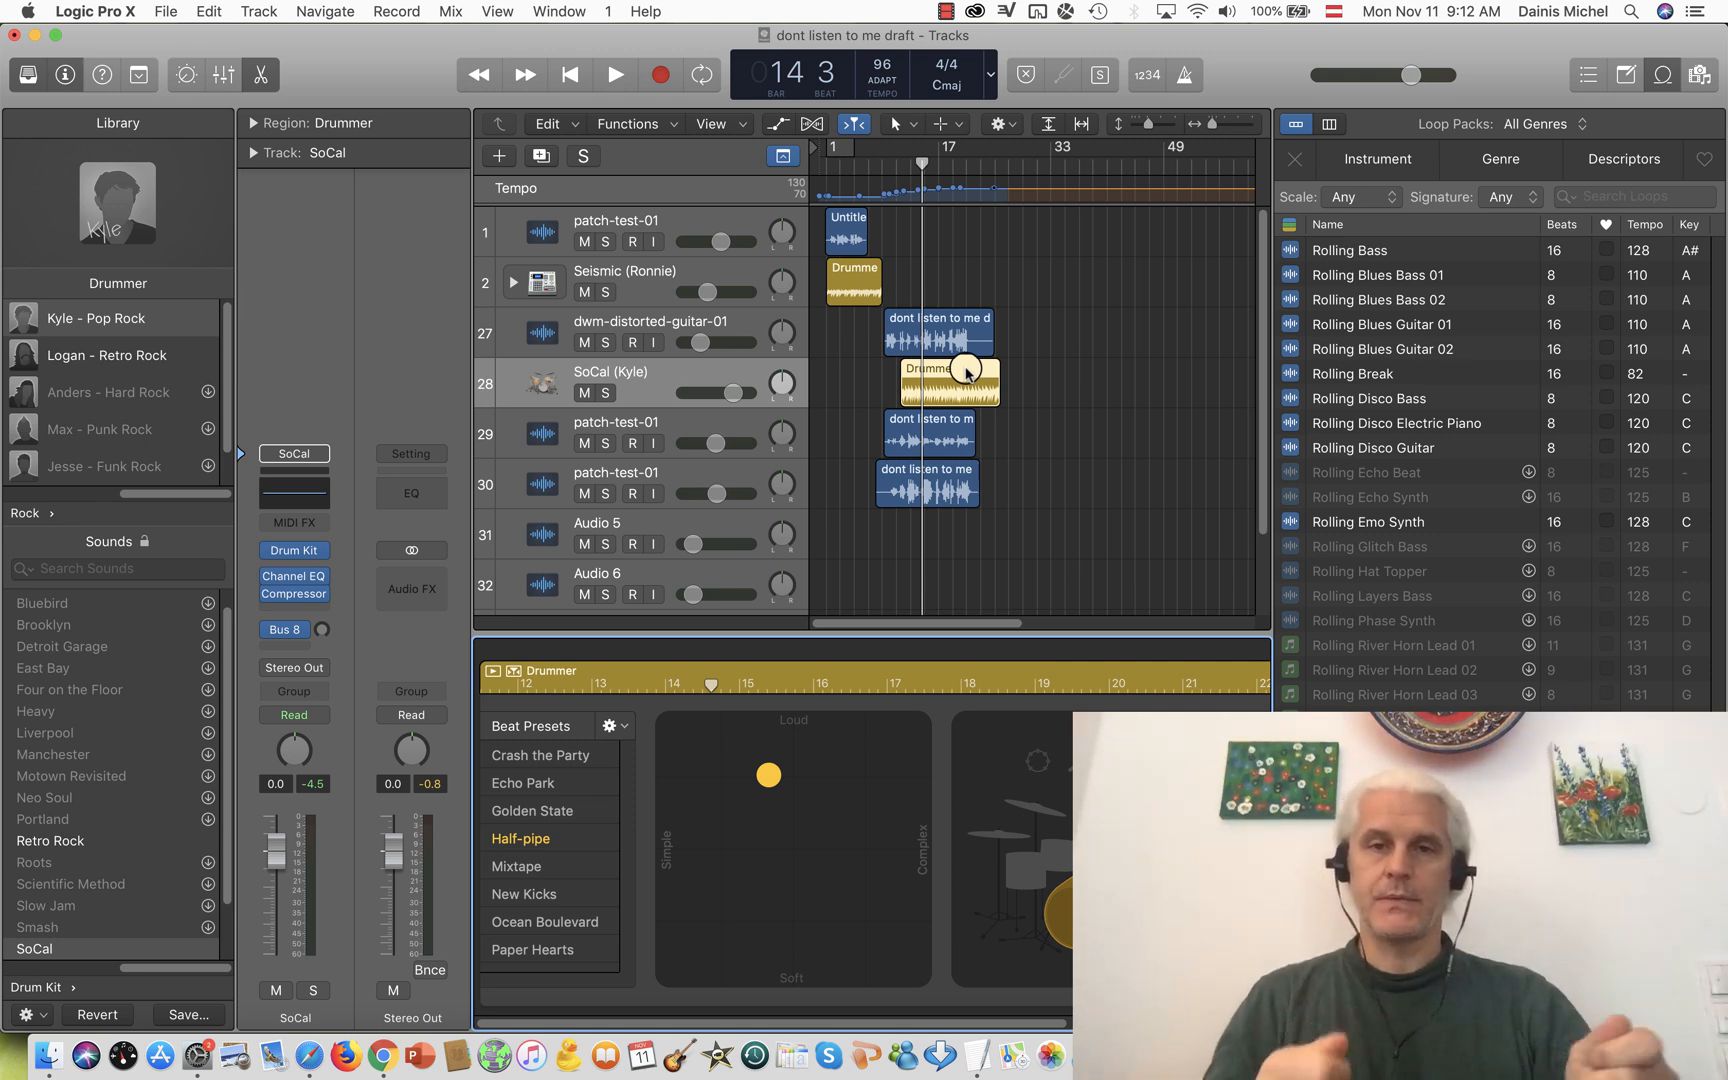
pyautogui.press('space')
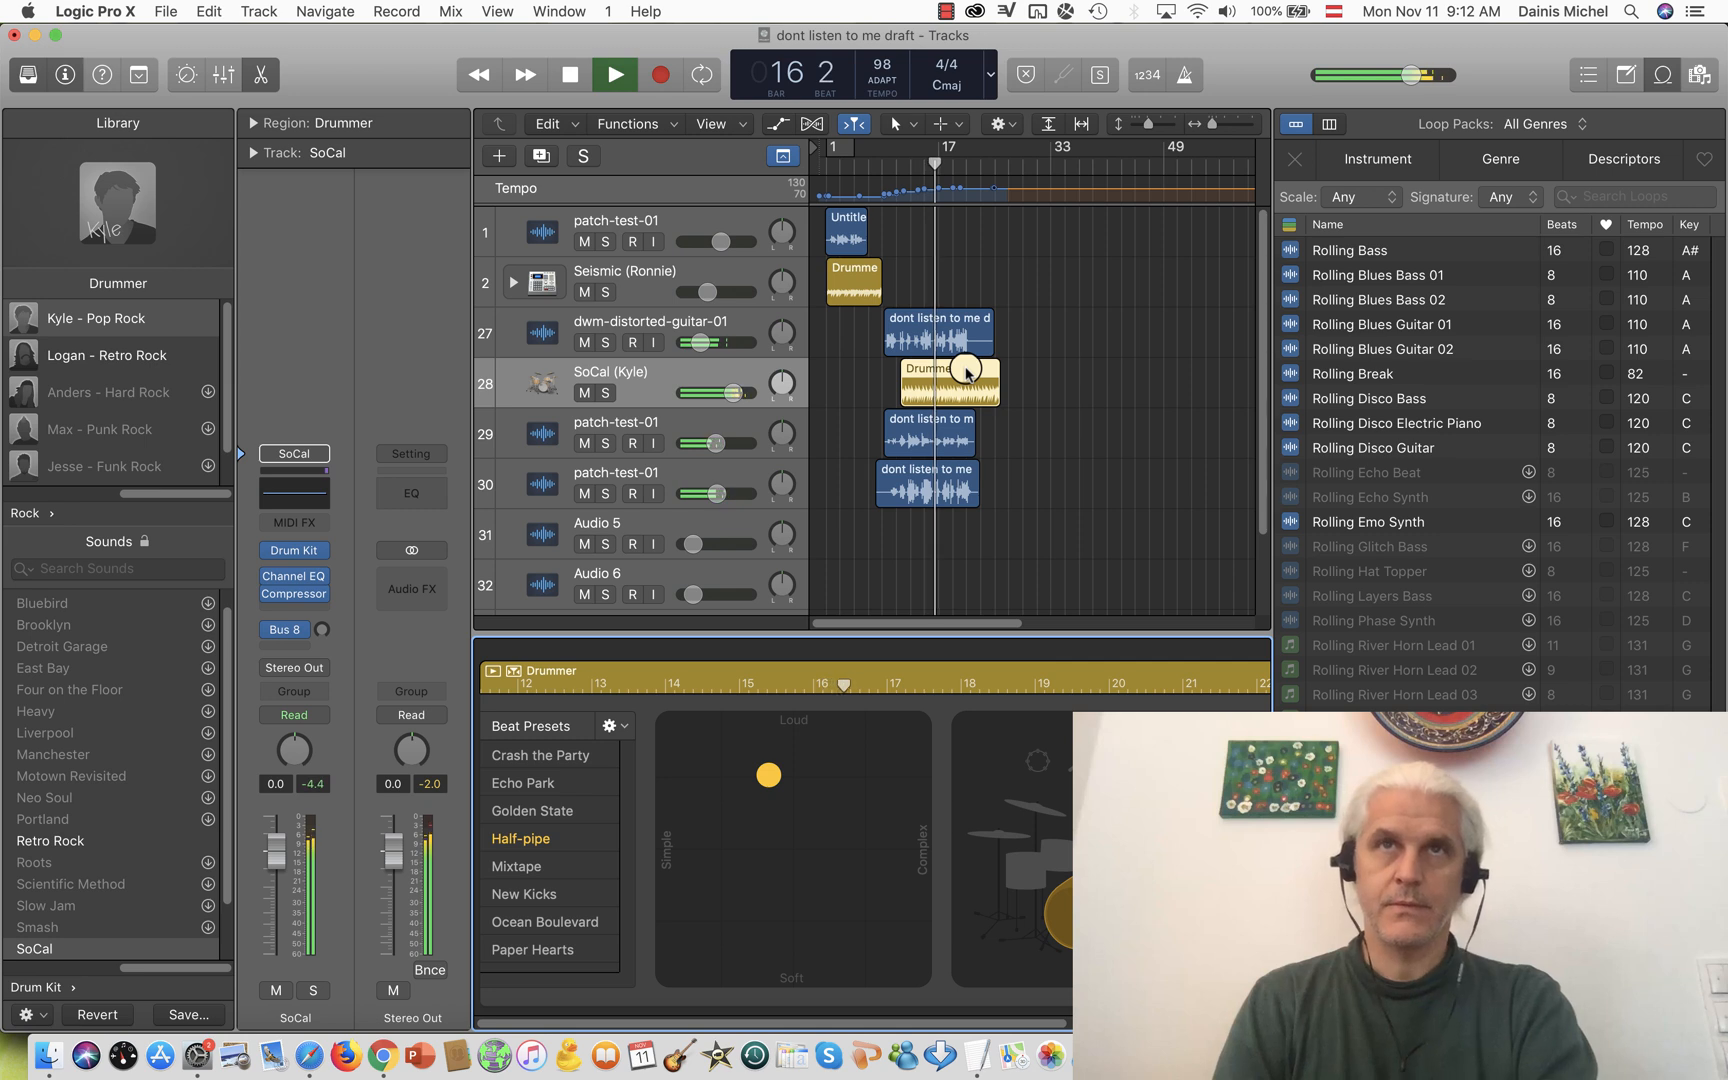
pyautogui.press('space')
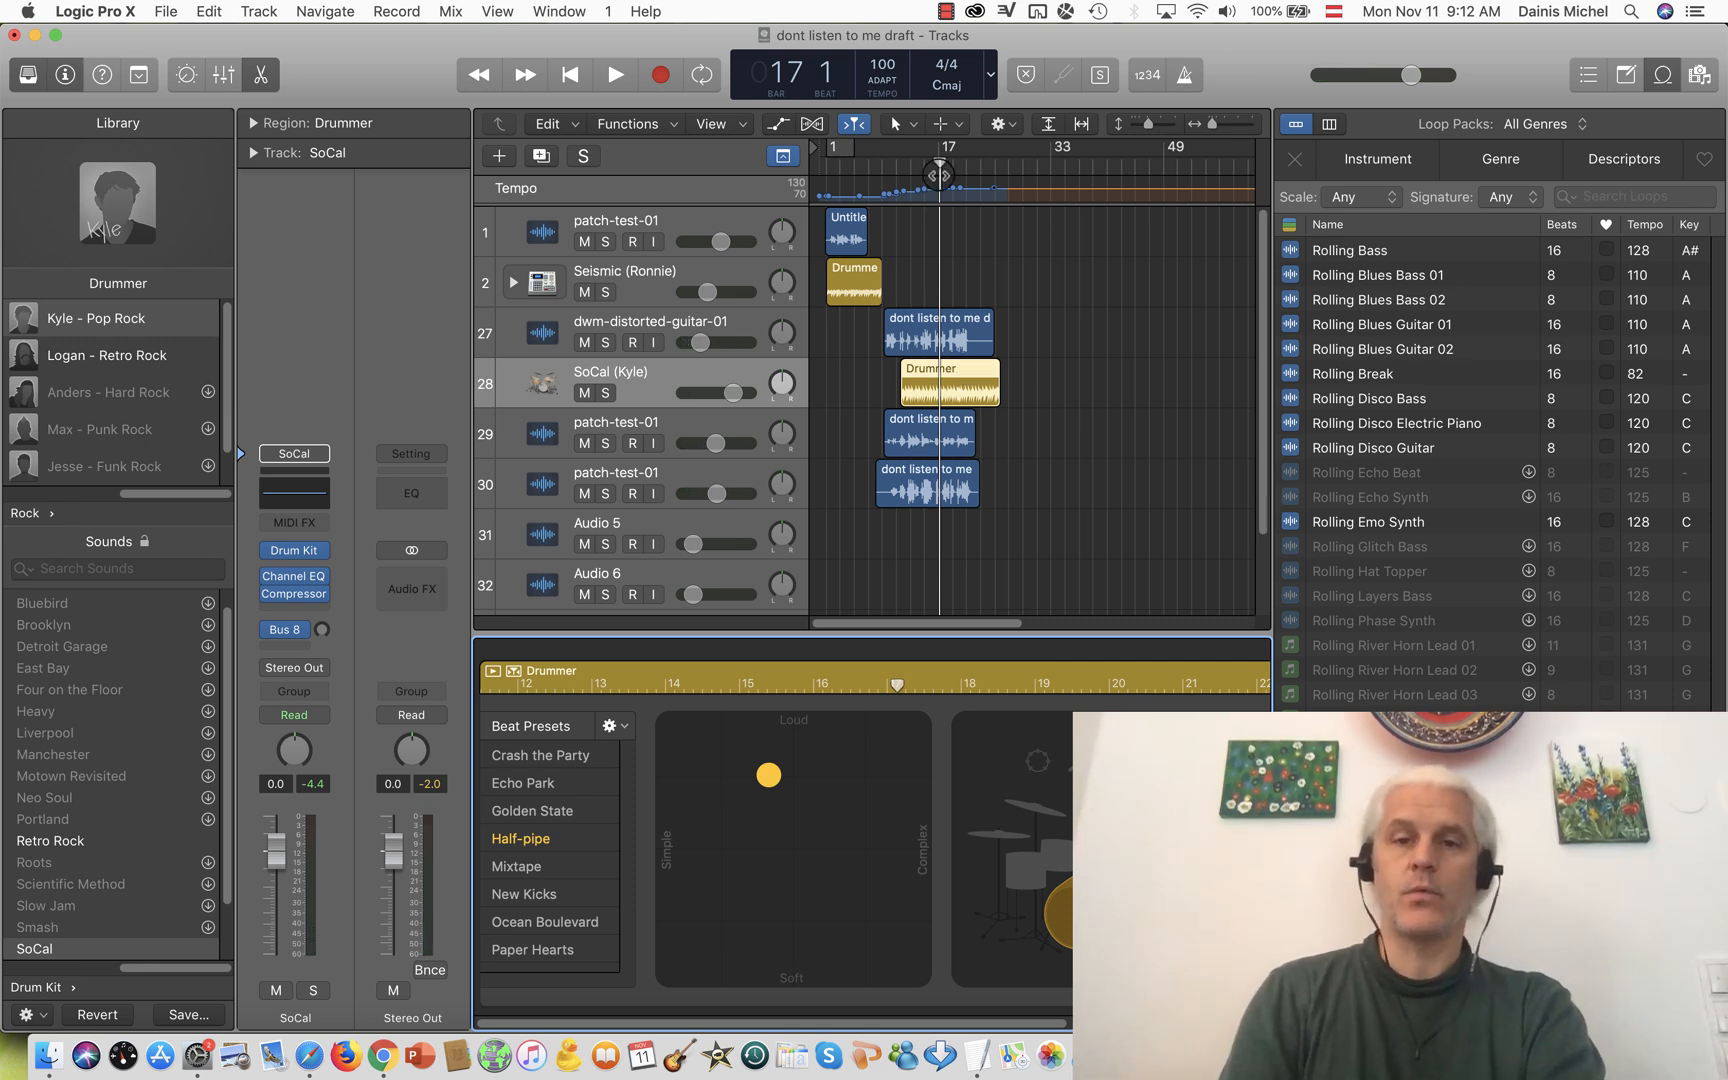
# - Move the playhead back to bar 12 and audition the full mix in short passes
pyautogui.moveTo(938, 175); pyautogui.dragTo(903, 164)
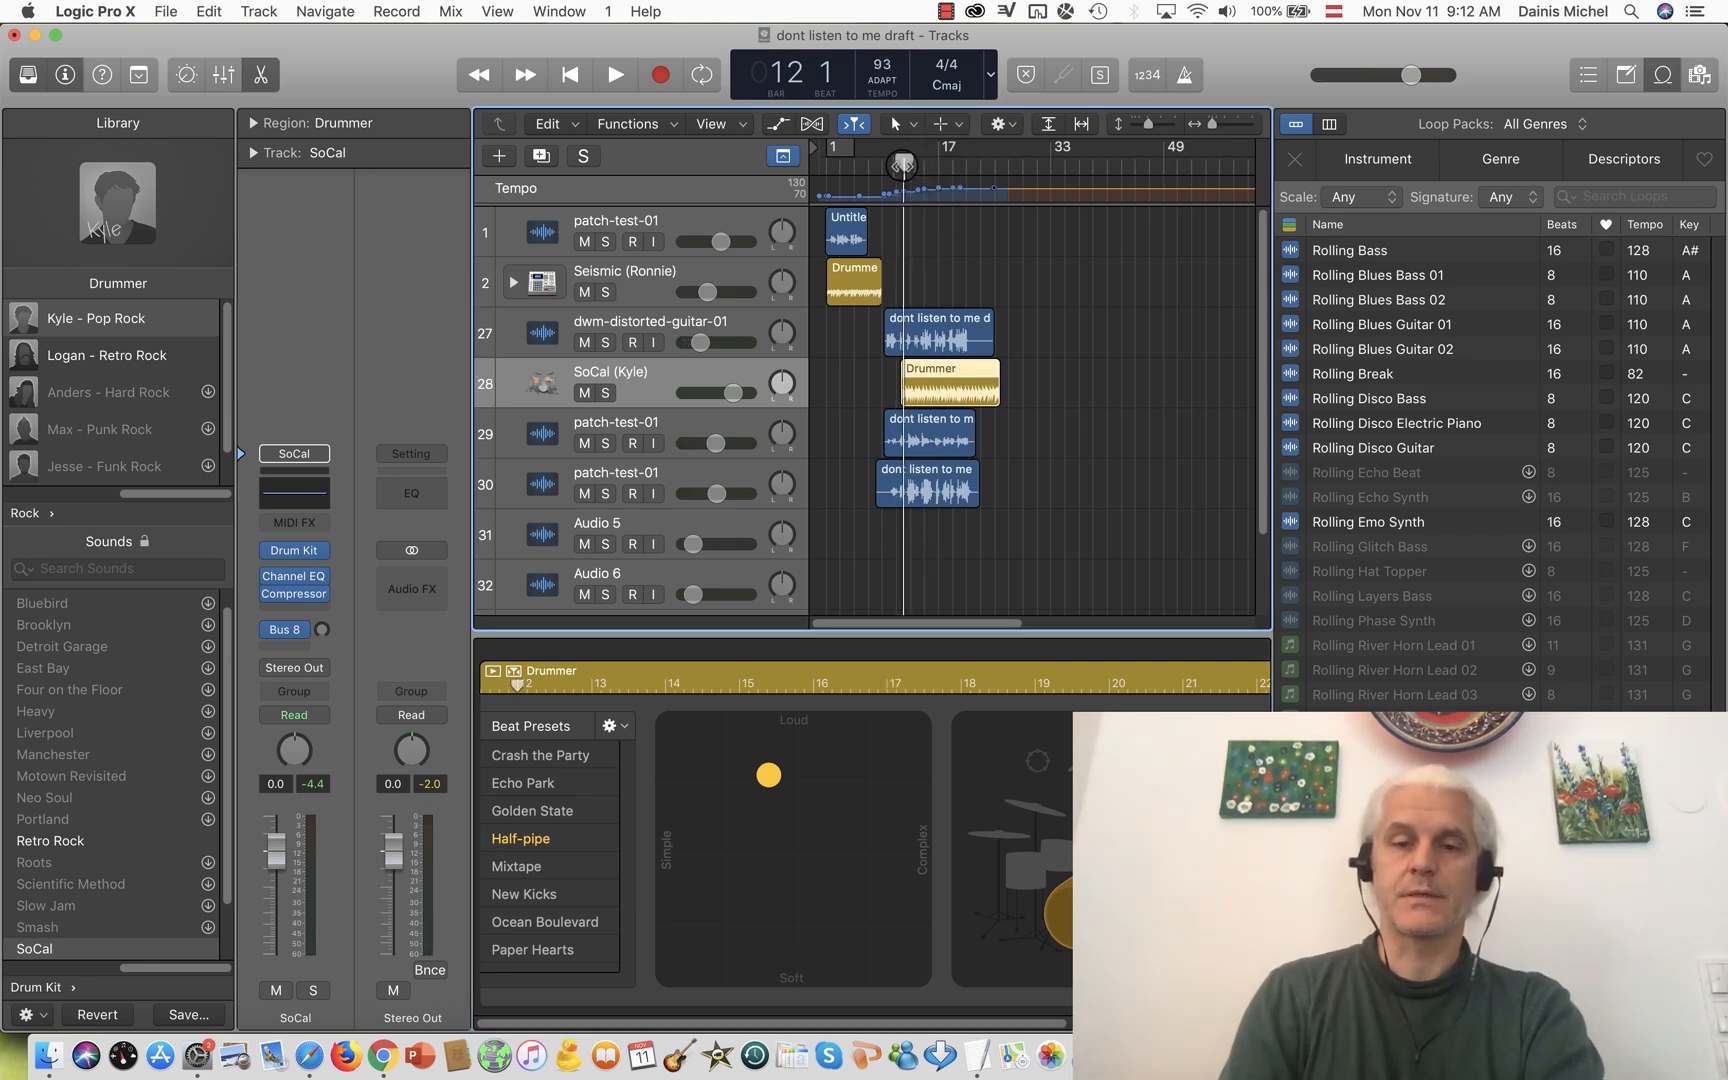
pyautogui.press('space')
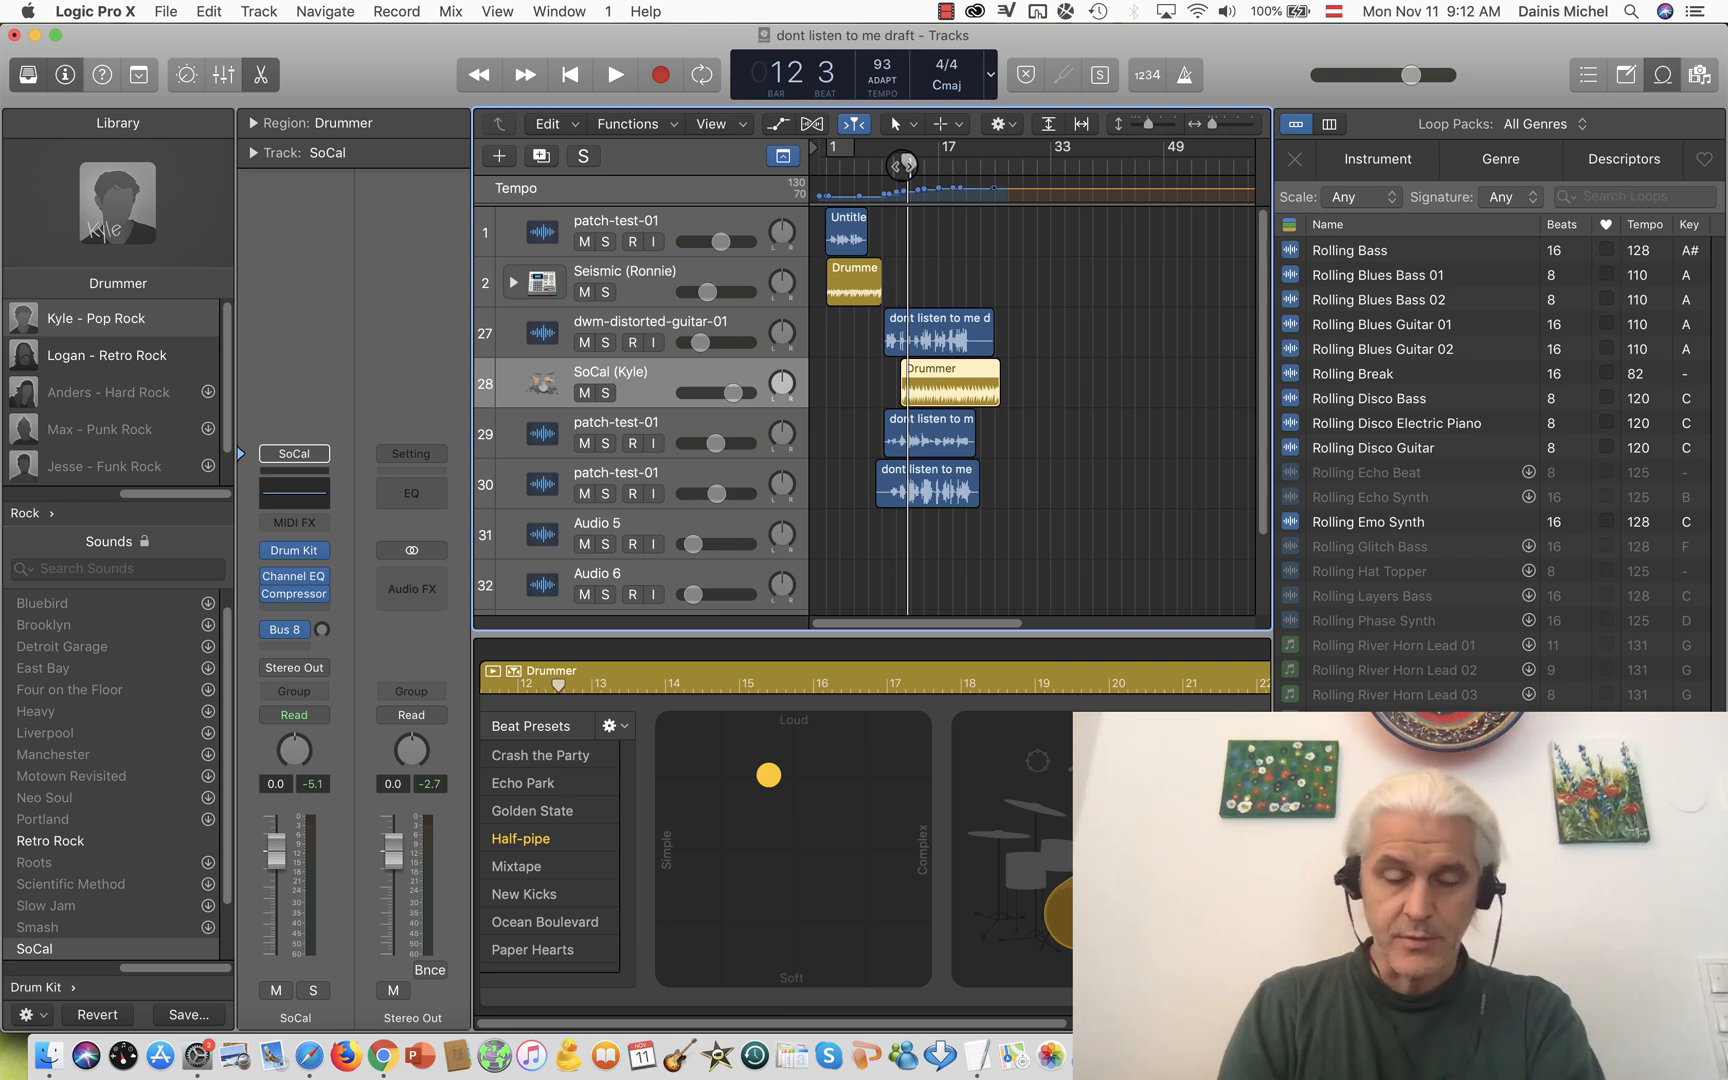
pyautogui.press('space')
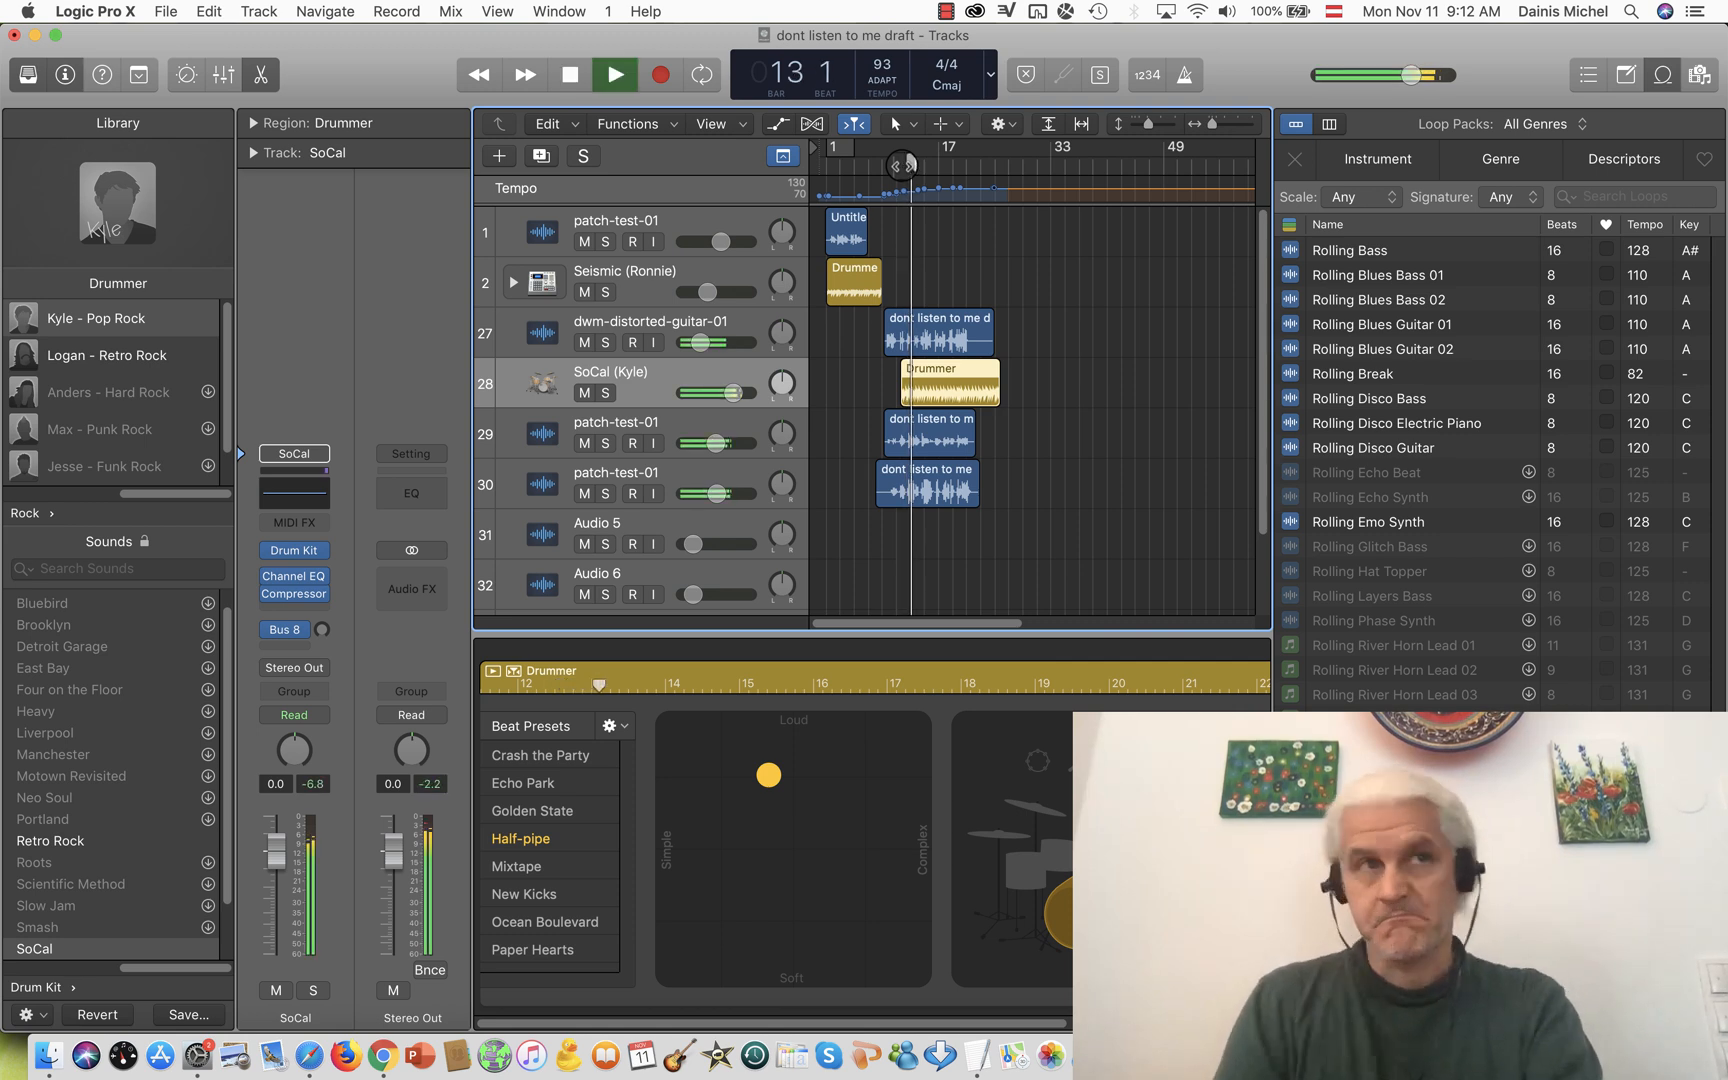
pyautogui.press('space')
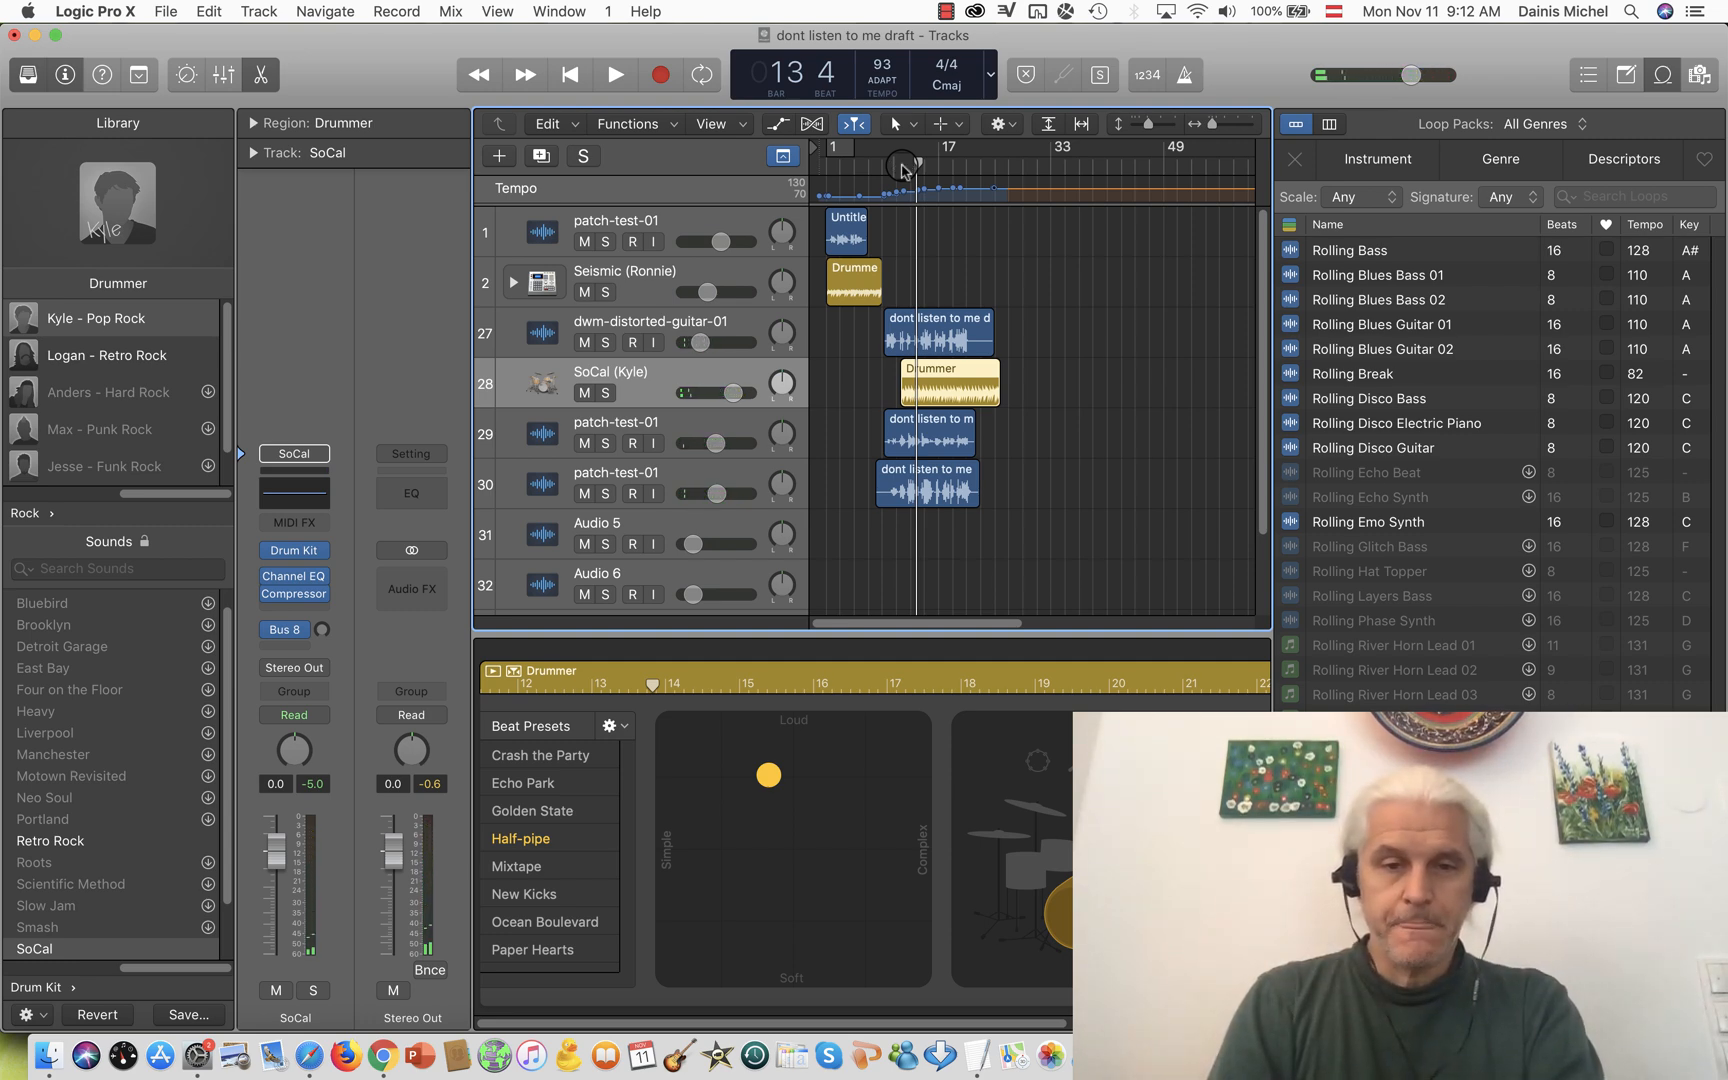
# - Solo the patch-test-01 track 30 and audition it in passes from about bar 13 to bar 21
pyautogui.click(620, 427)
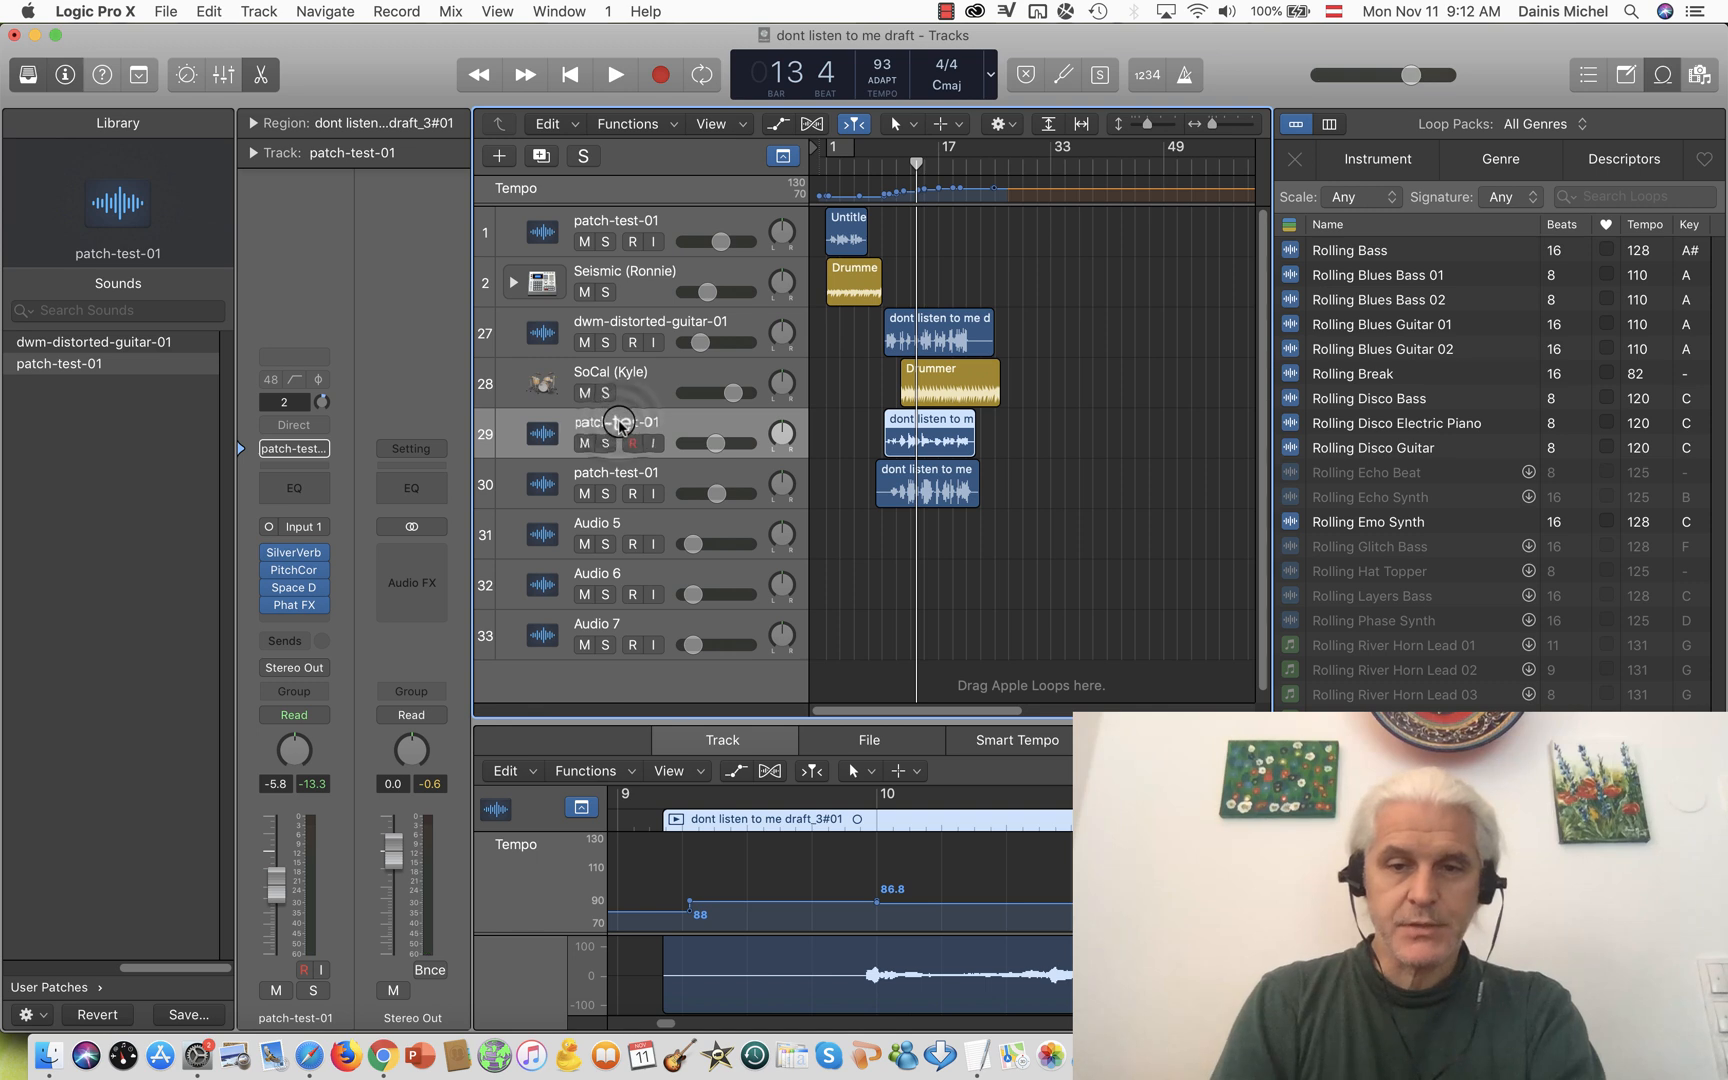
pyautogui.click(644, 479)
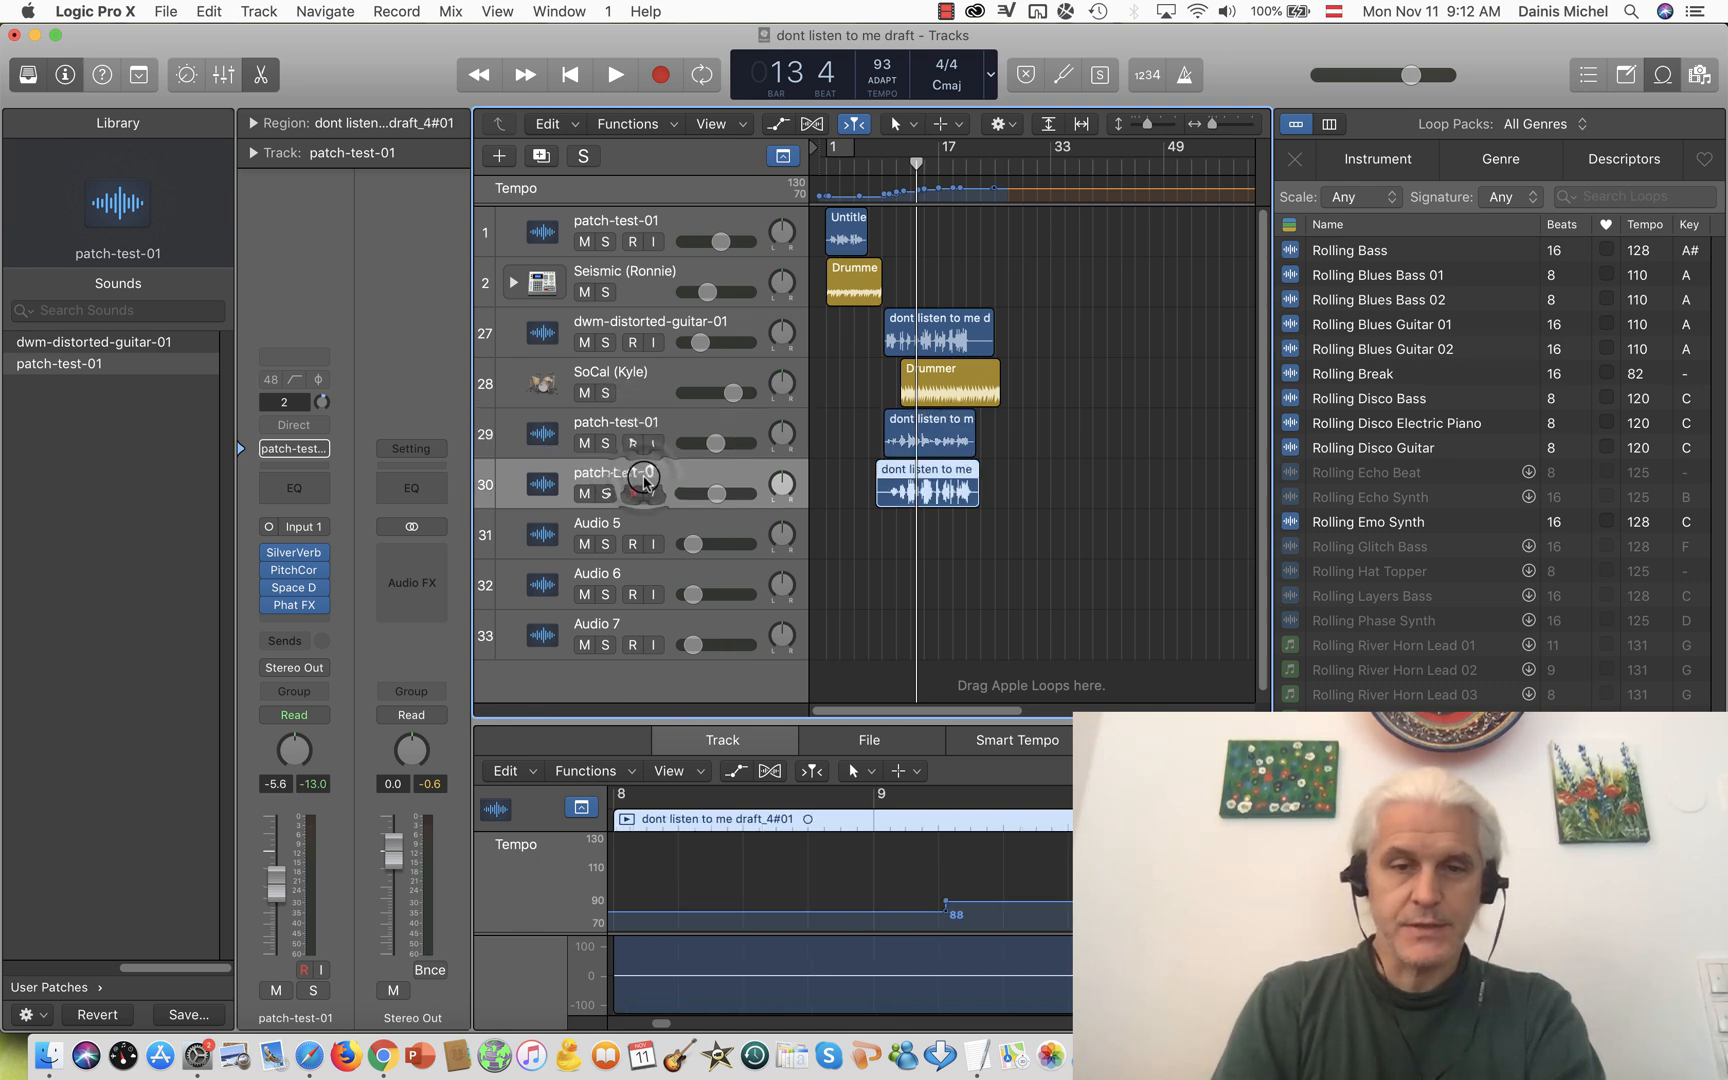
pyautogui.click(605, 493)
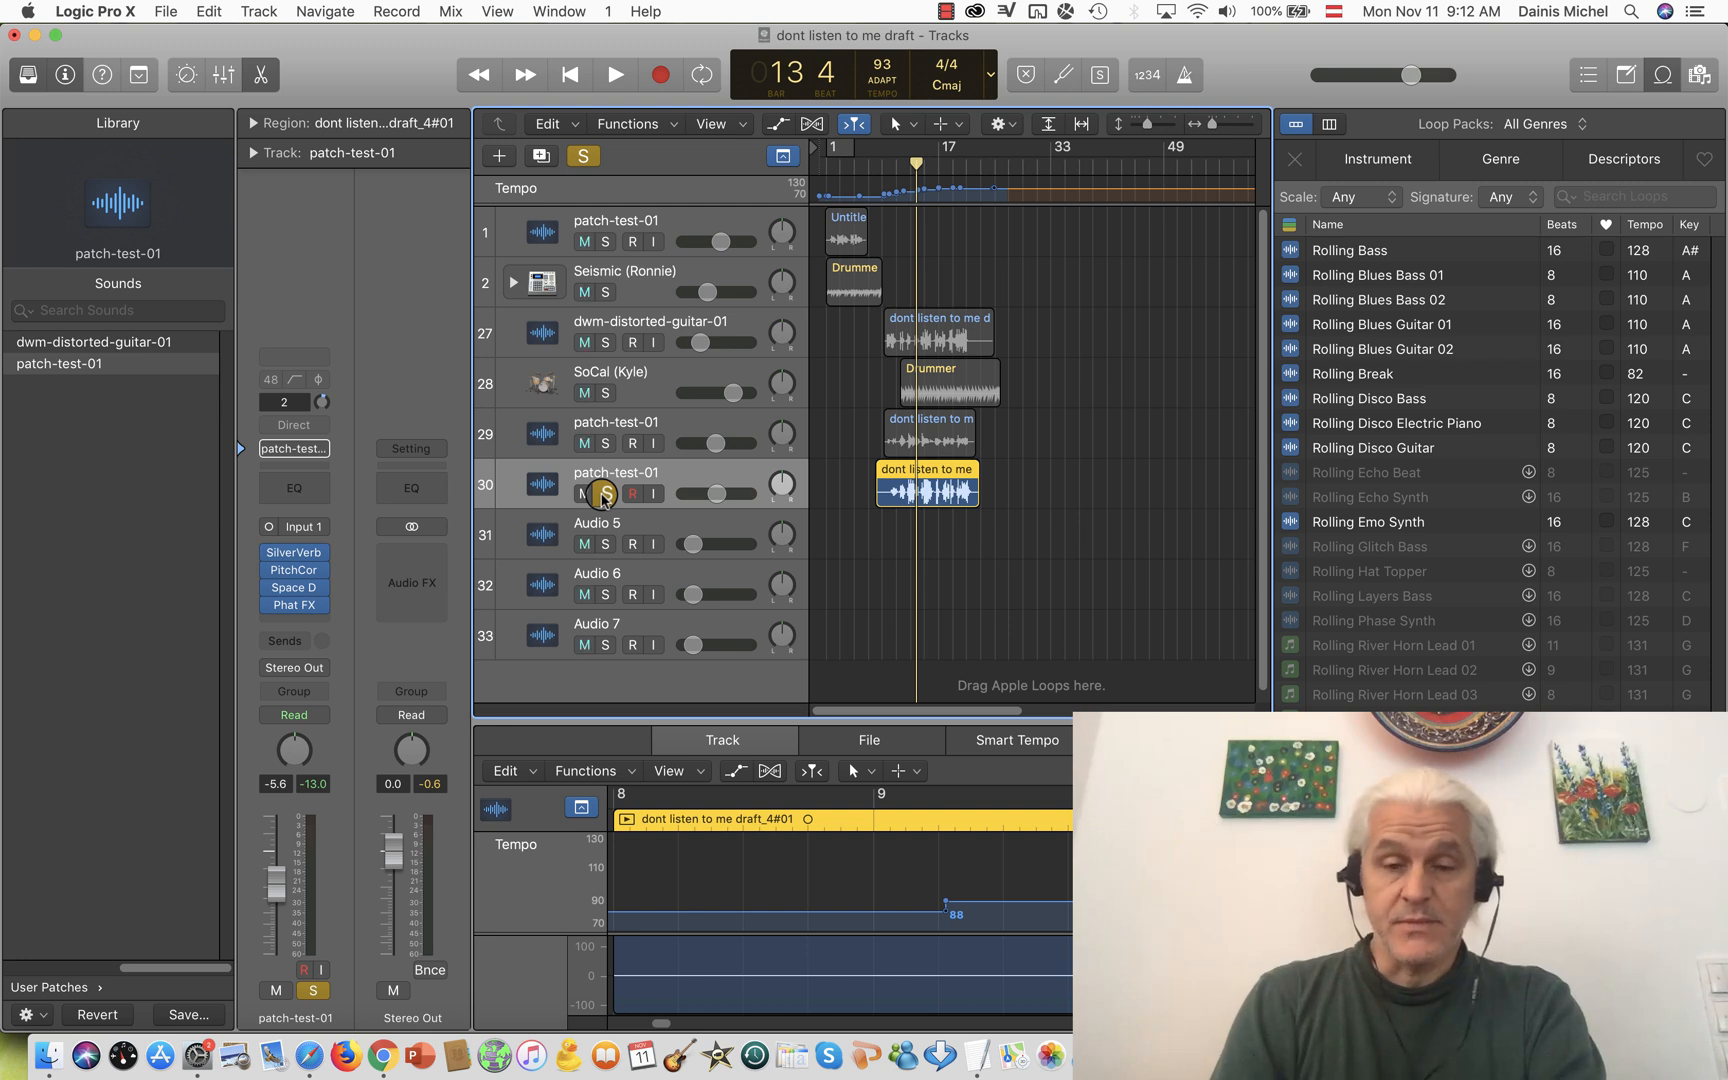
pyautogui.press('space')
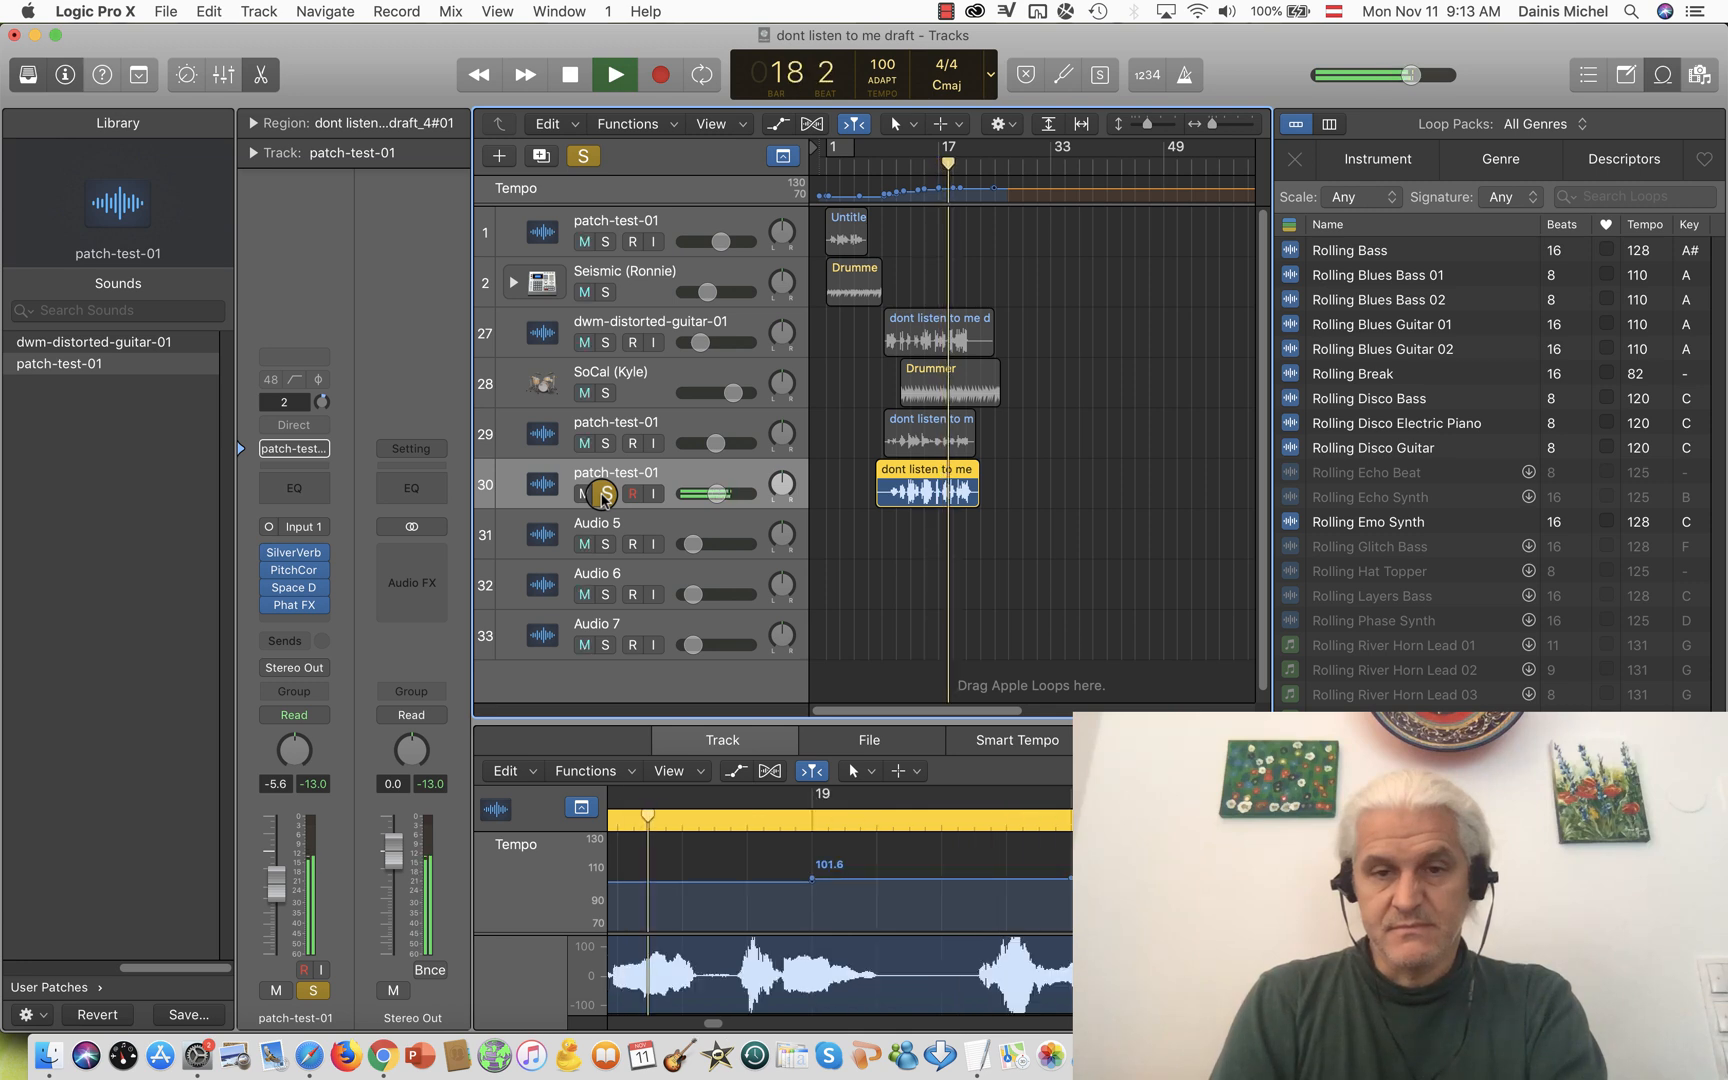
pyautogui.press('space')
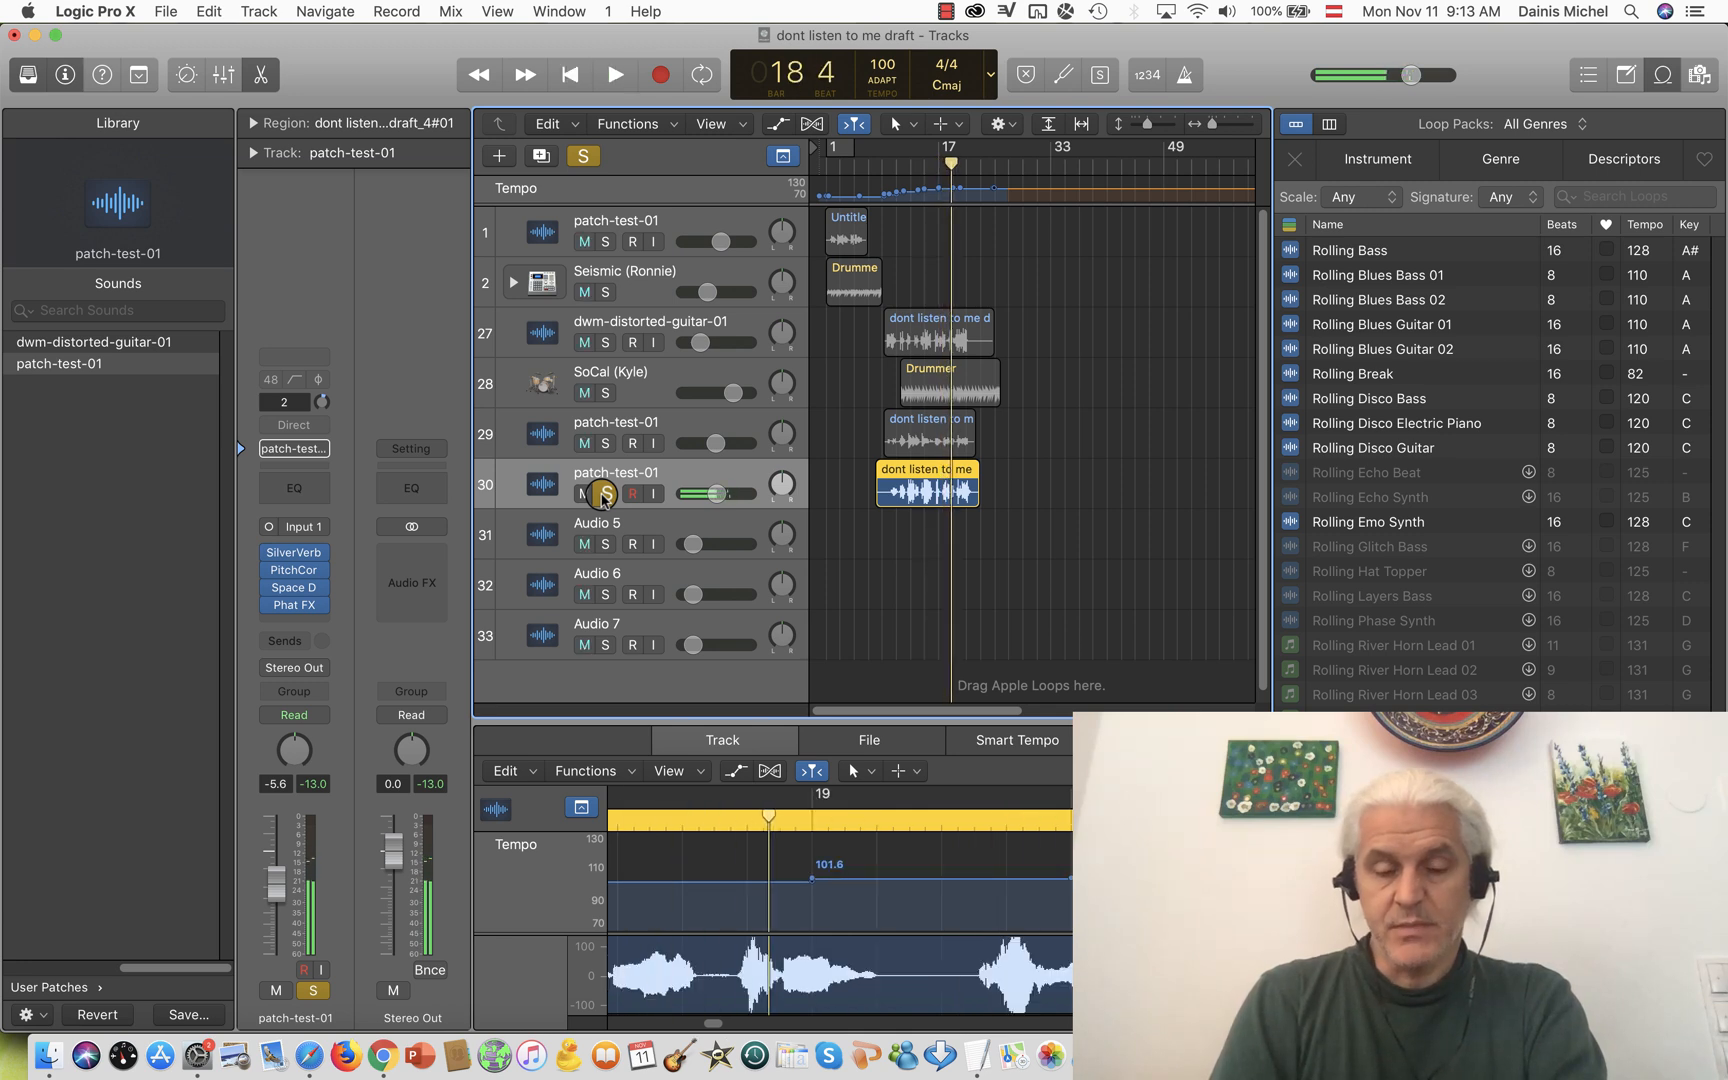
pyautogui.press('space')
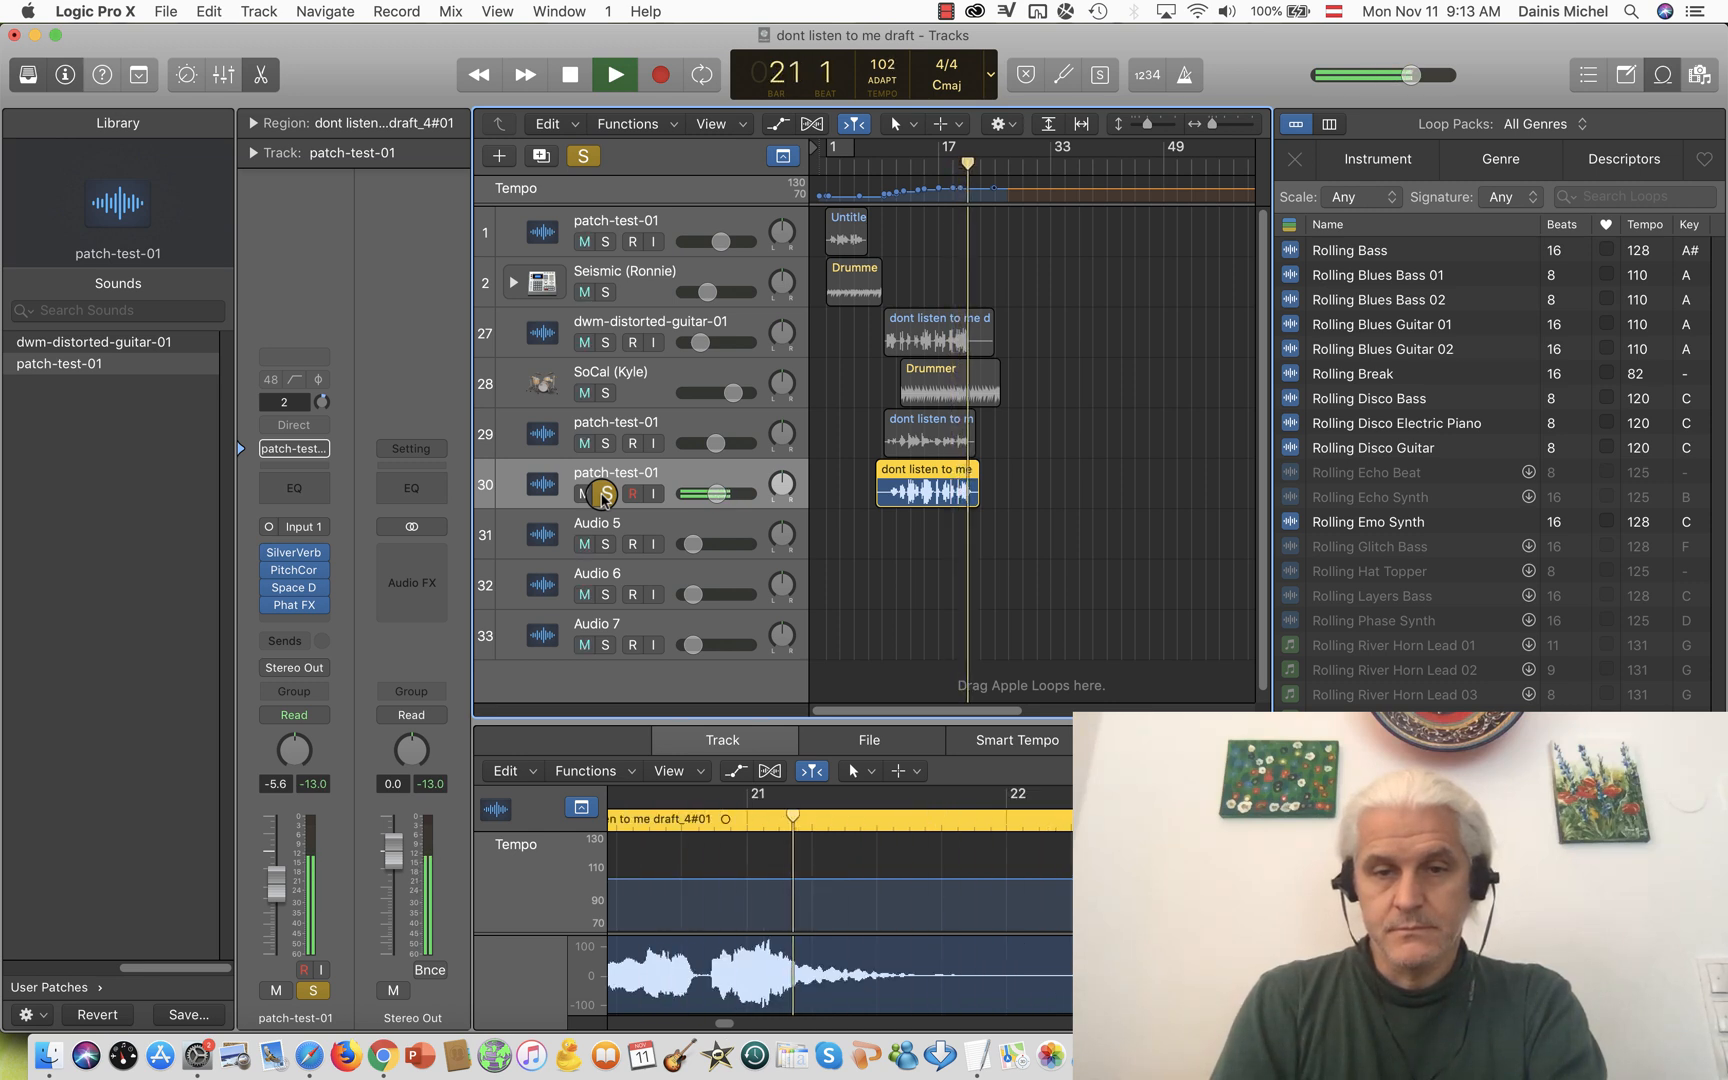
pyautogui.press('space')
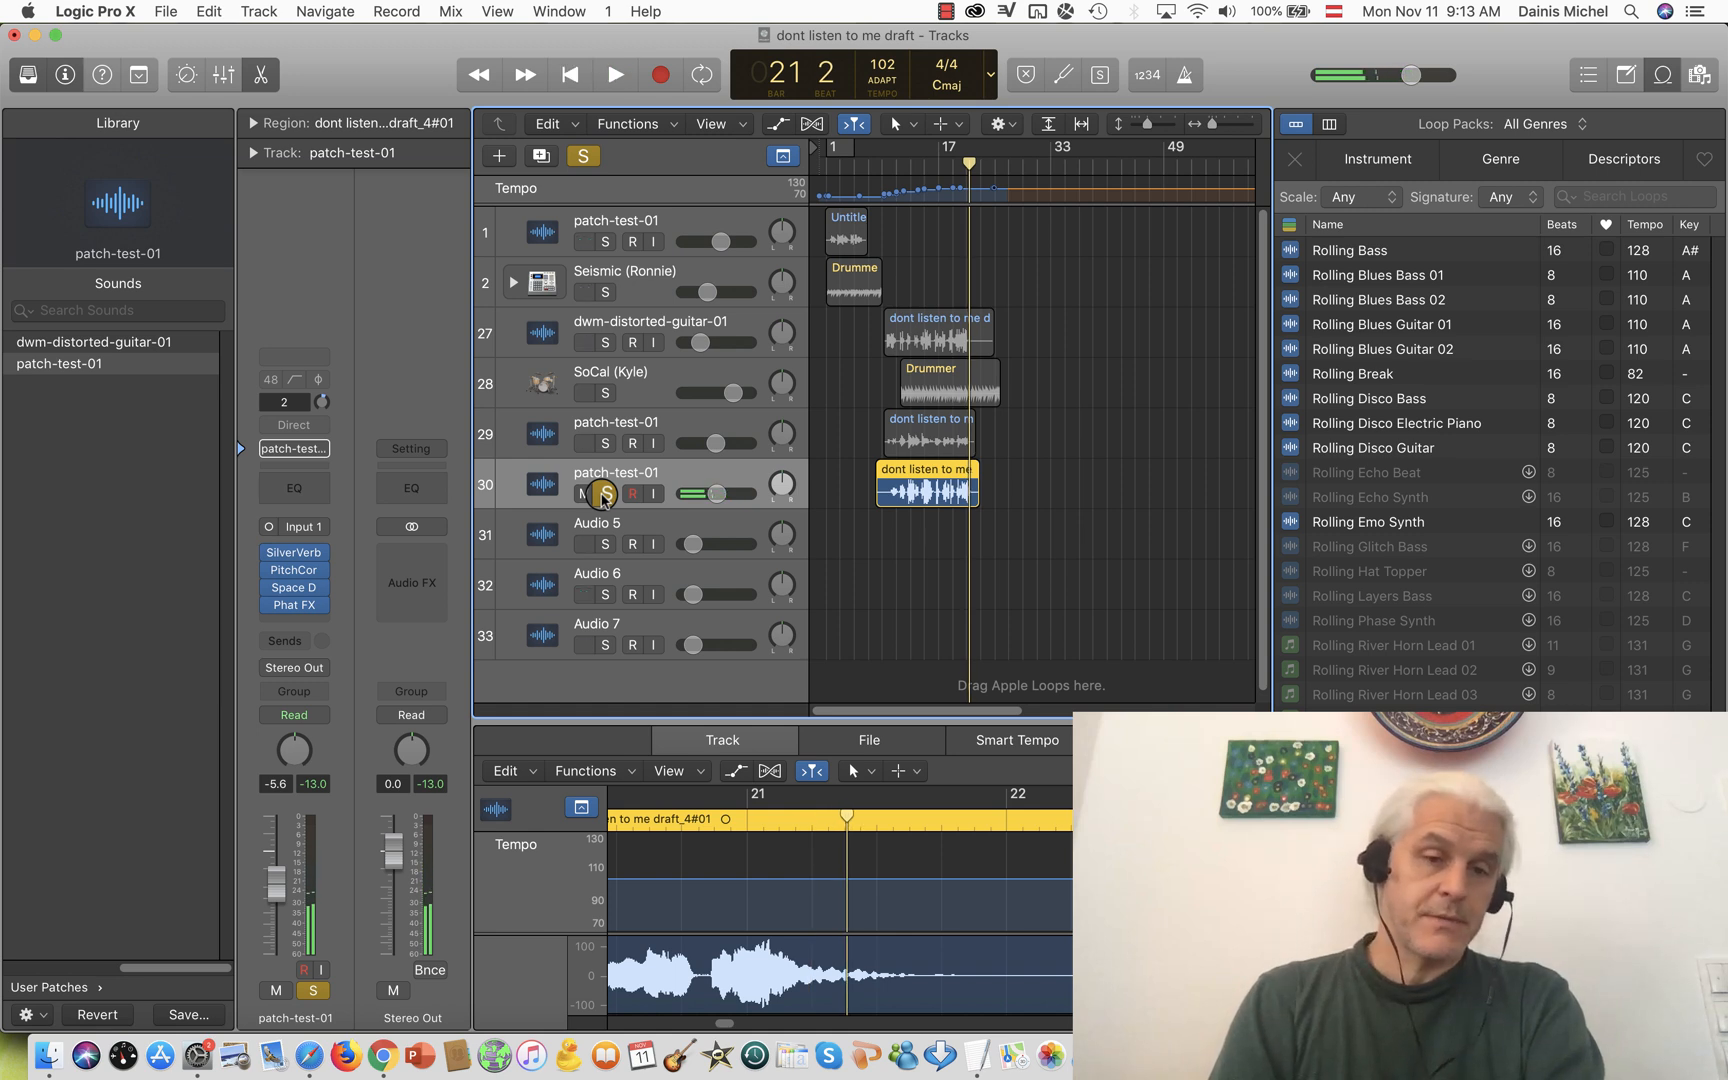
# - Examine the Pitch and Utility plug-in choices for the empty insert slot on track 30 without picking one
pyautogui.click(287, 617)
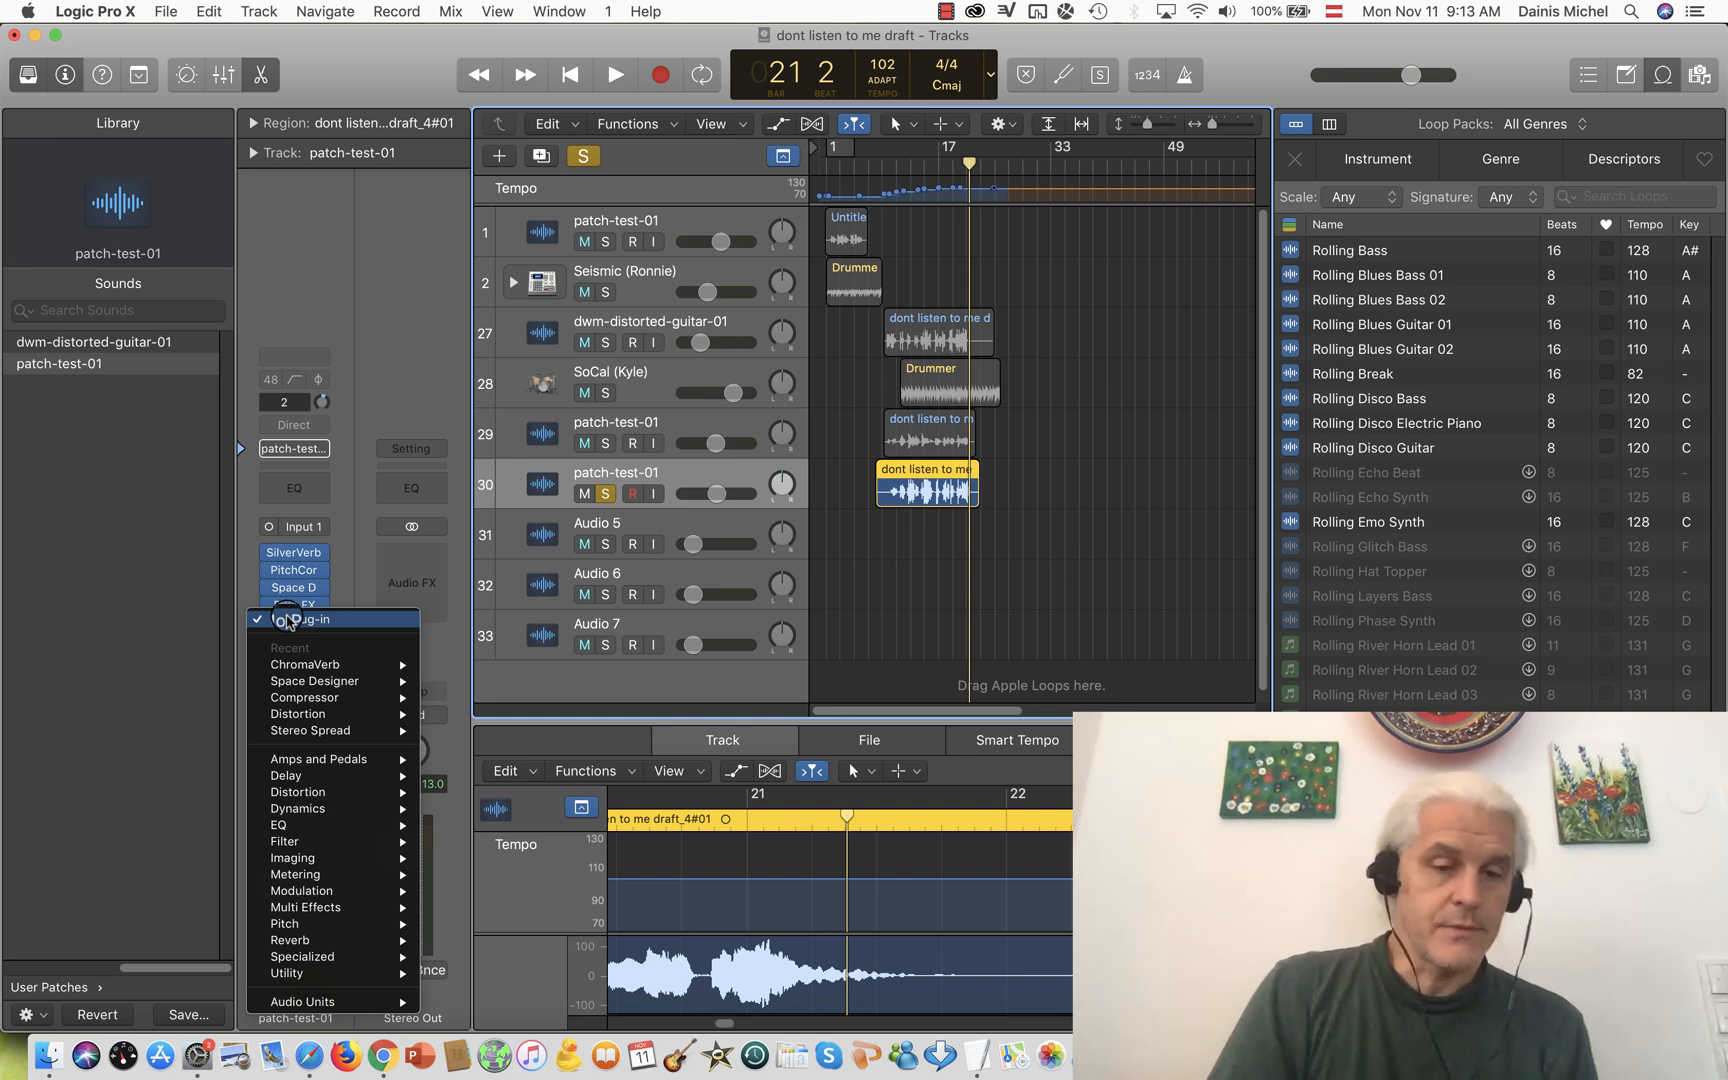
pyautogui.moveTo(291, 924)
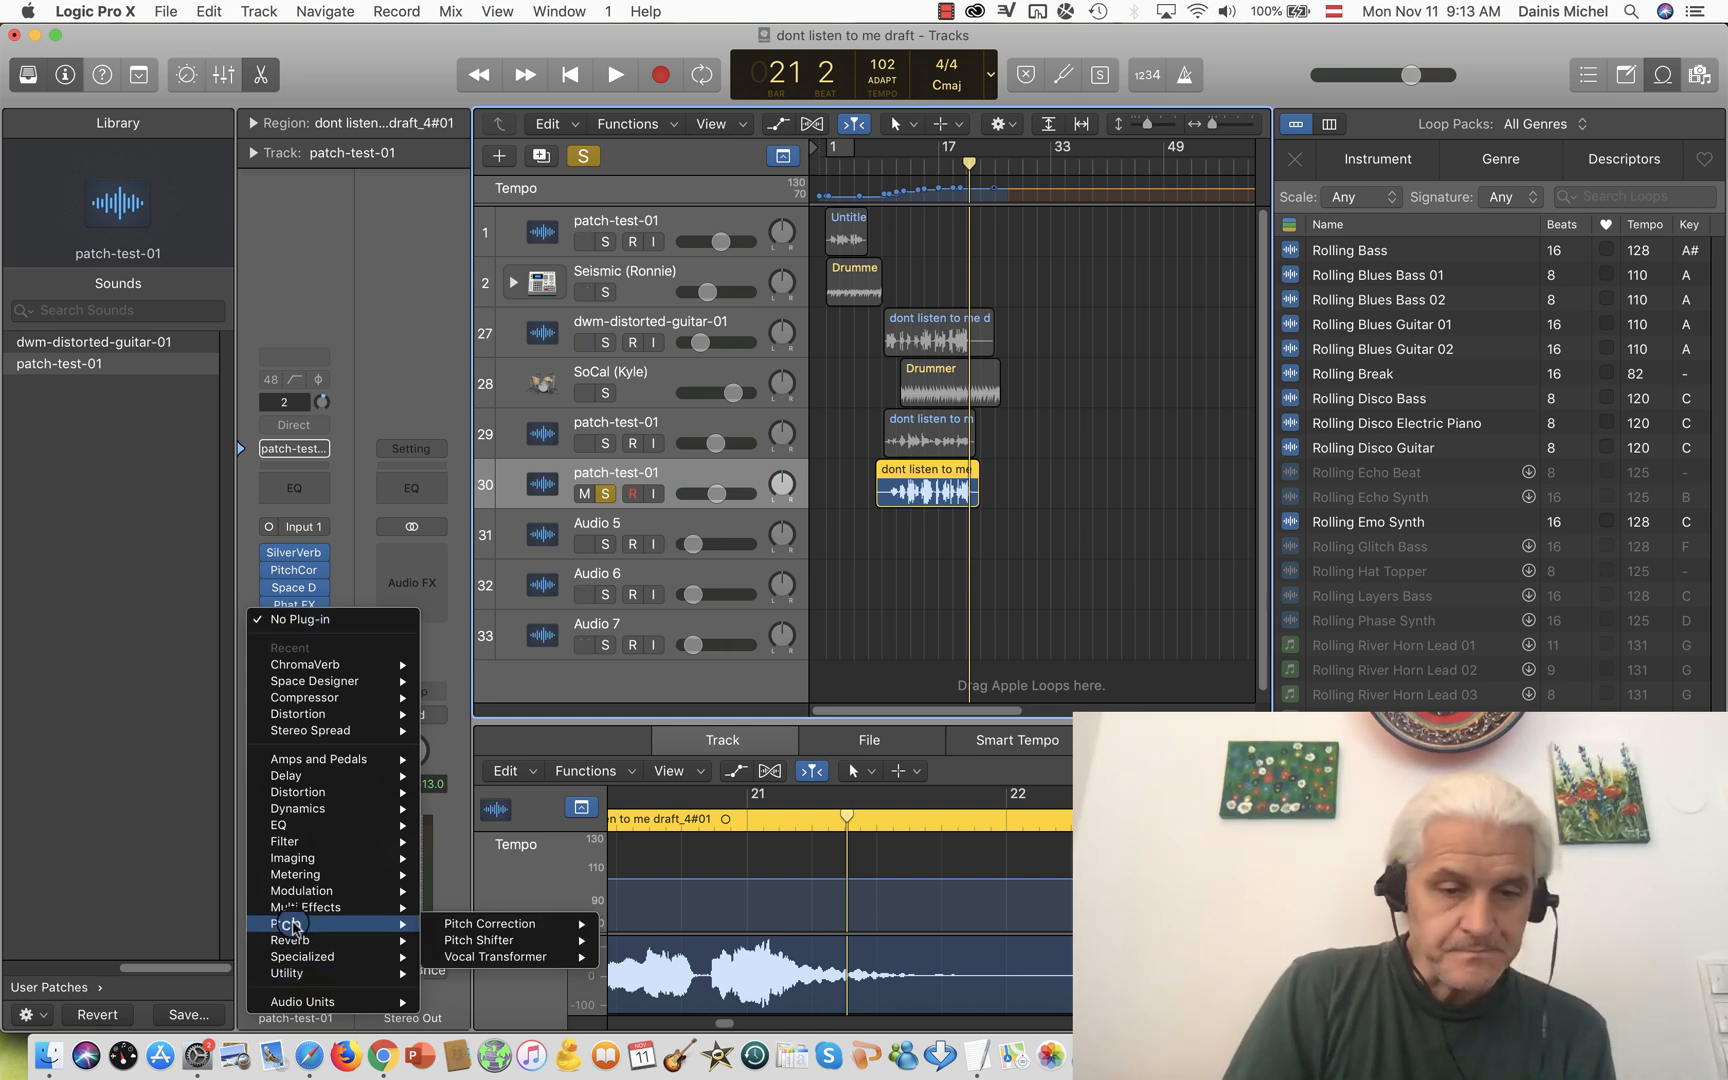
pyautogui.moveTo(451, 926)
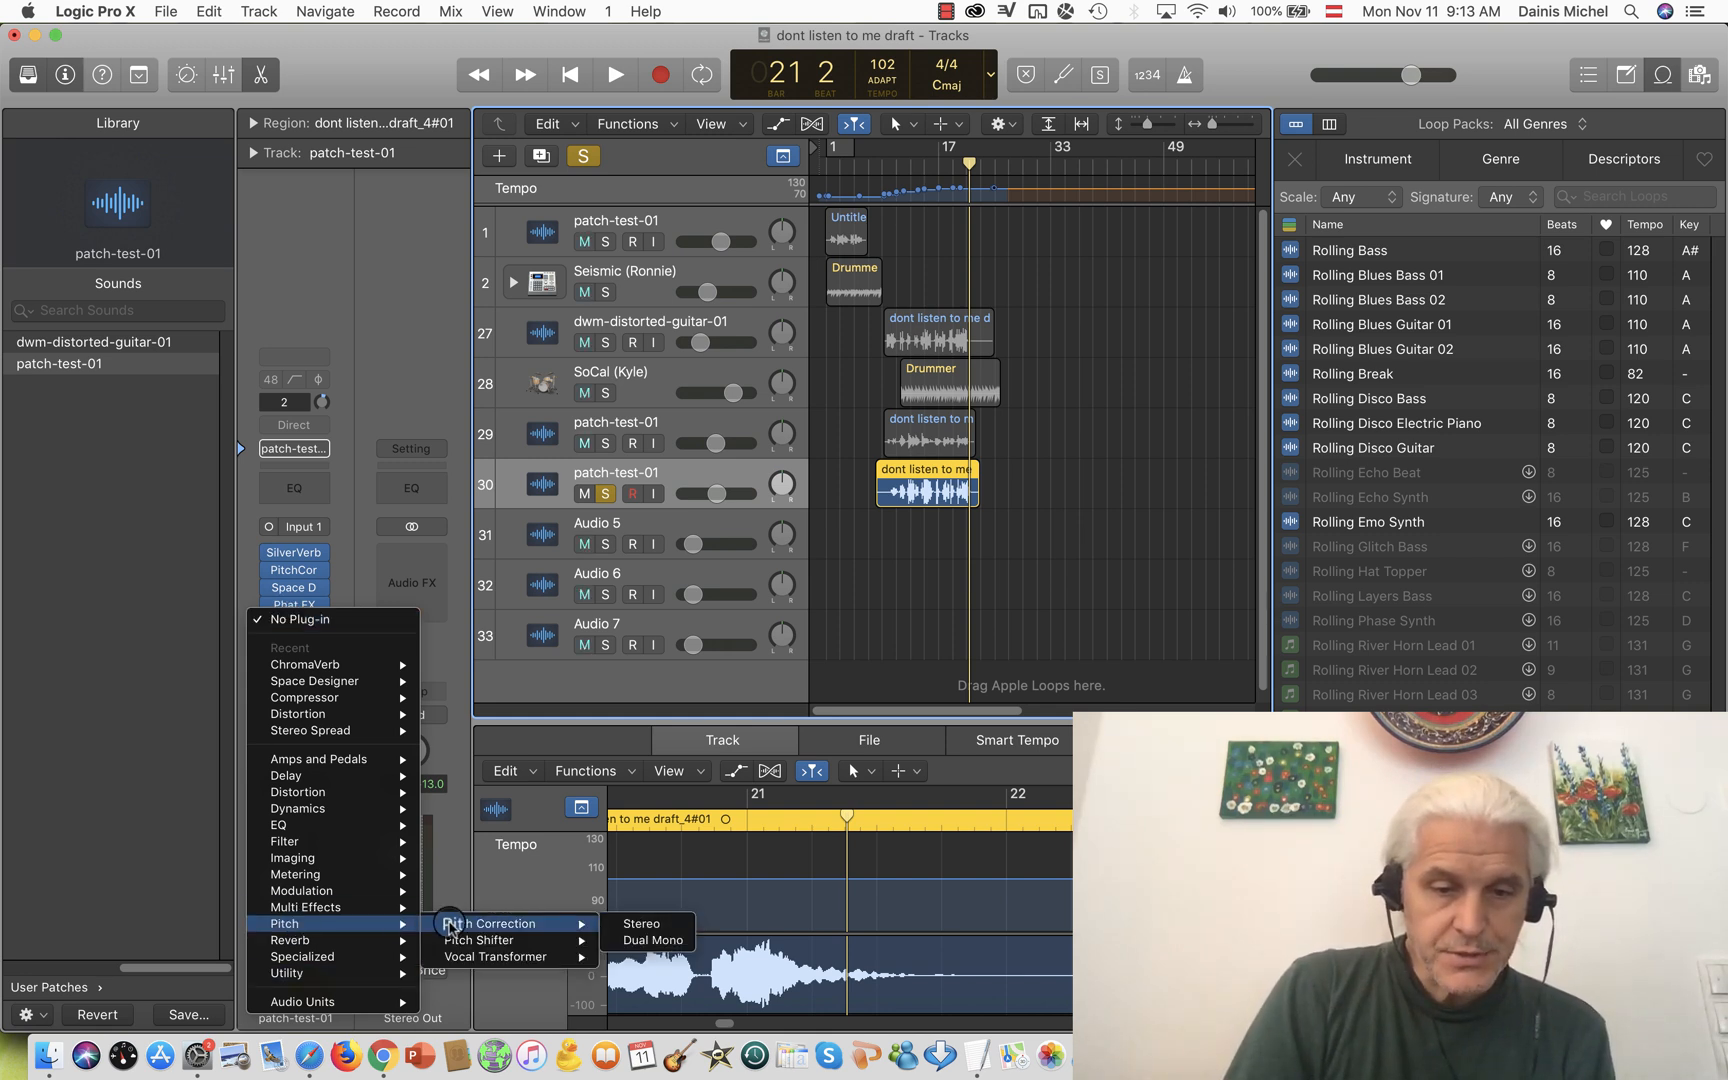
pyautogui.press('Down')
pyautogui.press('Down')
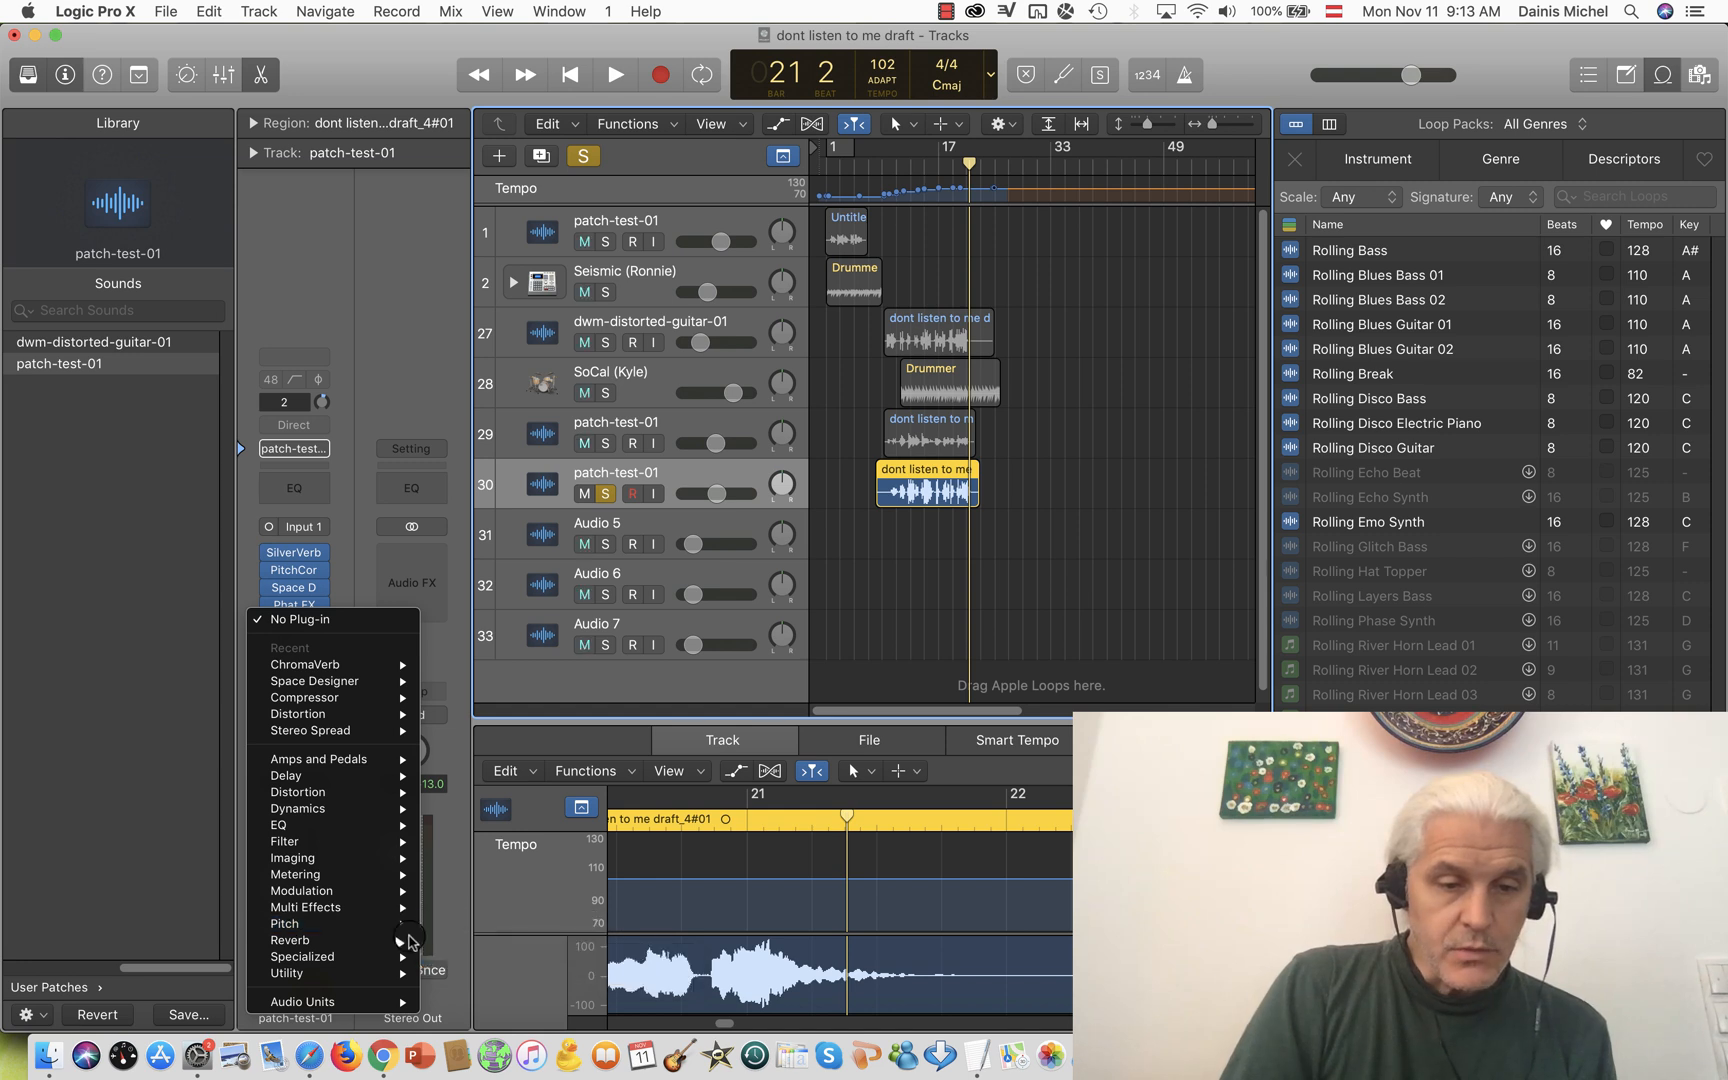
pyautogui.moveTo(292, 975)
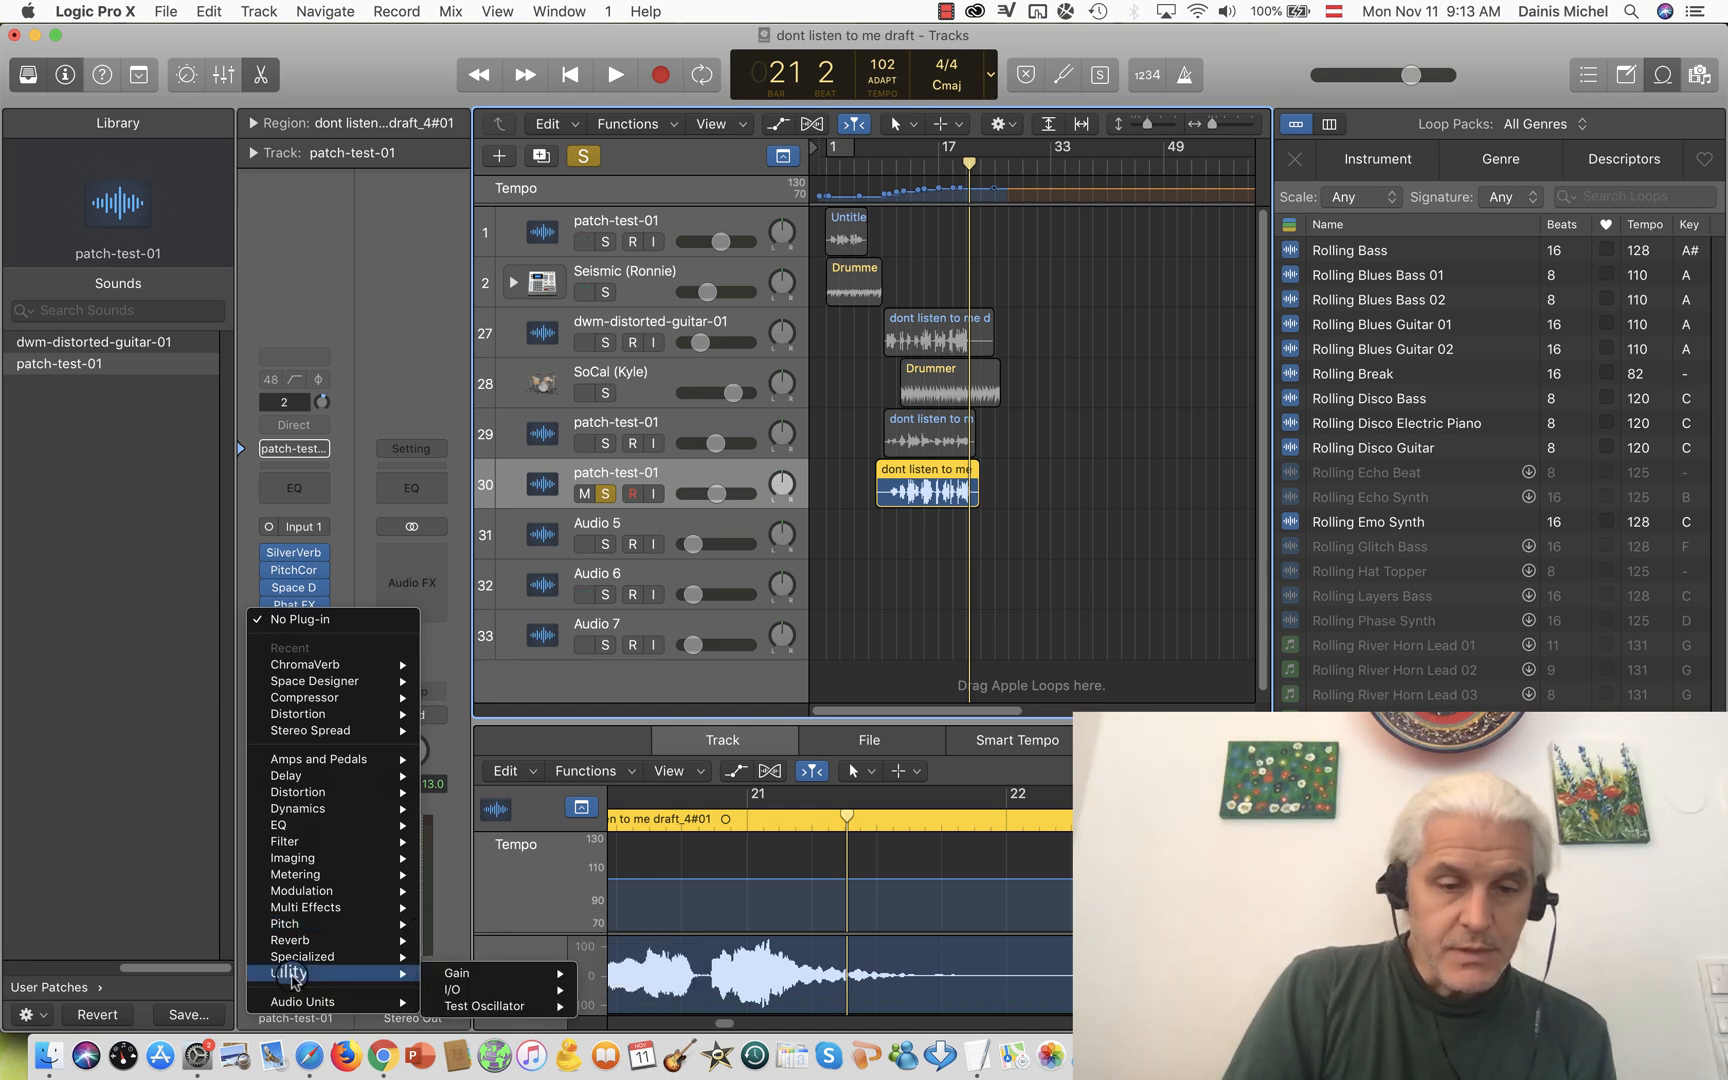
pyautogui.moveTo(466, 975)
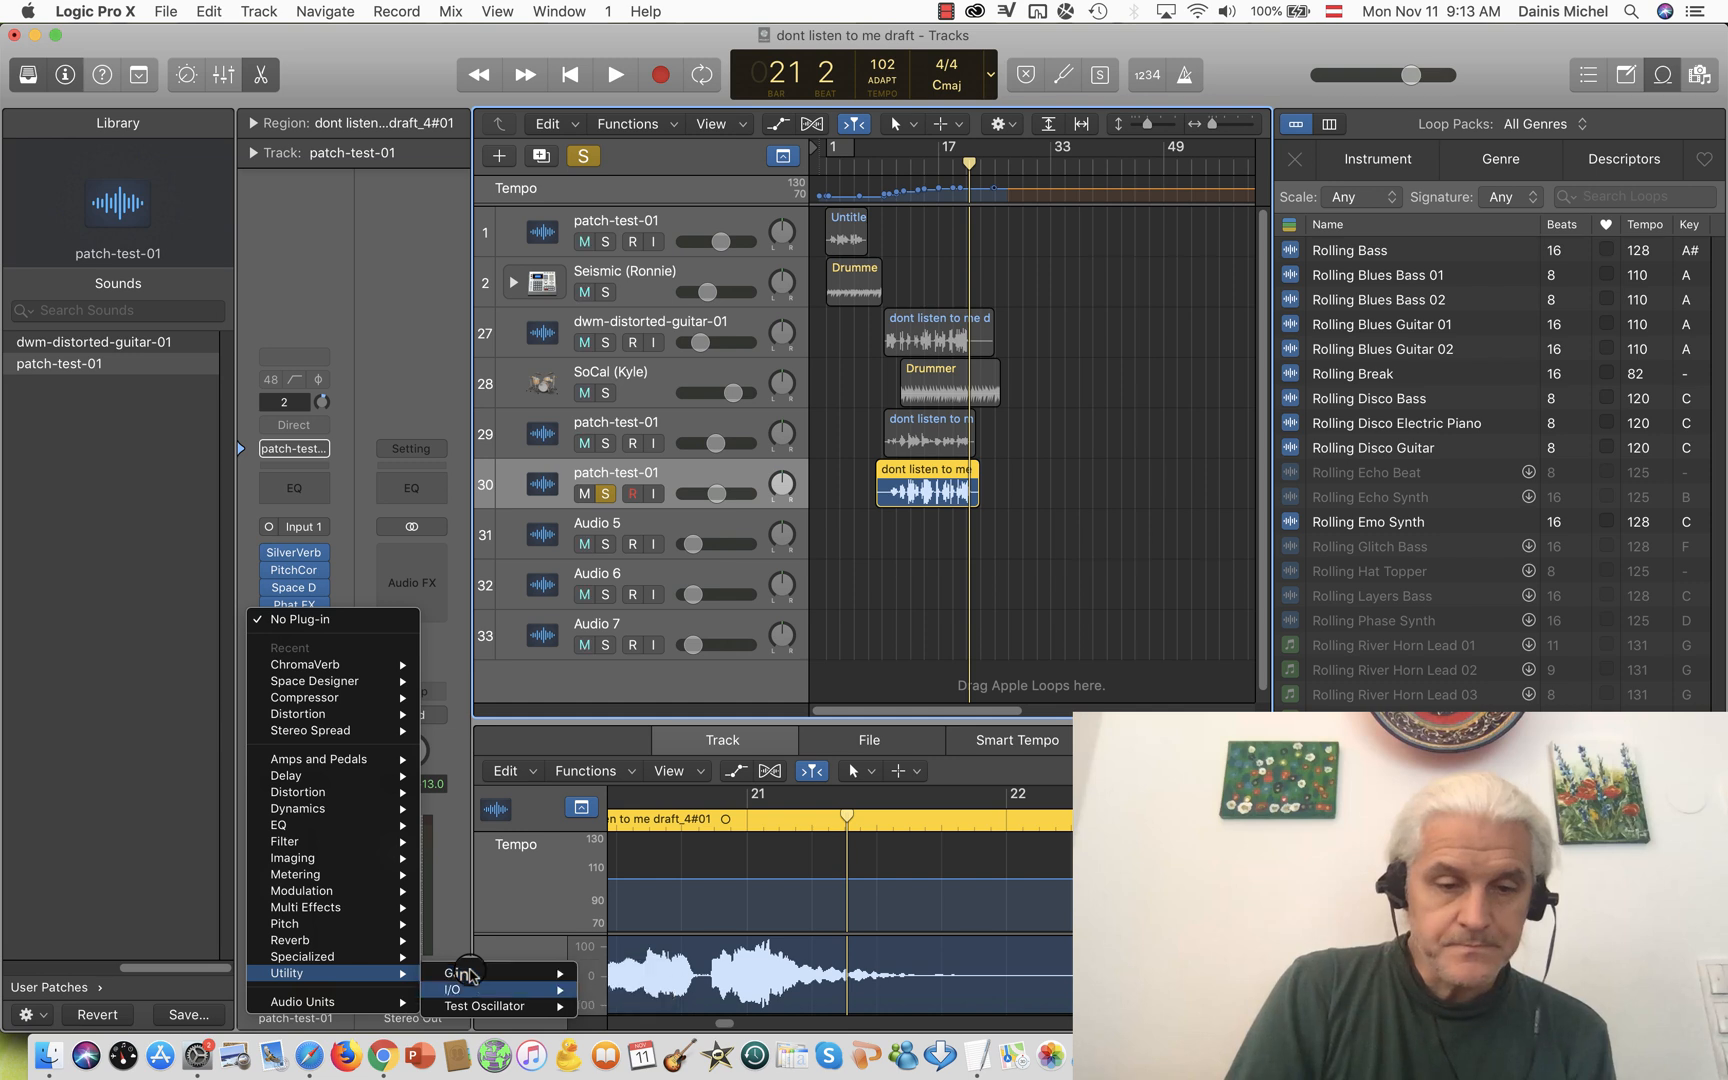
pyautogui.press('Down')
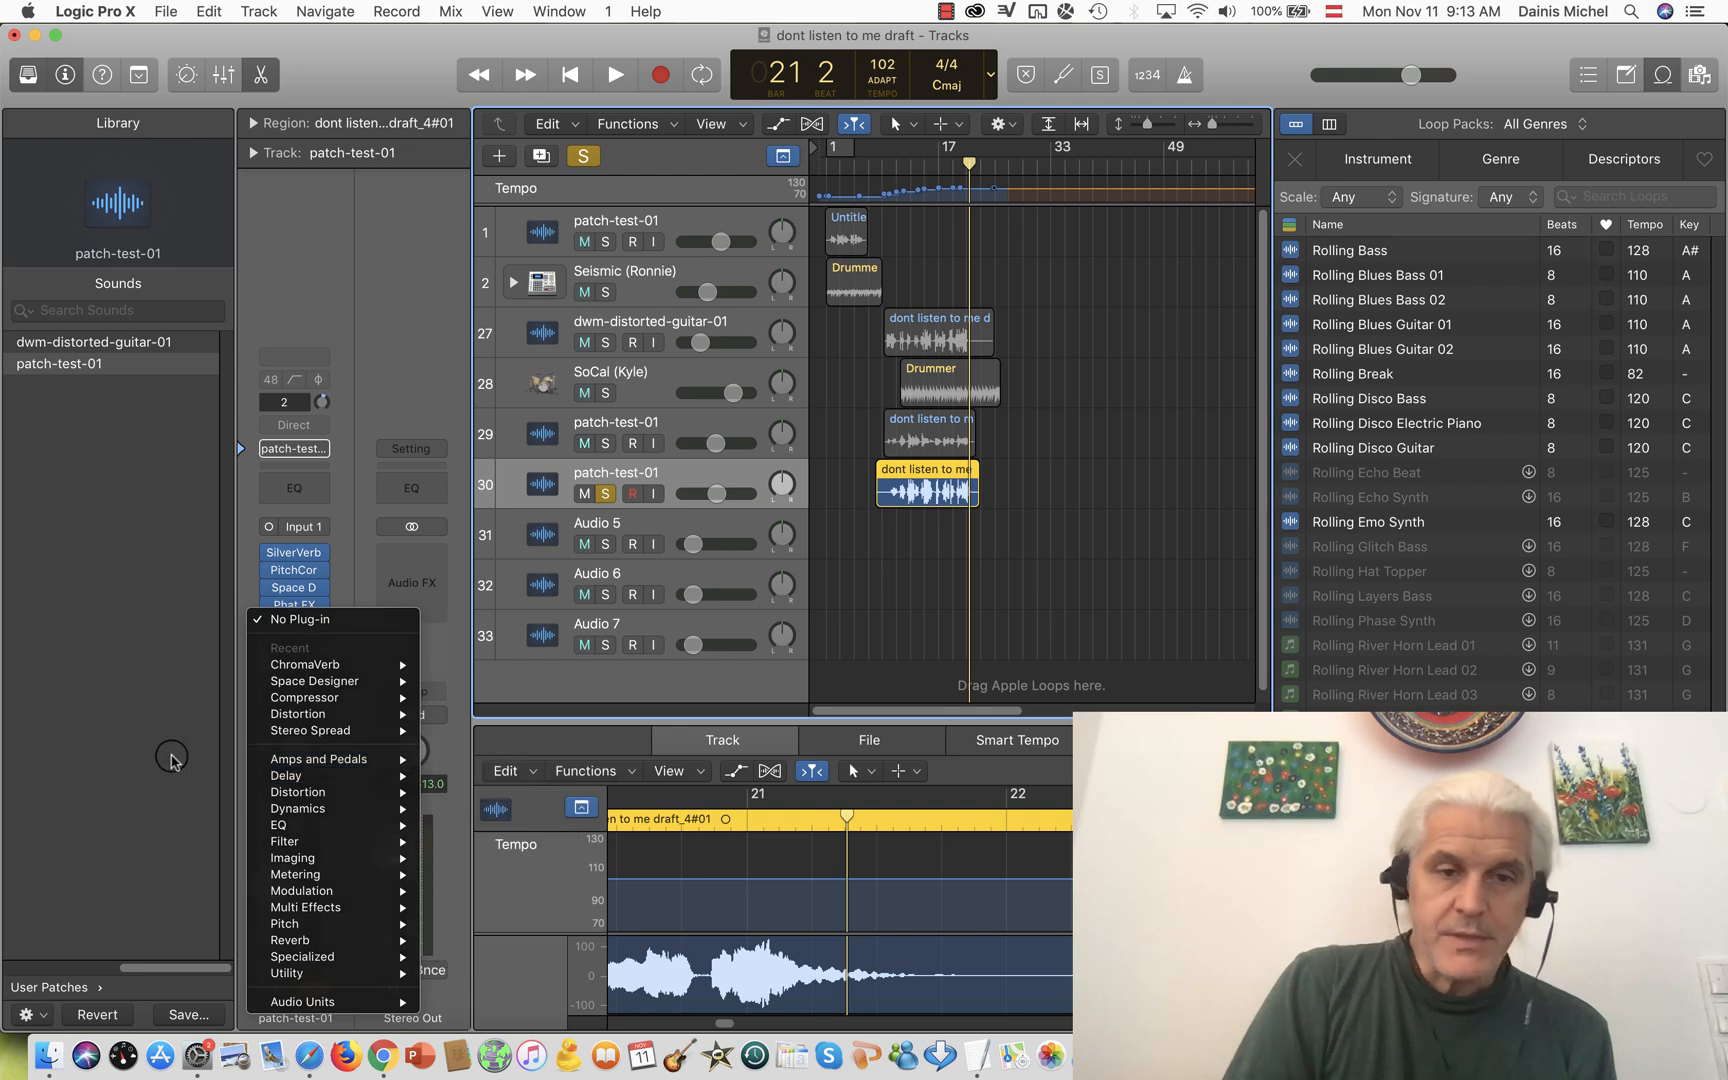
pyautogui.click(171, 757)
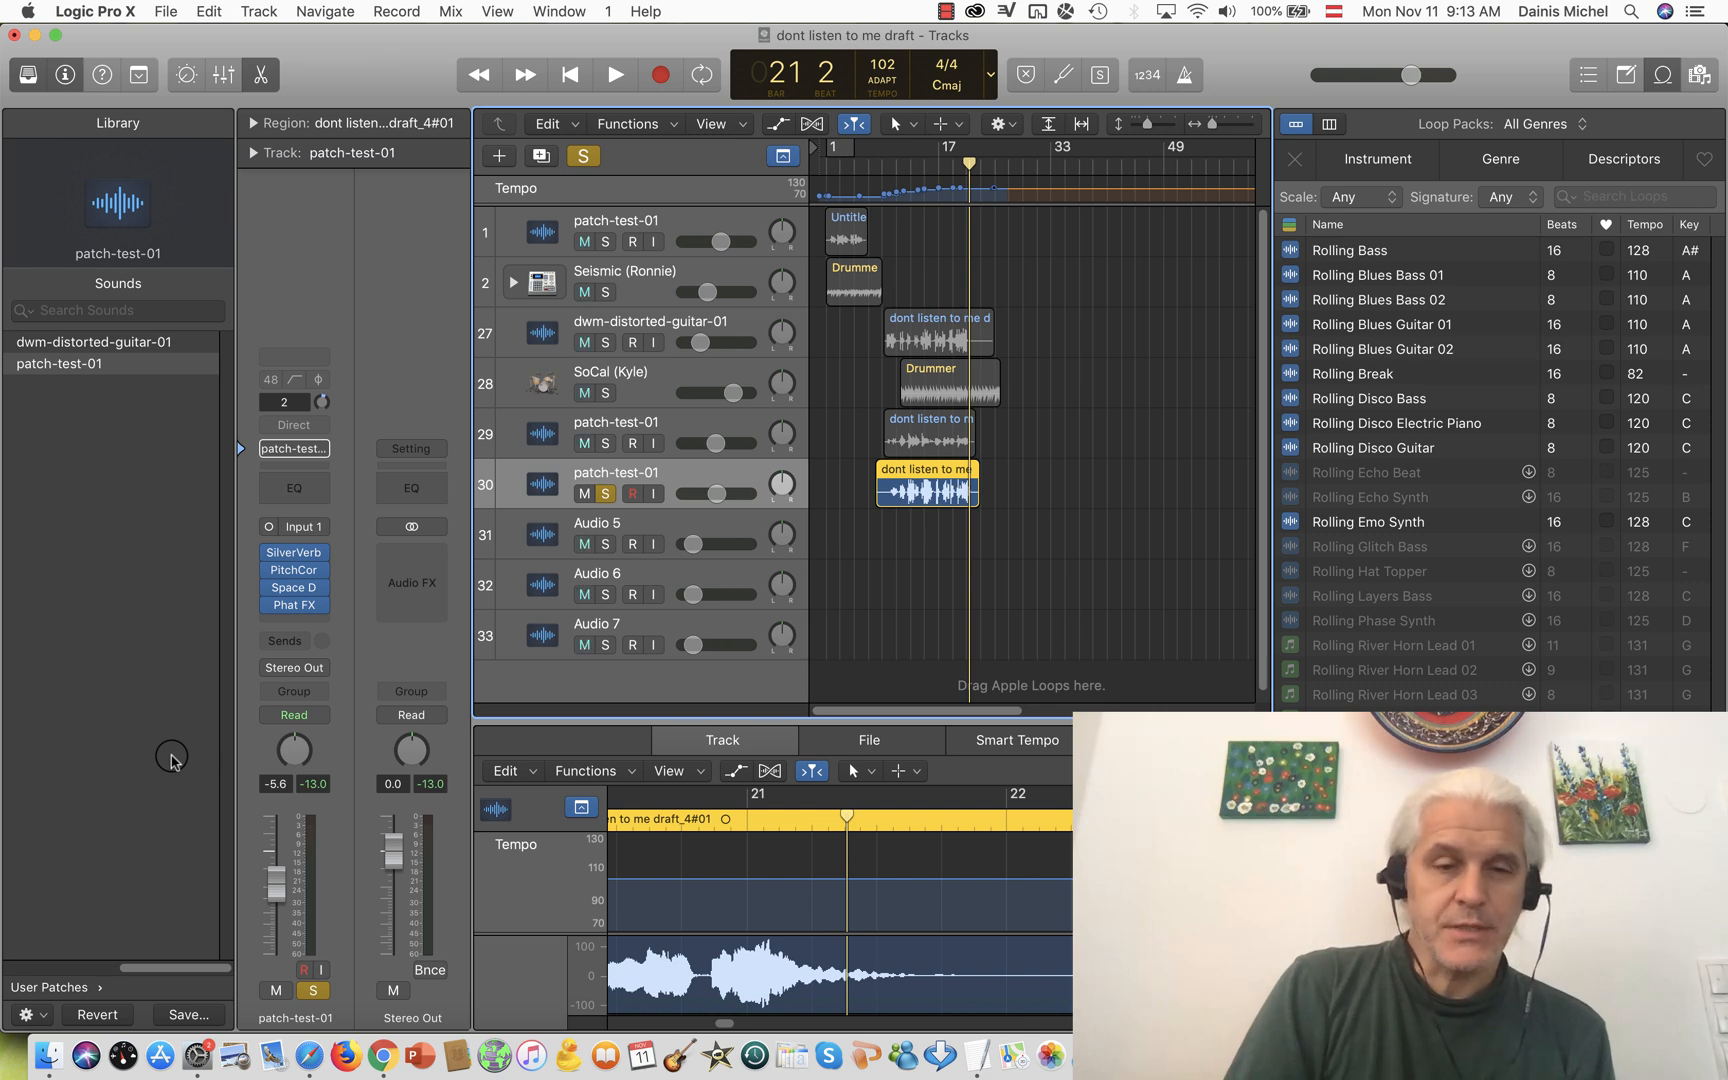
# - Insert a stereo Vocal Transformer in the empty slot on track 30, audition it from about bar 15, and close its window
pyautogui.click(306, 620)
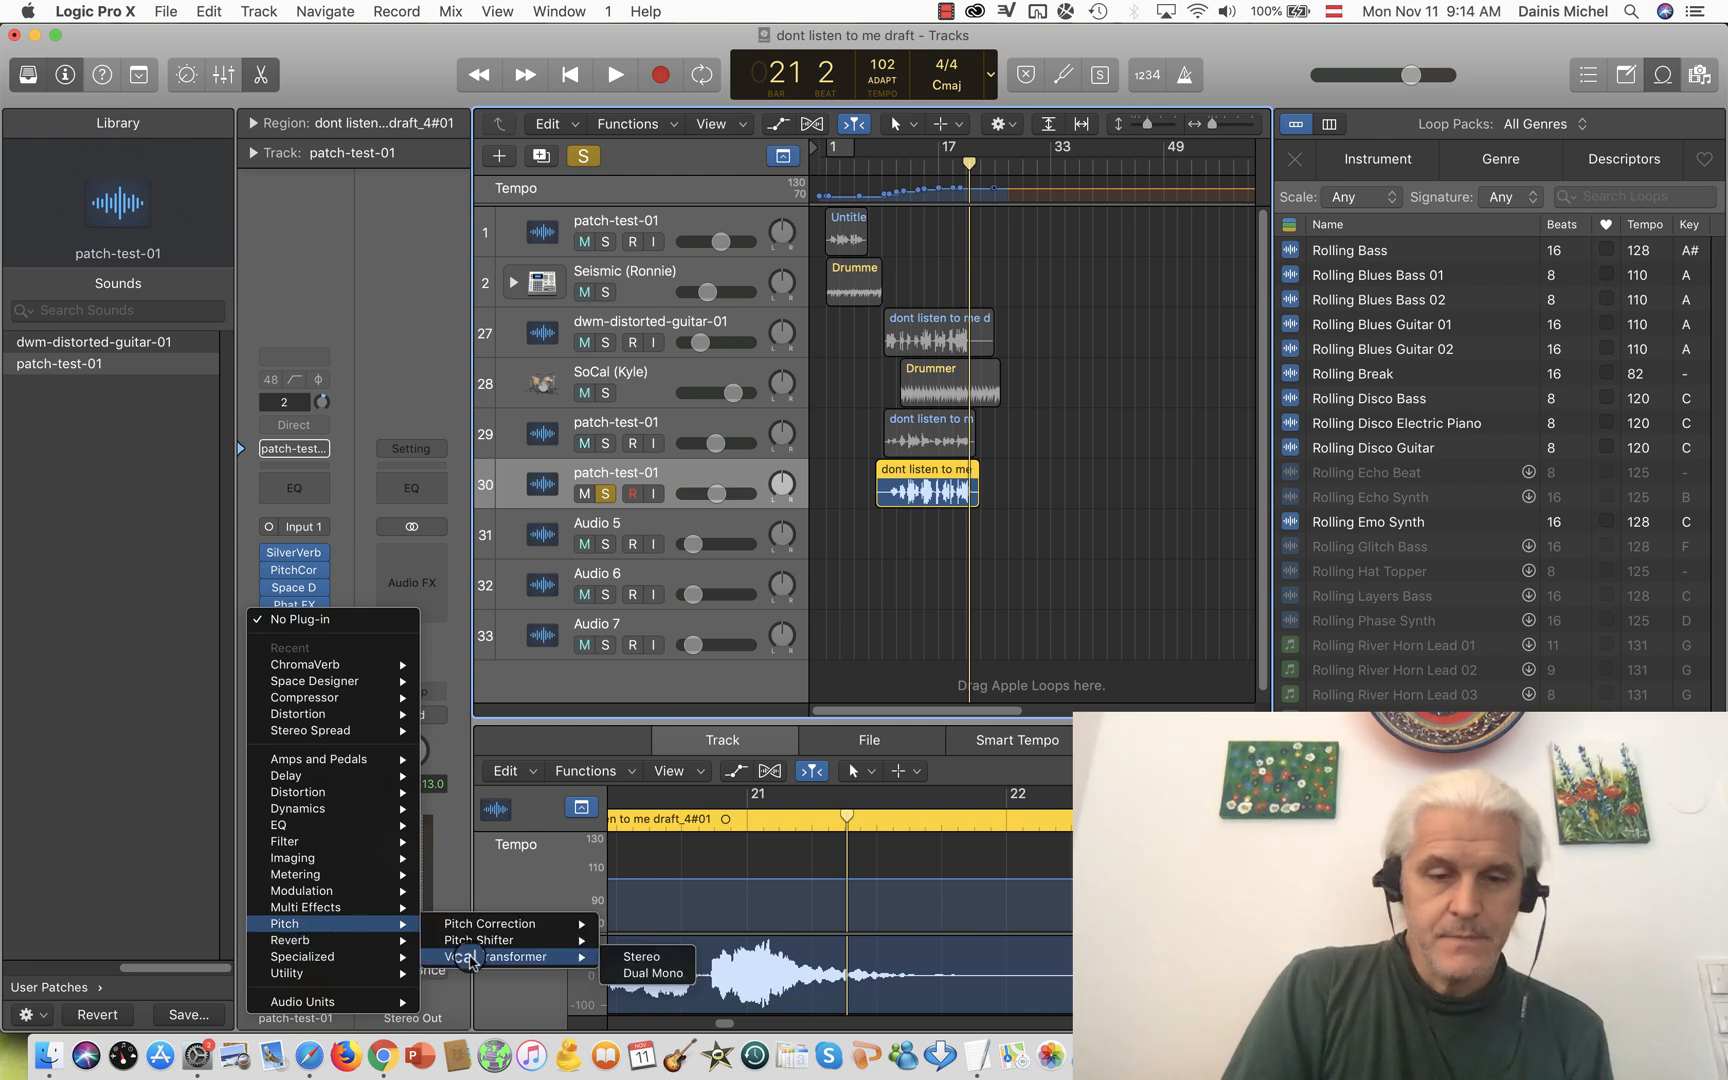
pyautogui.click(630, 957)
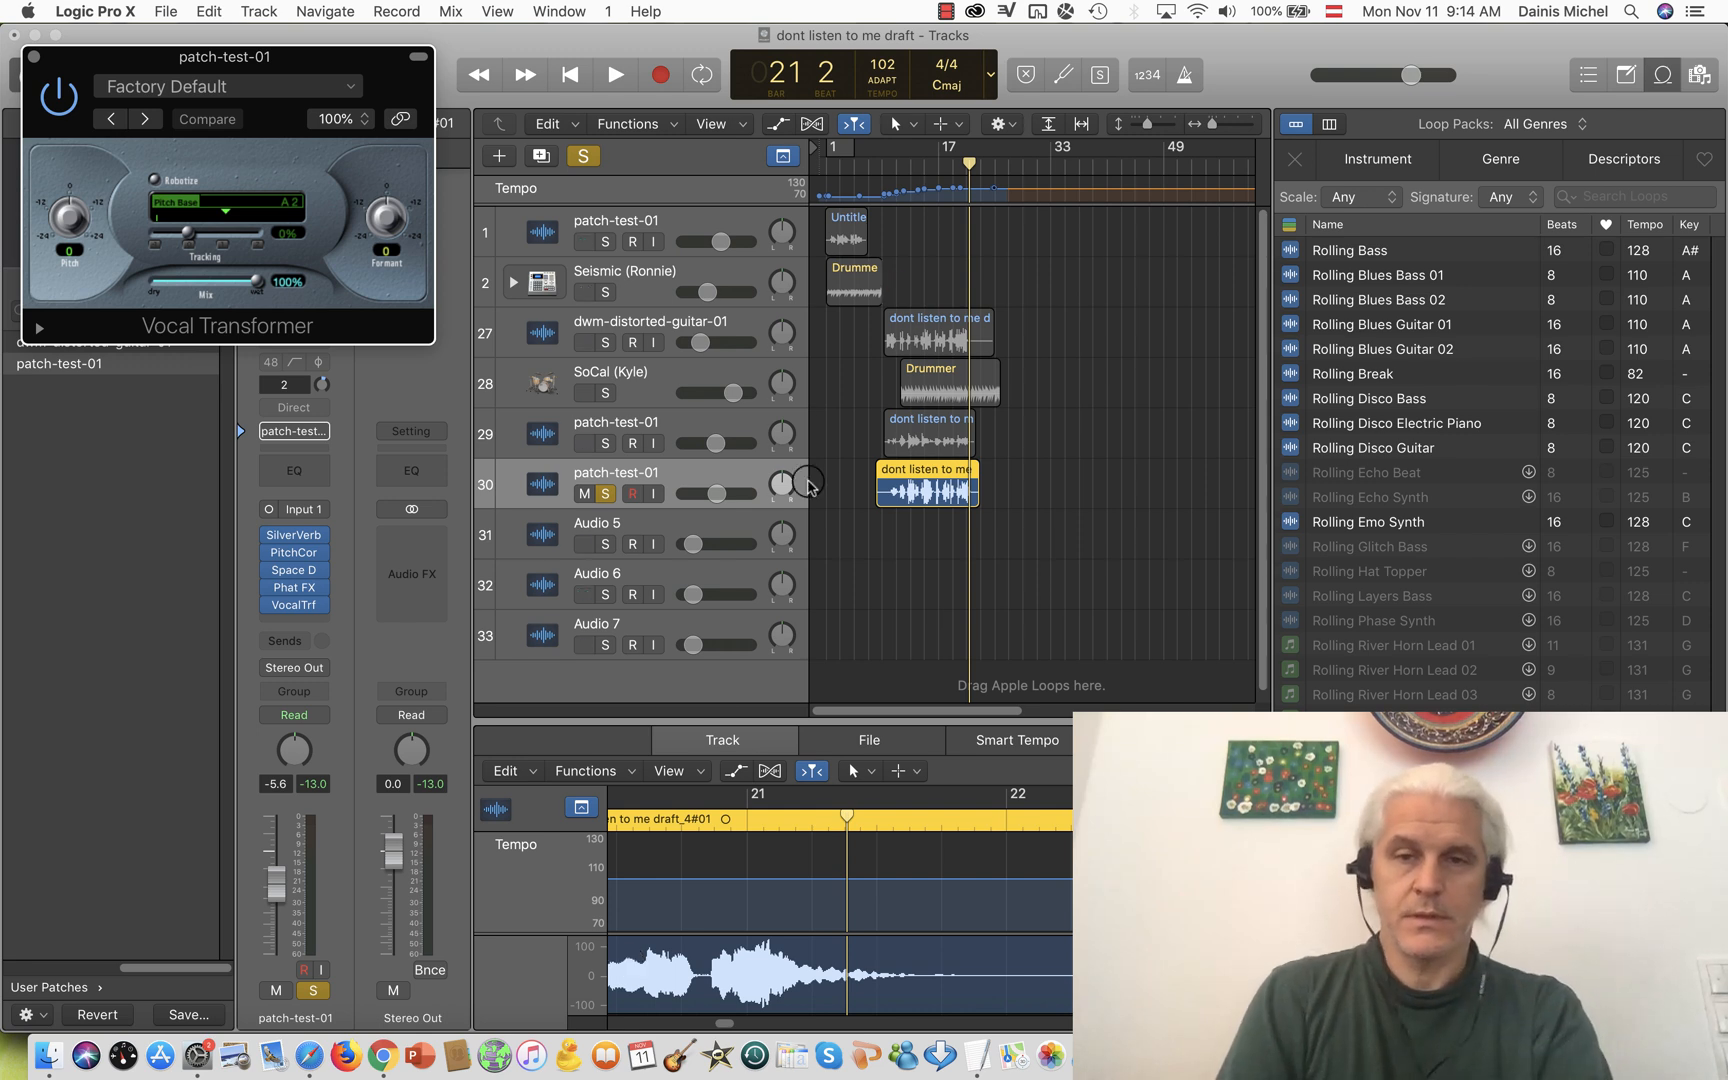
pyautogui.click(925, 168)
pyautogui.press('space')
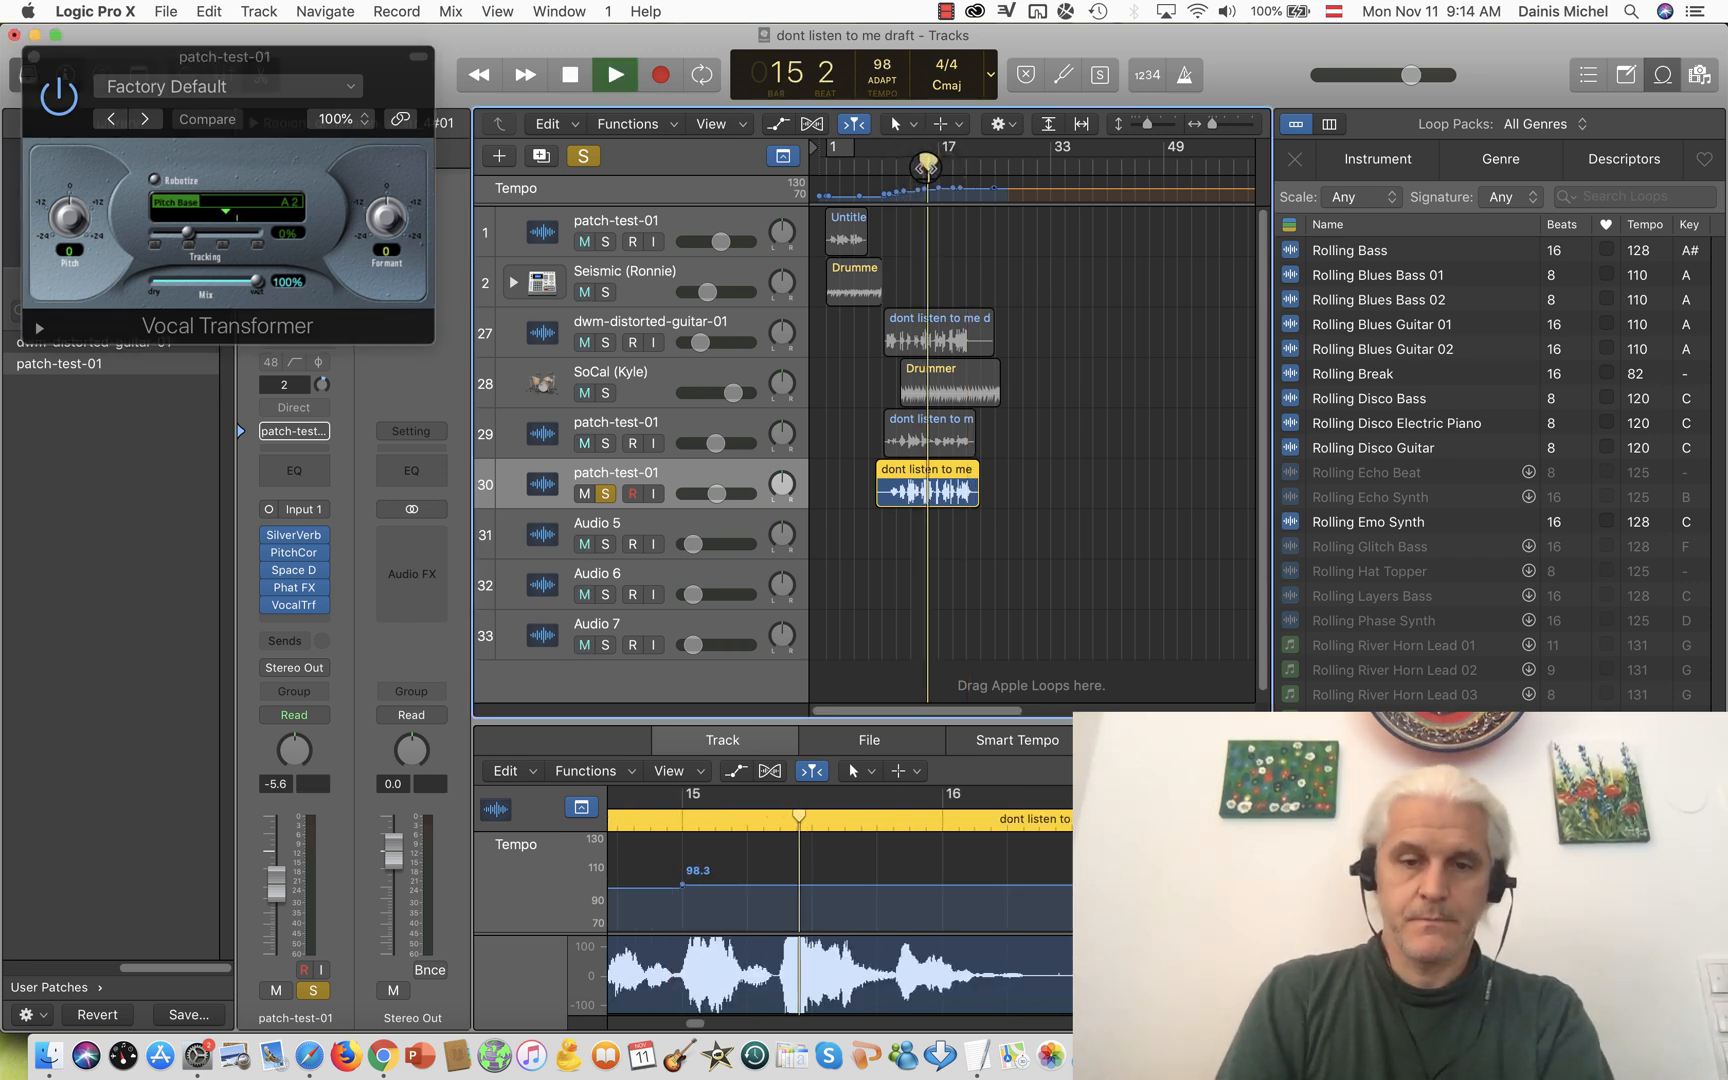
pyautogui.press('space')
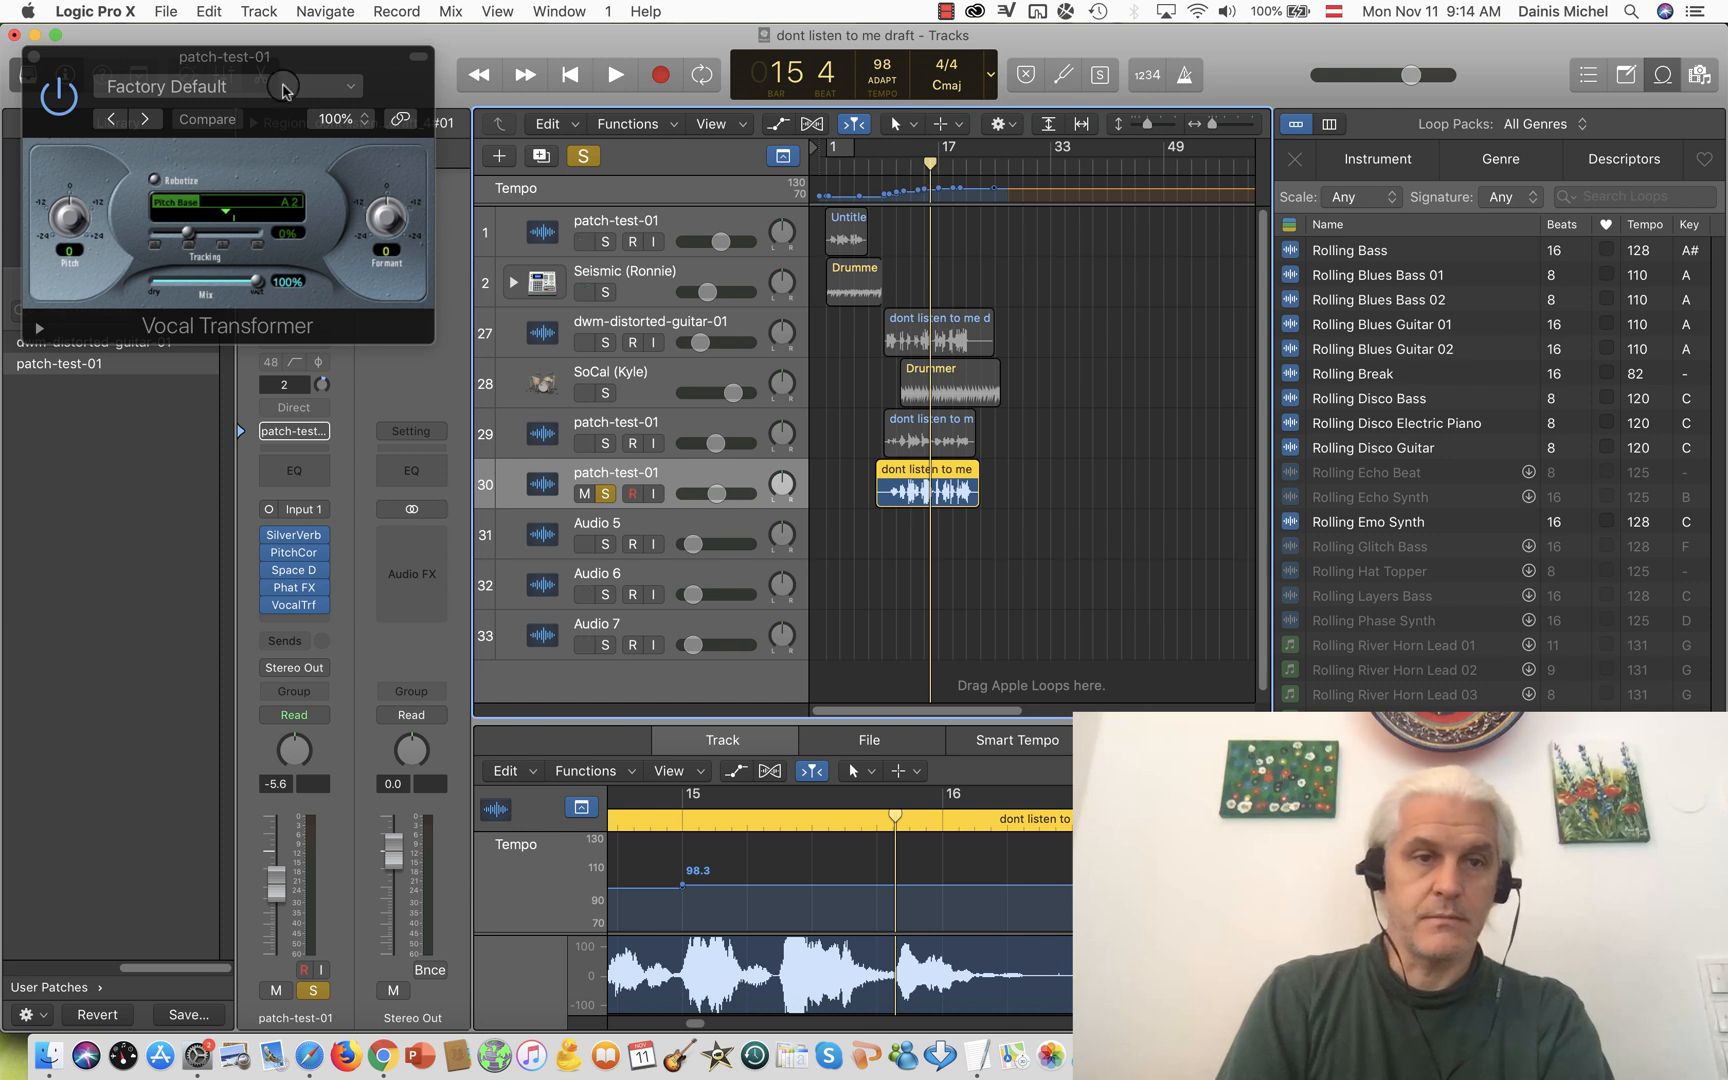
pyautogui.click(33, 57)
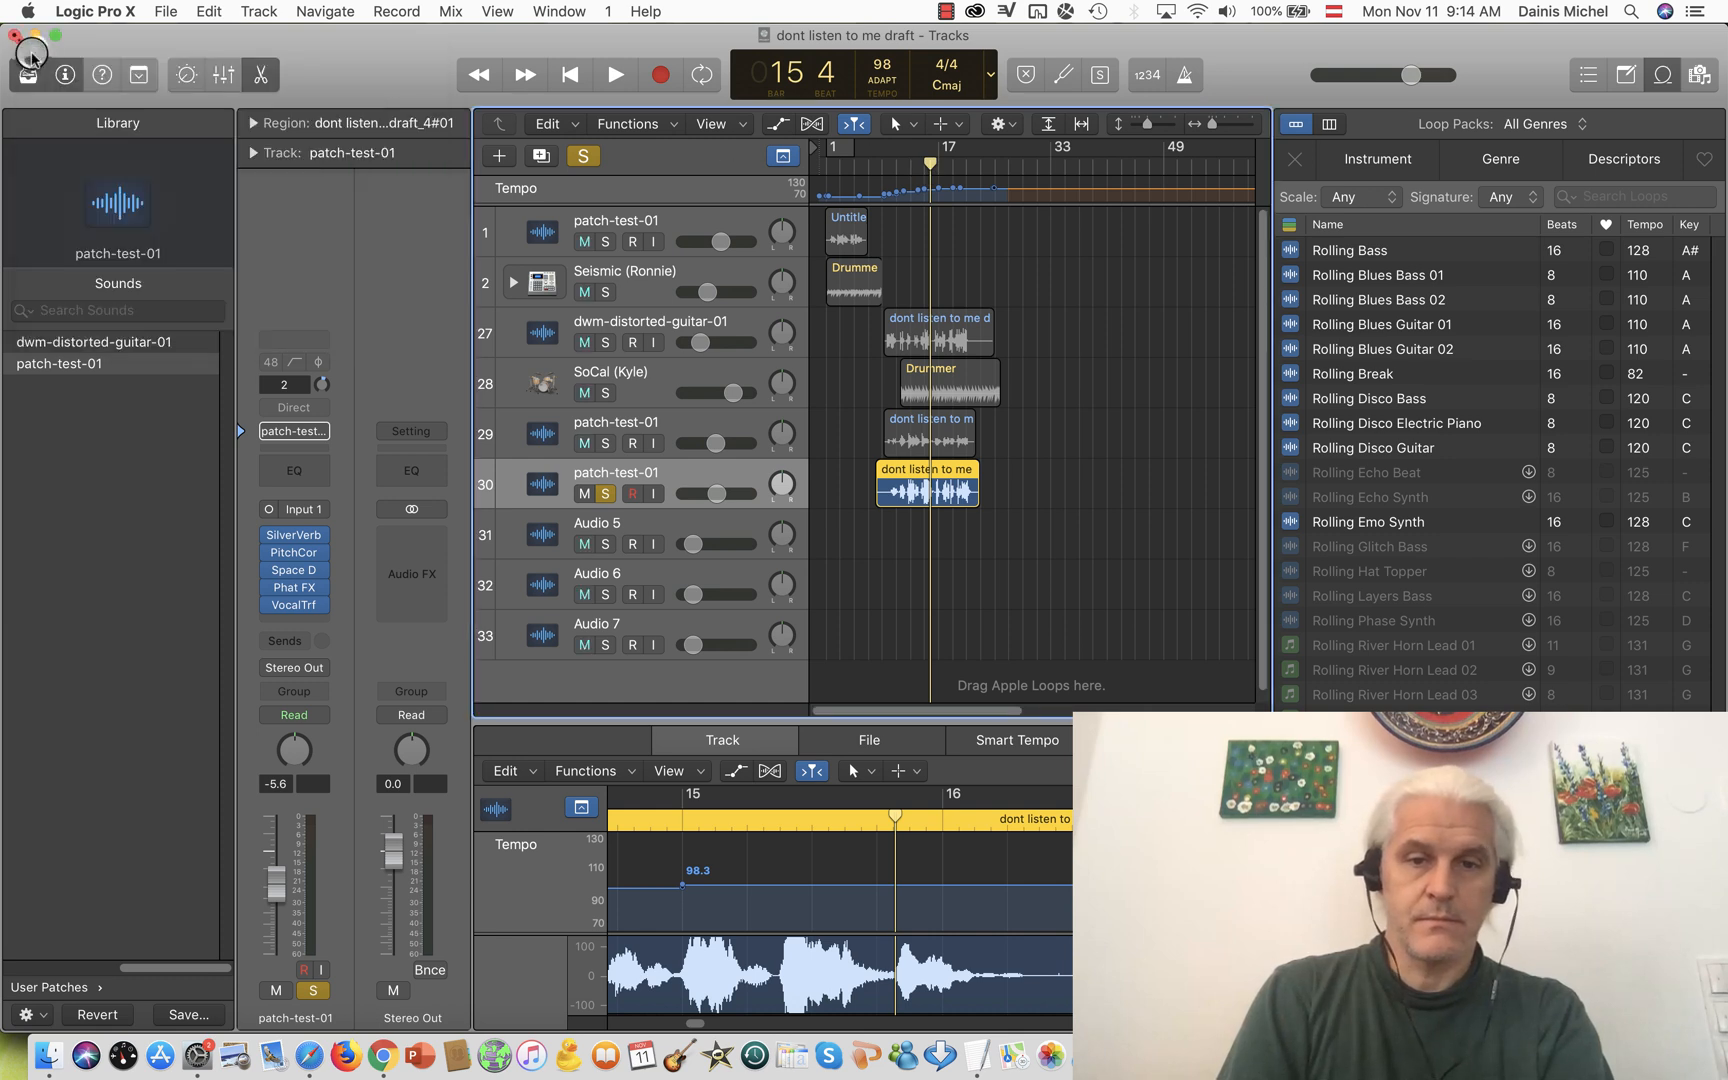
# - Bypass the Vocal Transformer on track 30 and audition the soloed track from bar 13
pyautogui.click(910, 165)
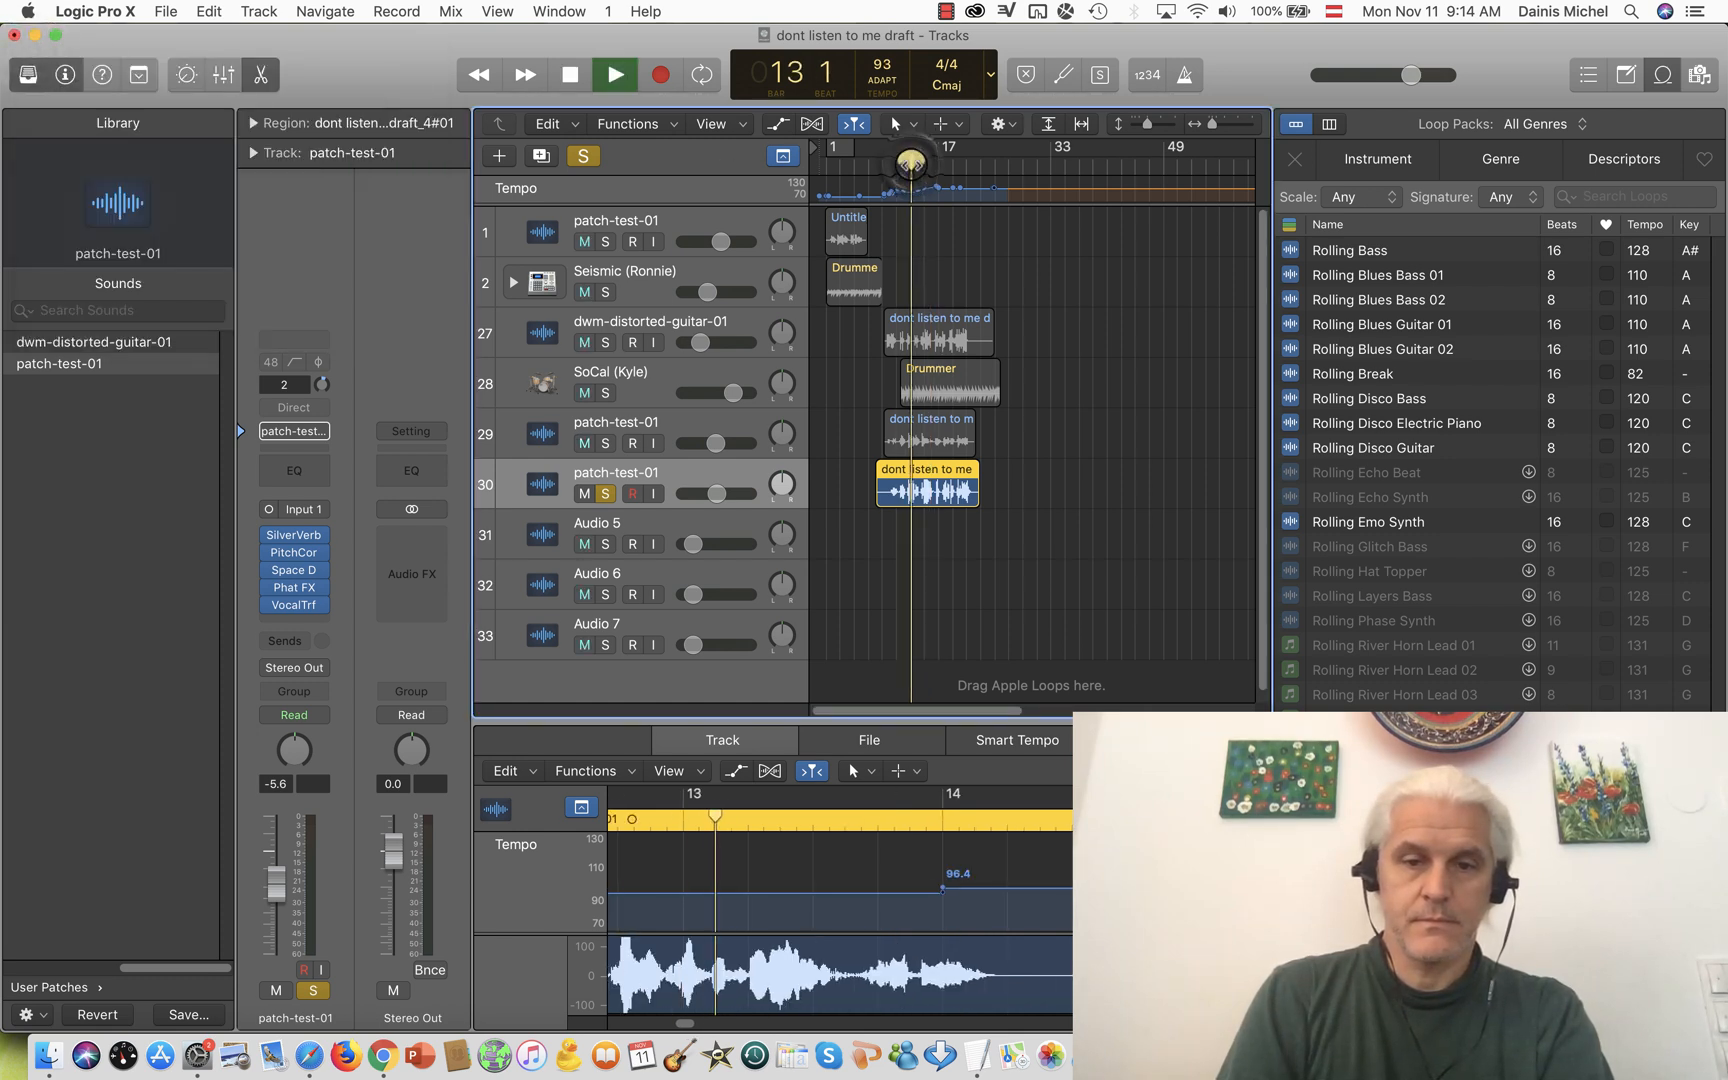
pyautogui.click(301, 605)
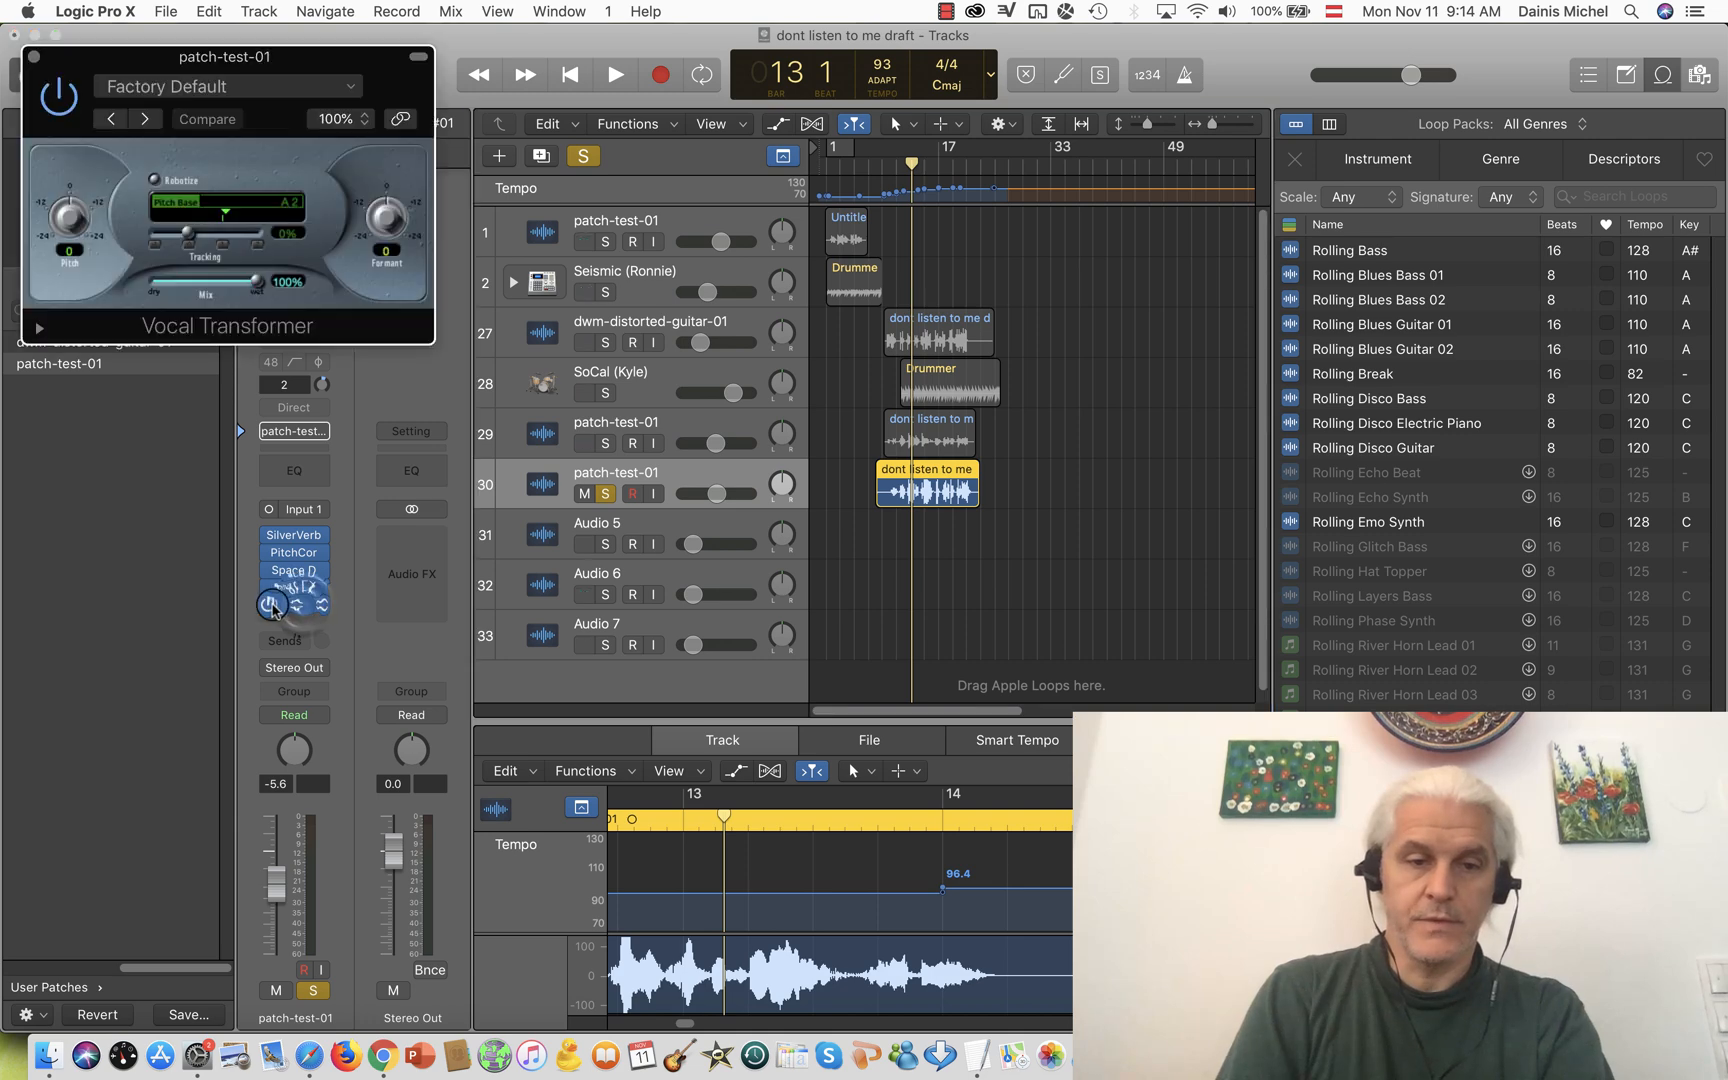
pyautogui.press('space')
pyautogui.press('space')
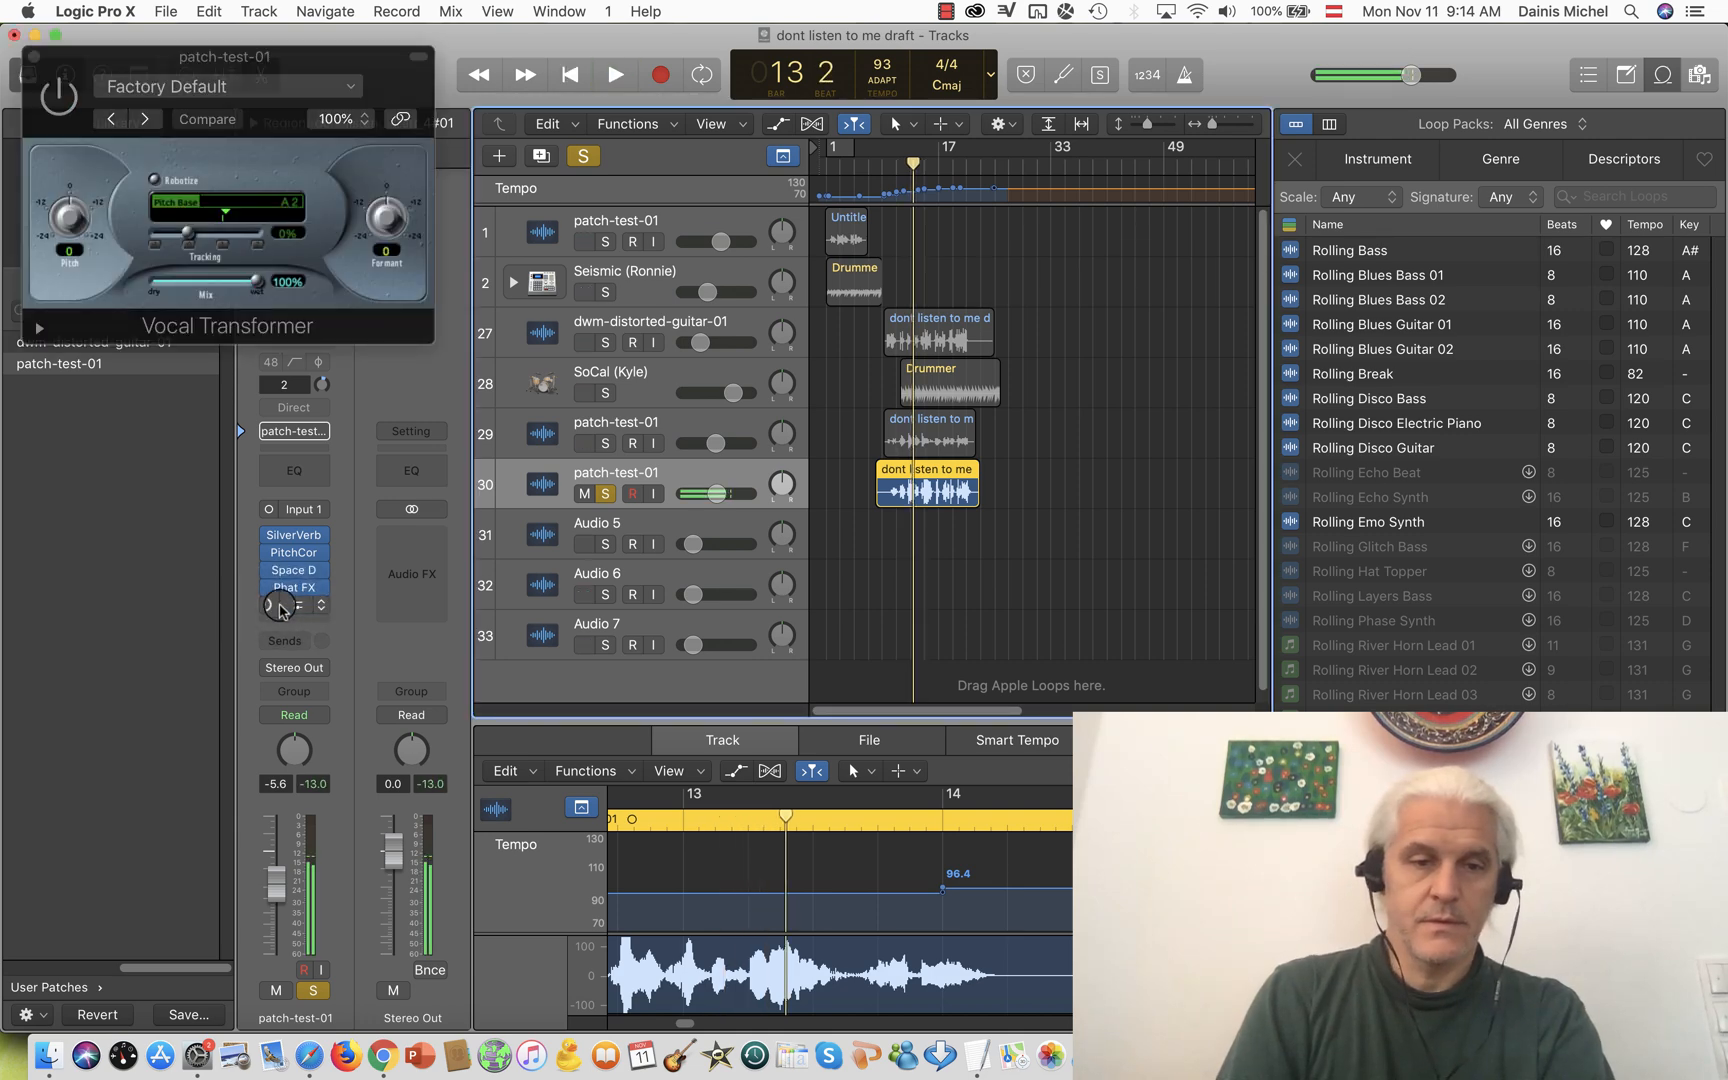
# - Replace the Vocal Transformer on track 30 with a stereo Distortion plug-in and audition it around bars 13 to 14
pyautogui.click(321, 605)
pyautogui.moveTo(321, 608)
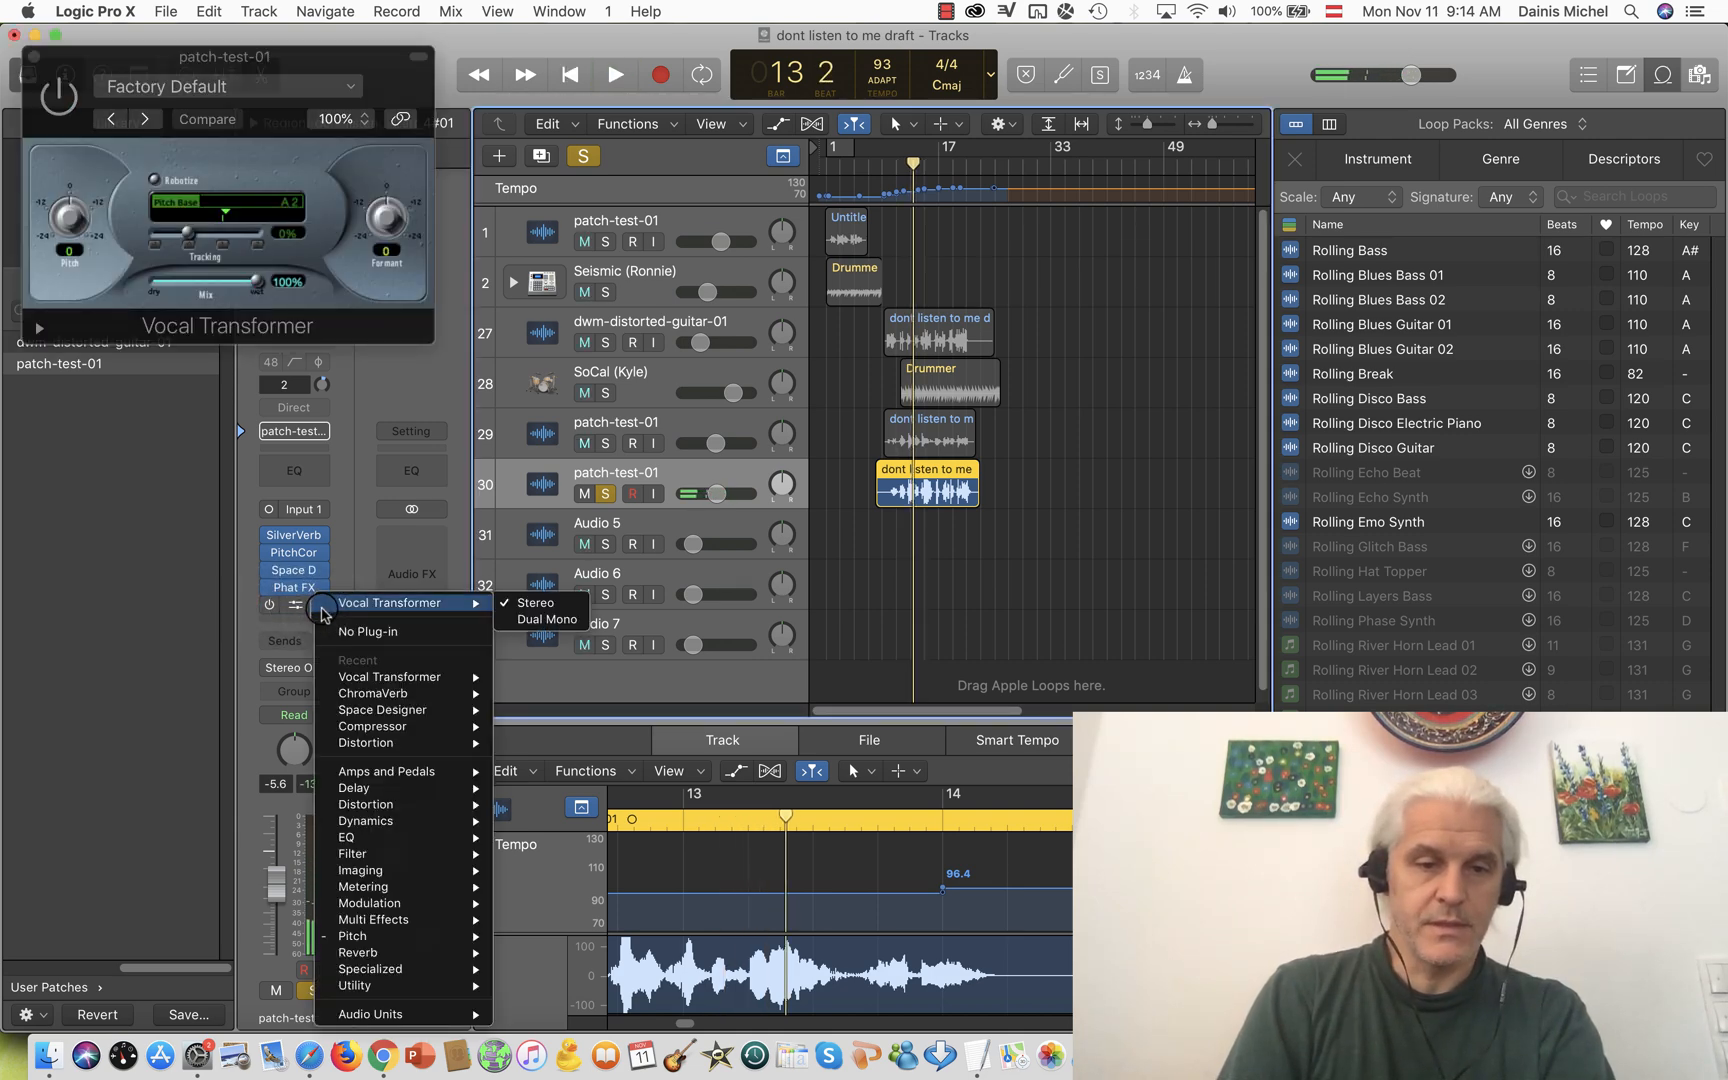
pyautogui.moveTo(343, 745)
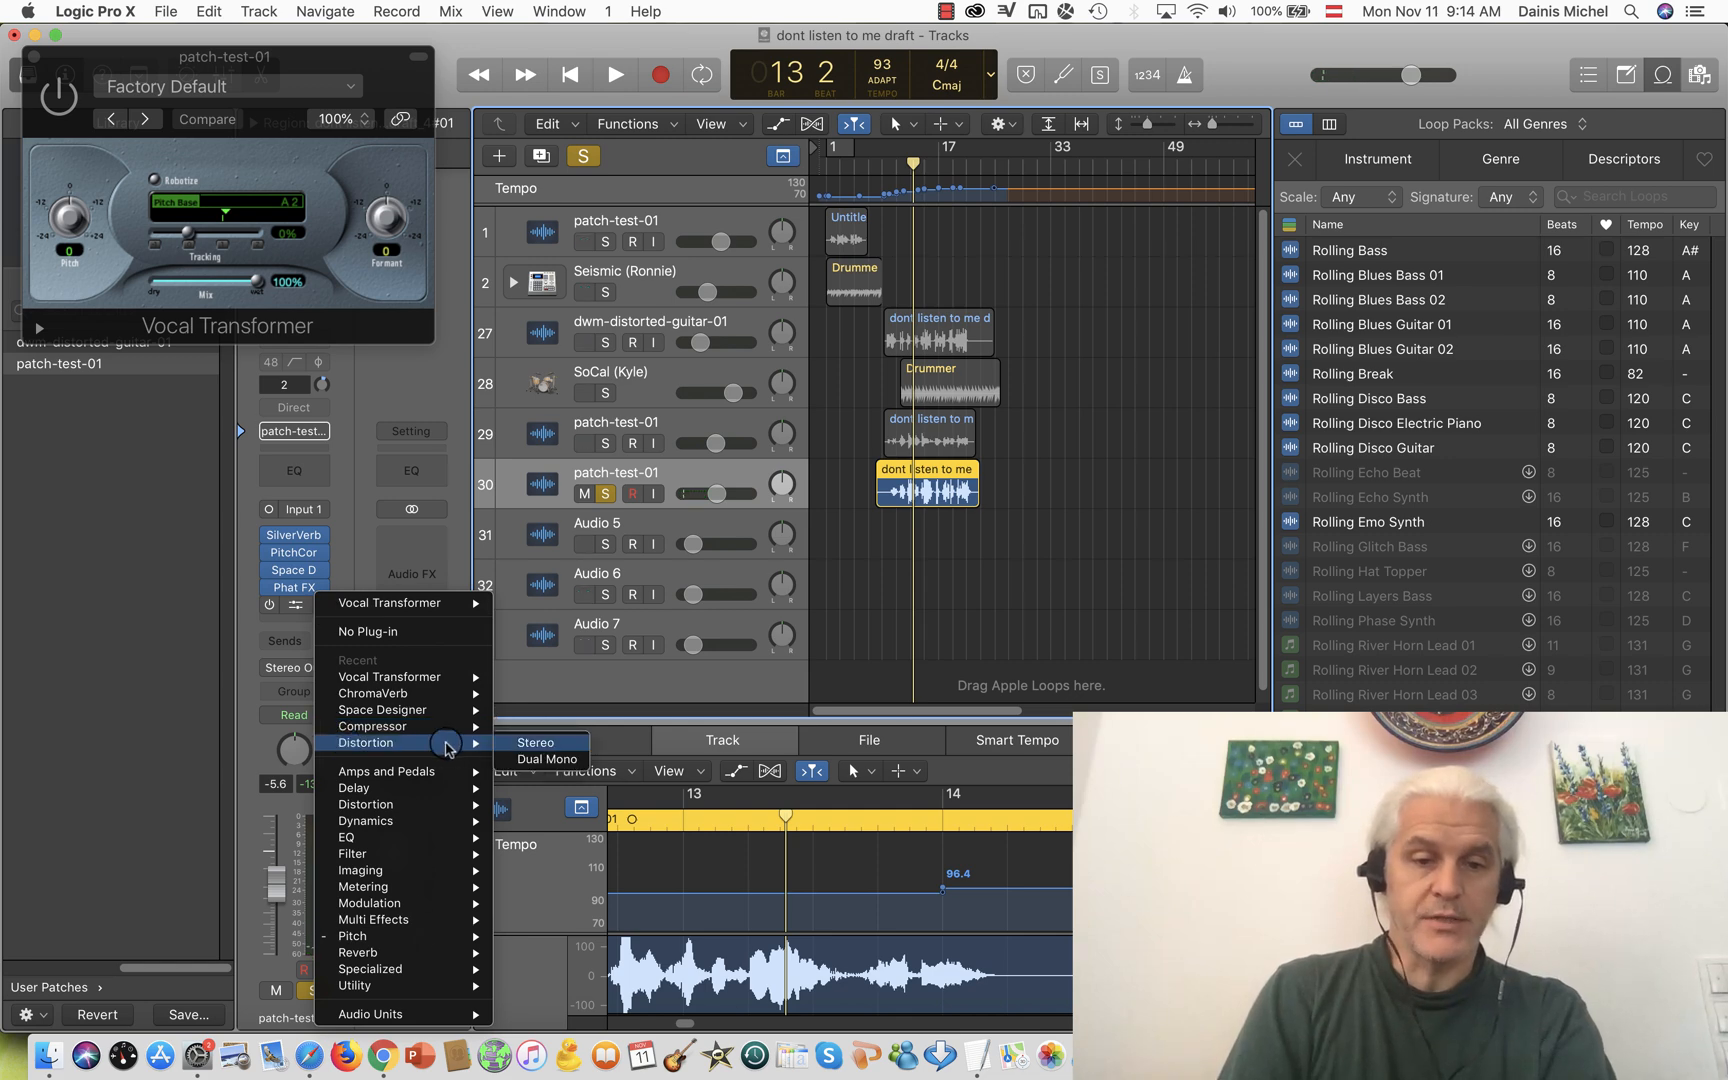
pyautogui.click(530, 742)
pyautogui.press('space')
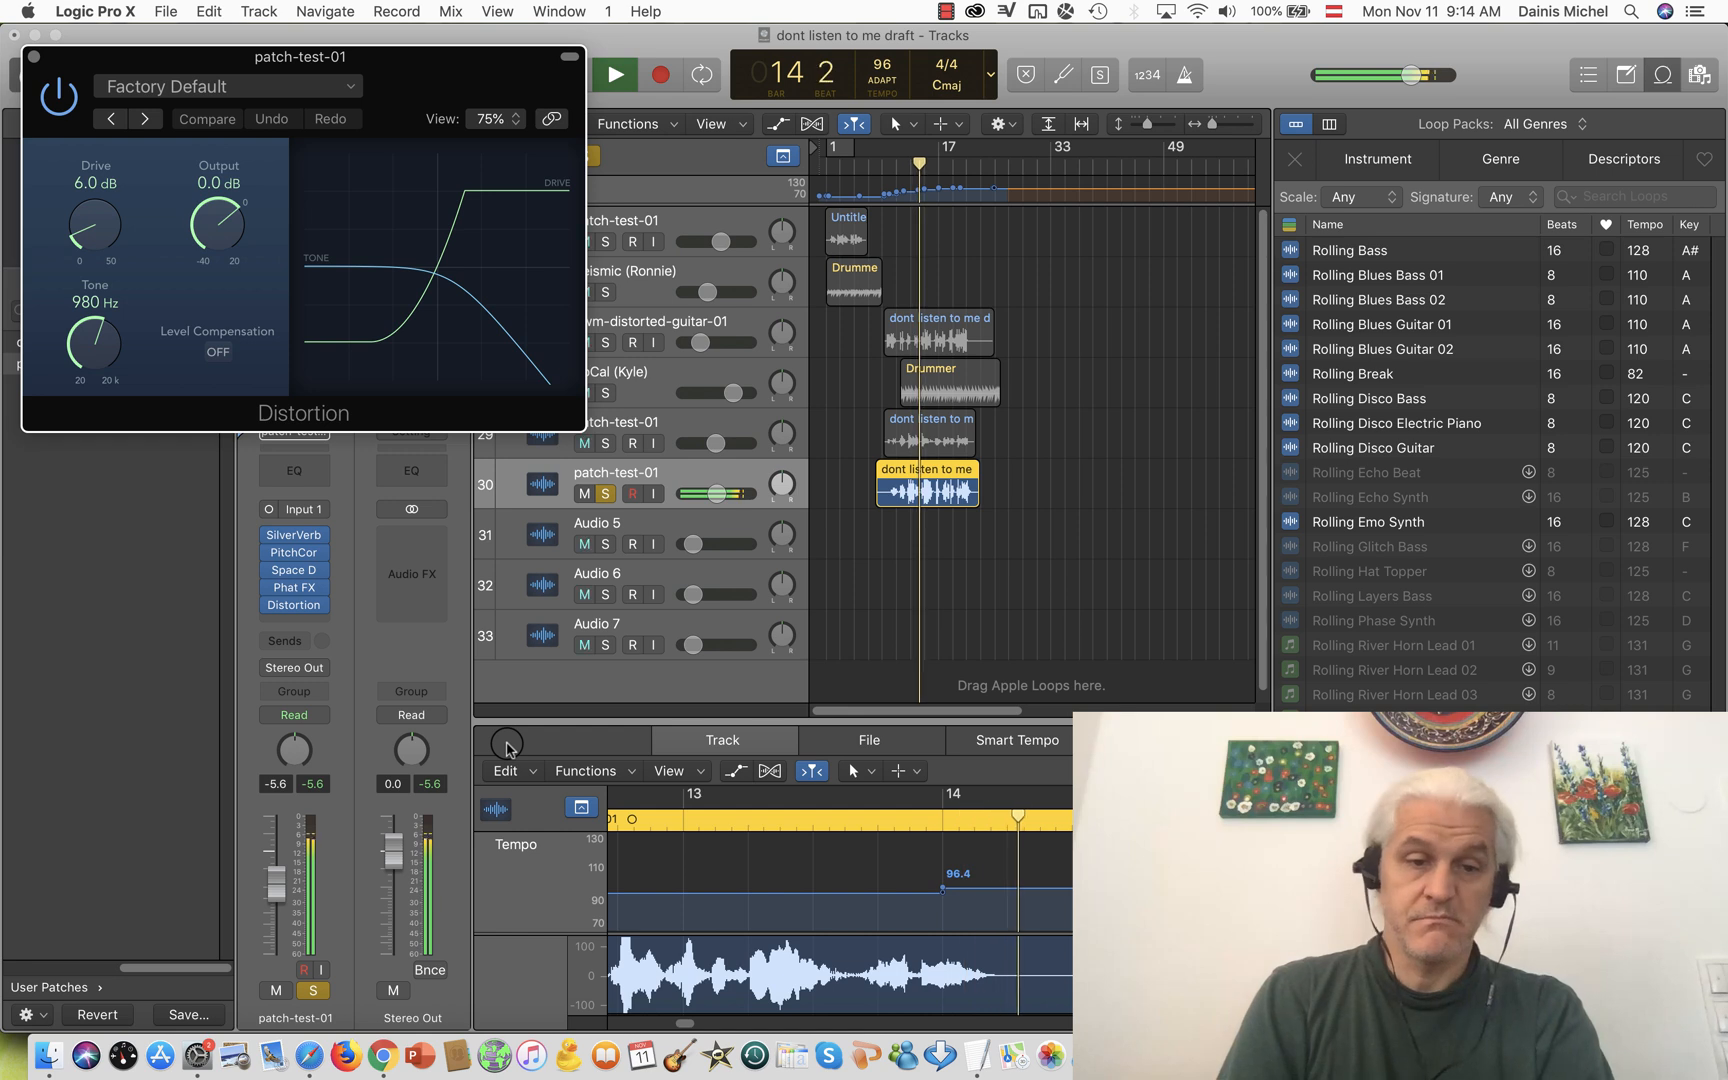
pyautogui.press('space')
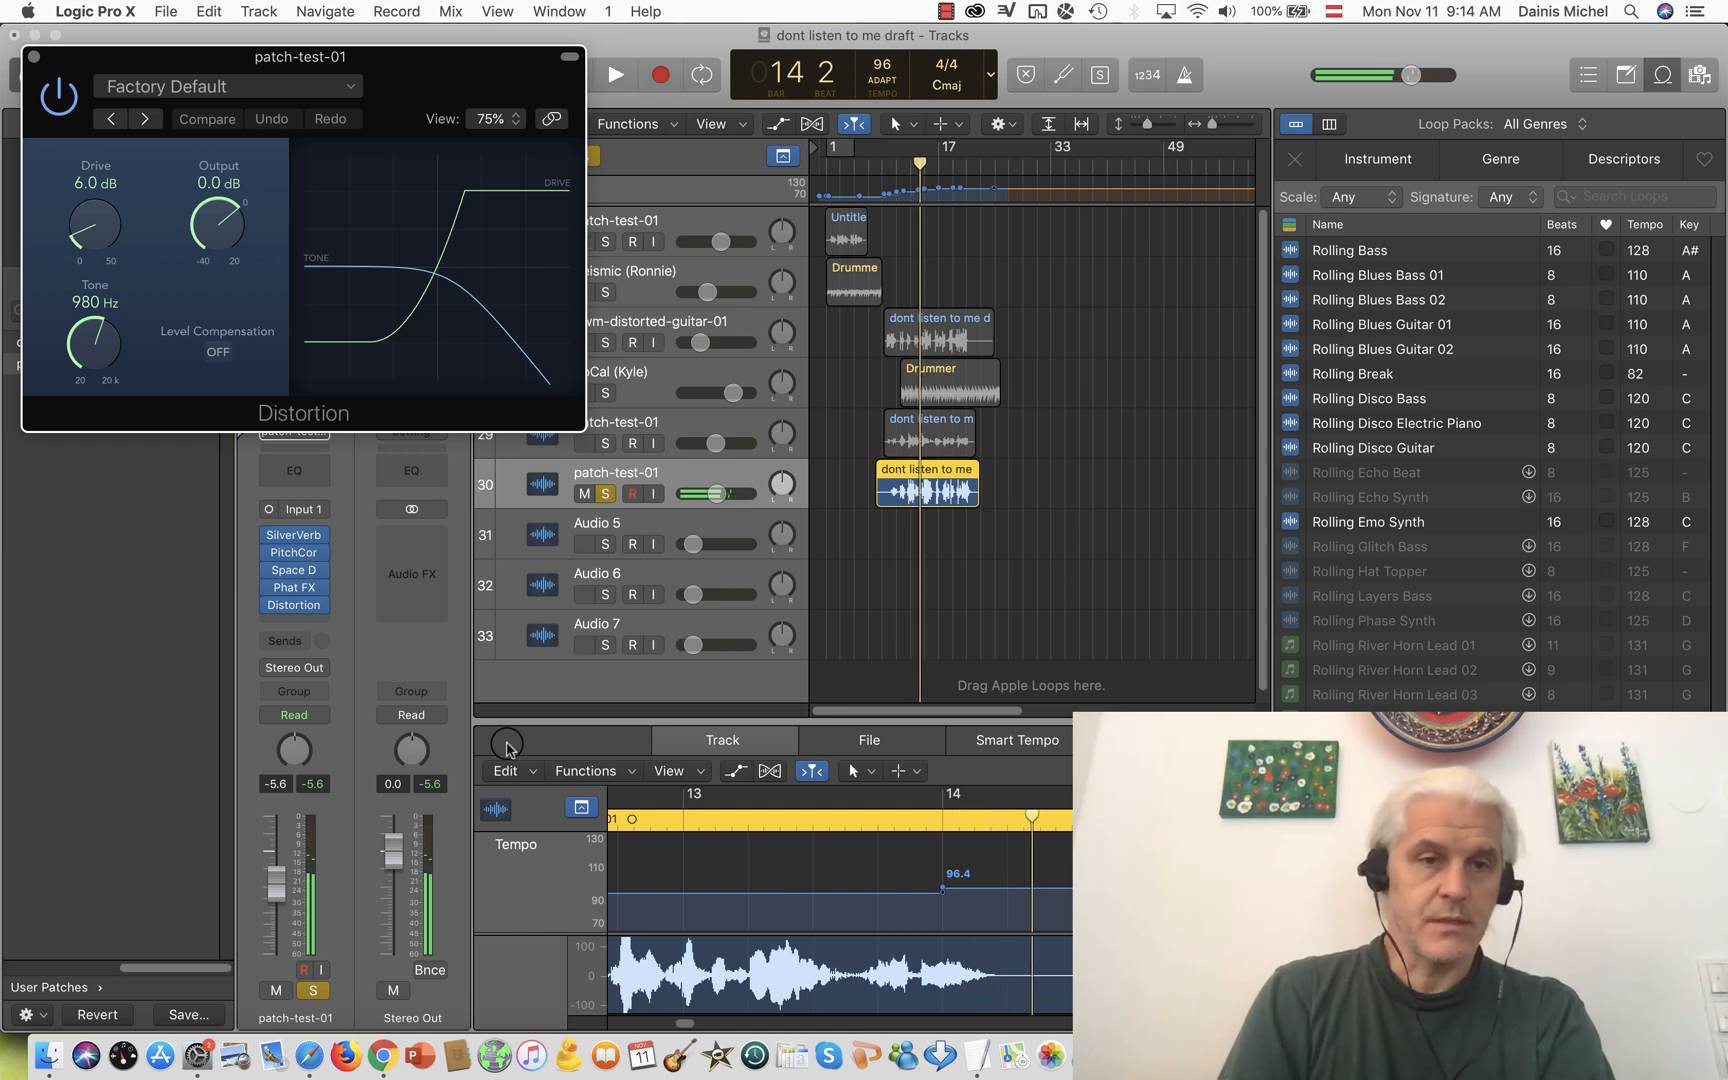
# - Load the Warm Distortion preset in the Distortion plug-in and audition the soloed track around bars 14 to 16
pyautogui.click(347, 88)
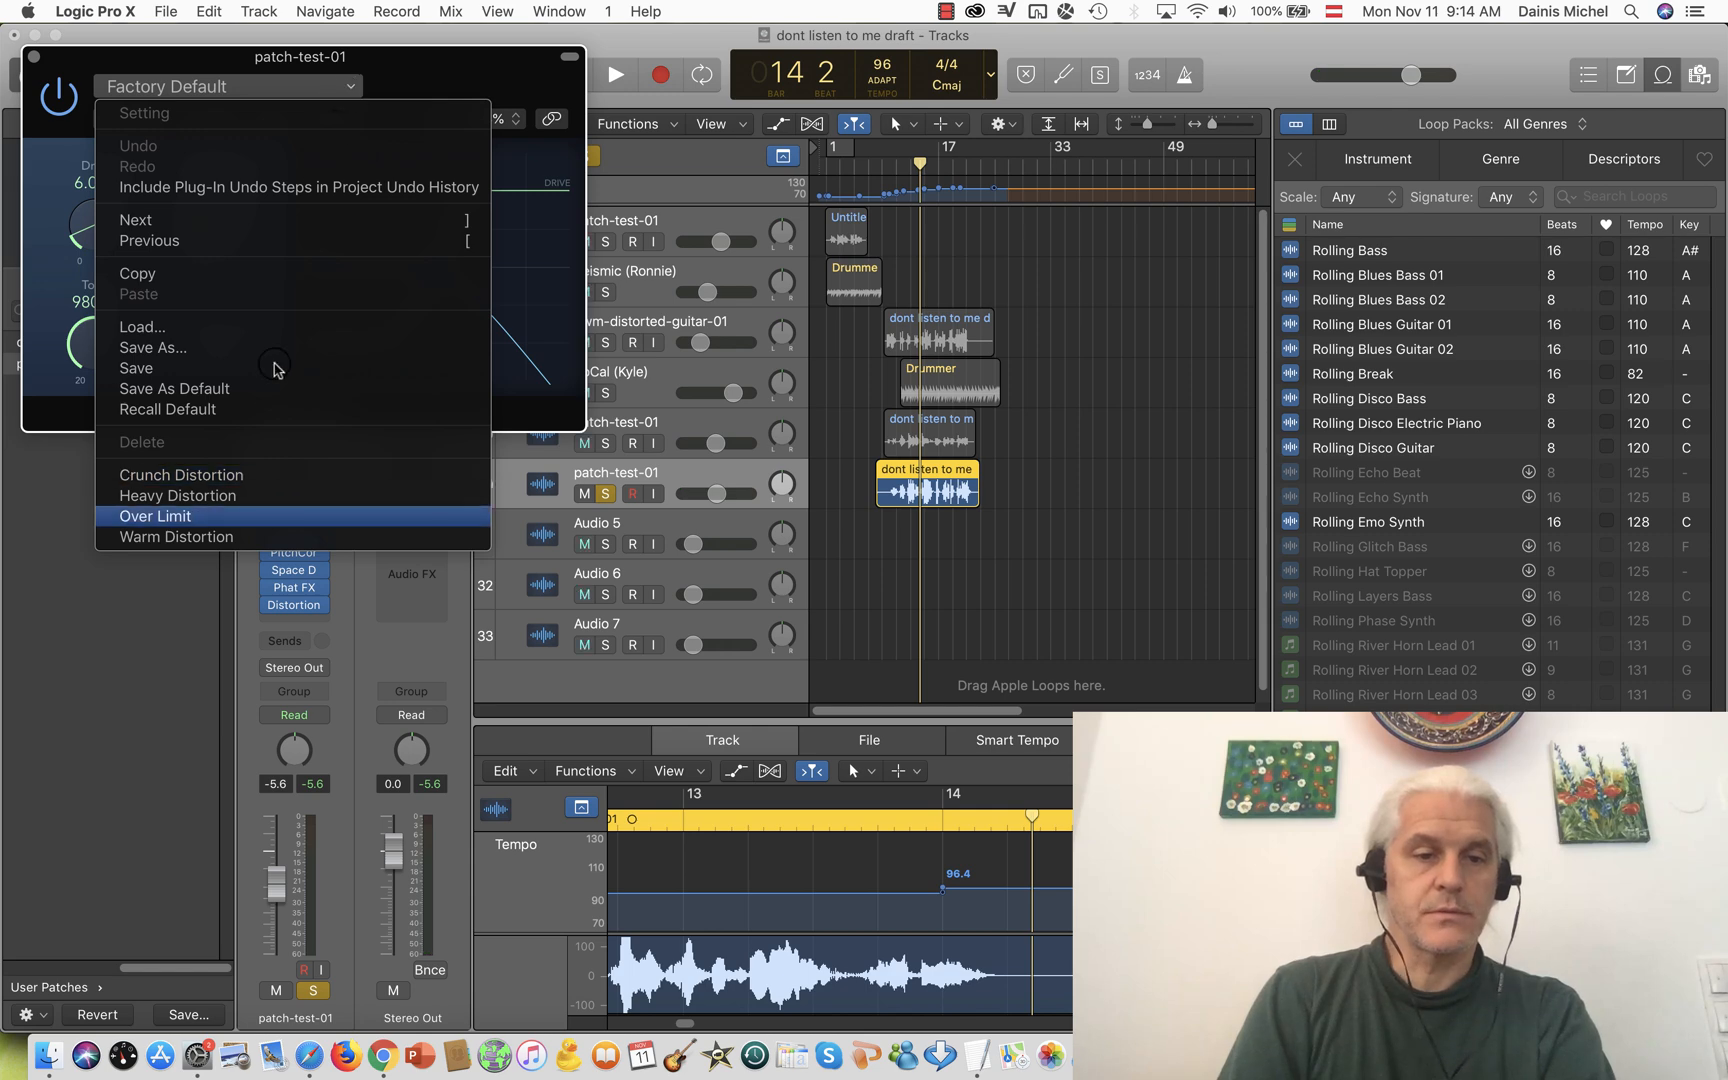
pyautogui.click(222, 537)
pyautogui.press('space')
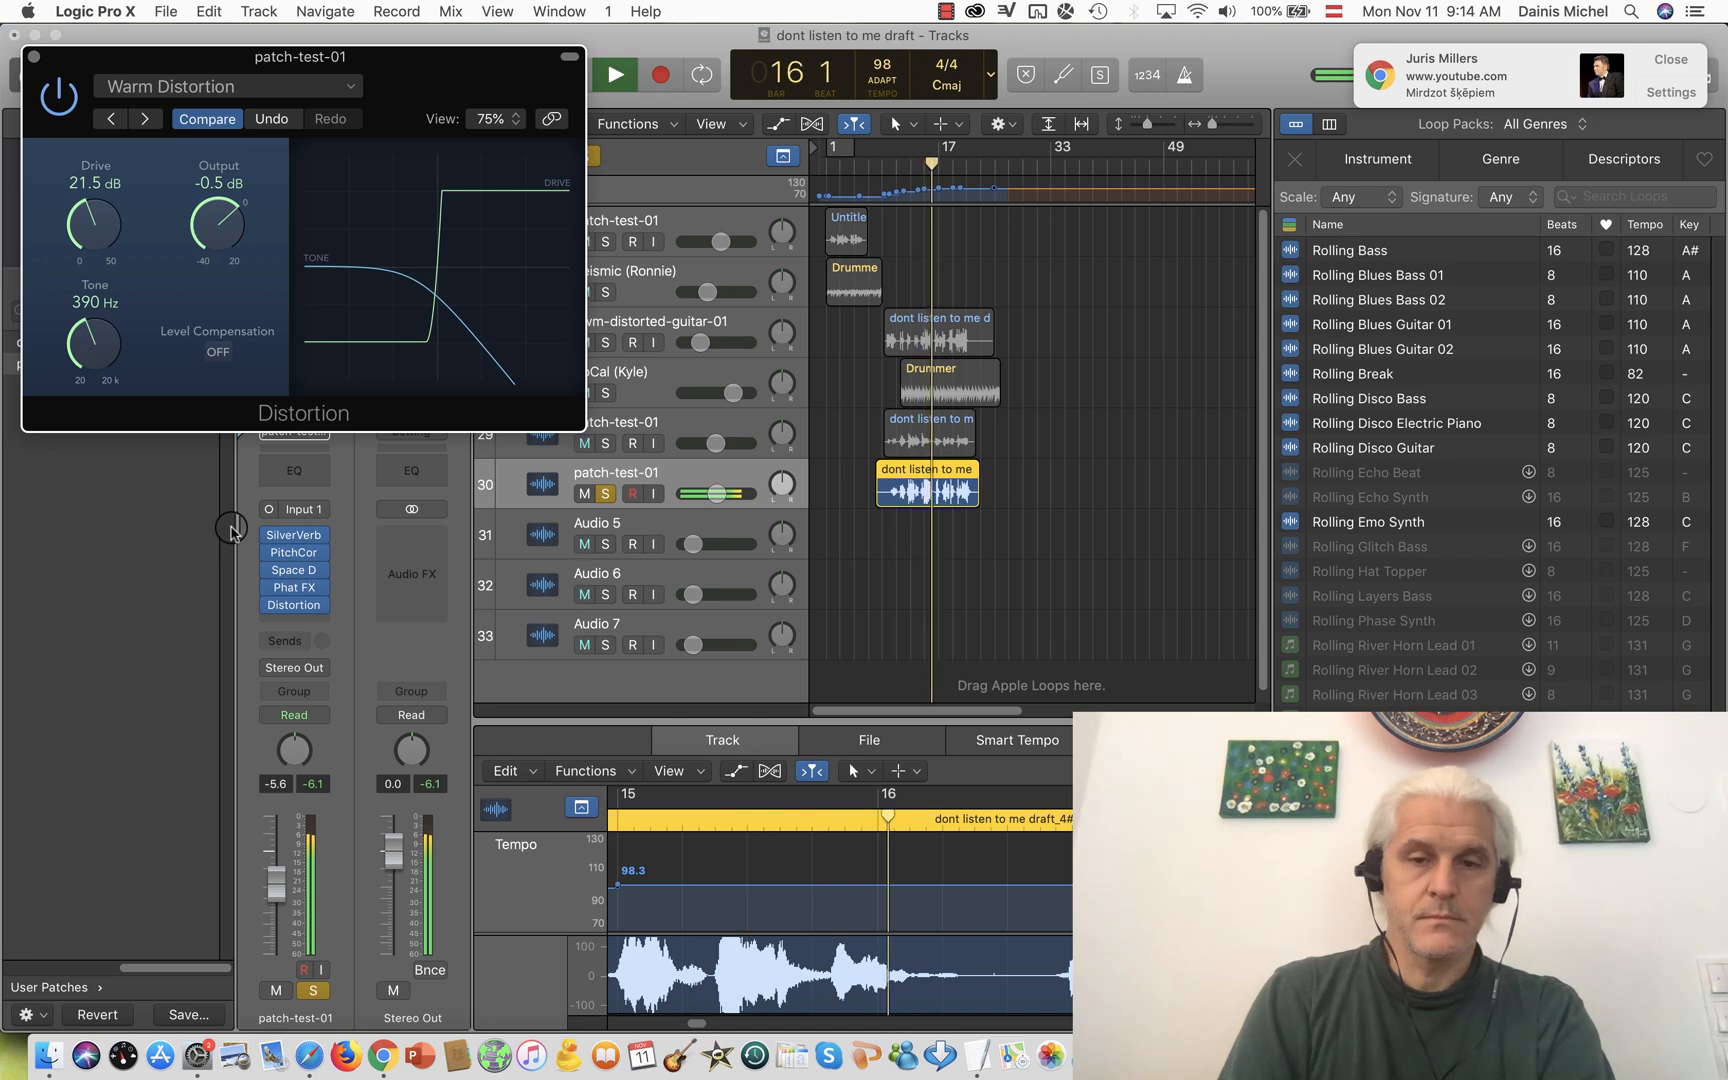
pyautogui.press('space')
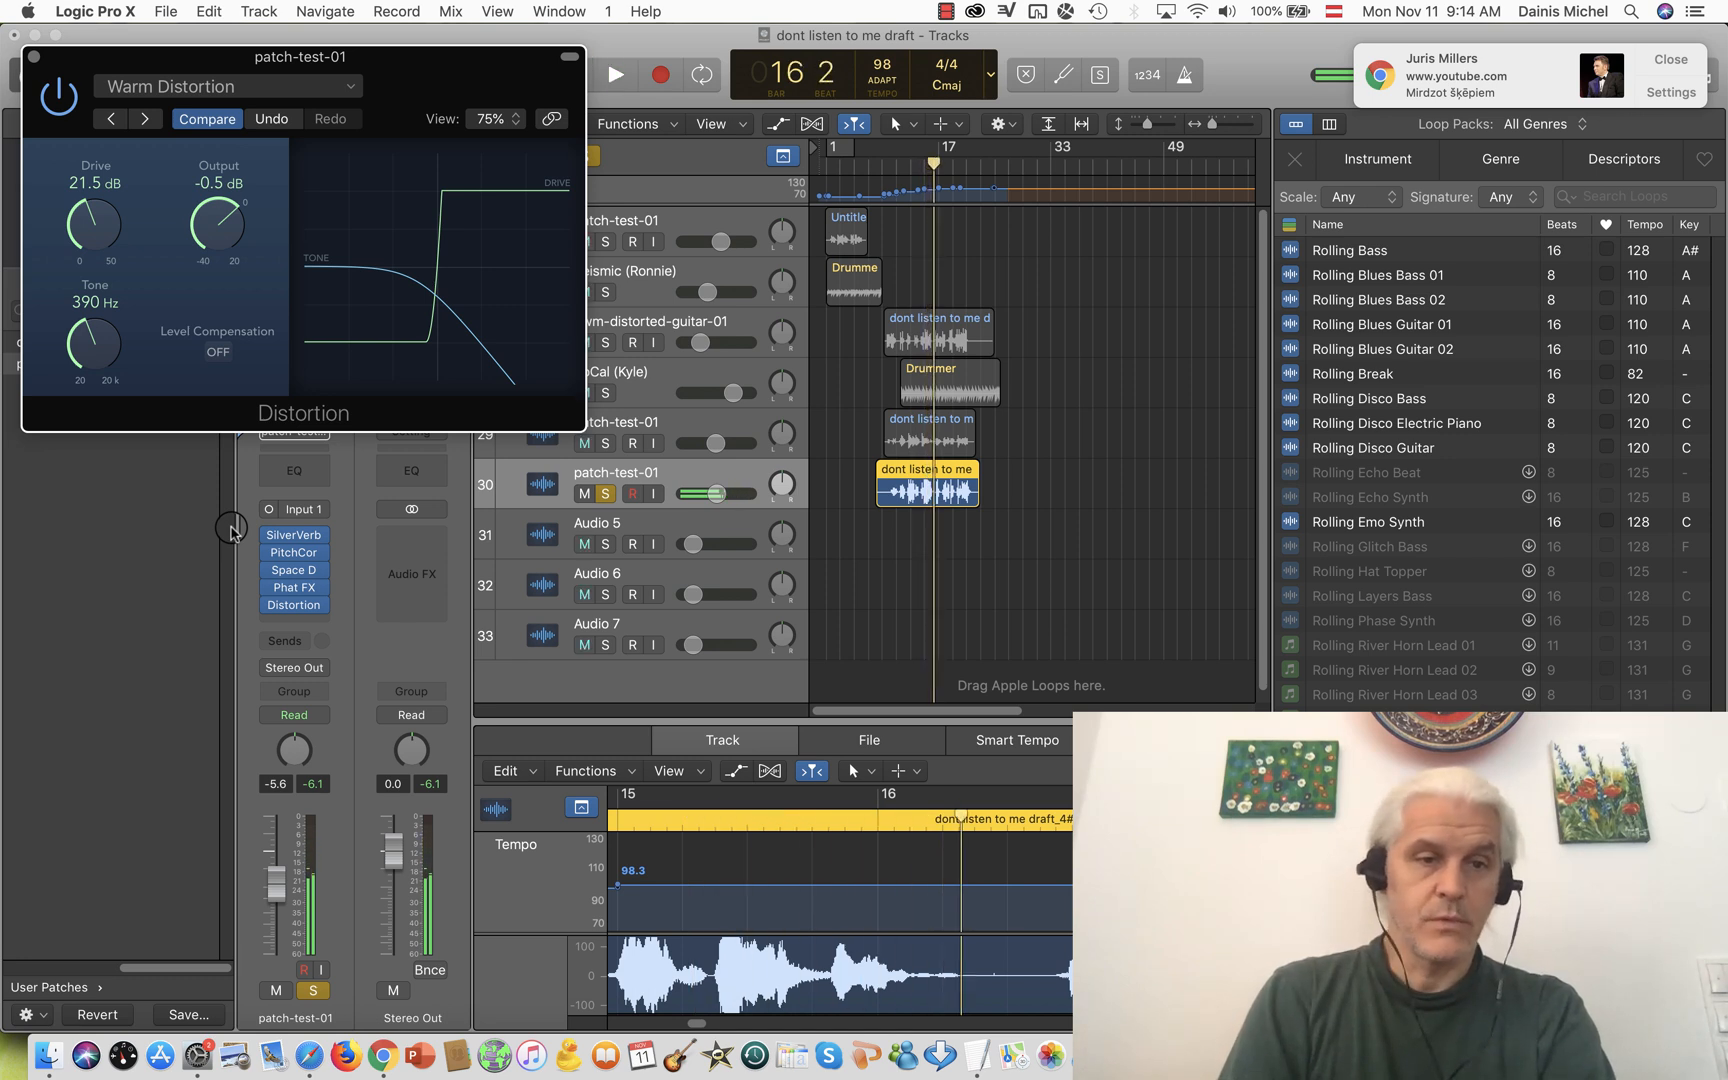
pyautogui.press('space')
pyautogui.press('space')
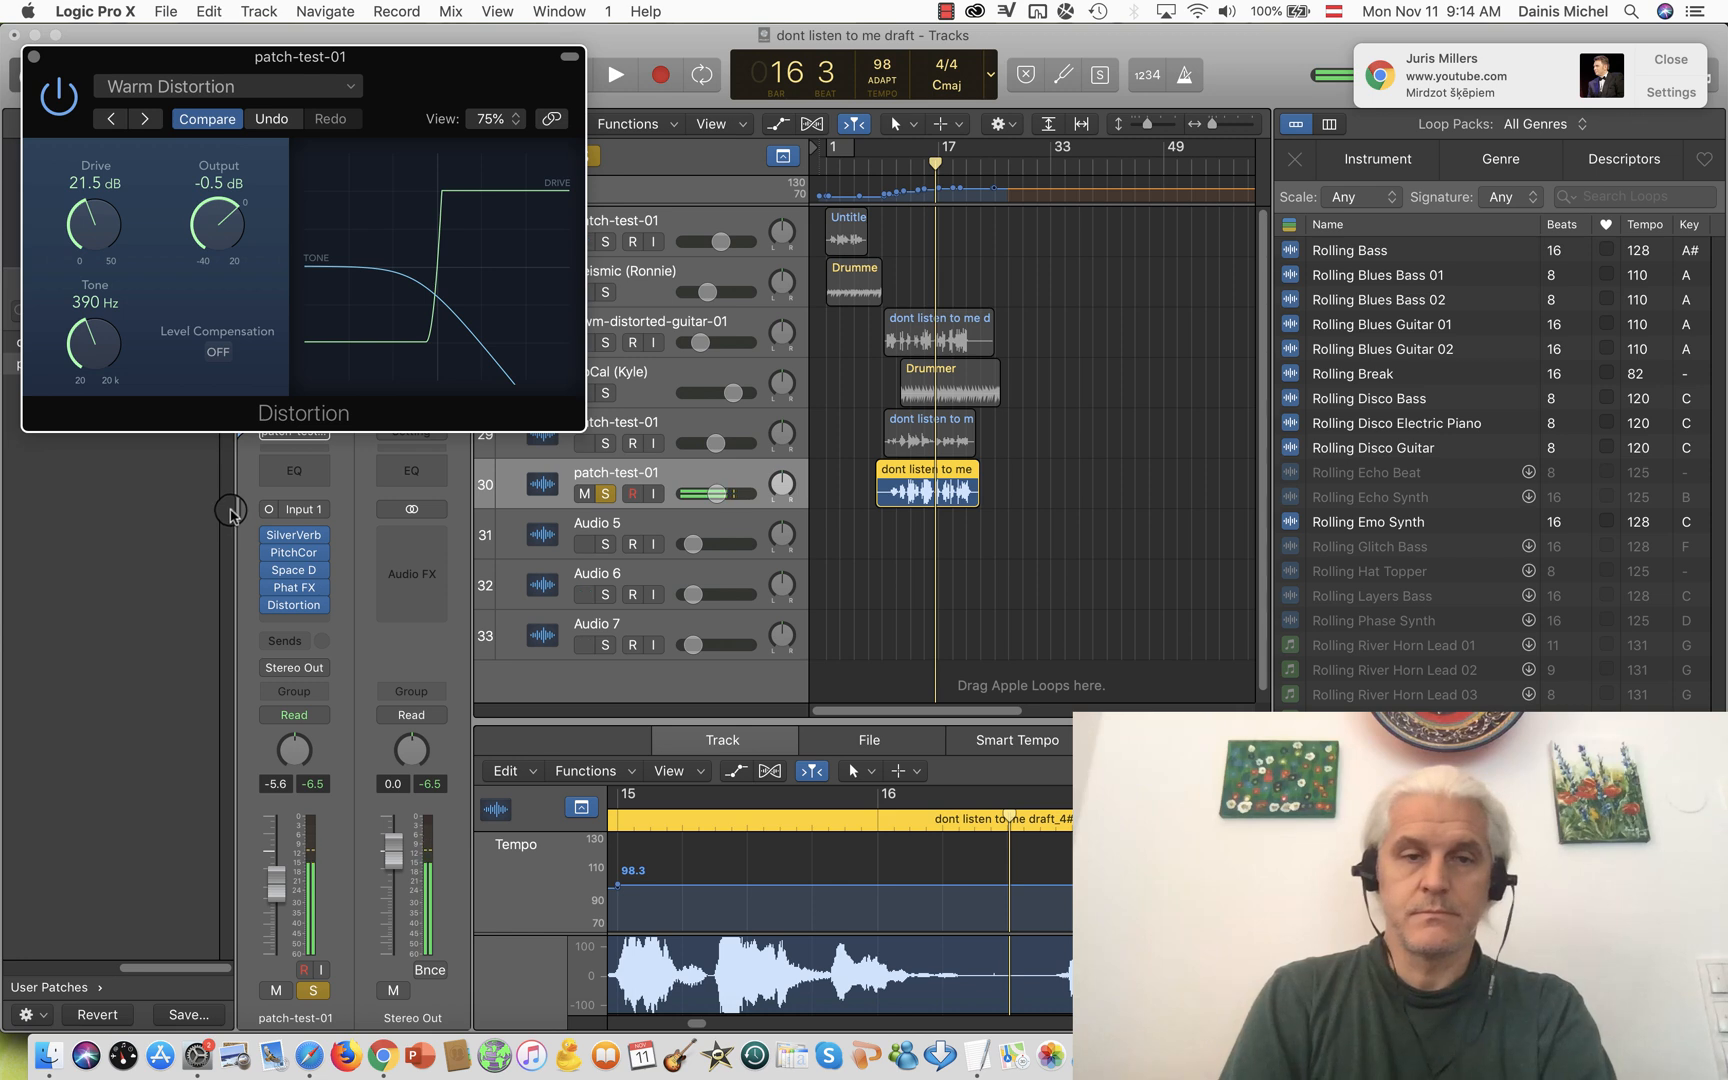
# - During playback, set the Distortion plug-in's Output to -8.5 dB, Drive to 33.5 dB and Tone to 2500 Hz
pyautogui.press('space')
pyautogui.moveTo(217, 222)
pyautogui.mouseDown()
pyautogui.moveTo(195, 327)
pyautogui.moveTo(192, 292)
pyautogui.moveTo(255, 185)
pyautogui.moveTo(228, 255)
pyautogui.mouseUp()
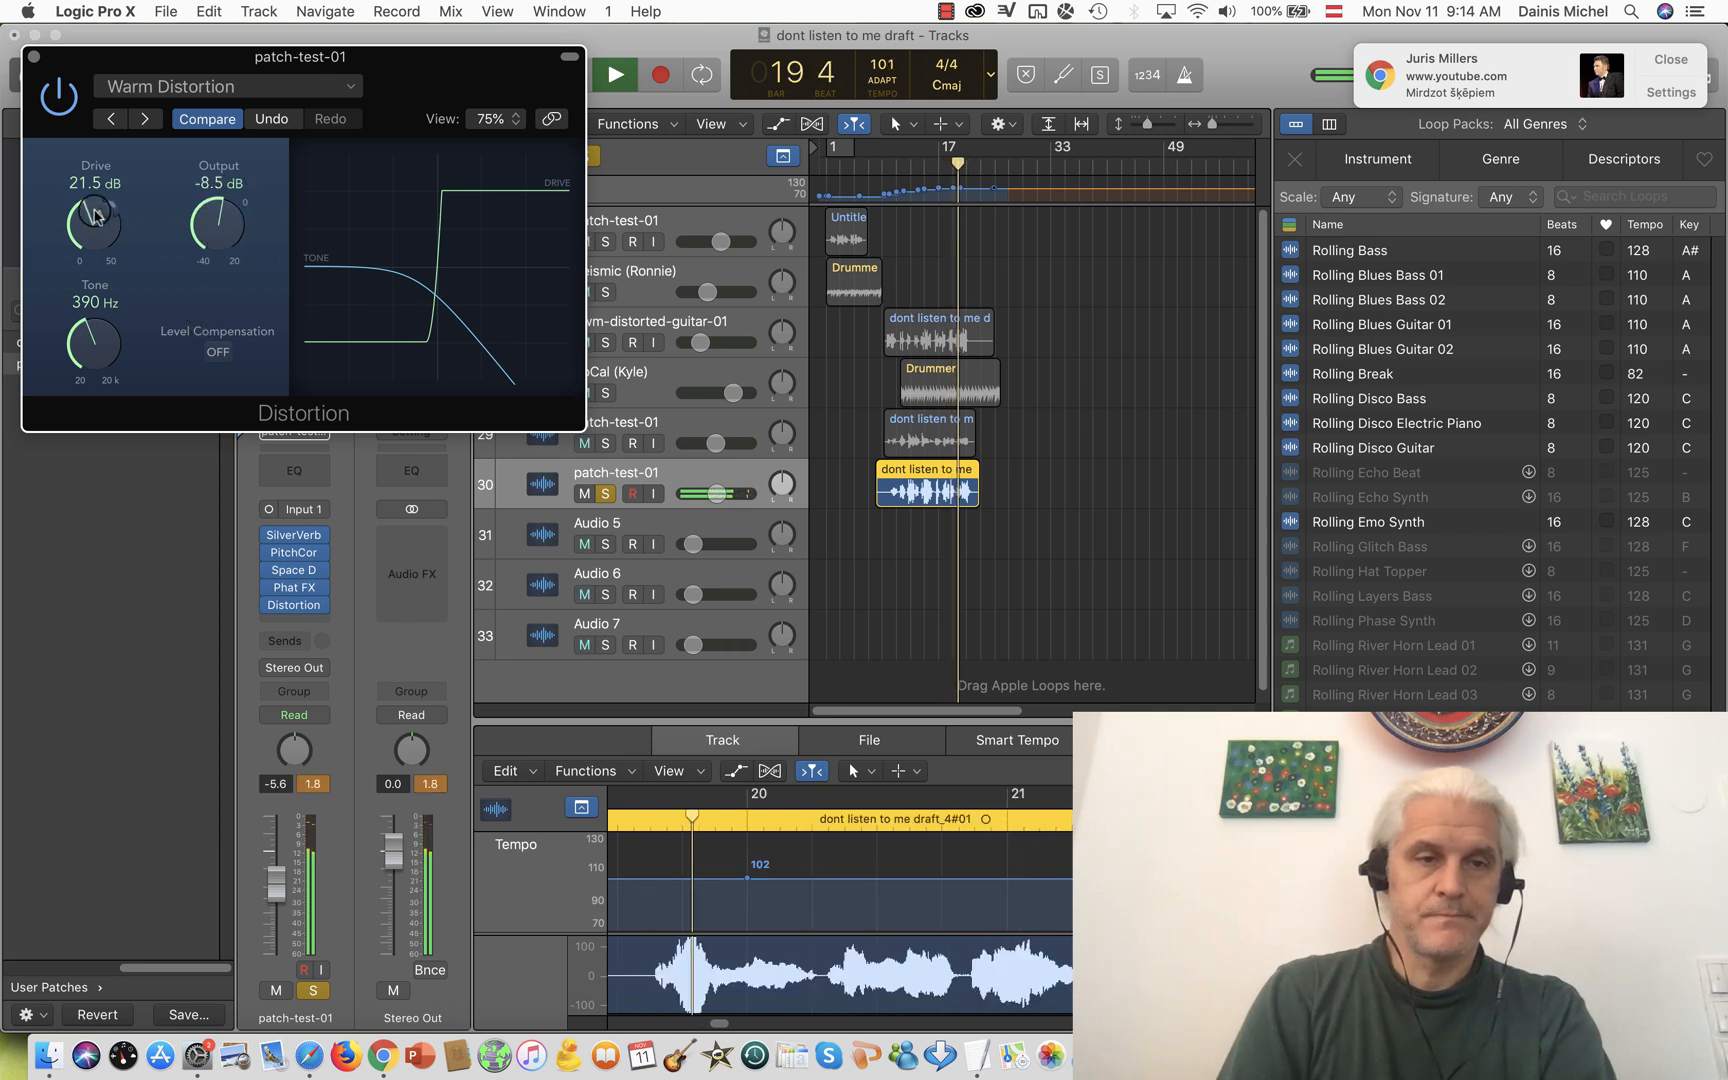
pyautogui.moveTo(95, 213); pyautogui.dragTo(97, 180)
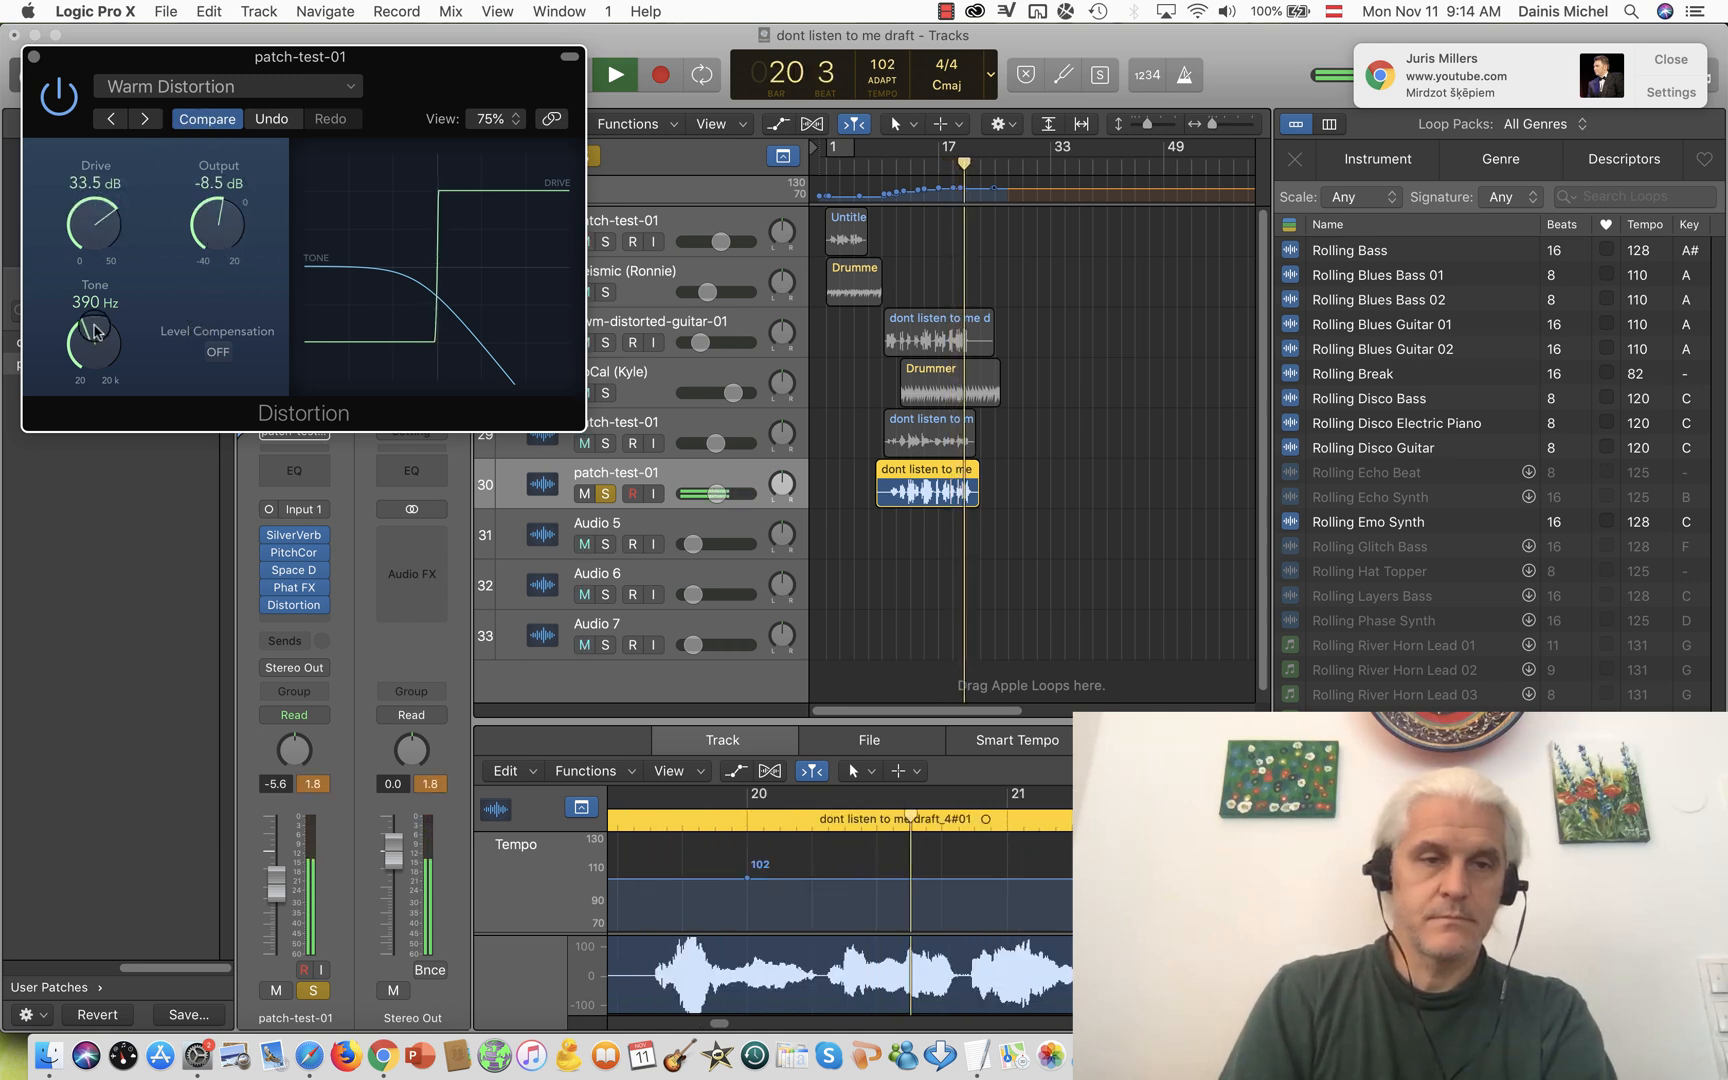
pyautogui.moveTo(95, 330); pyautogui.dragTo(98, 285)
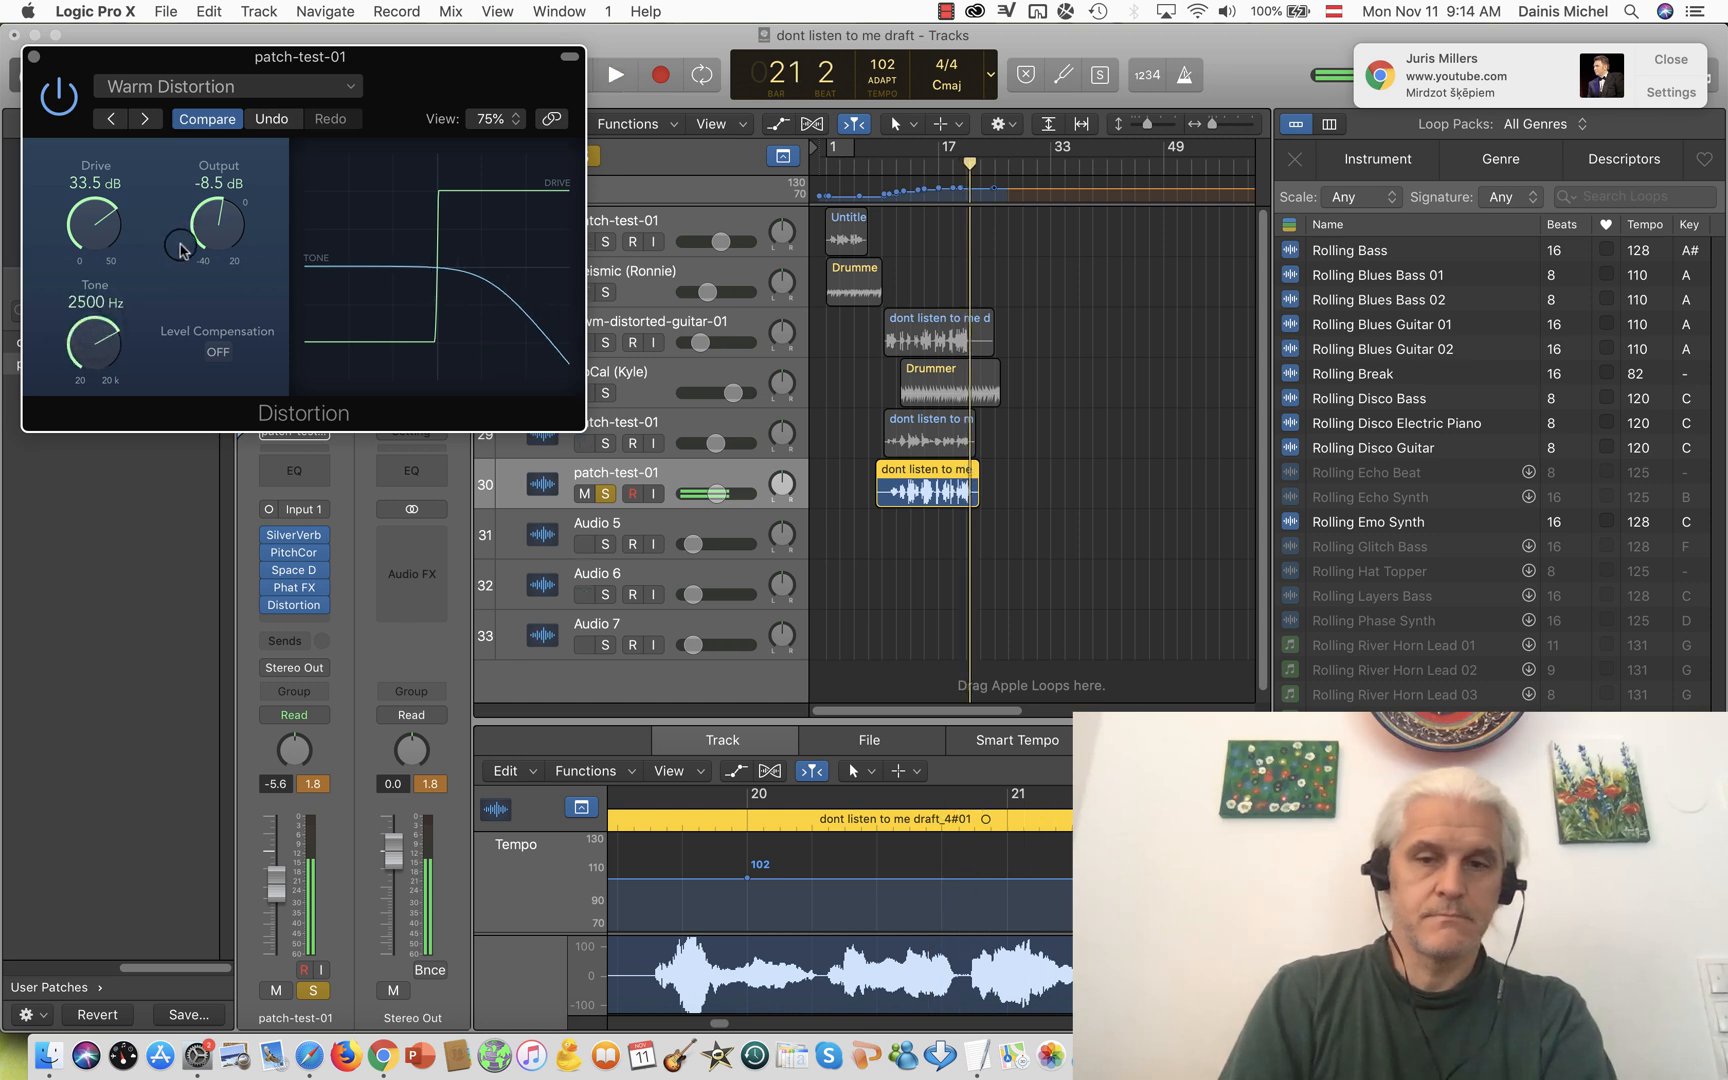
# - Replay from about bar 17 while setting the Distortion's Output to -20.0 dB, Drive to 11.5 dB and Tone to 1200 Hz
pyautogui.click(940, 163)
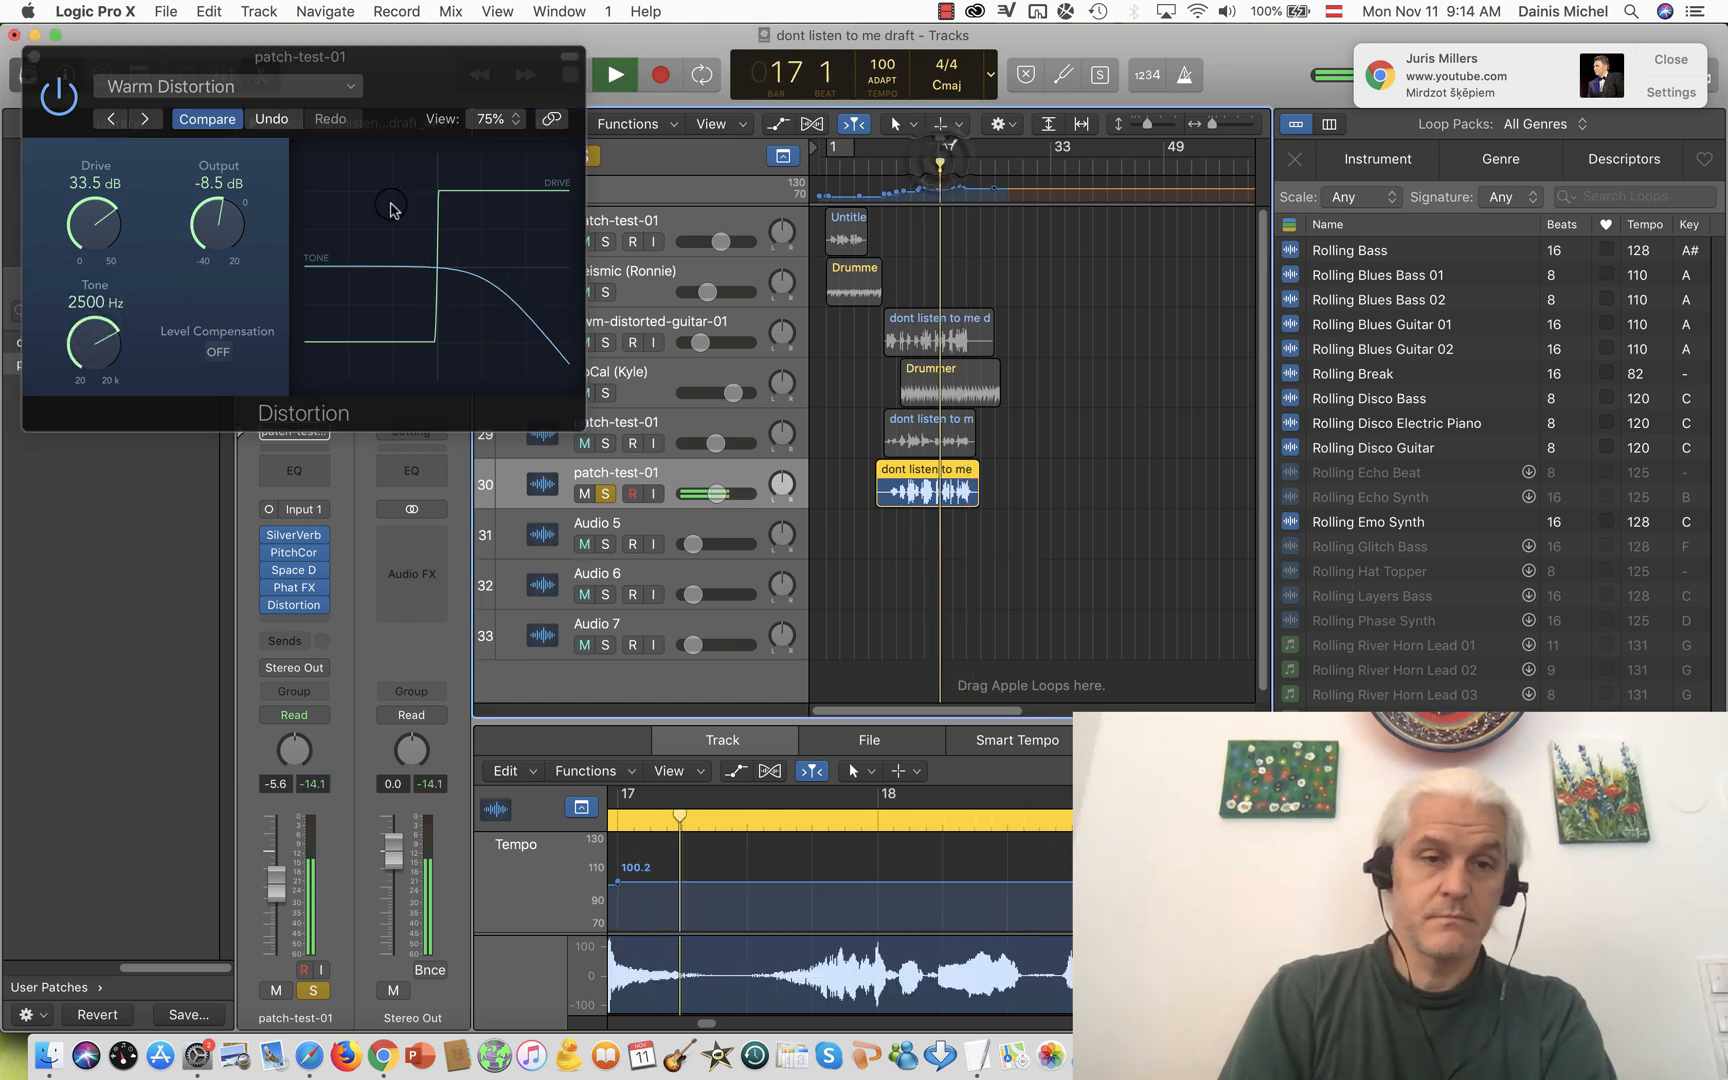
pyautogui.moveTo(218, 228); pyautogui.dragTo(133, 270)
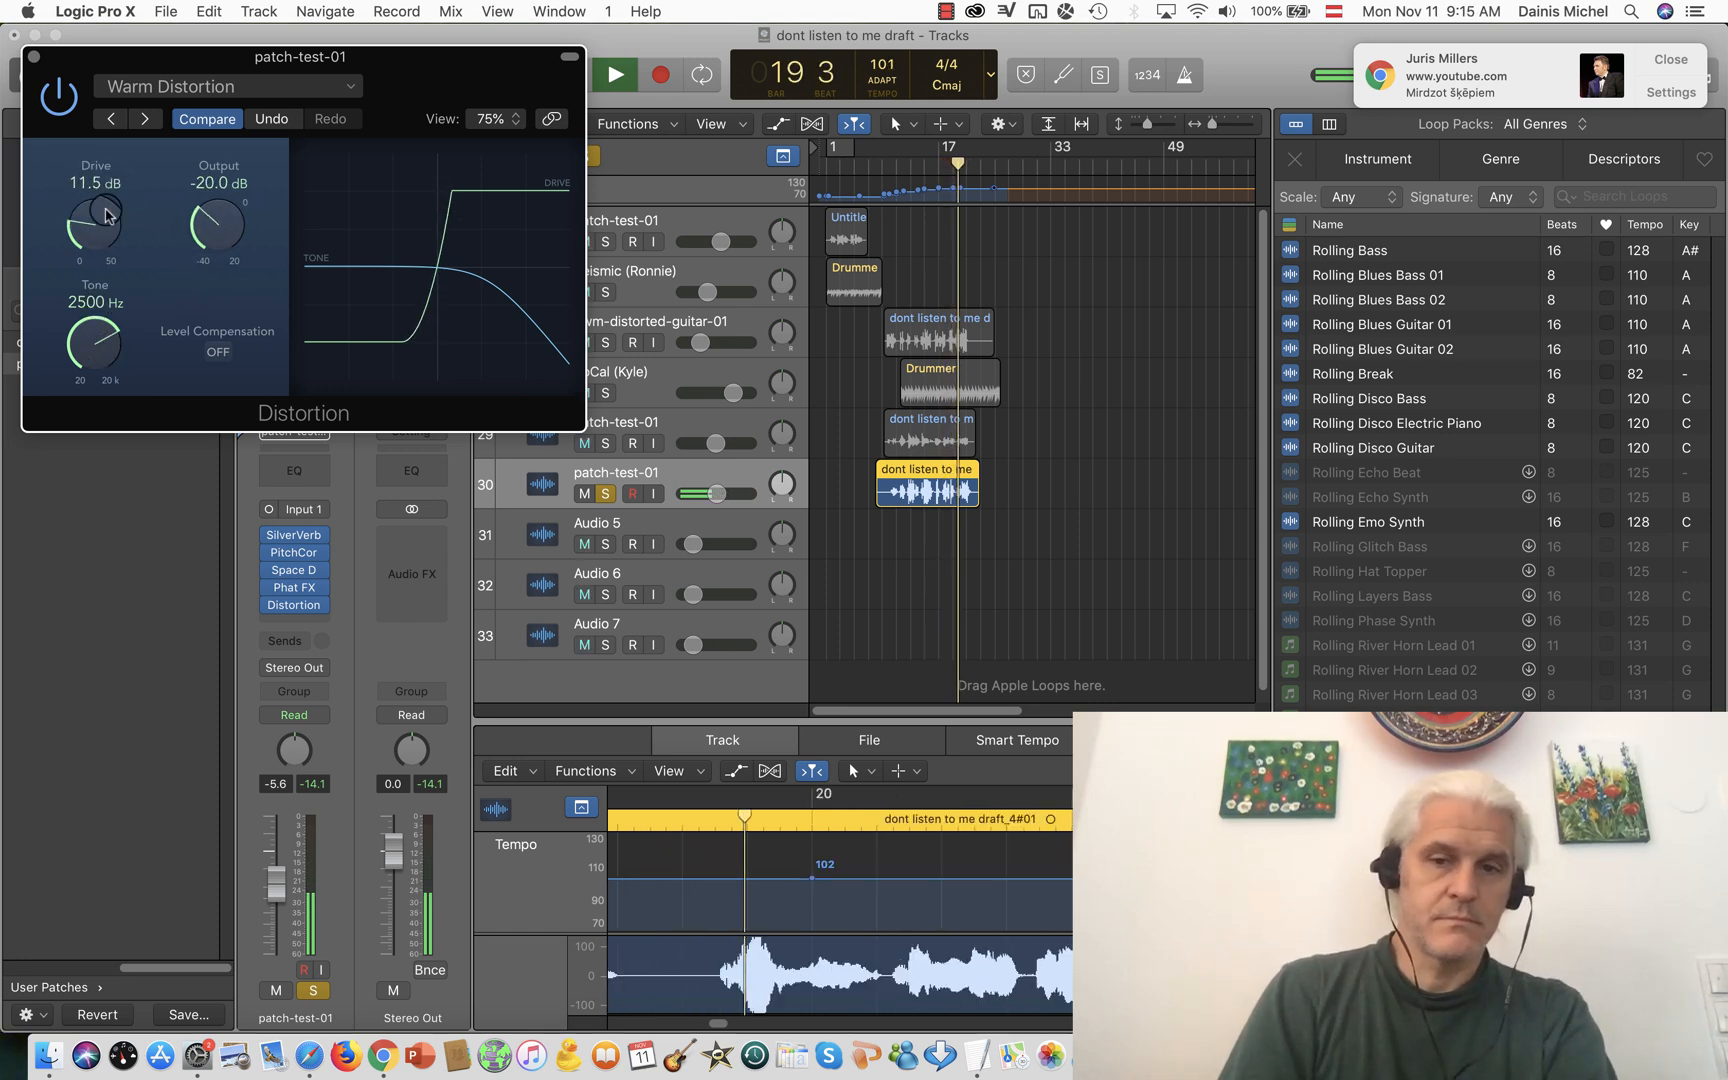
pyautogui.moveTo(97, 338); pyautogui.dragTo(103, 377)
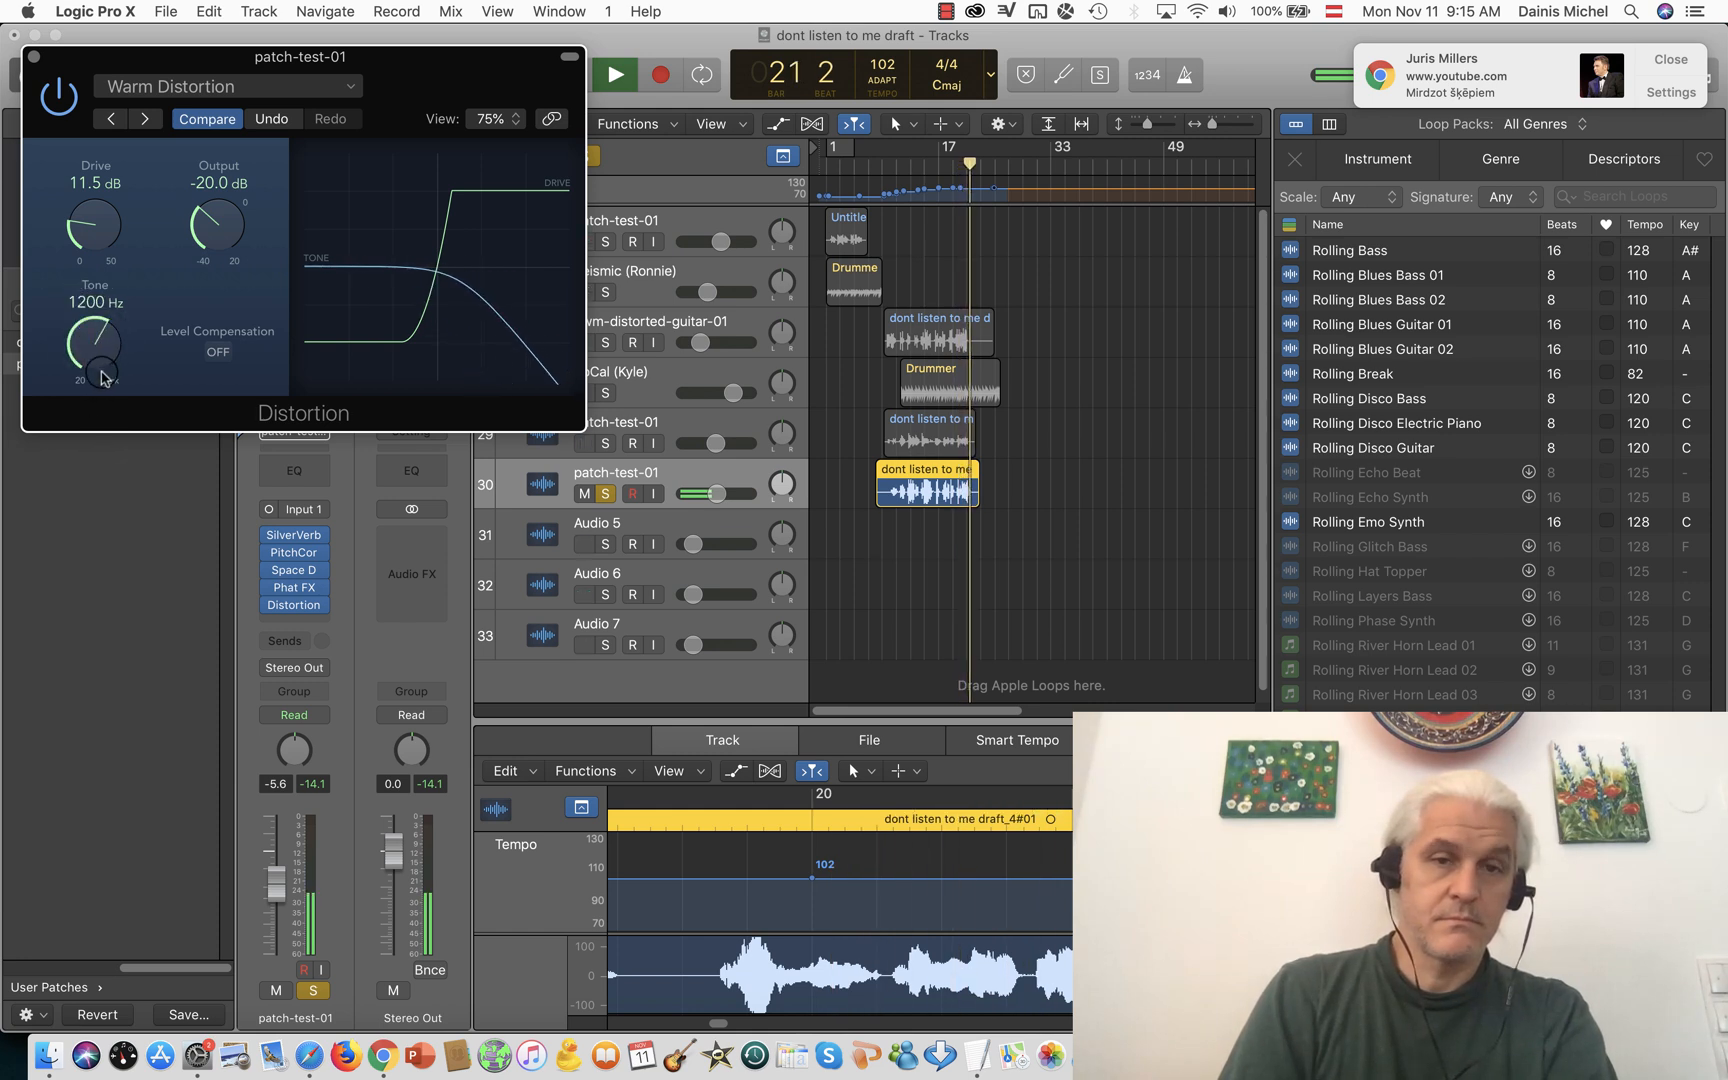
pyautogui.press('space')
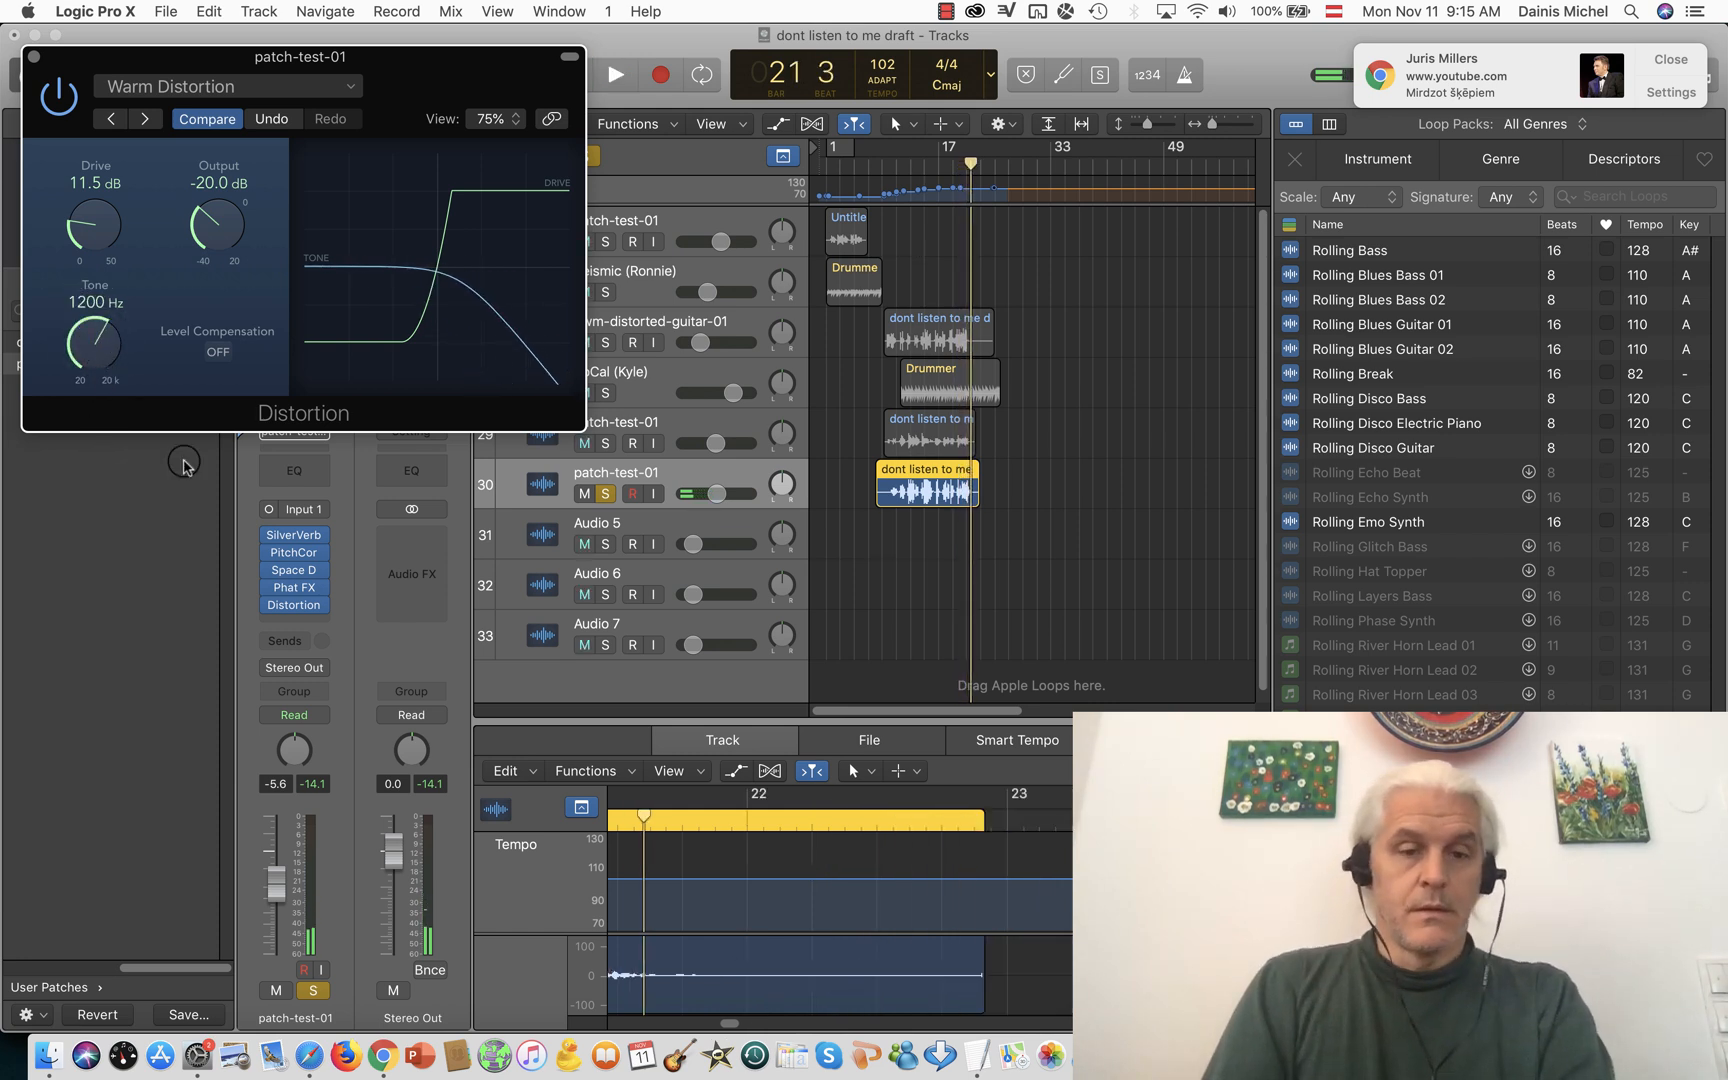
# - Replace the Distortion on track 30 with a dual mono ChromaVerb and start playback from about bar 15
pyautogui.click(321, 607)
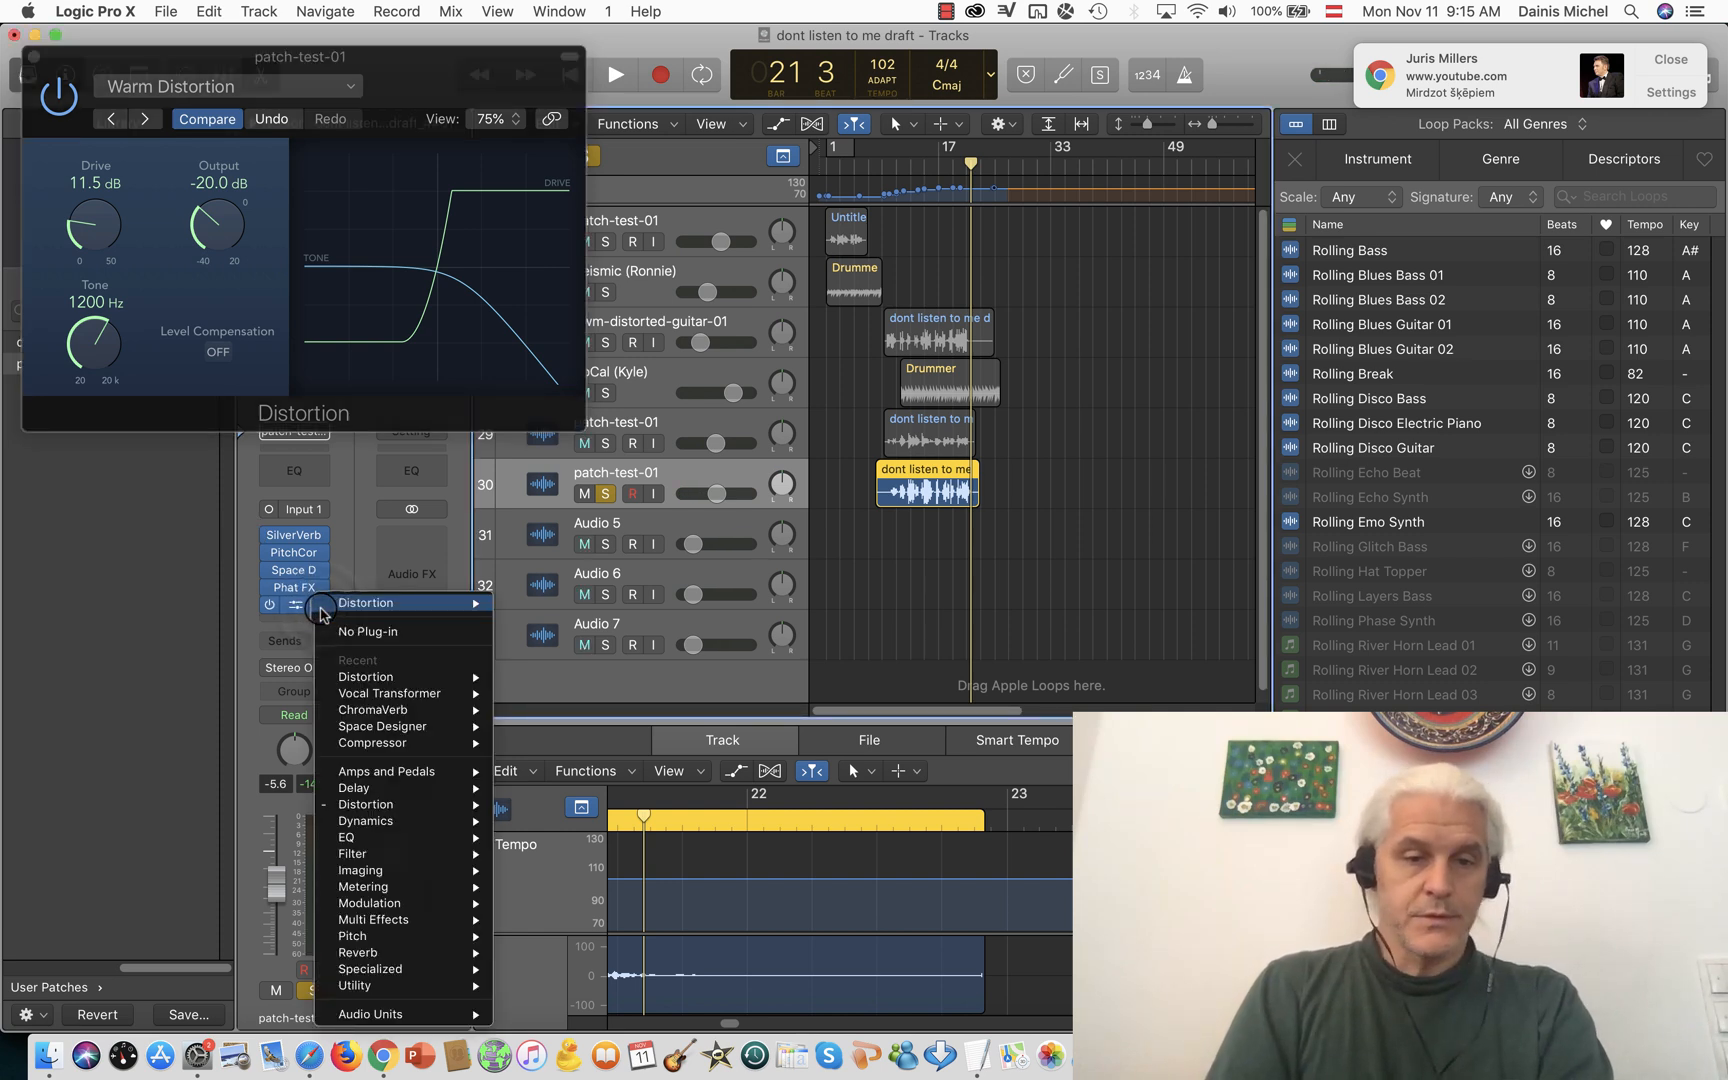
pyautogui.moveTo(342, 697)
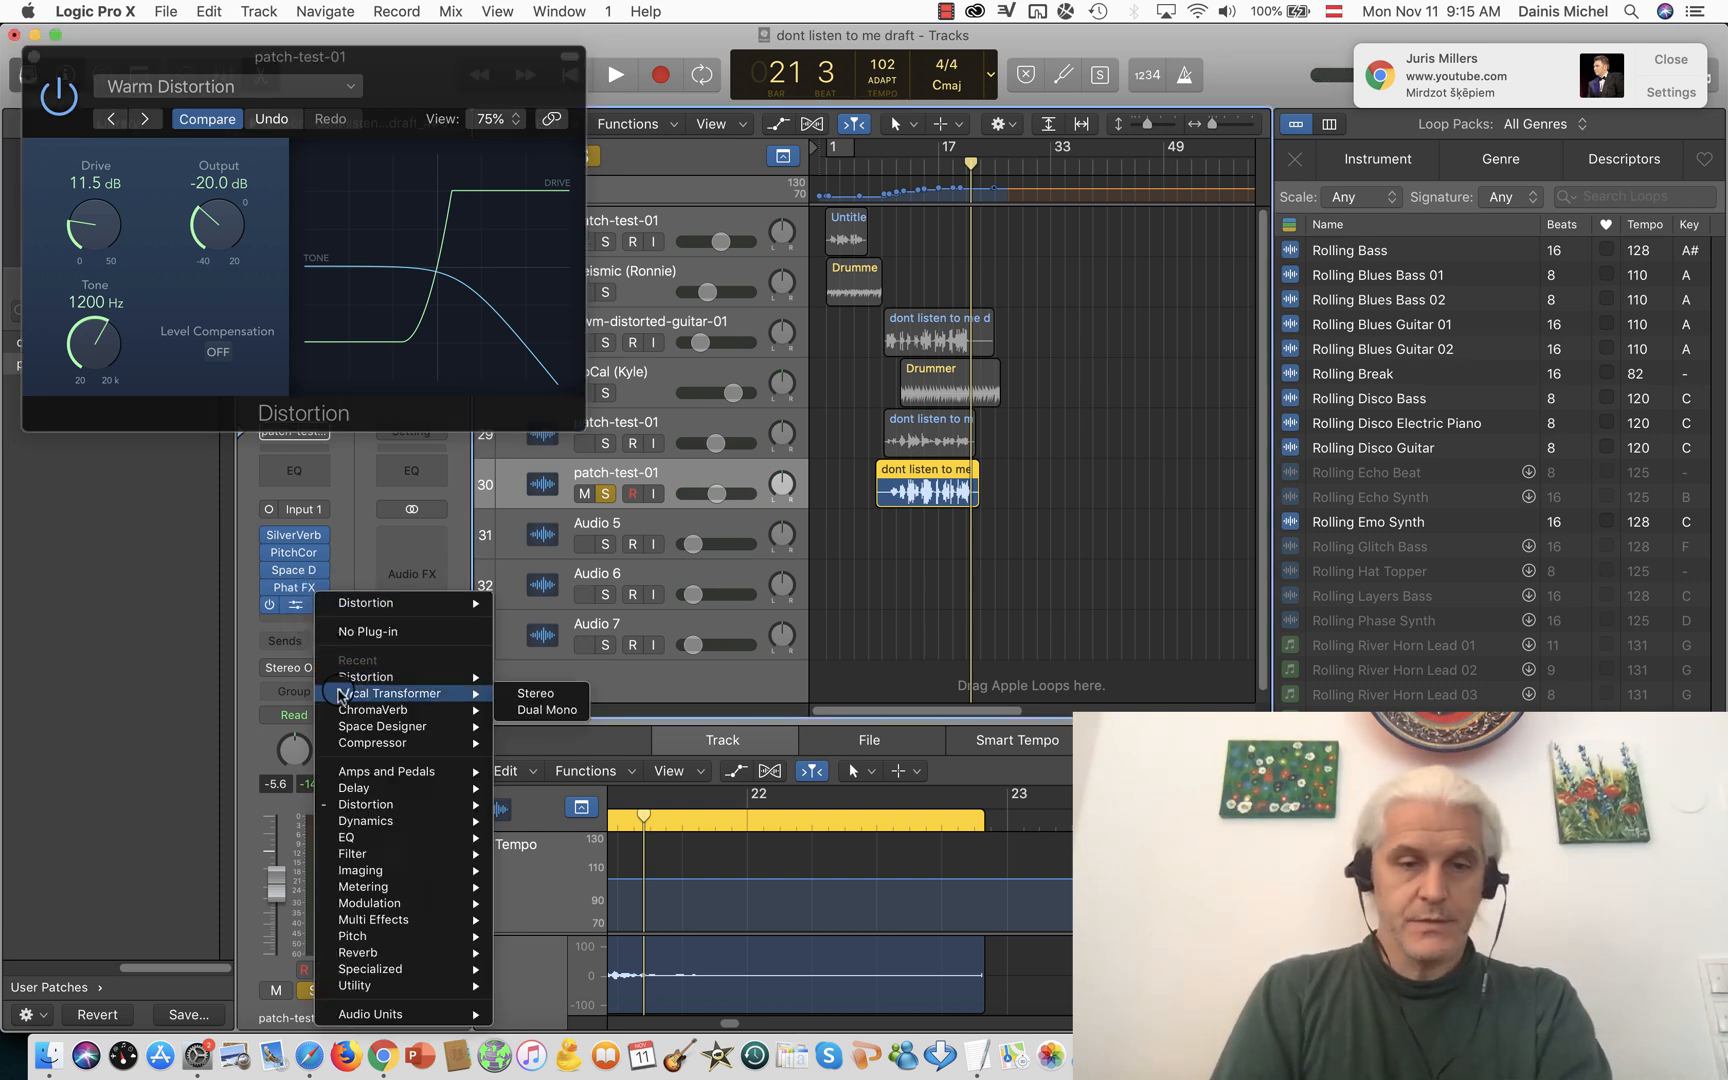
pyautogui.press('Down')
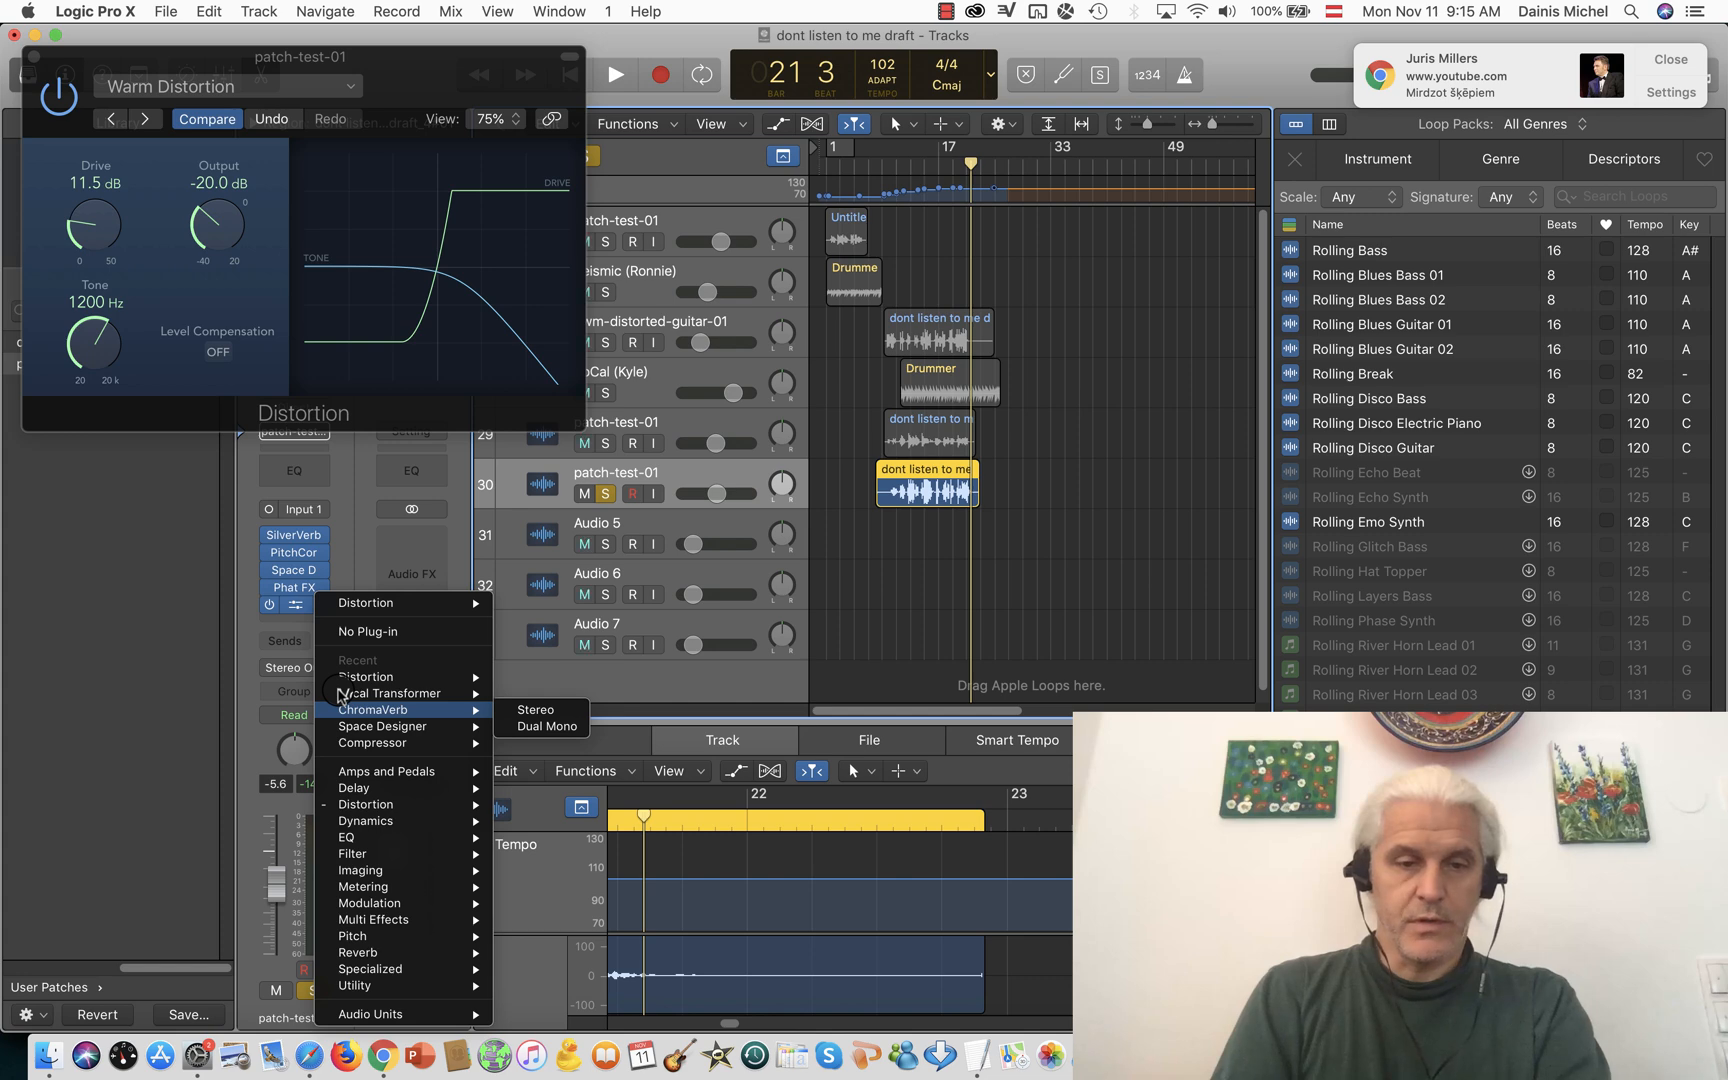
pyautogui.click(545, 726)
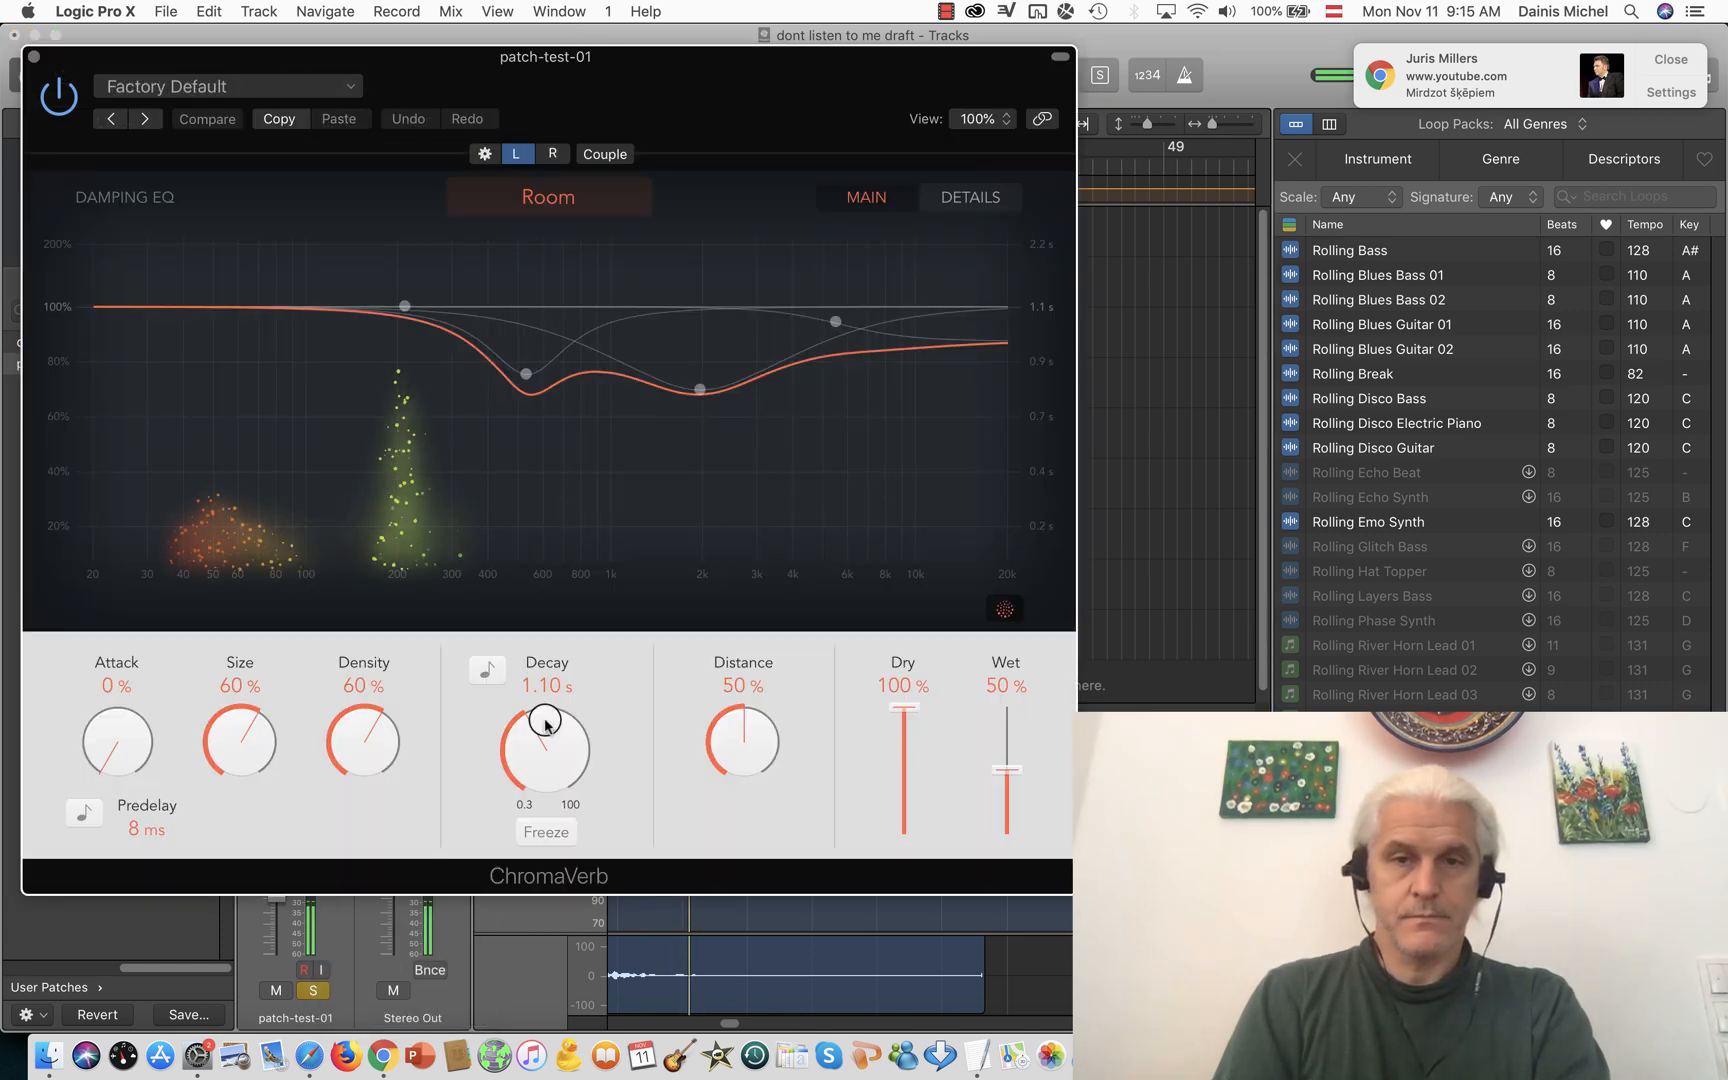
pyautogui.moveTo(673, 59); pyautogui.dragTo(1322, 527)
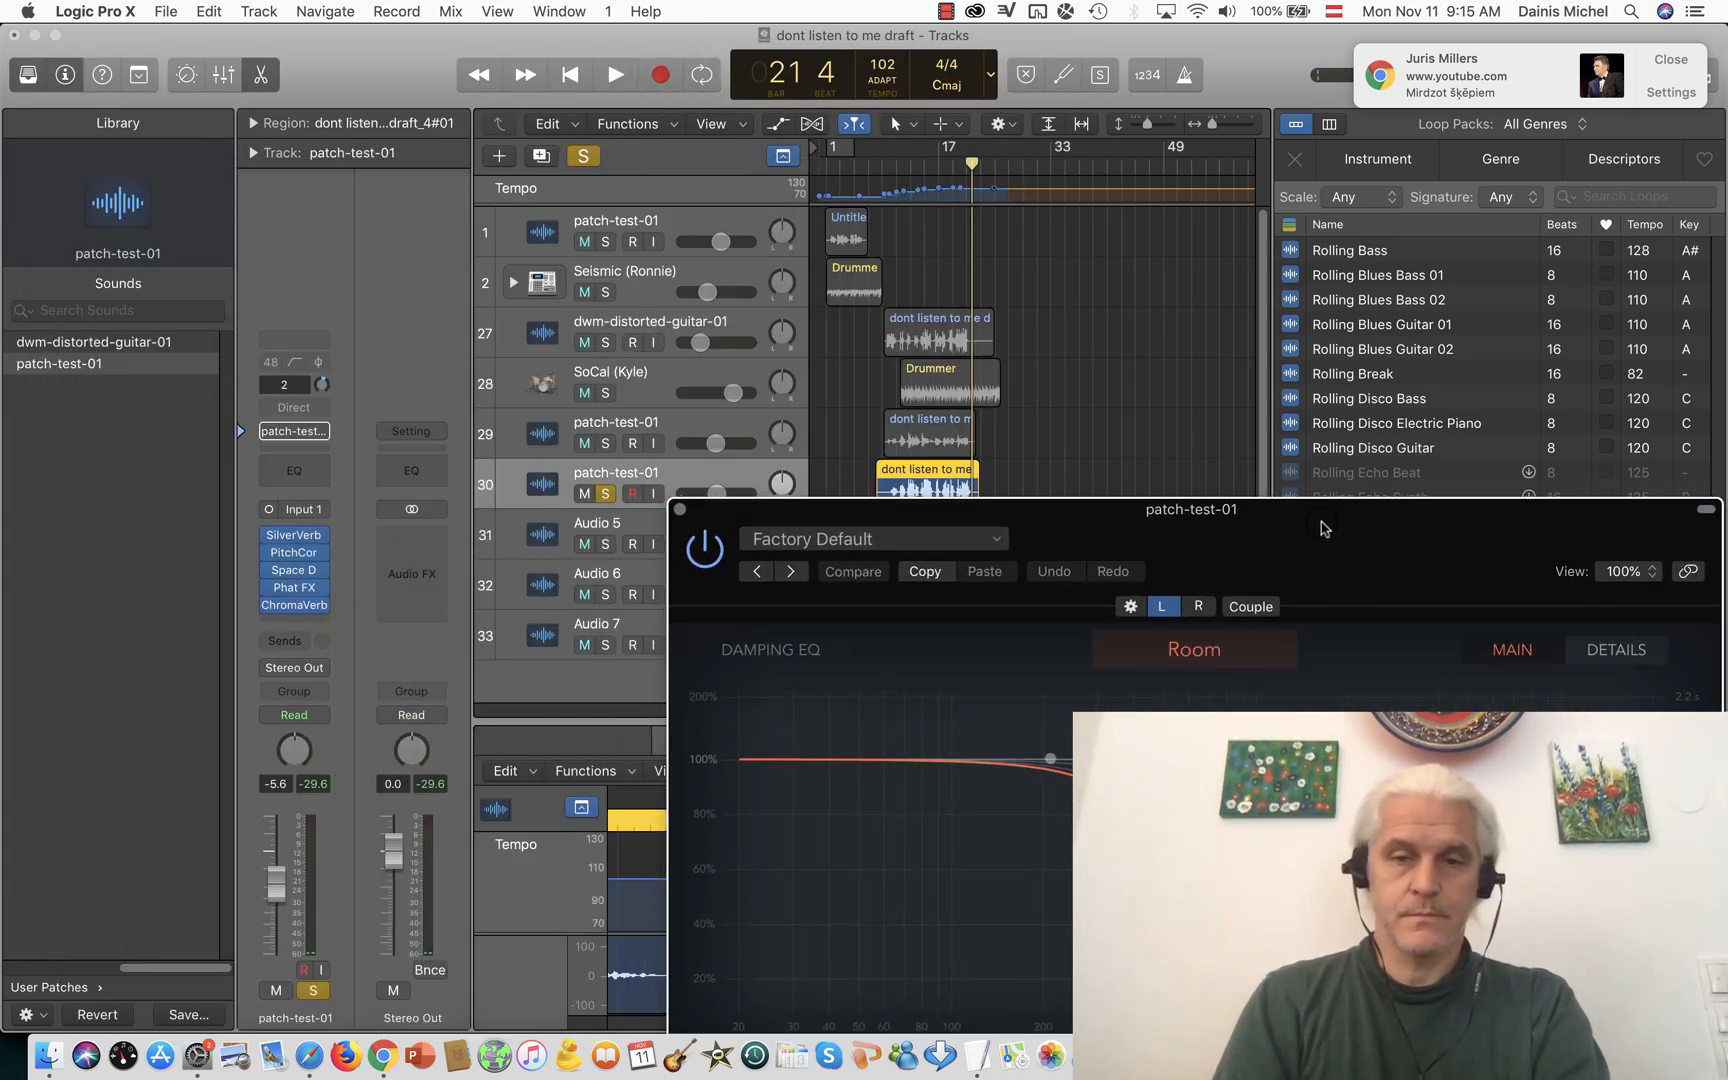
pyautogui.click(929, 165)
pyautogui.press('space')
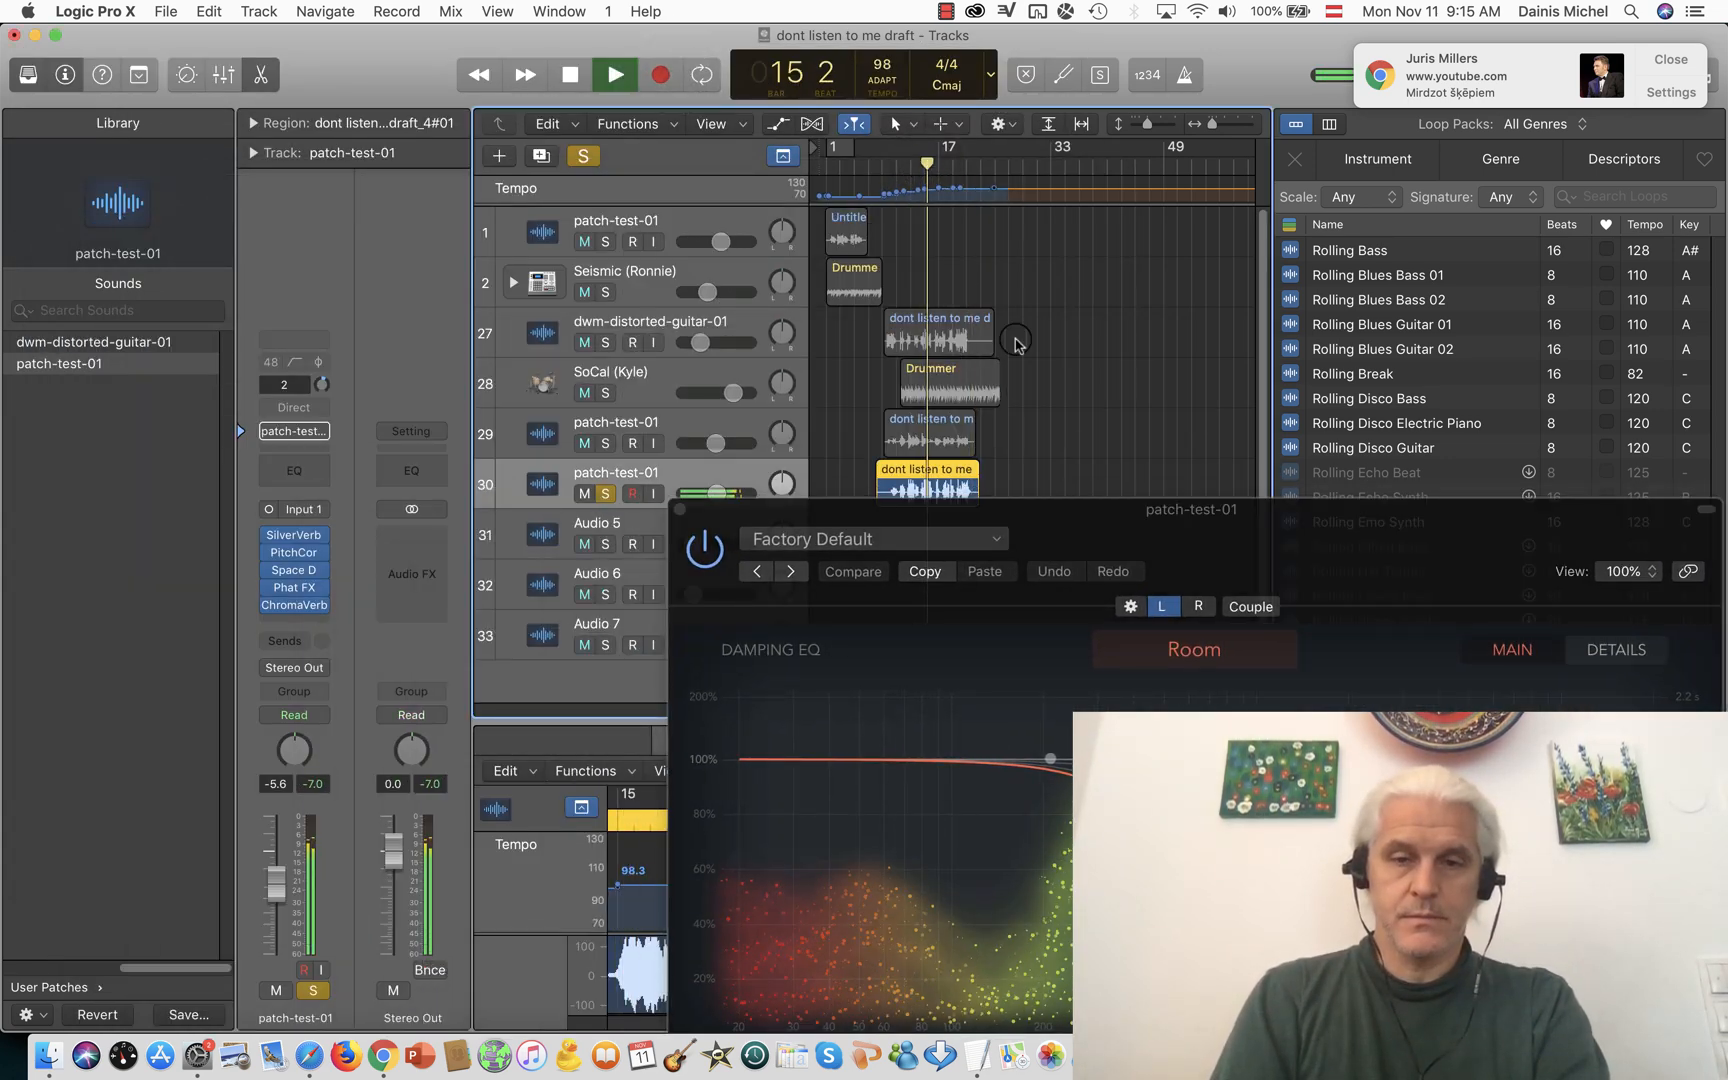
# - Audition the ChromaVerb with the Vocal Hall and Reflective Hall room types, stop playback and close its window
pyautogui.moveTo(1102, 524); pyautogui.dragTo(770, 52)
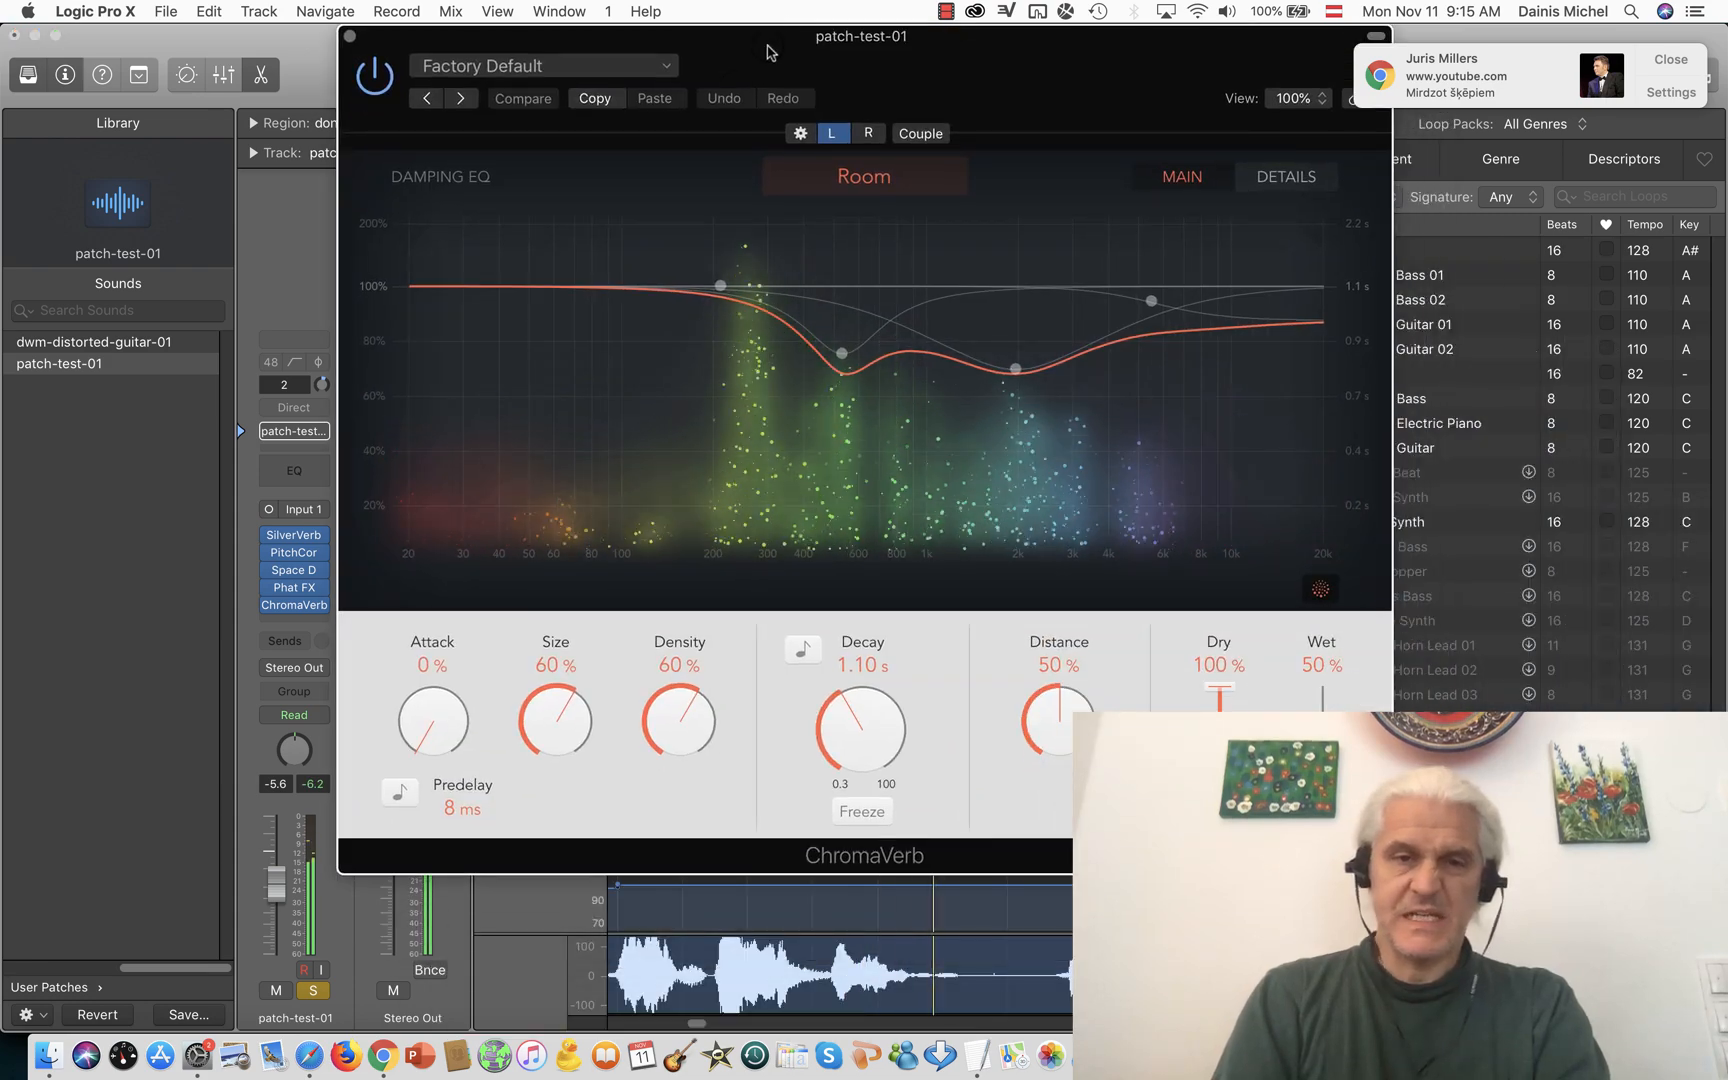
pyautogui.click(847, 178)
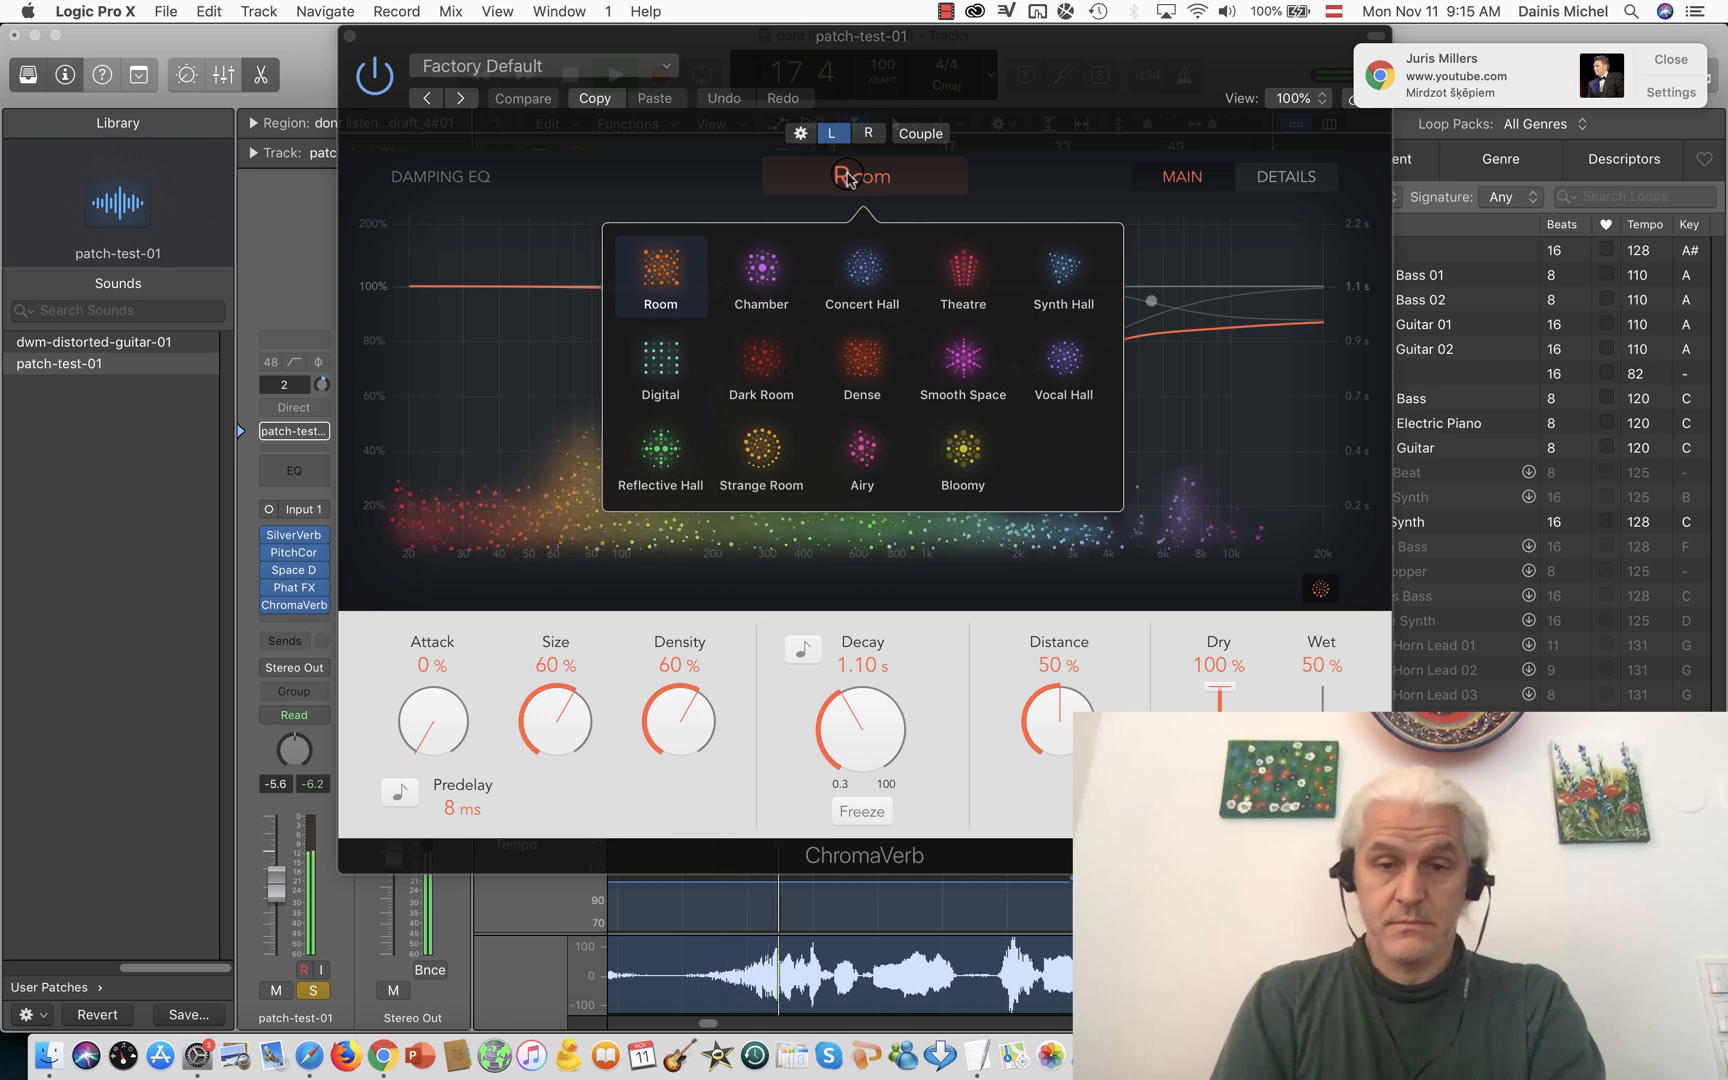
pyautogui.click(1084, 366)
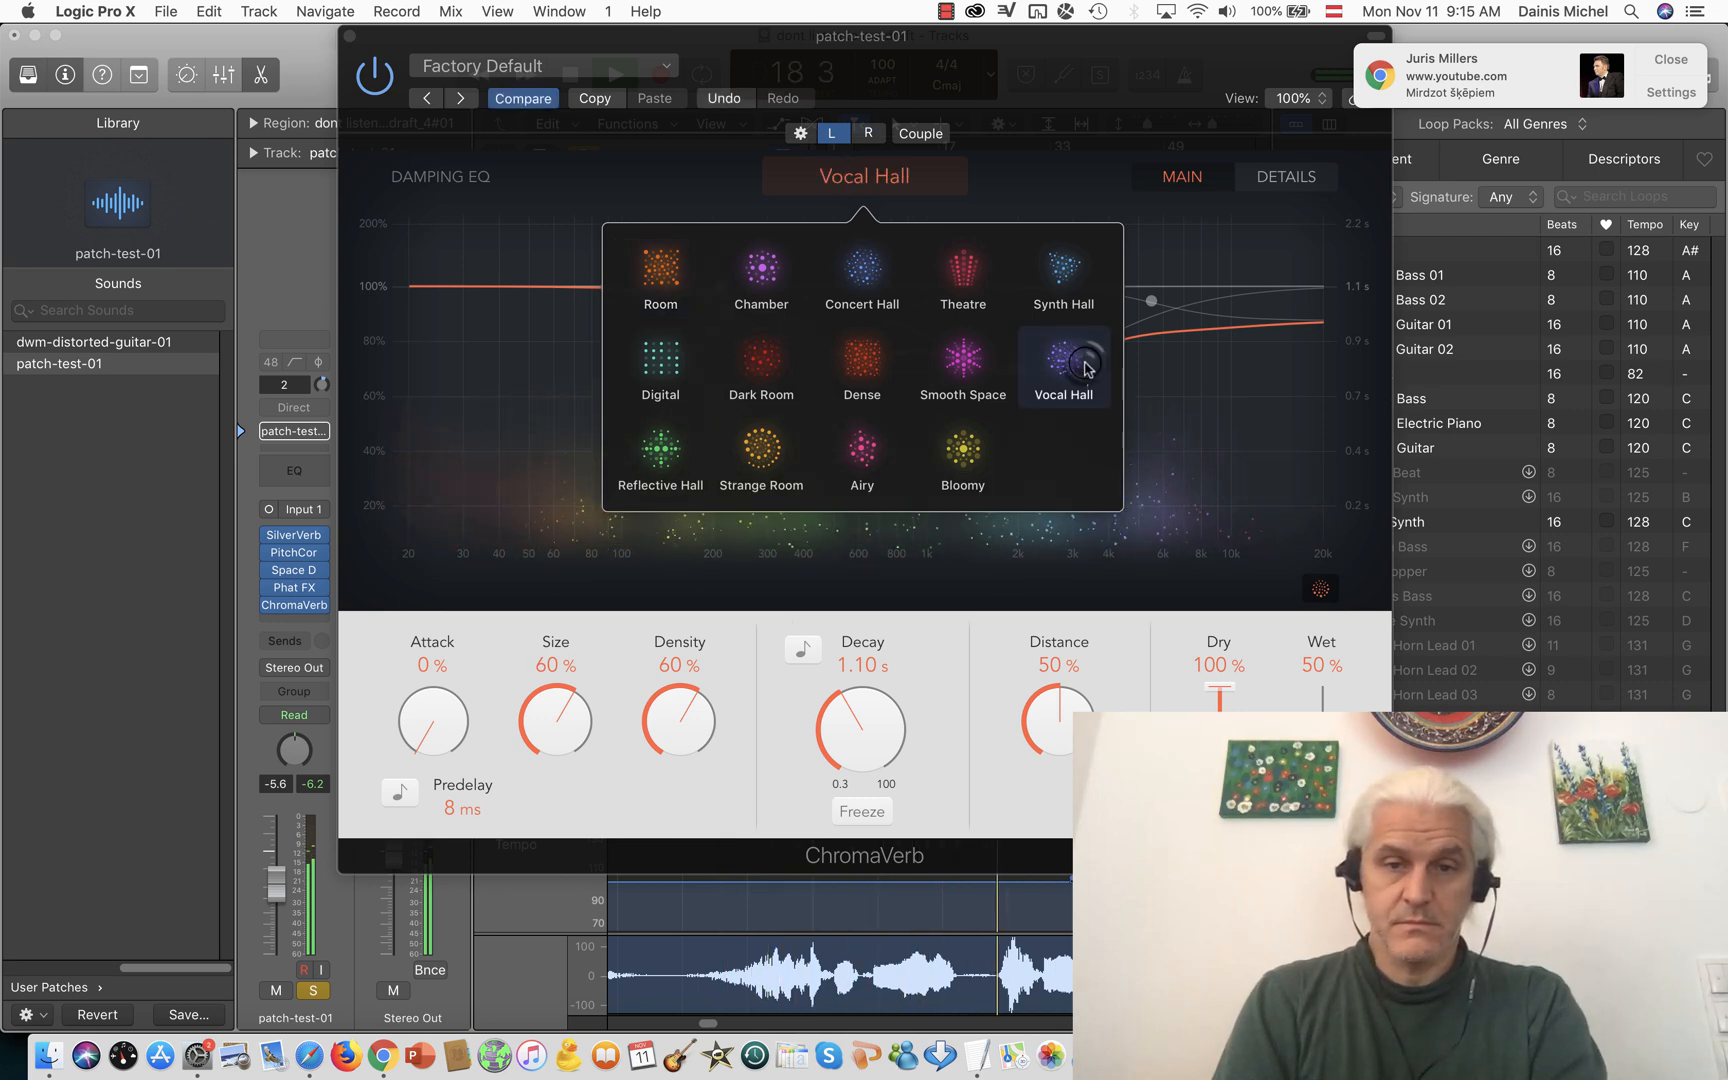
pyautogui.click(657, 450)
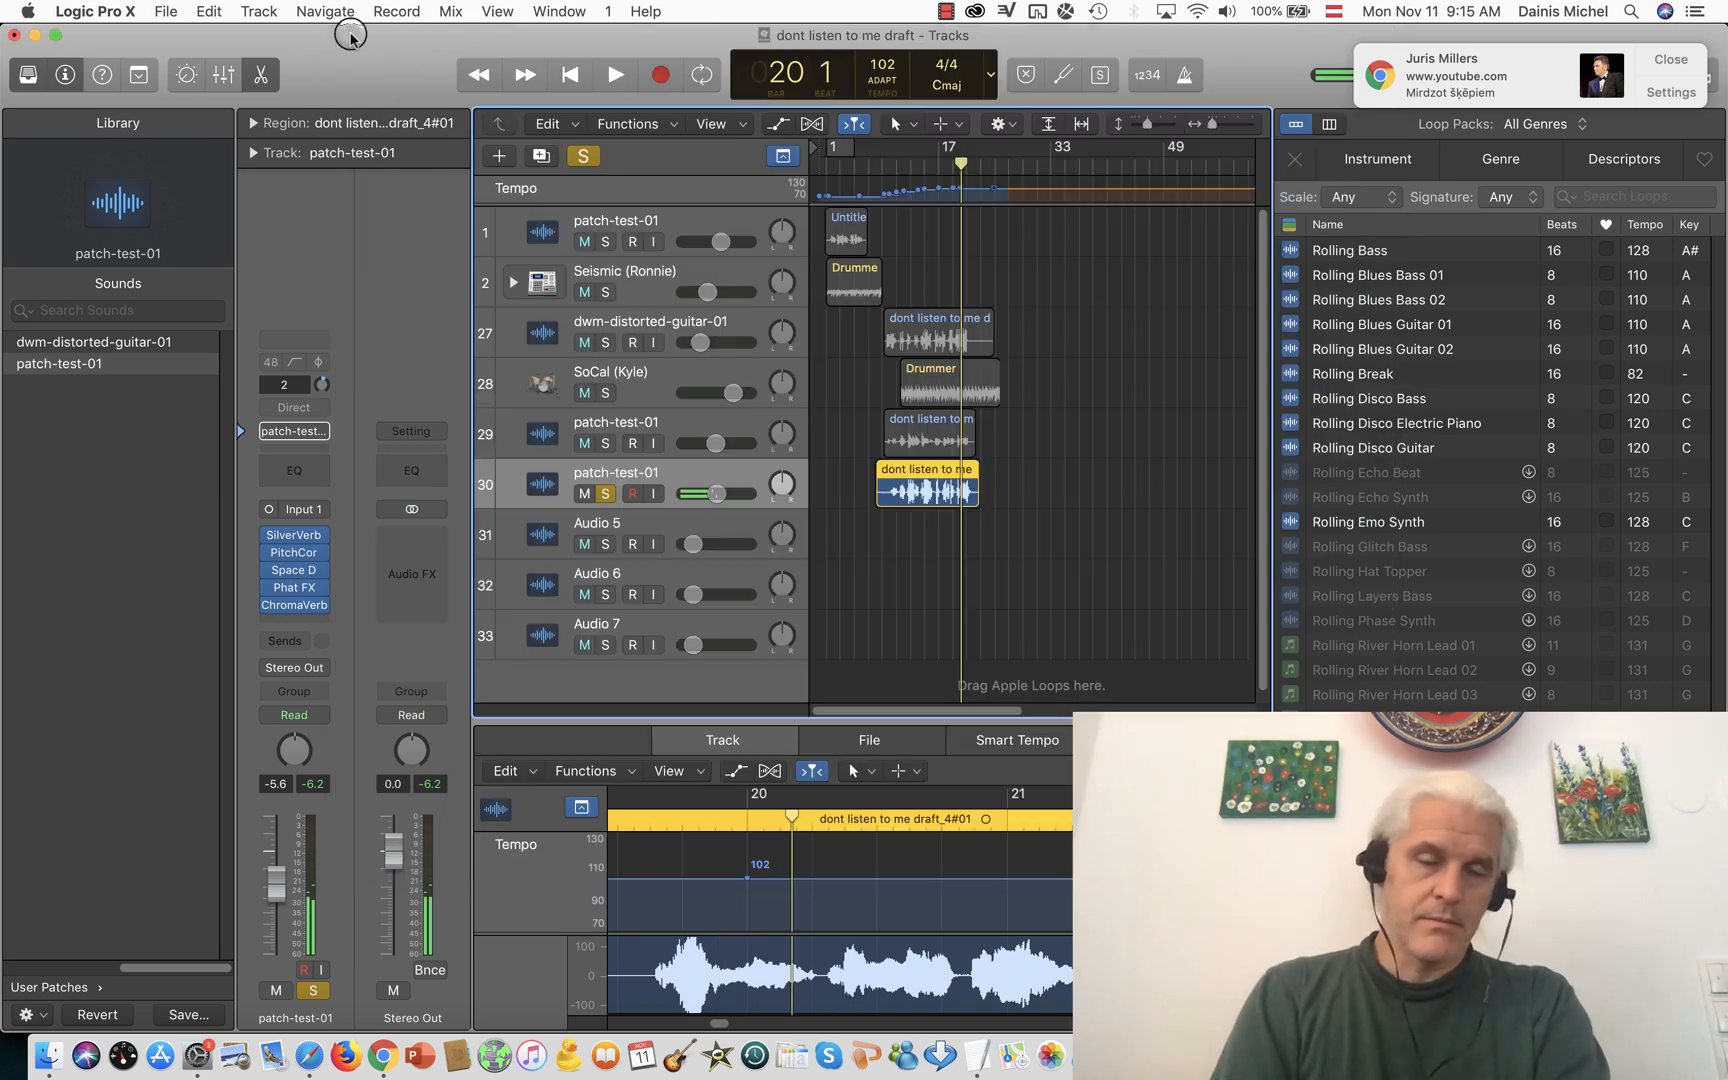
pyautogui.click(349, 36)
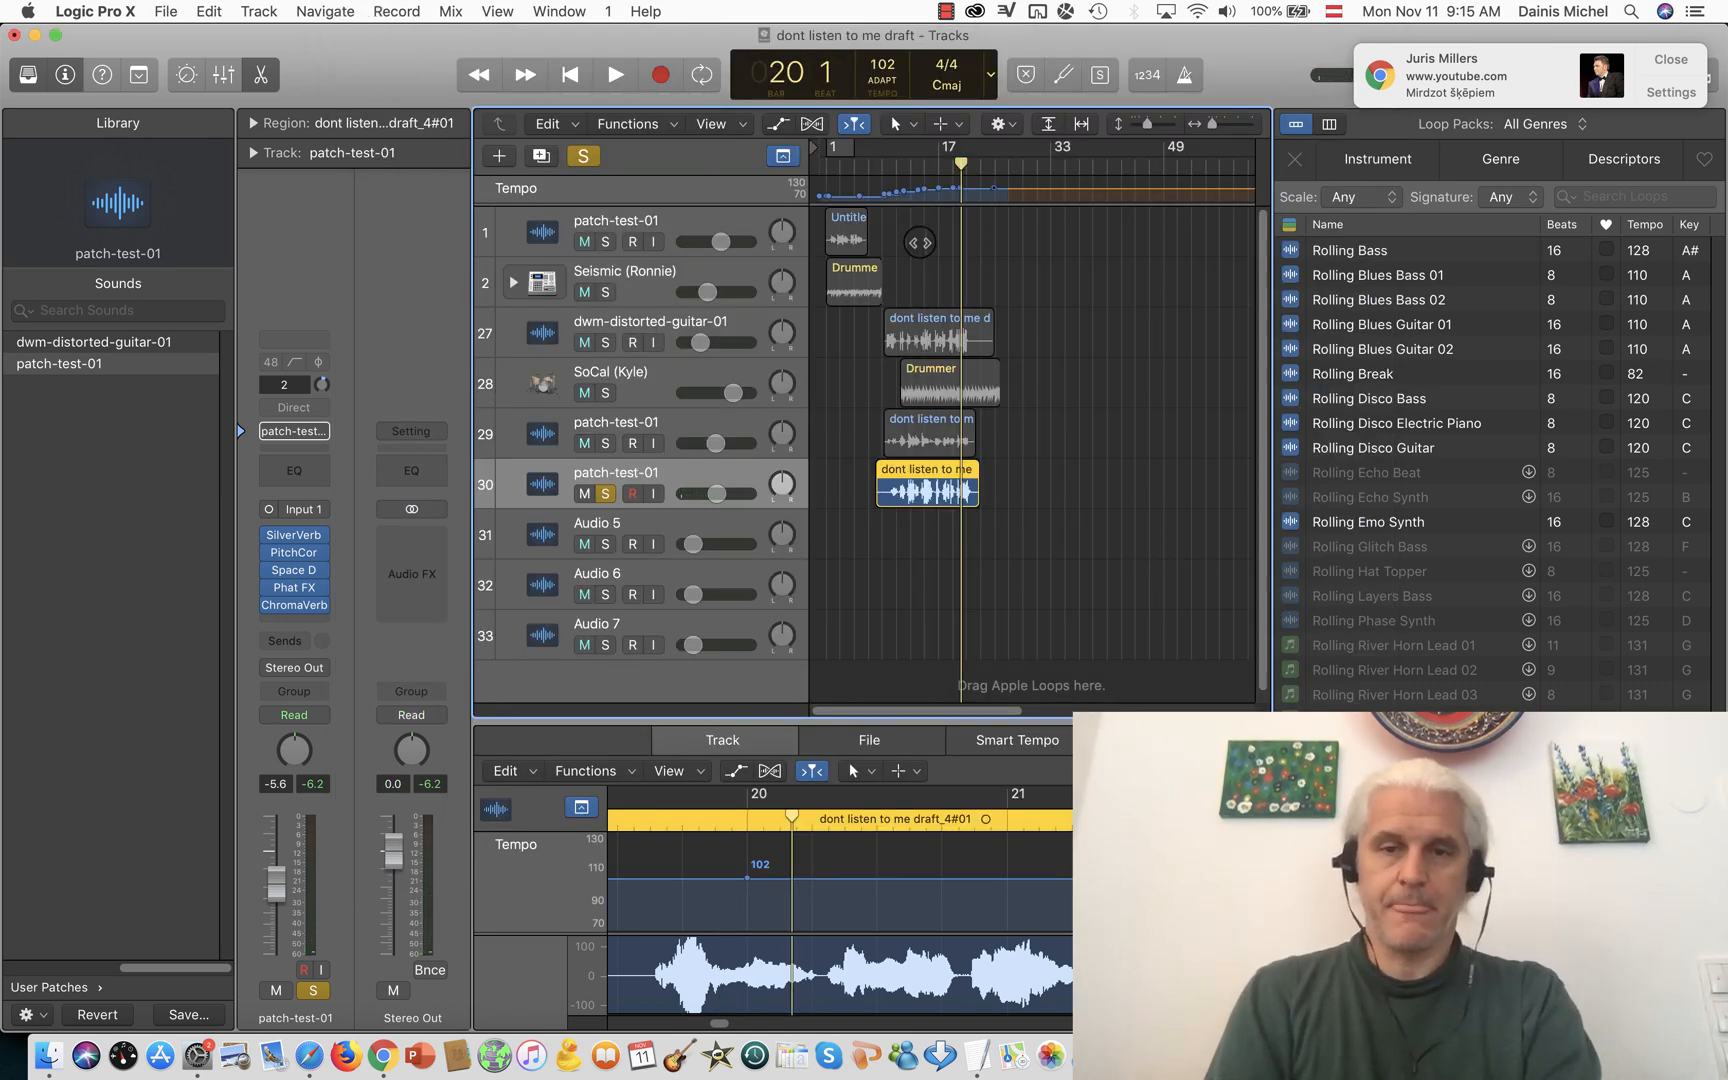
# - Move the playhead to bar 18 and replace the ChromaVerb on track 30 with a Stereo Spread plug-in
pyautogui.moveTo(958, 162)
pyautogui.mouseDown()
pyautogui.moveTo(918, 165)
pyautogui.moveTo(945, 168)
pyautogui.mouseUp()
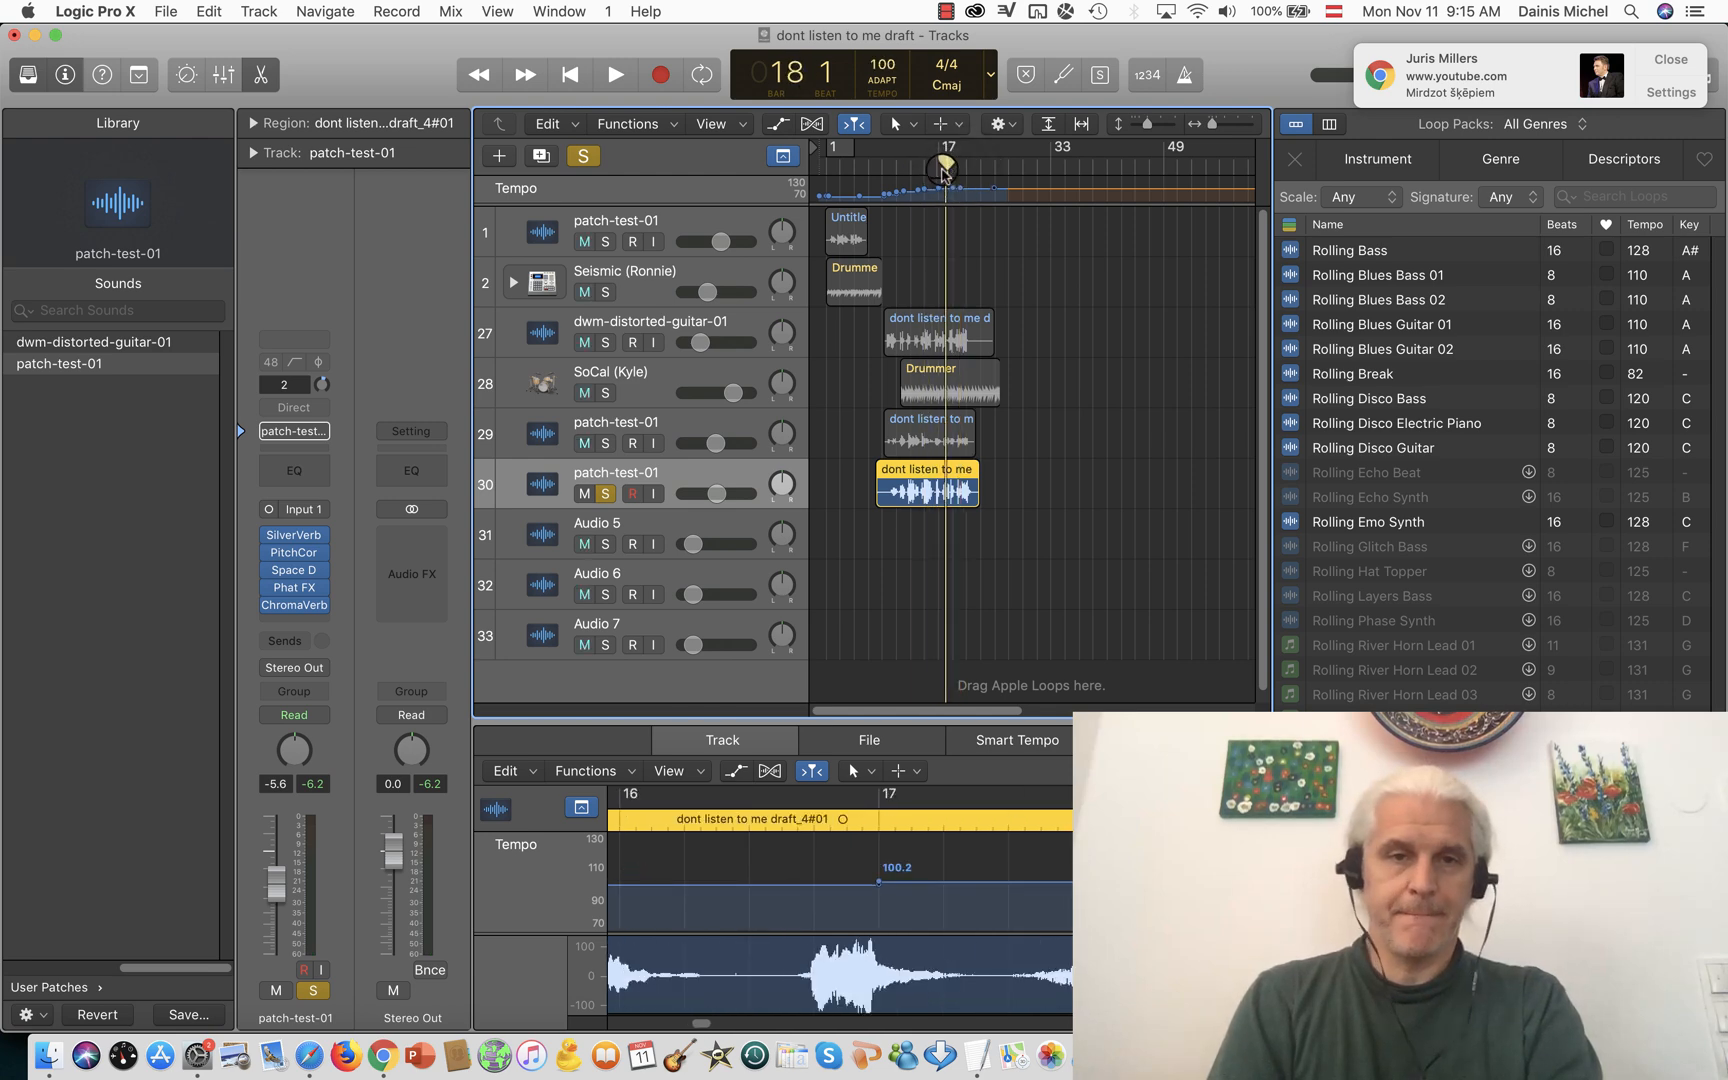
pyautogui.click(305, 607)
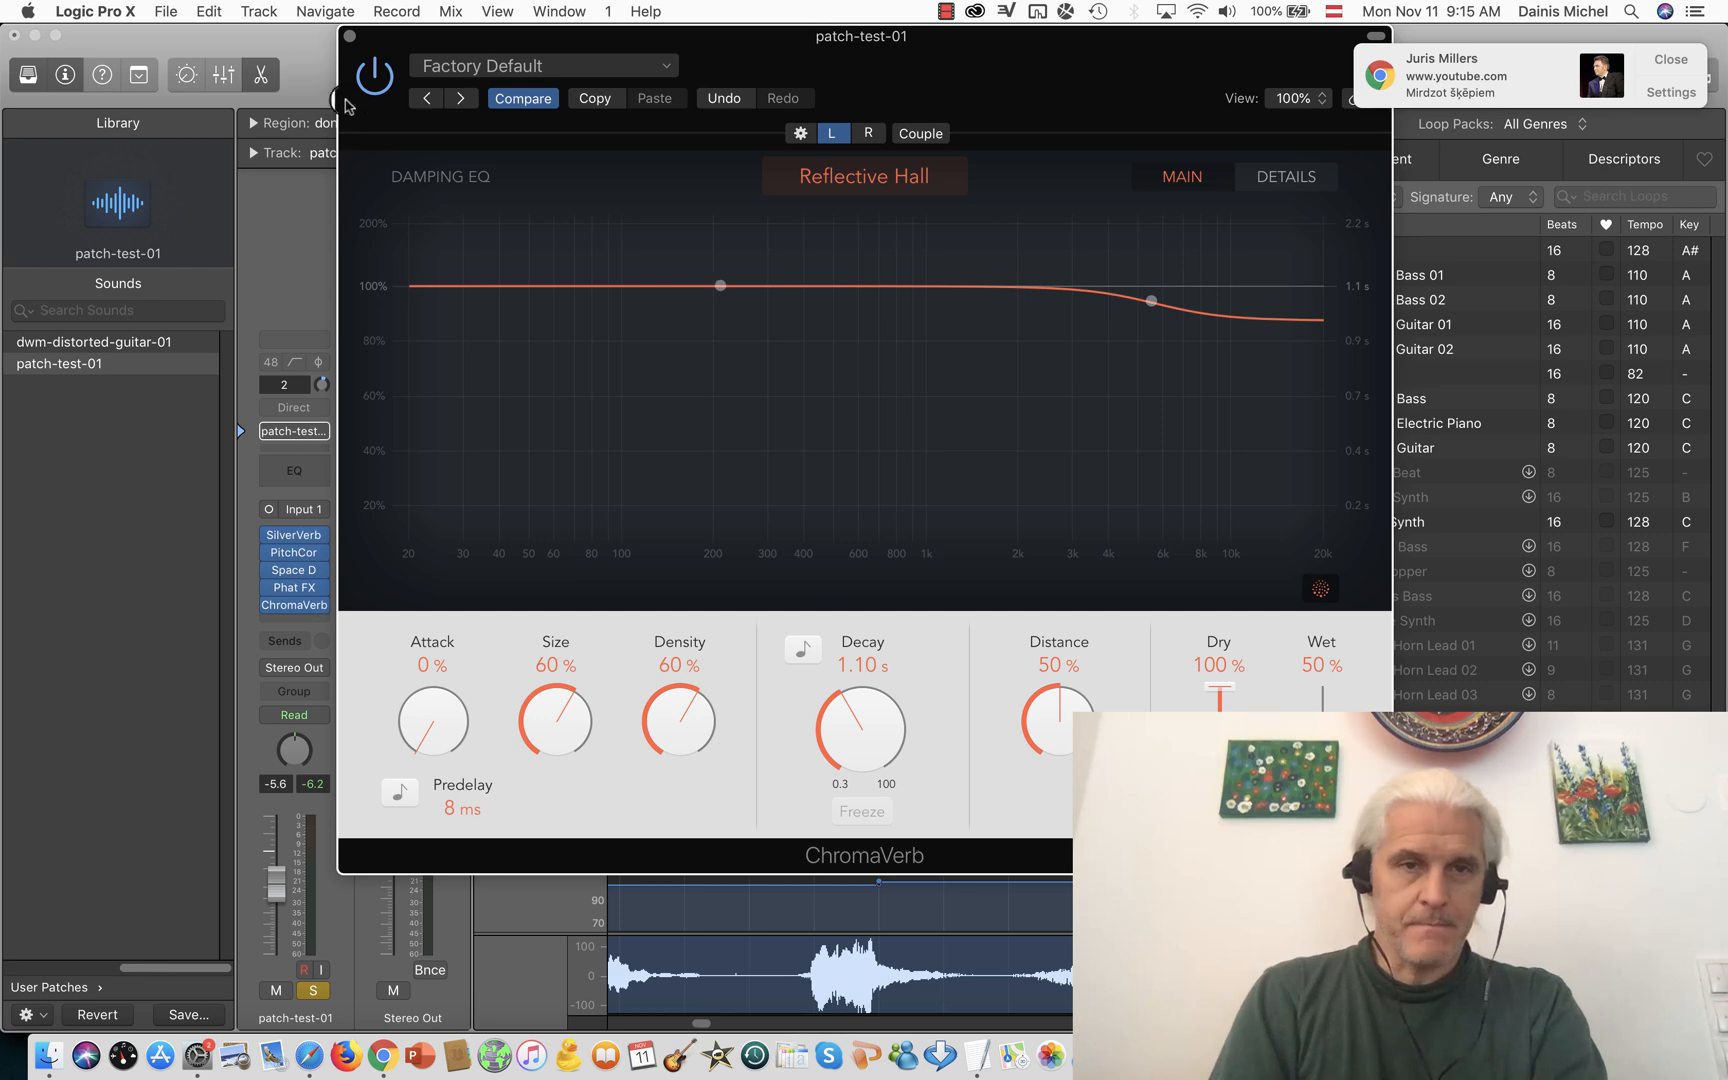
pyautogui.click(348, 37)
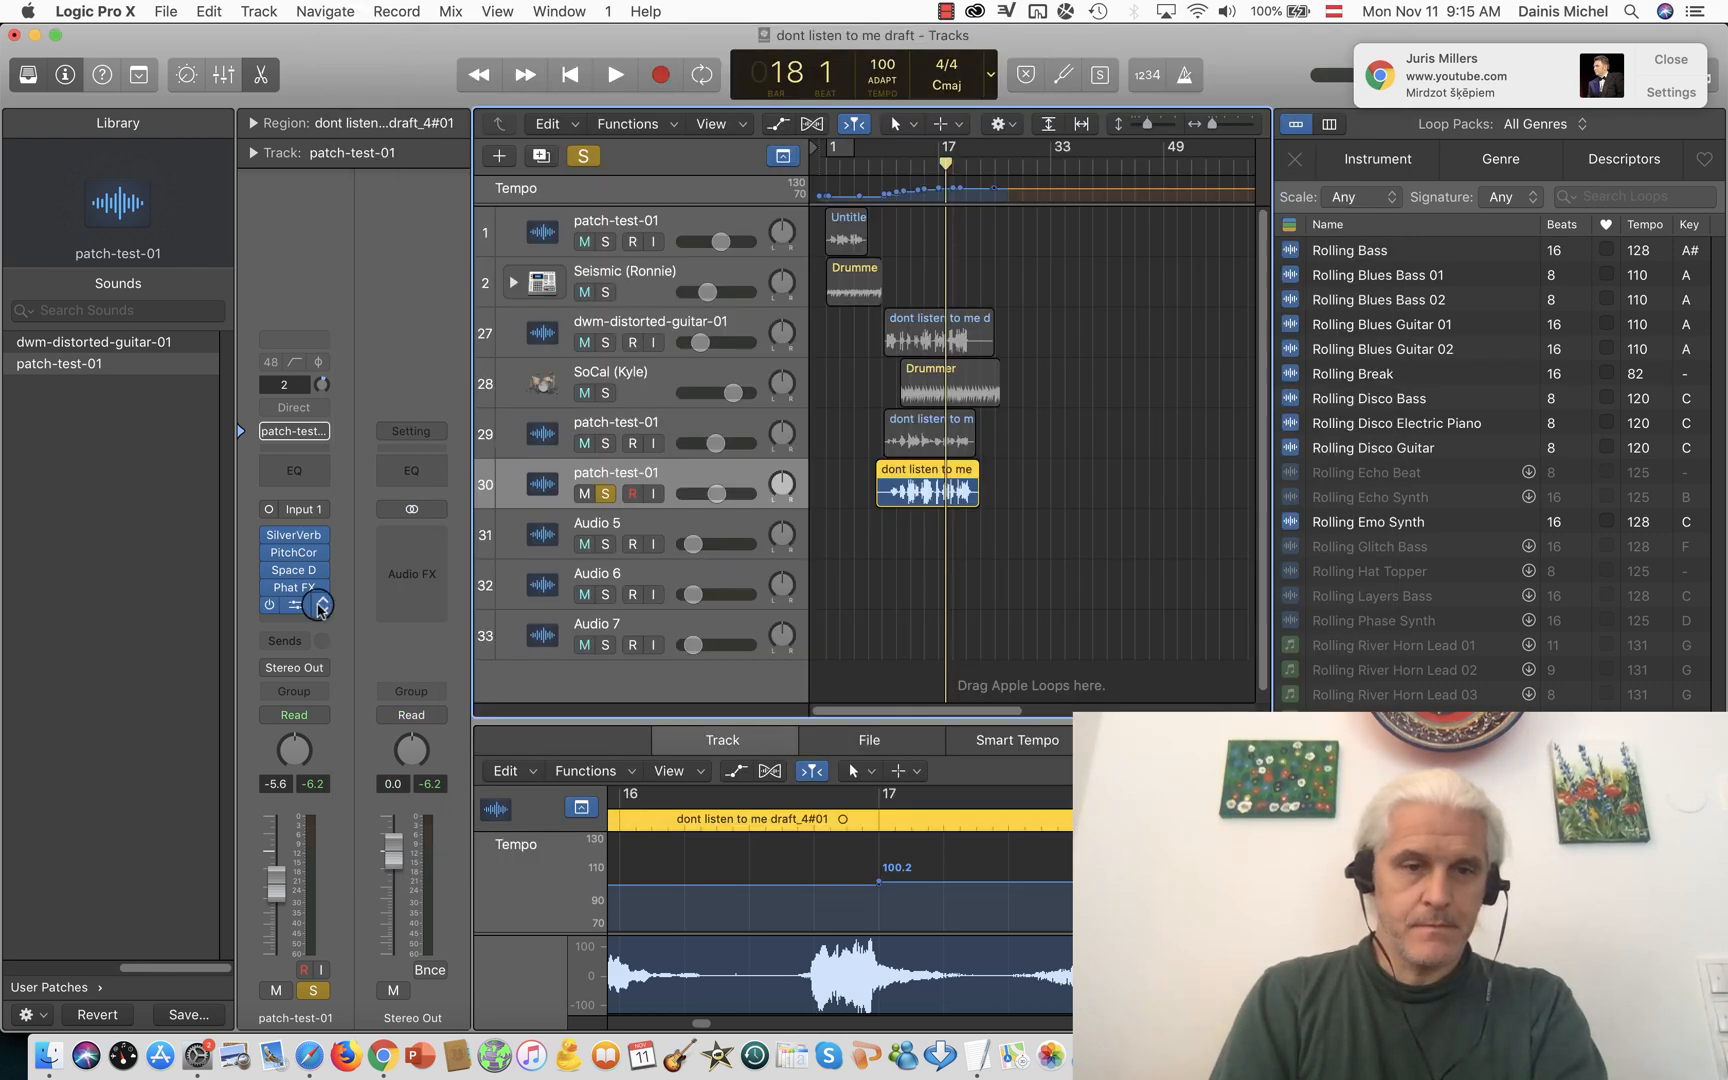
pyautogui.click(320, 605)
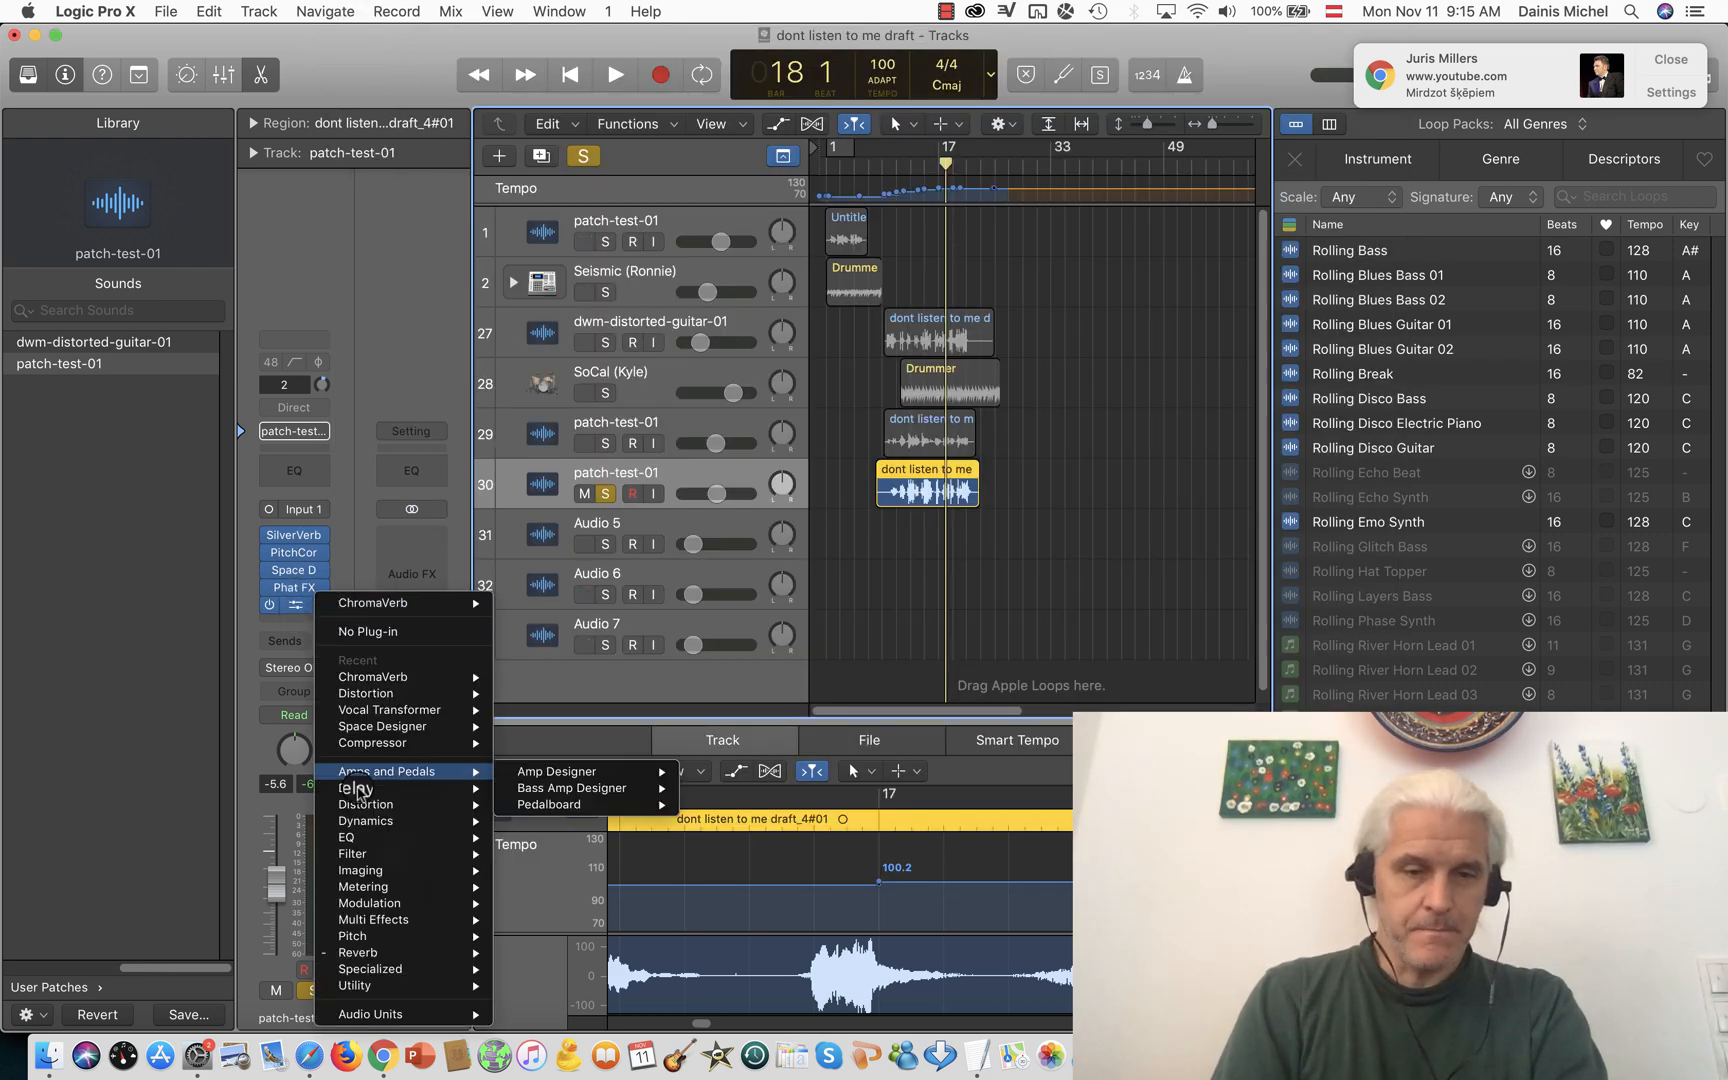
pyautogui.moveTo(357, 790)
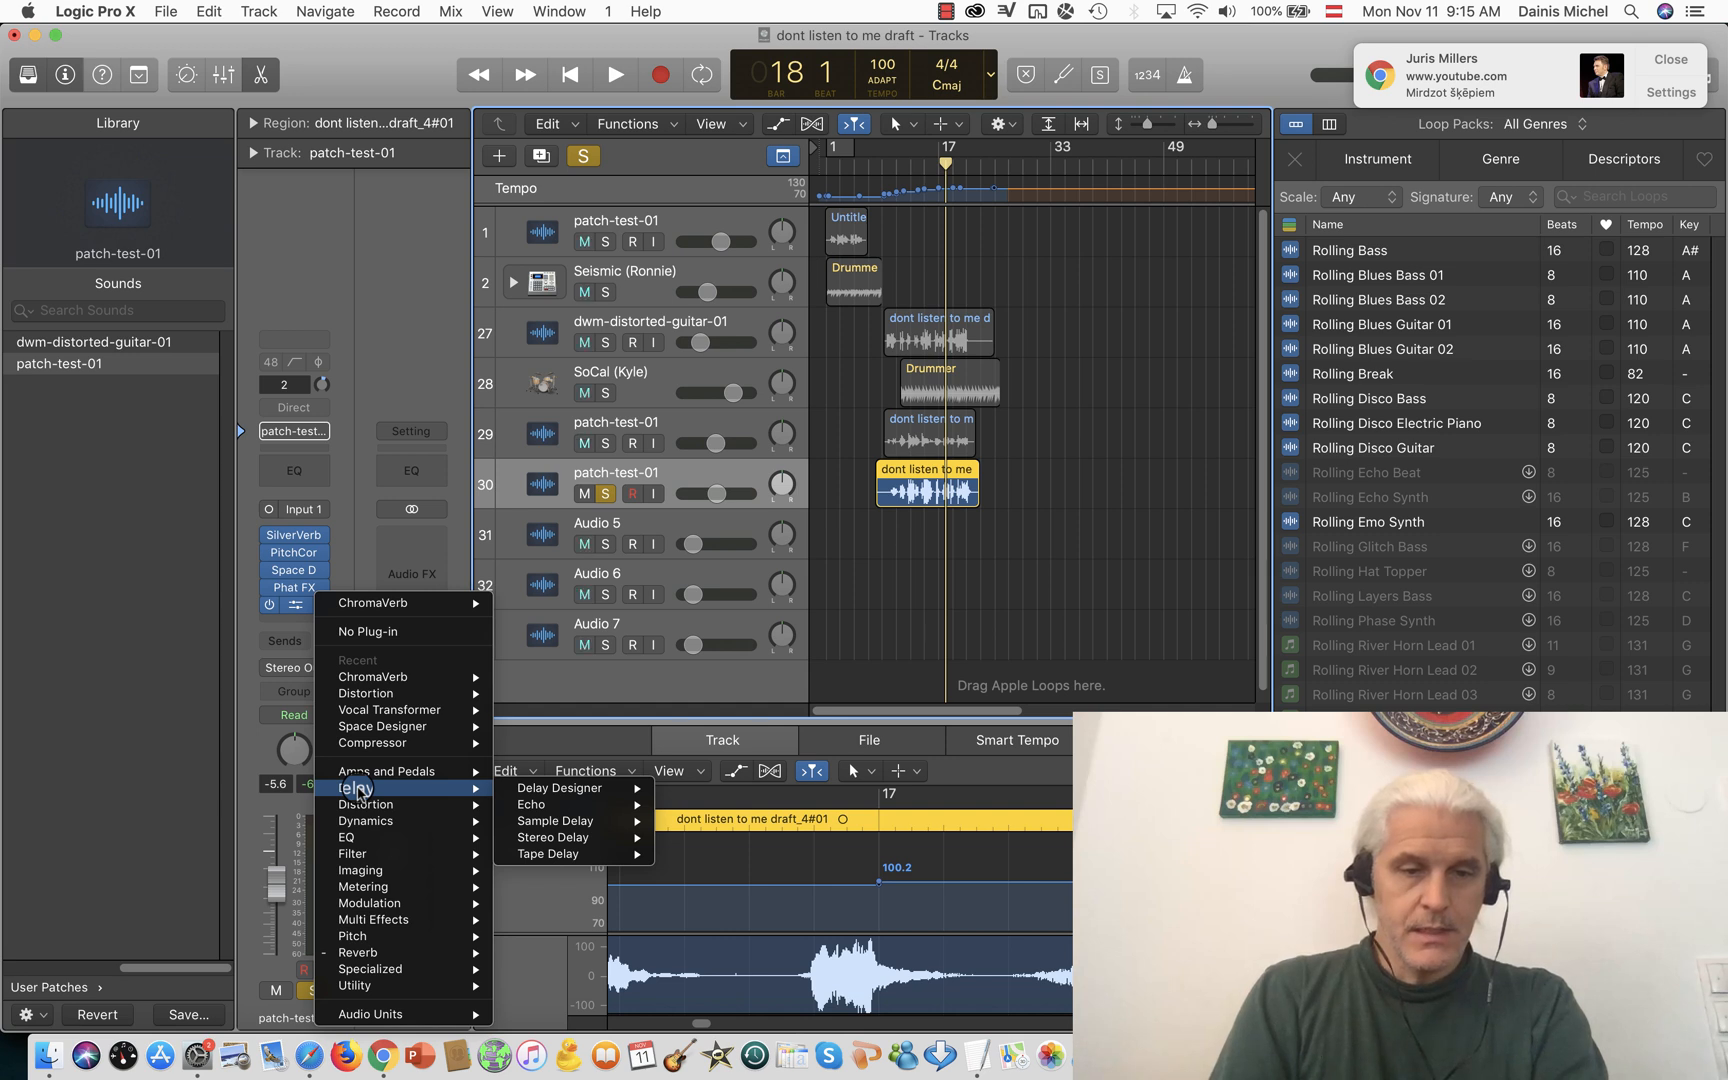
pyautogui.moveTo(362, 868)
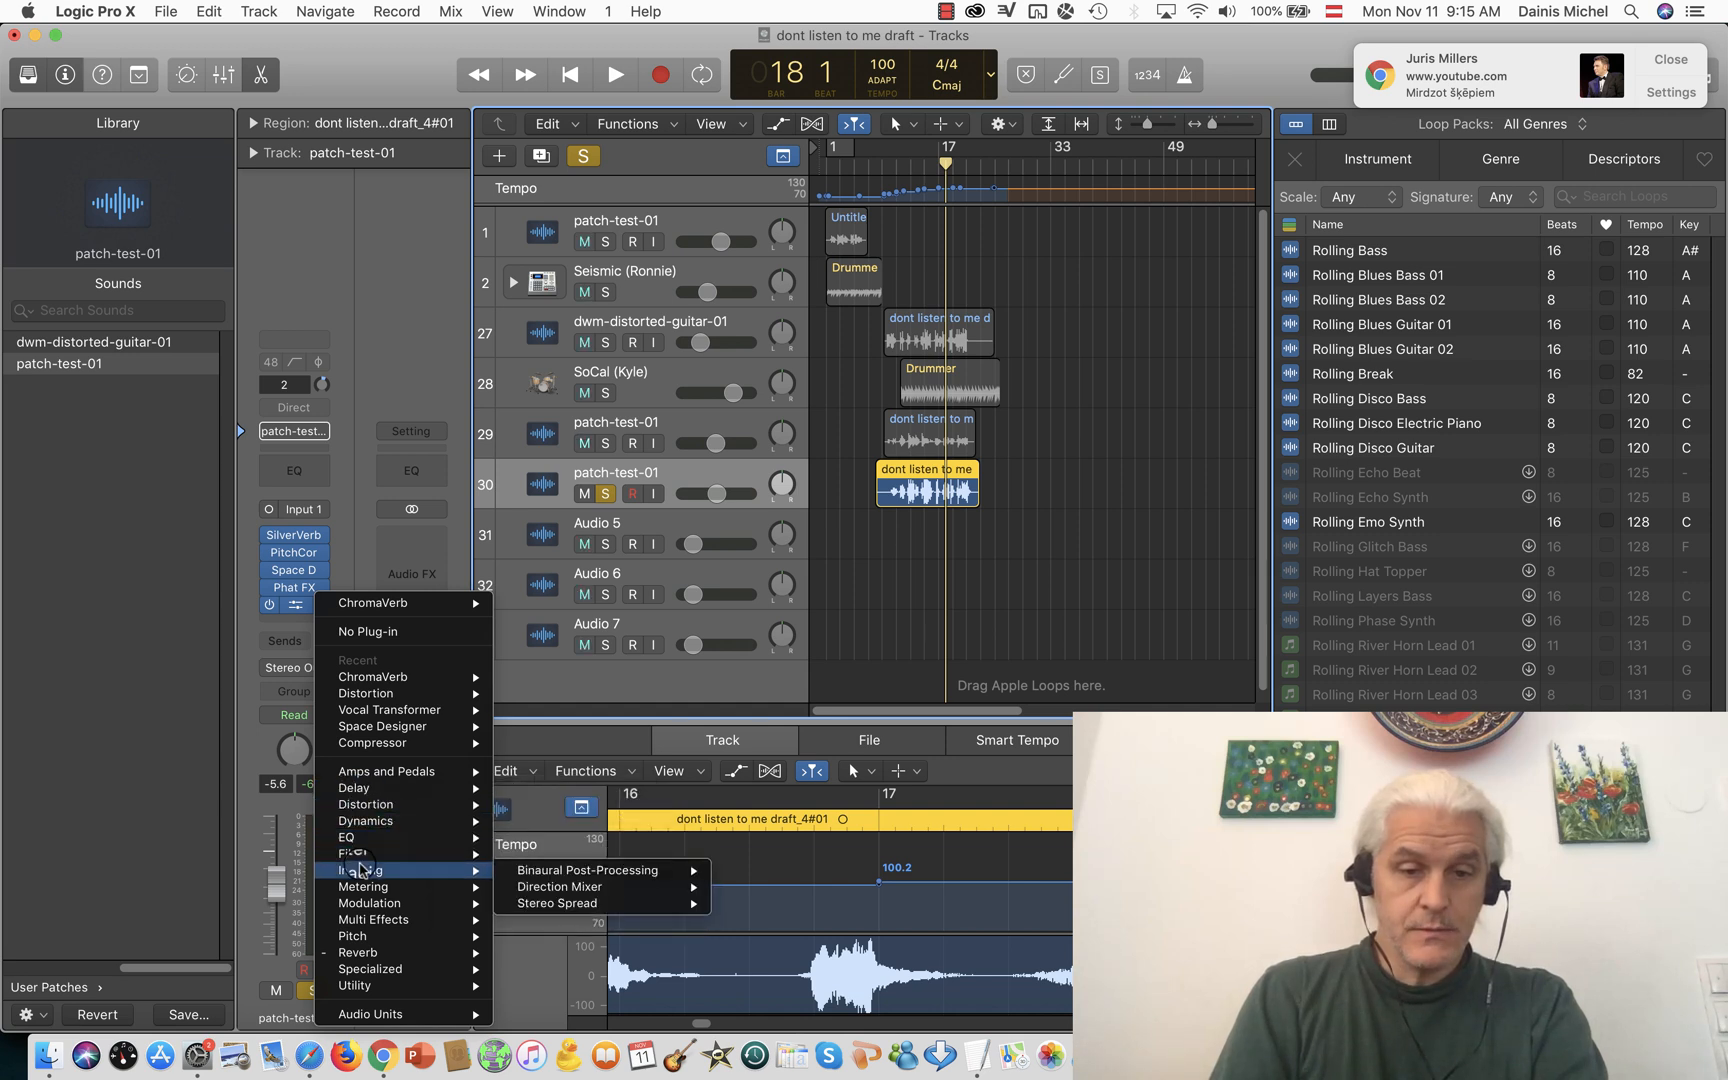
pyautogui.press('Right')
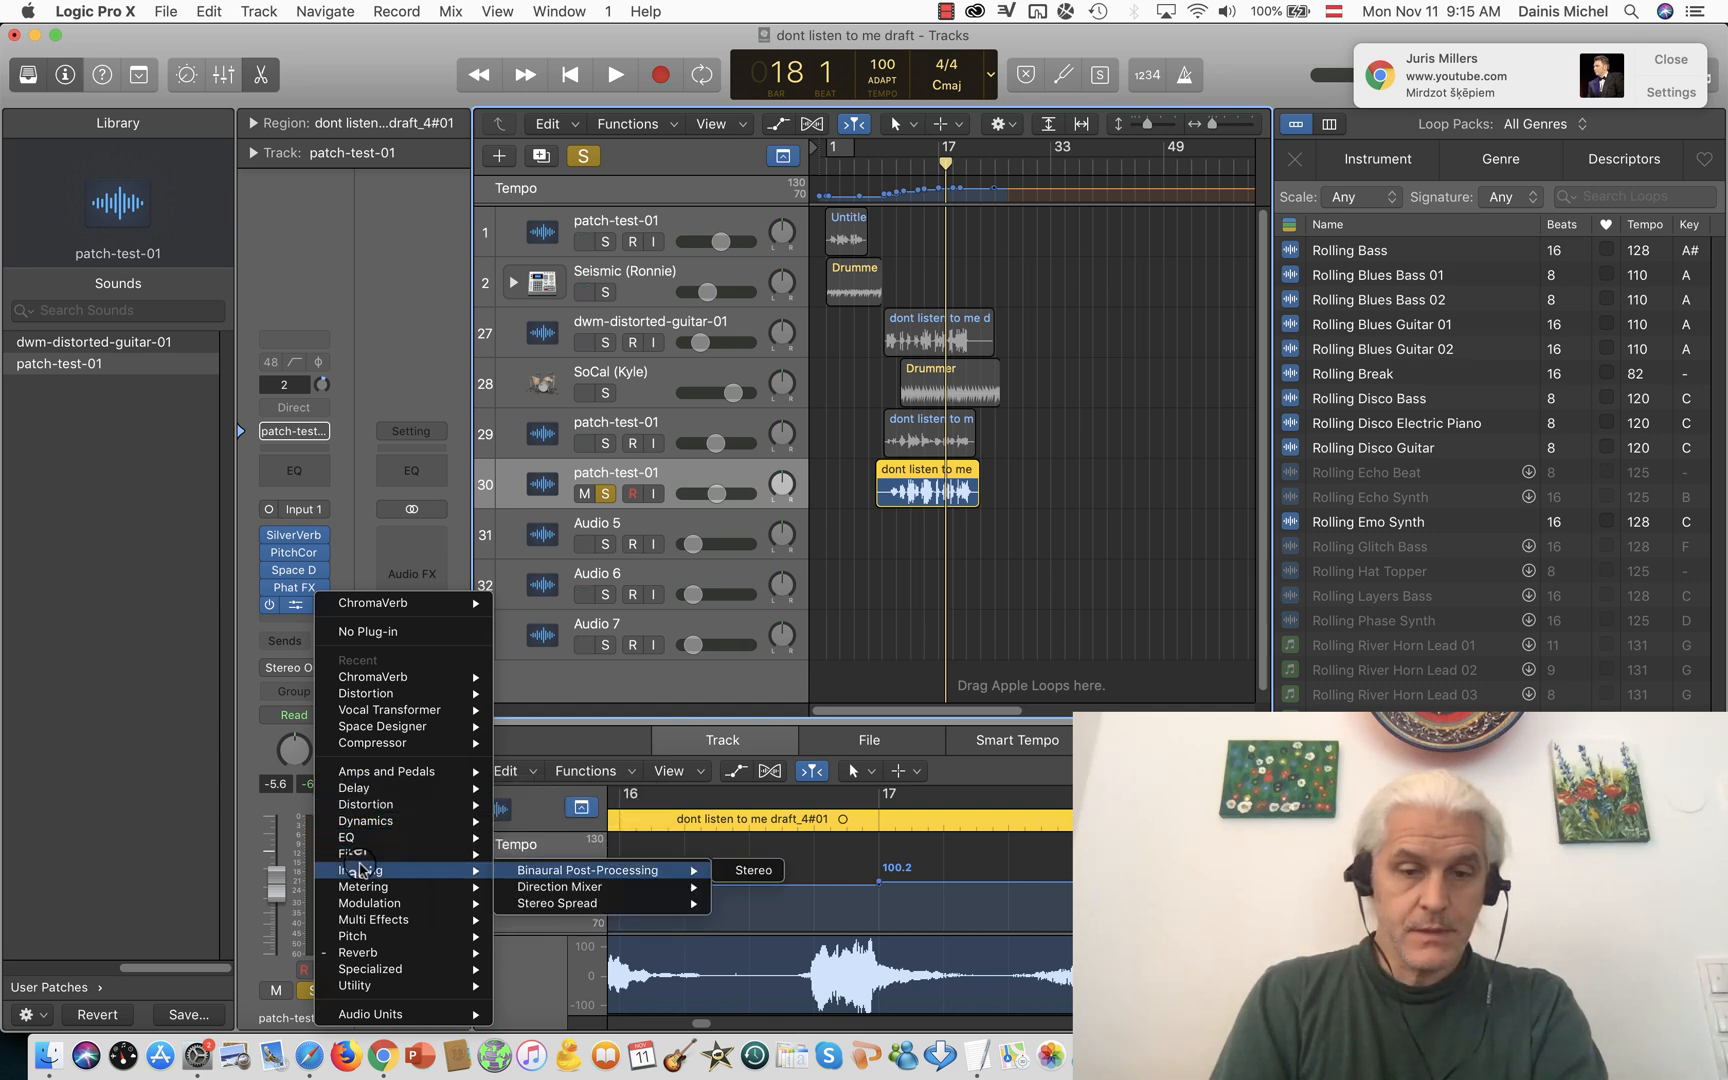
pyautogui.press('Down')
pyautogui.press('Down')
pyautogui.click(740, 903)
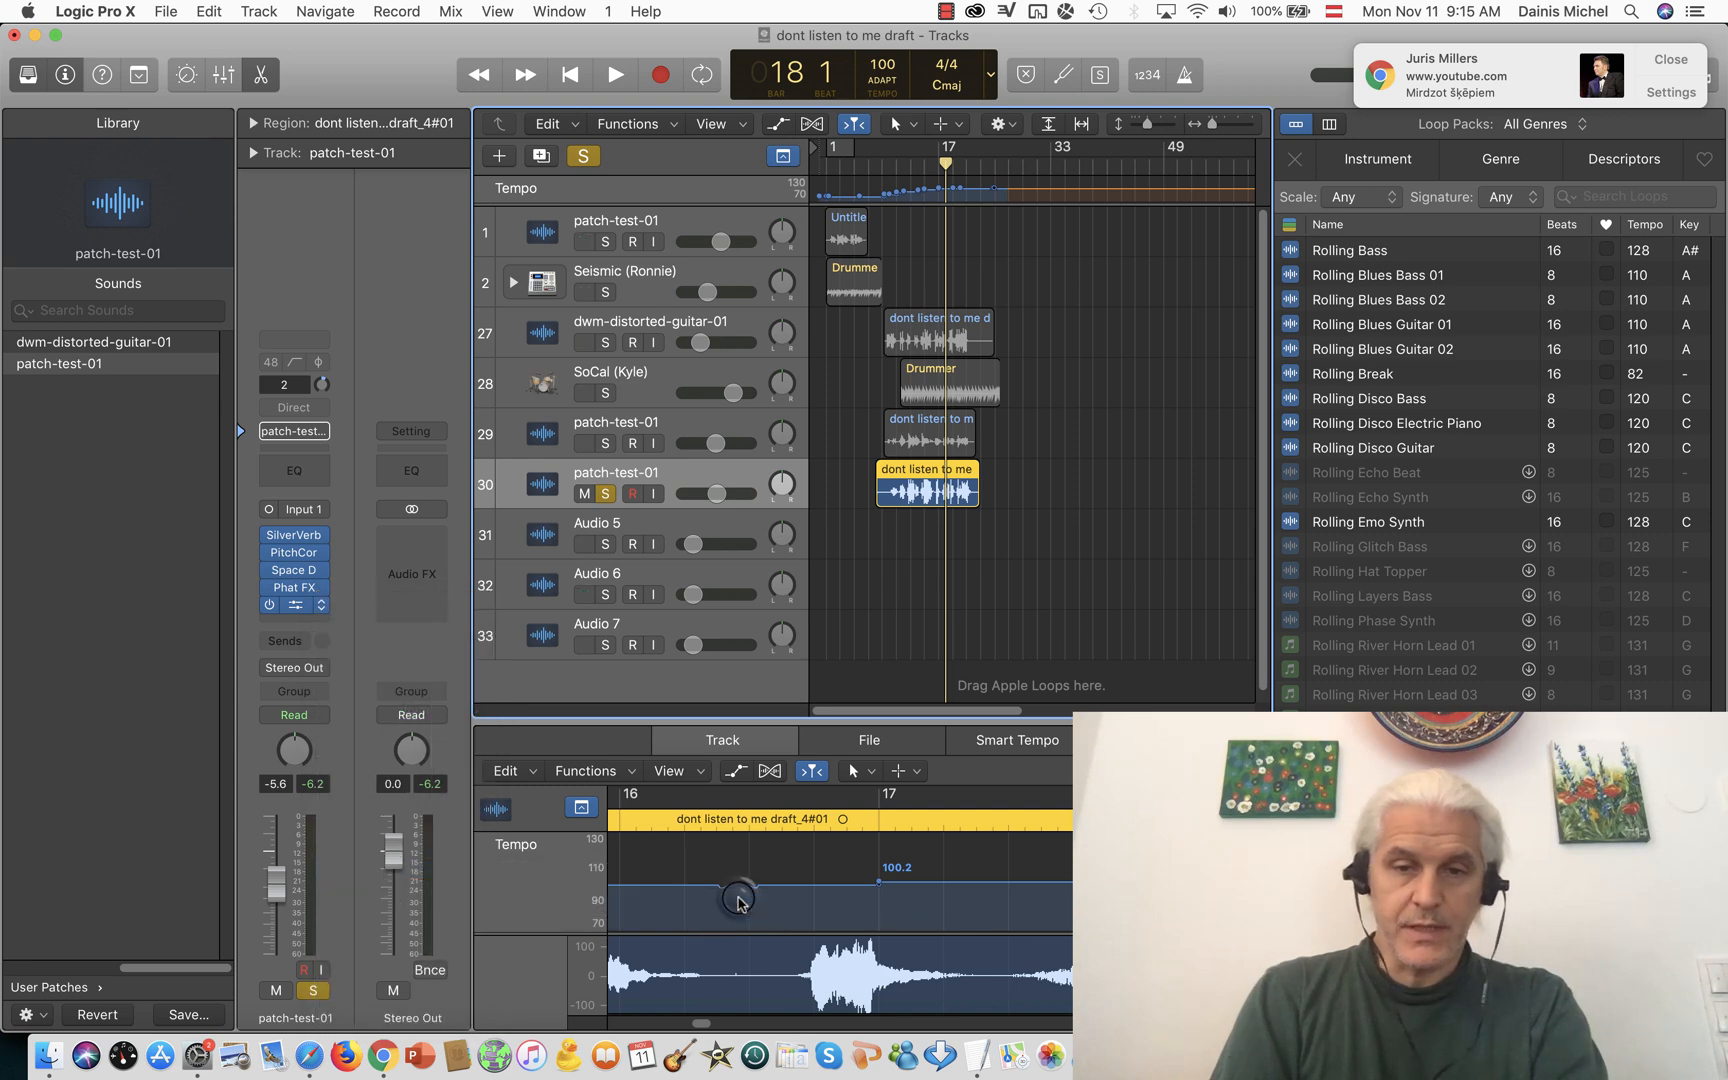
# - Audition track 30 through the Stereo Spread's Factory Default setting from bar 18, and stop playback around bar 20
pyautogui.press('space')
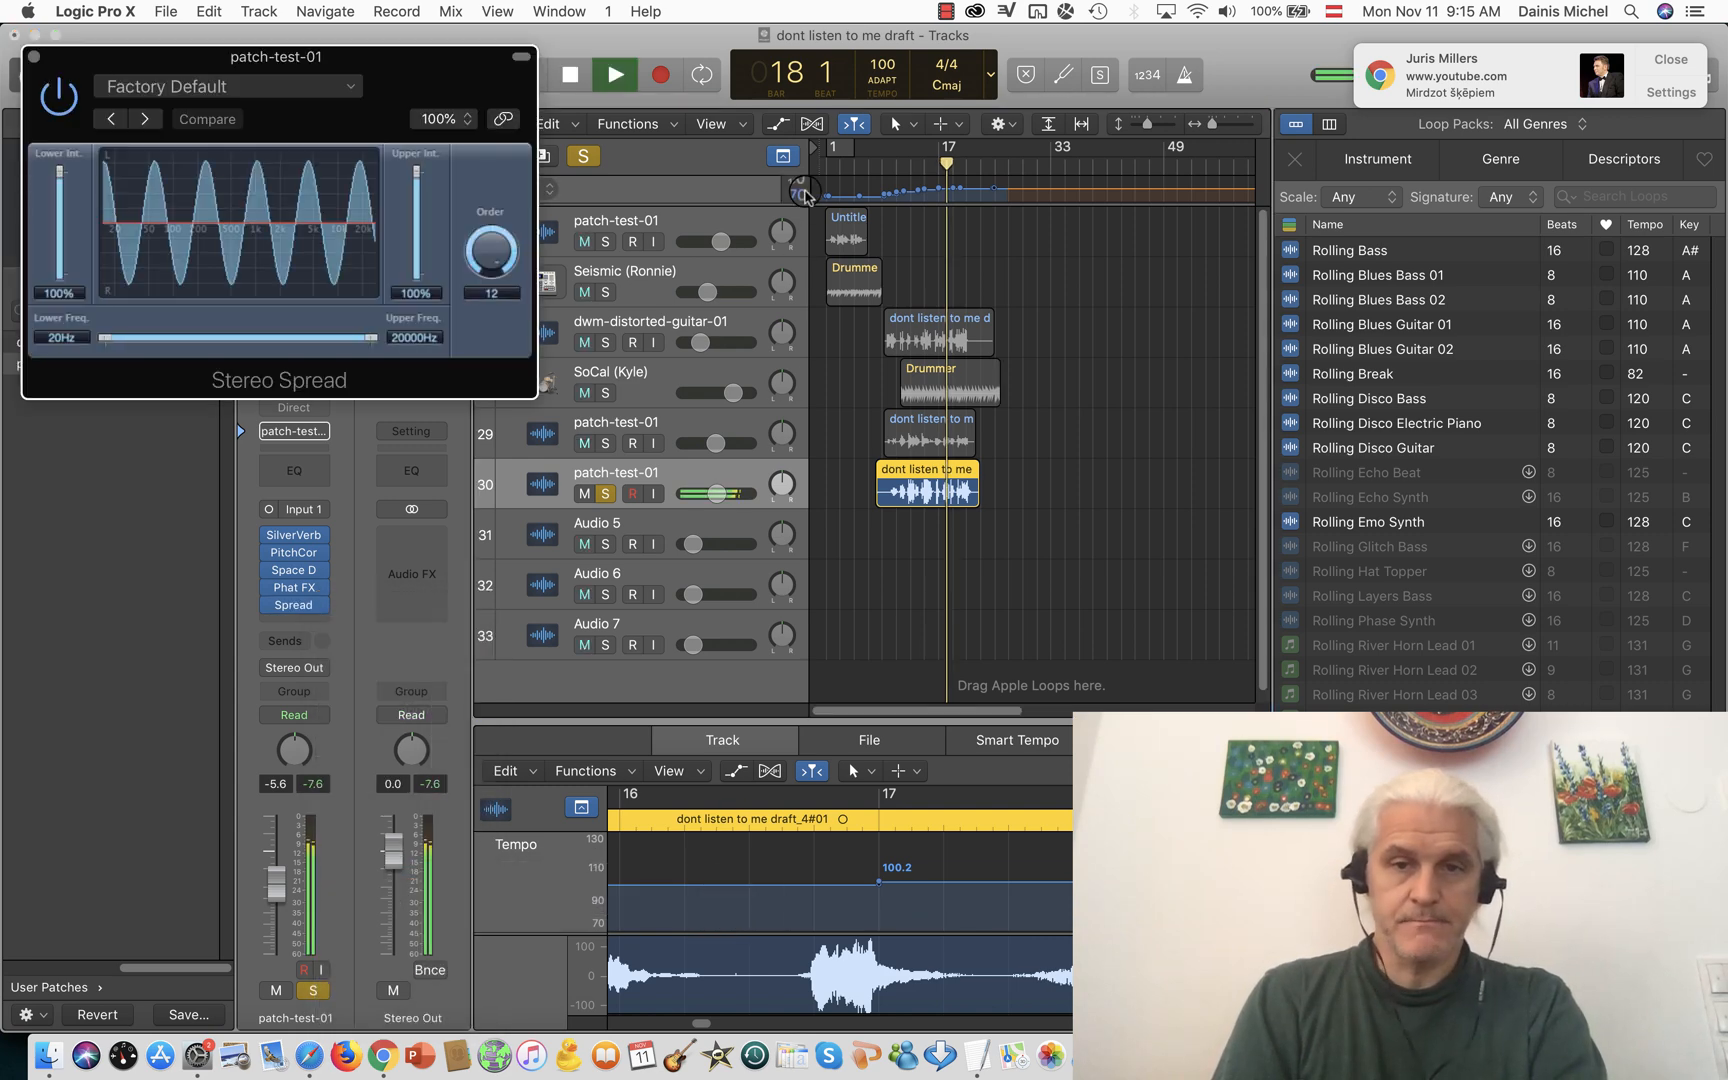
pyautogui.press('space')
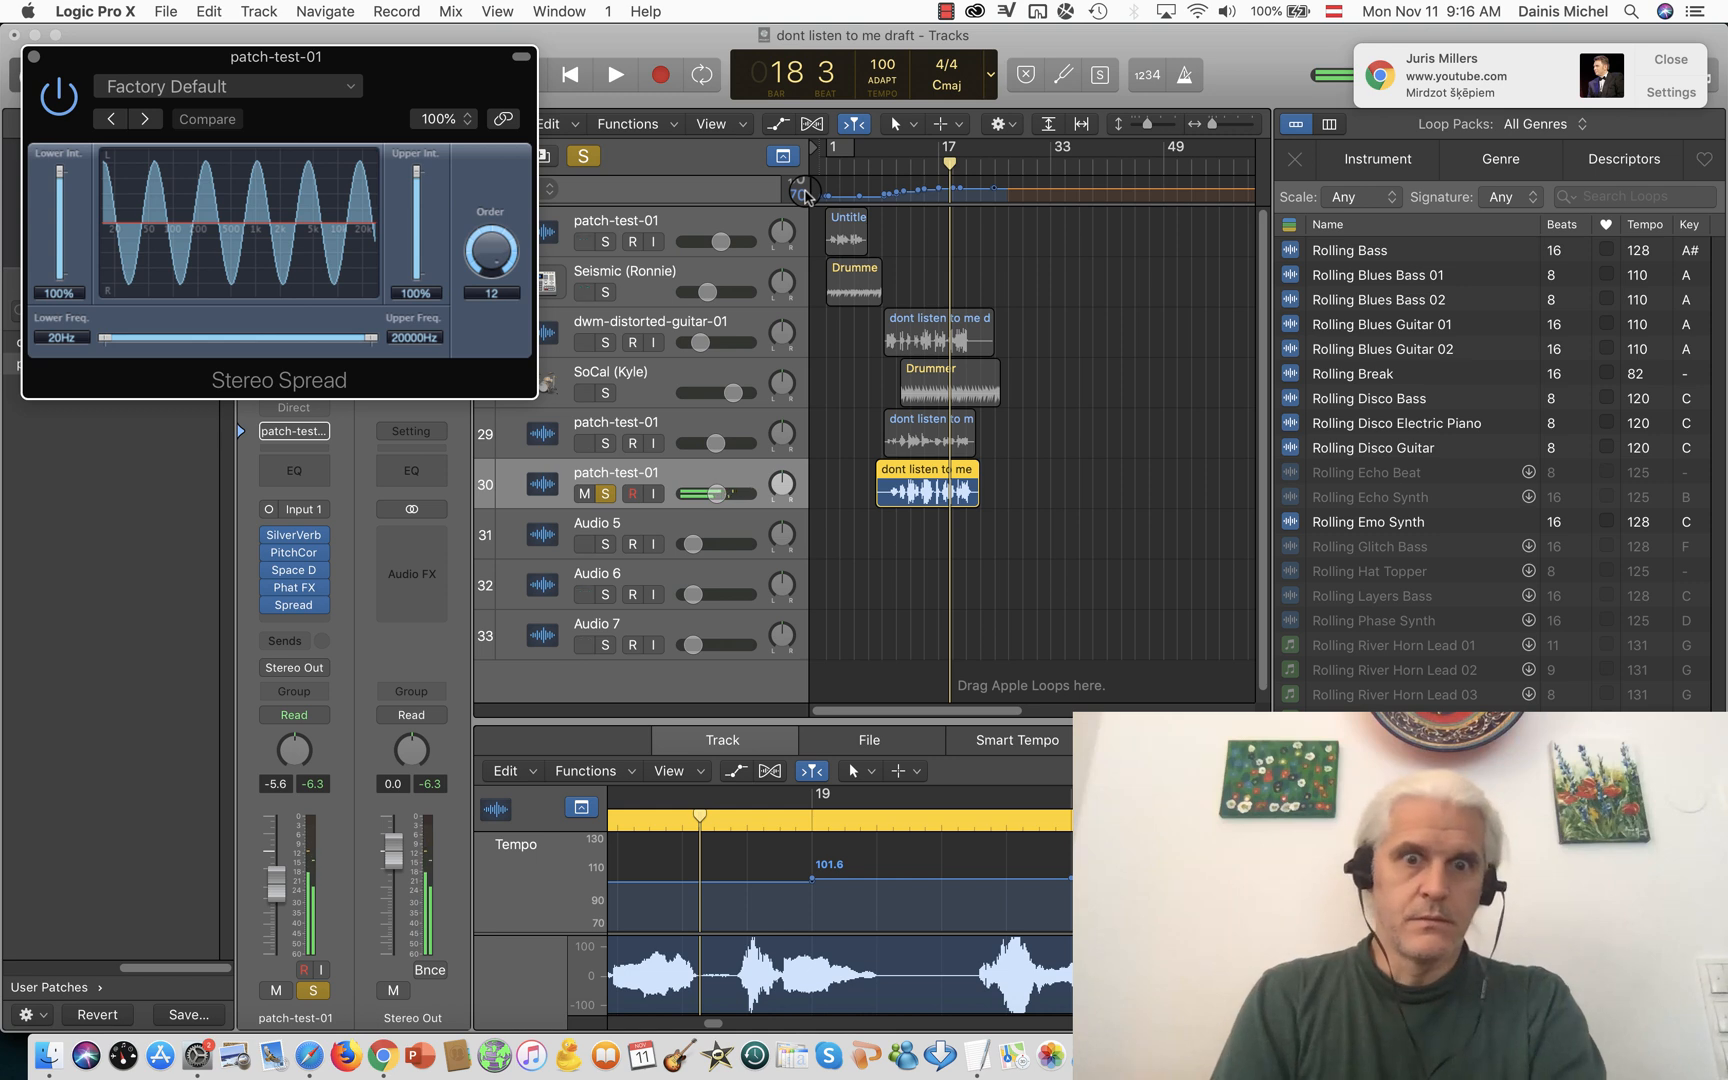
pyautogui.press('space')
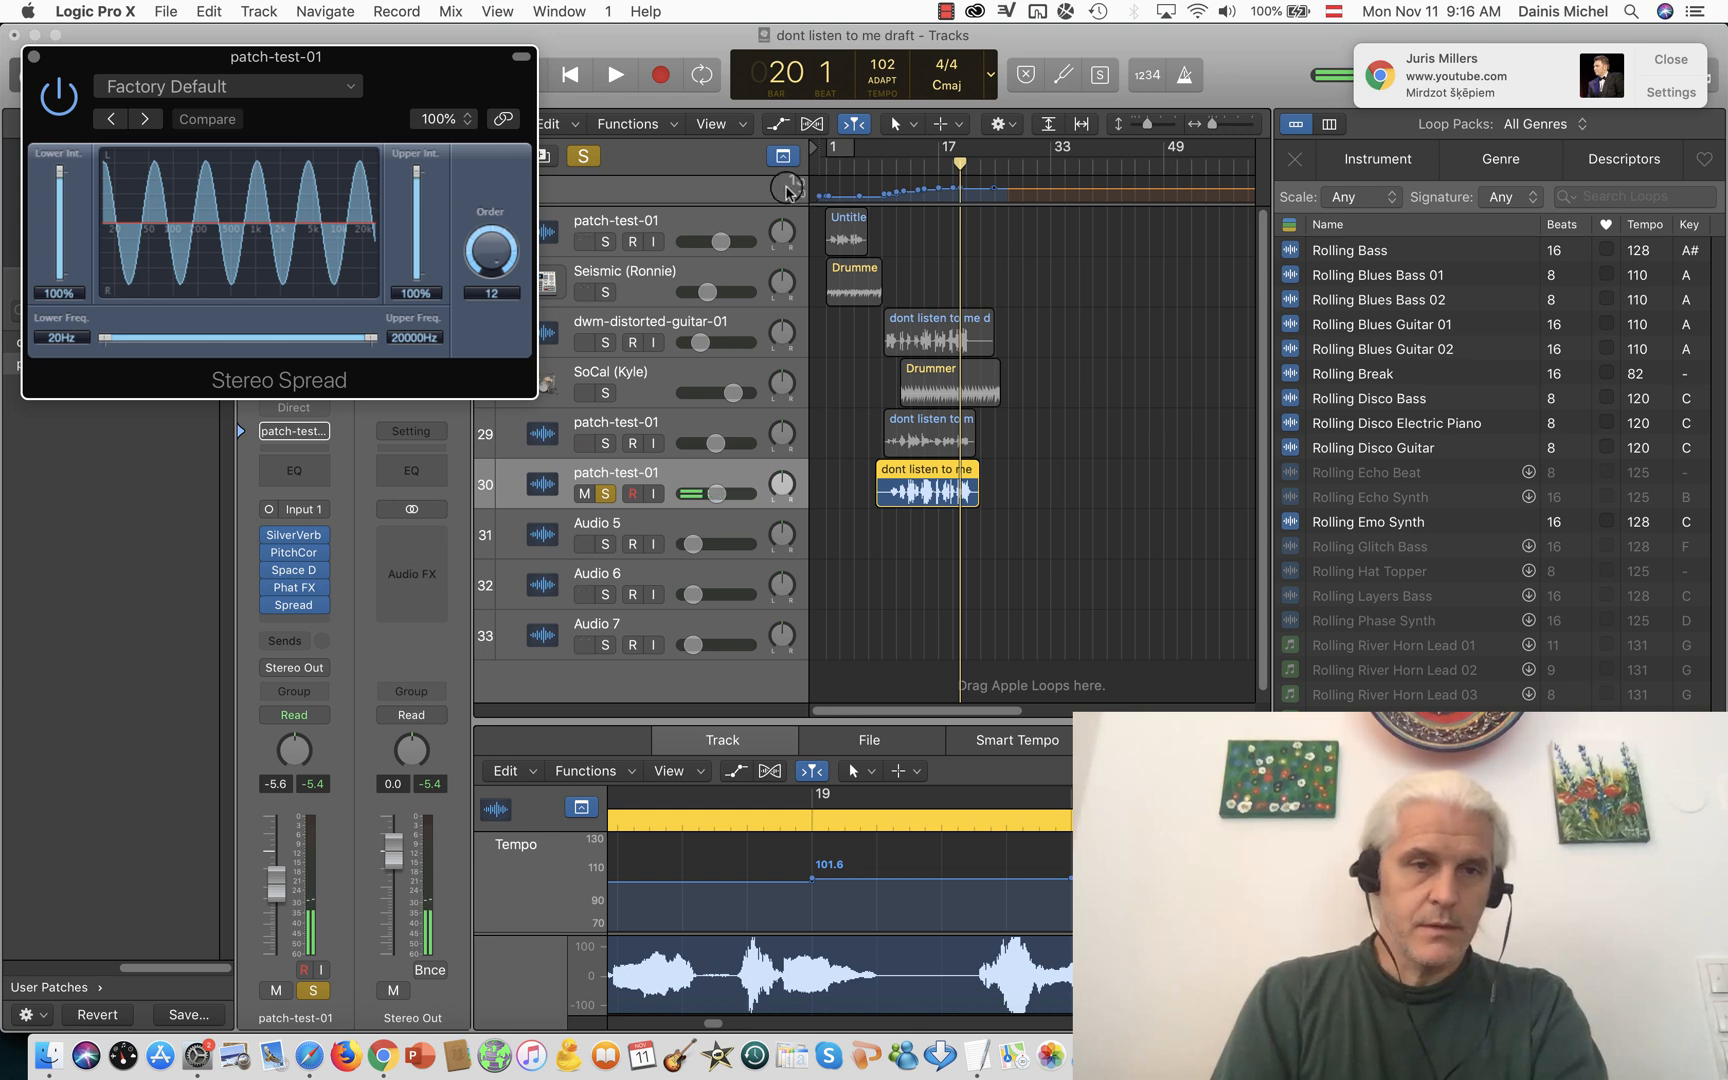
# - Load the Medium Mid & HF Spread preset in the Stereo Spread and play a short passage from bar 20
pyautogui.click(275, 88)
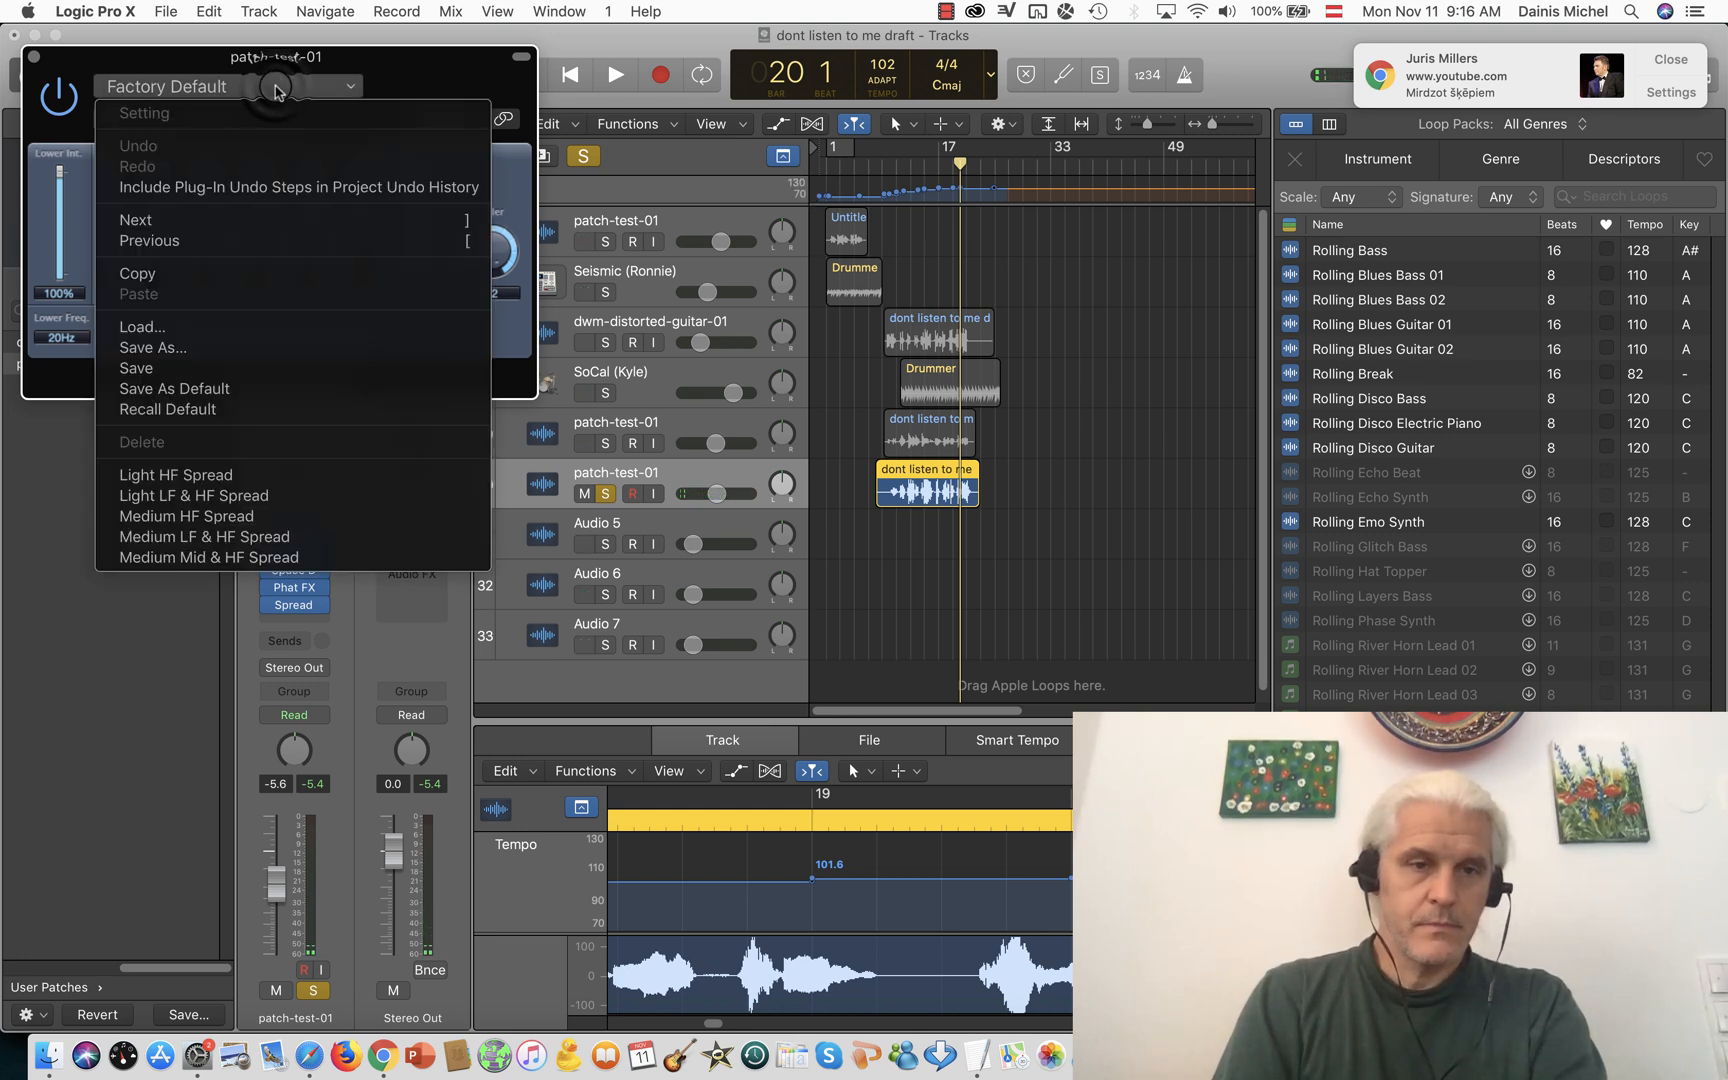
pyautogui.click(210, 518)
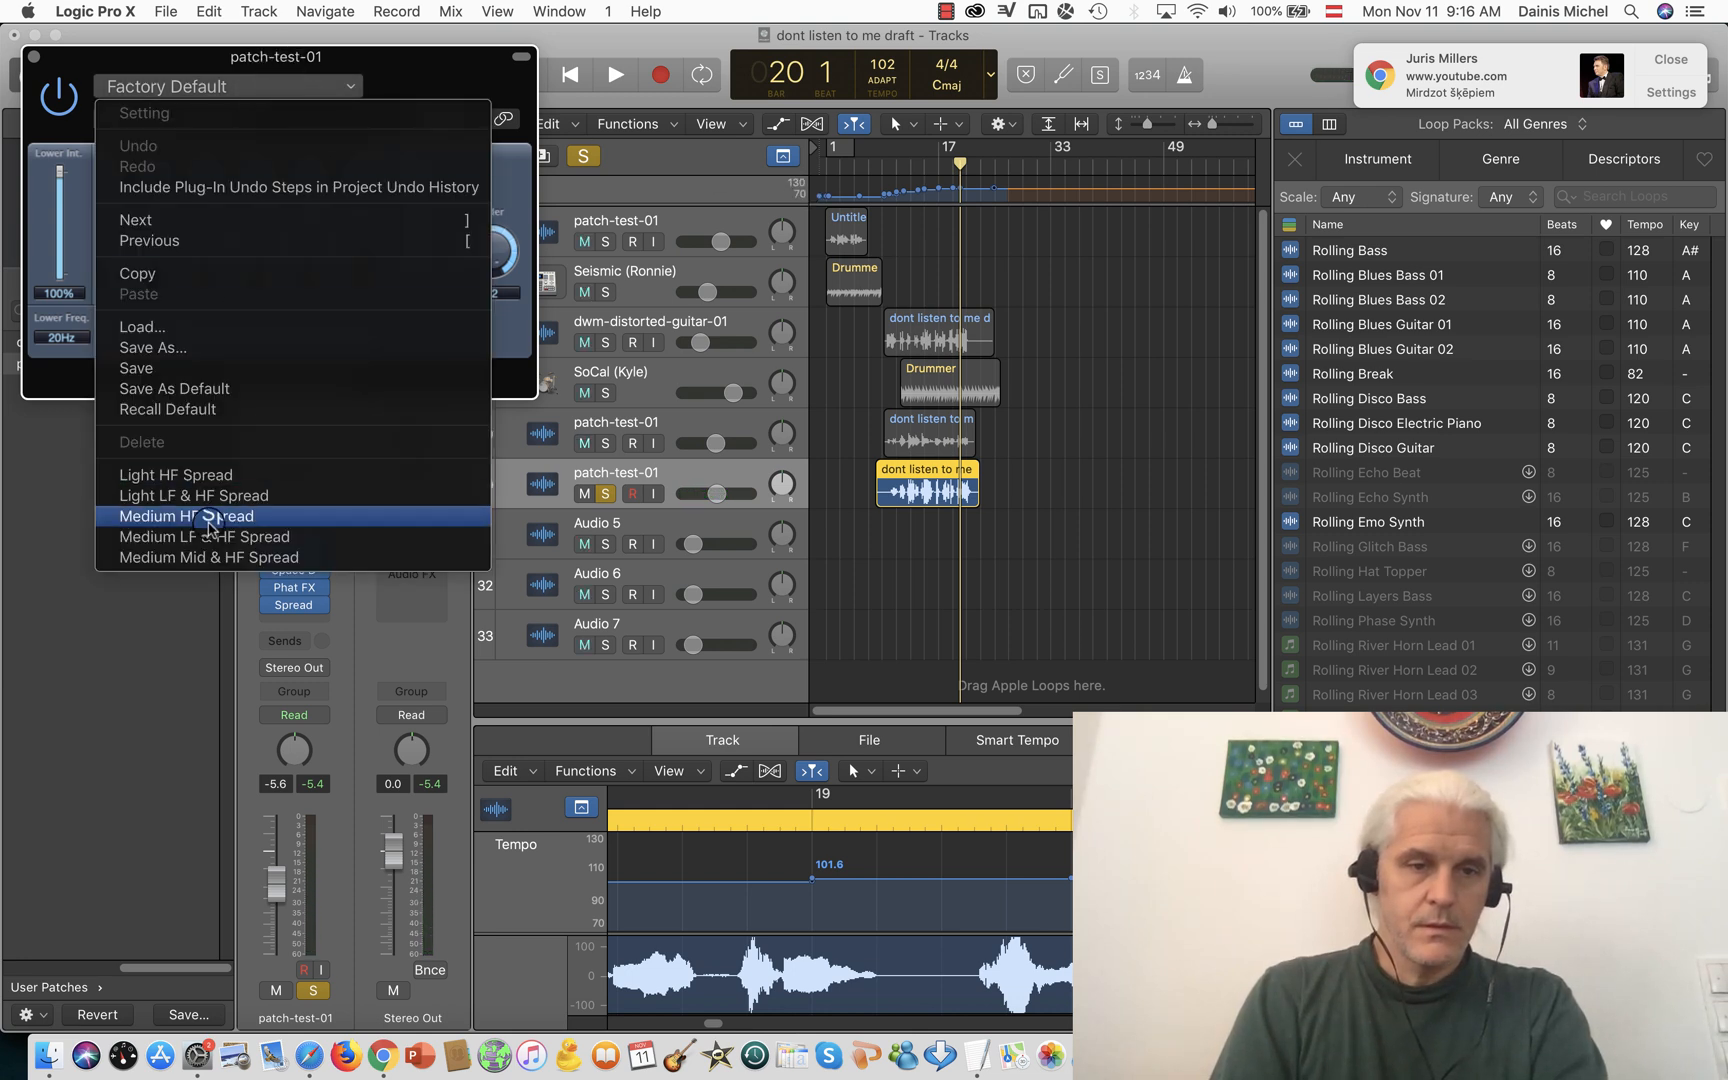
pyautogui.click(208, 557)
pyautogui.press('space')
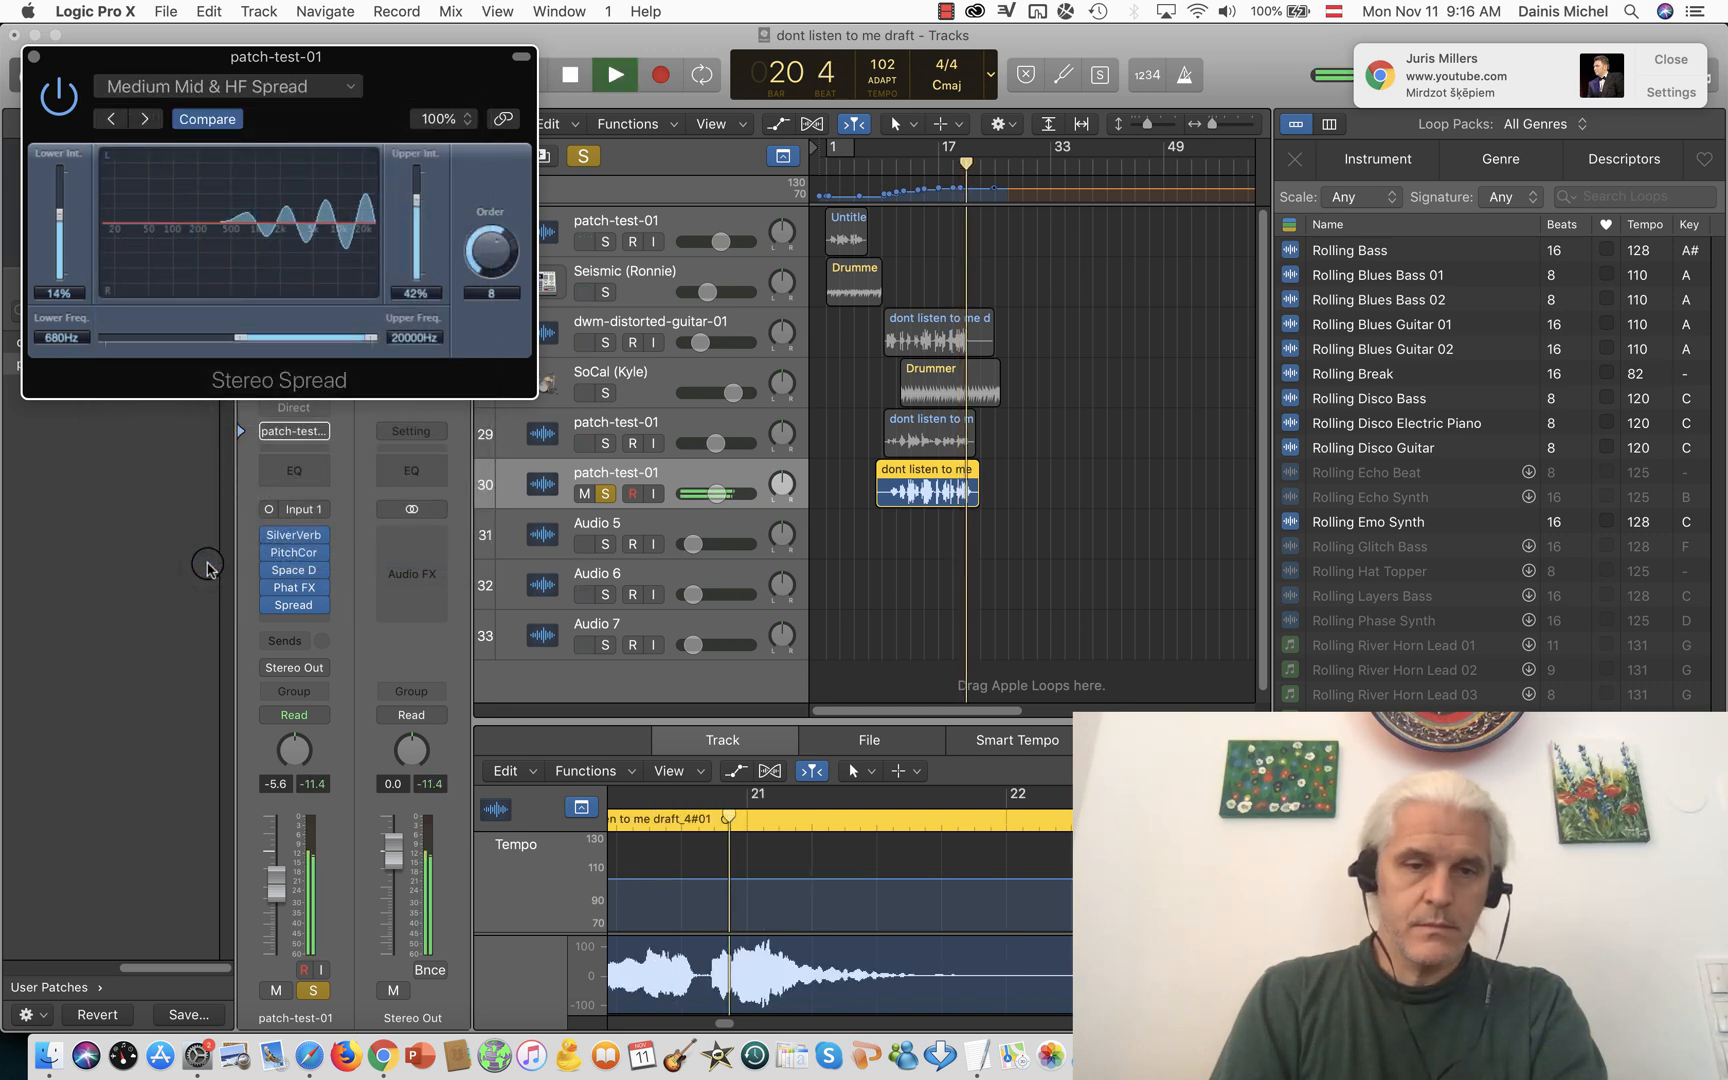
pyautogui.press('space')
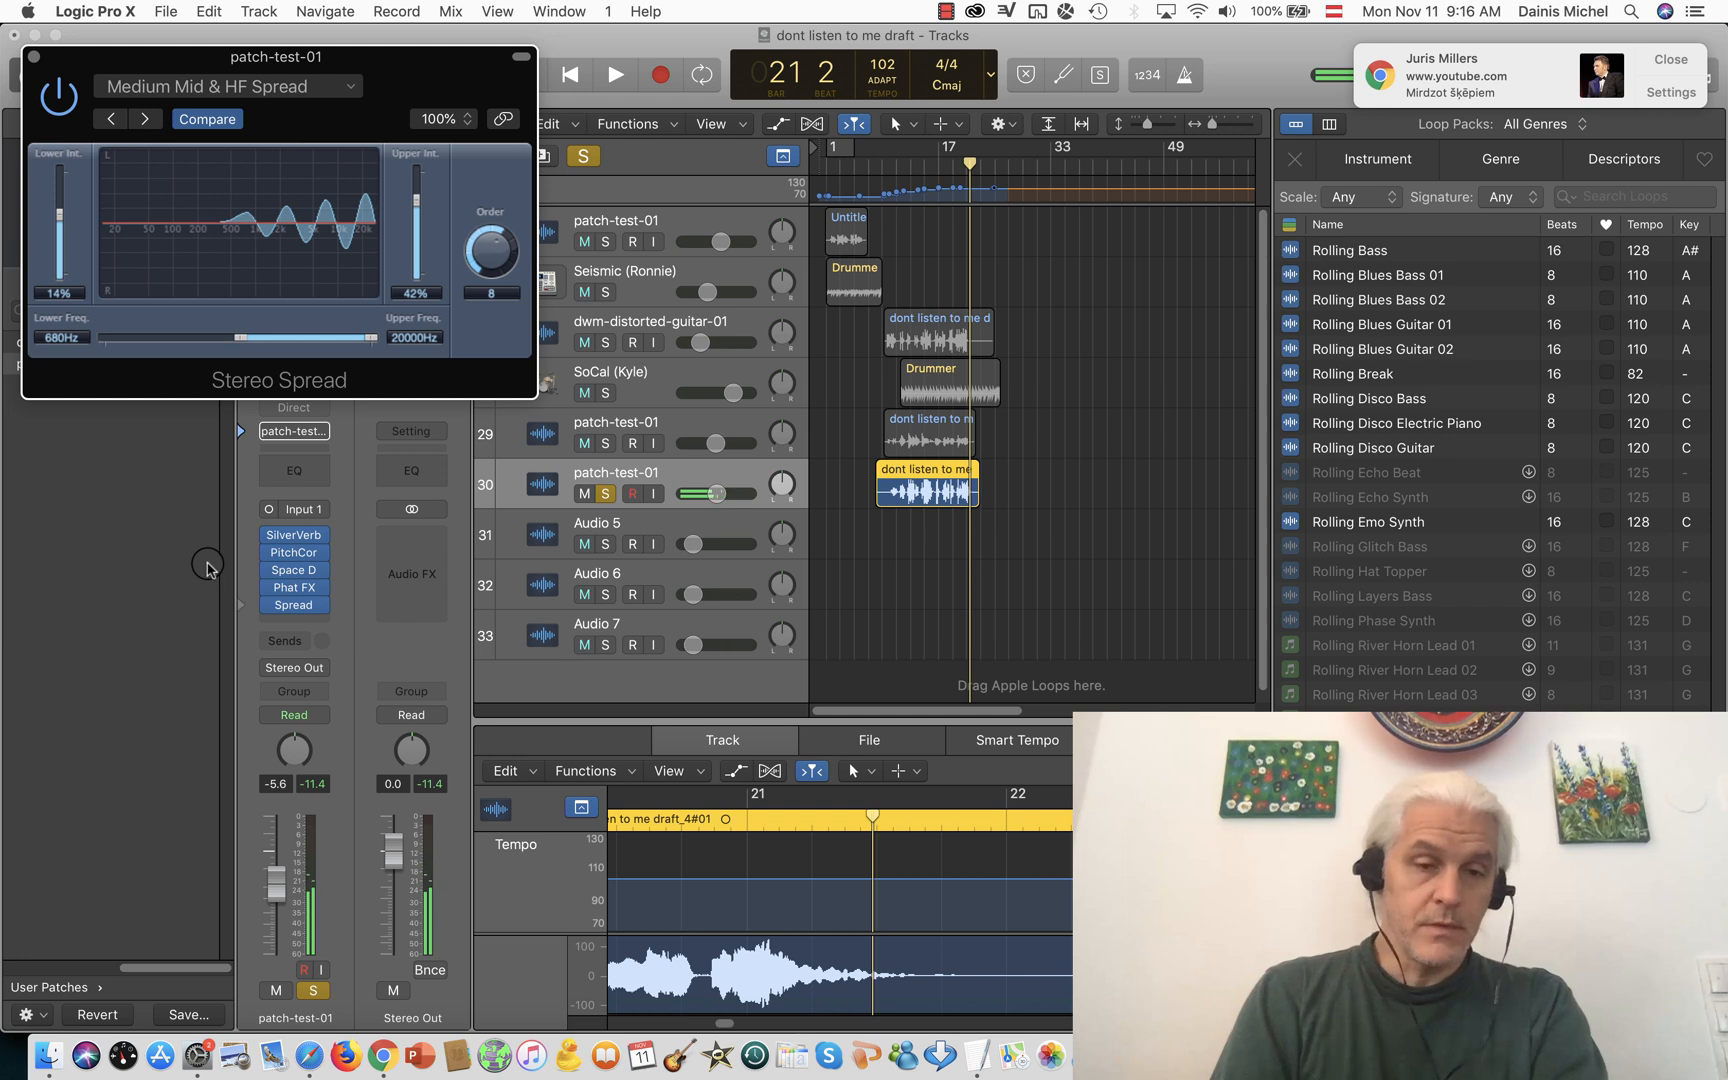
# - Add a stereo Space Designer in the empty insert slot below the Stereo Spread on track 30 and close its window
pyautogui.click(296, 620)
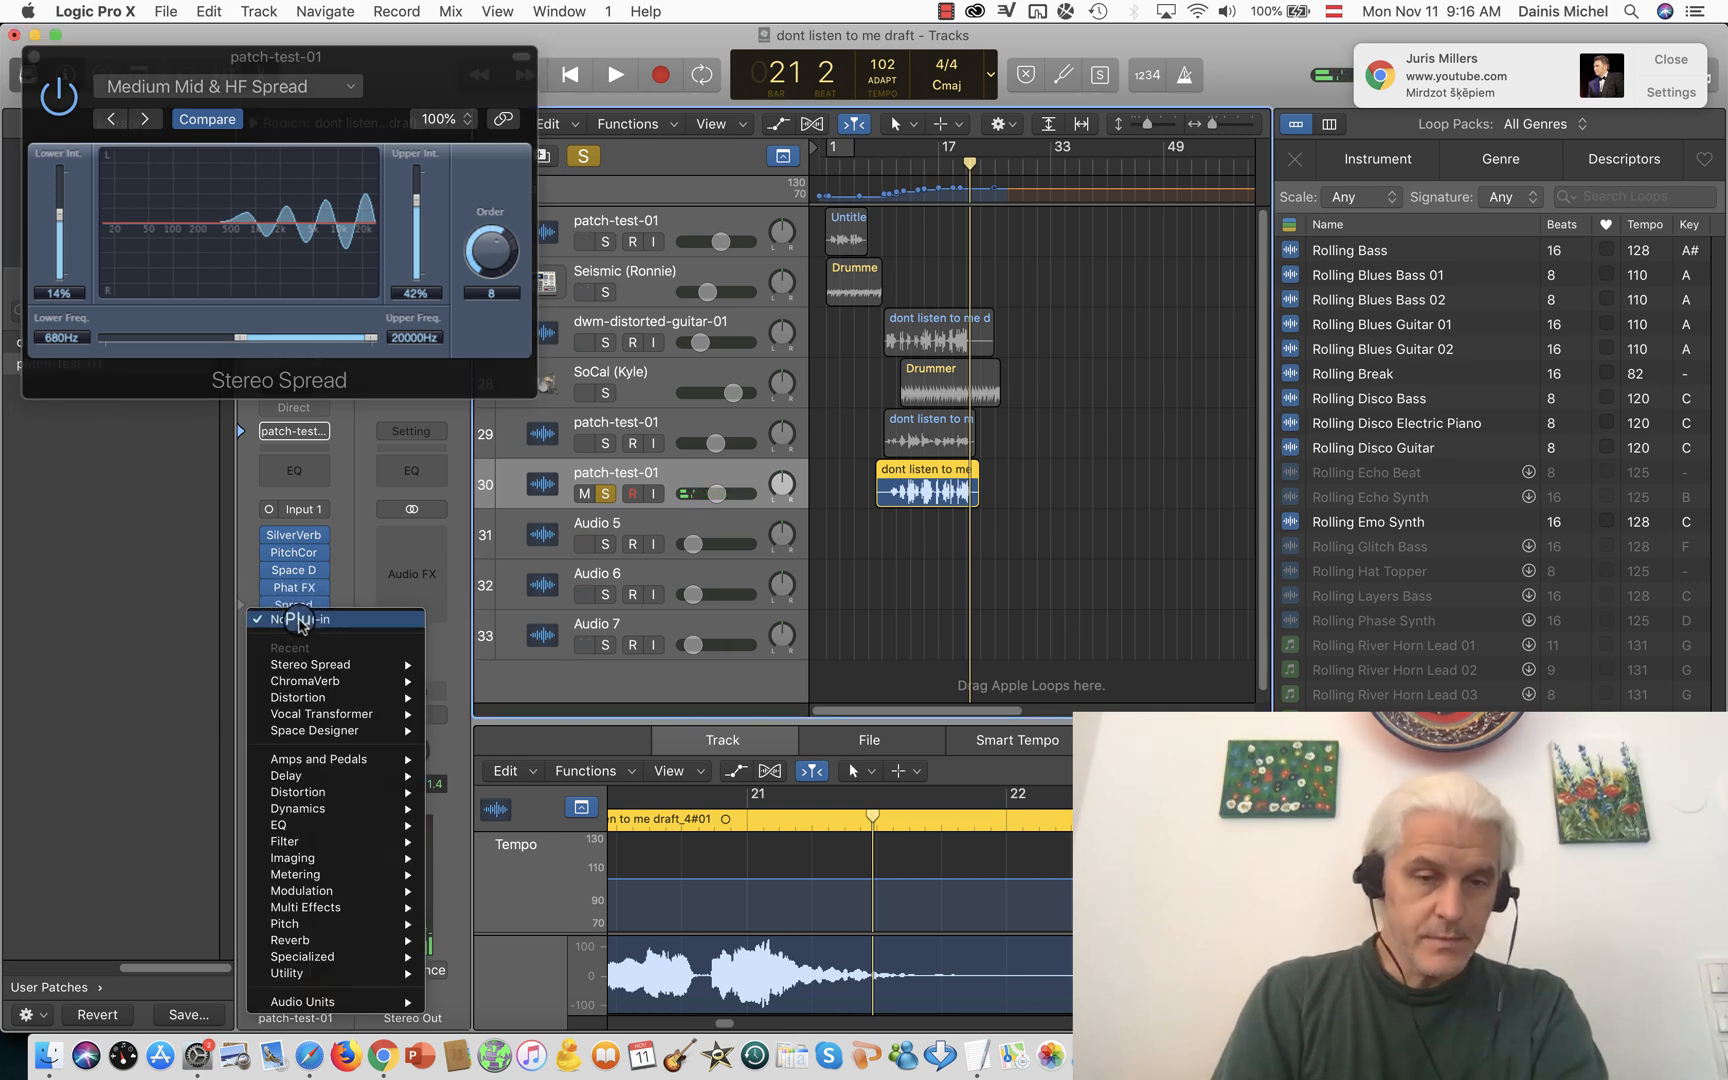
pyautogui.moveTo(313, 733)
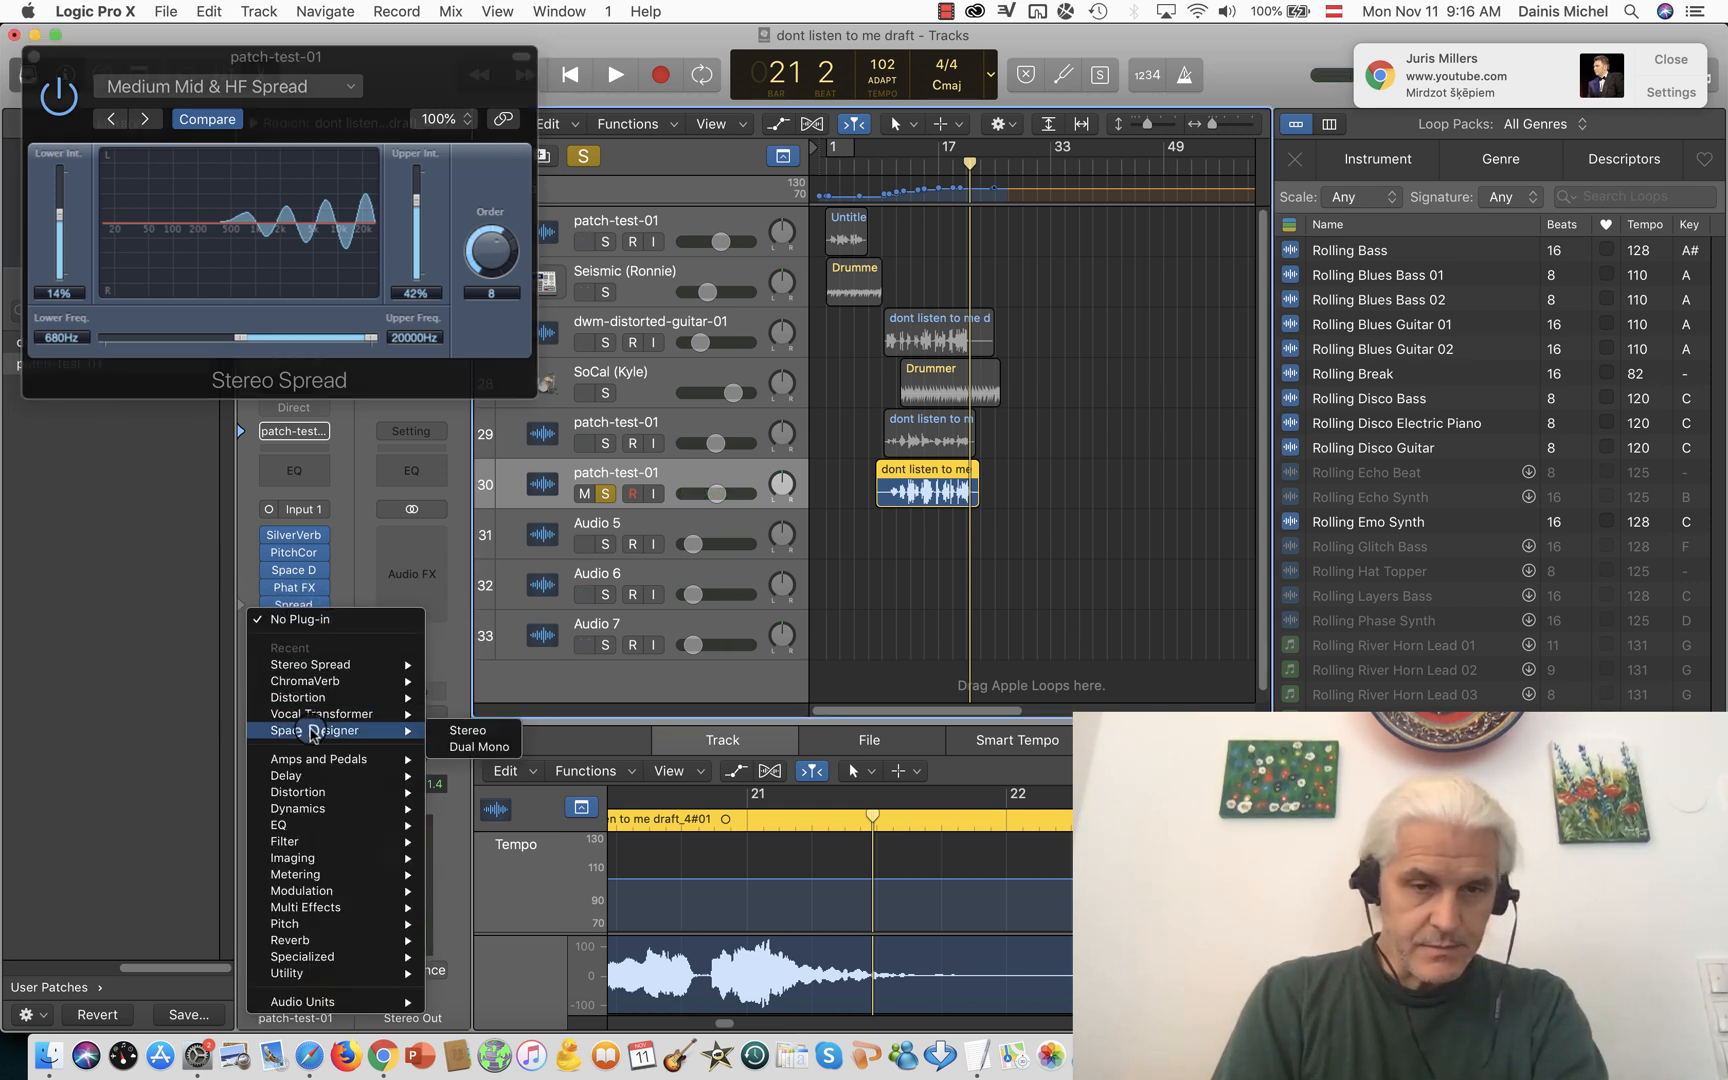
pyautogui.click(450, 731)
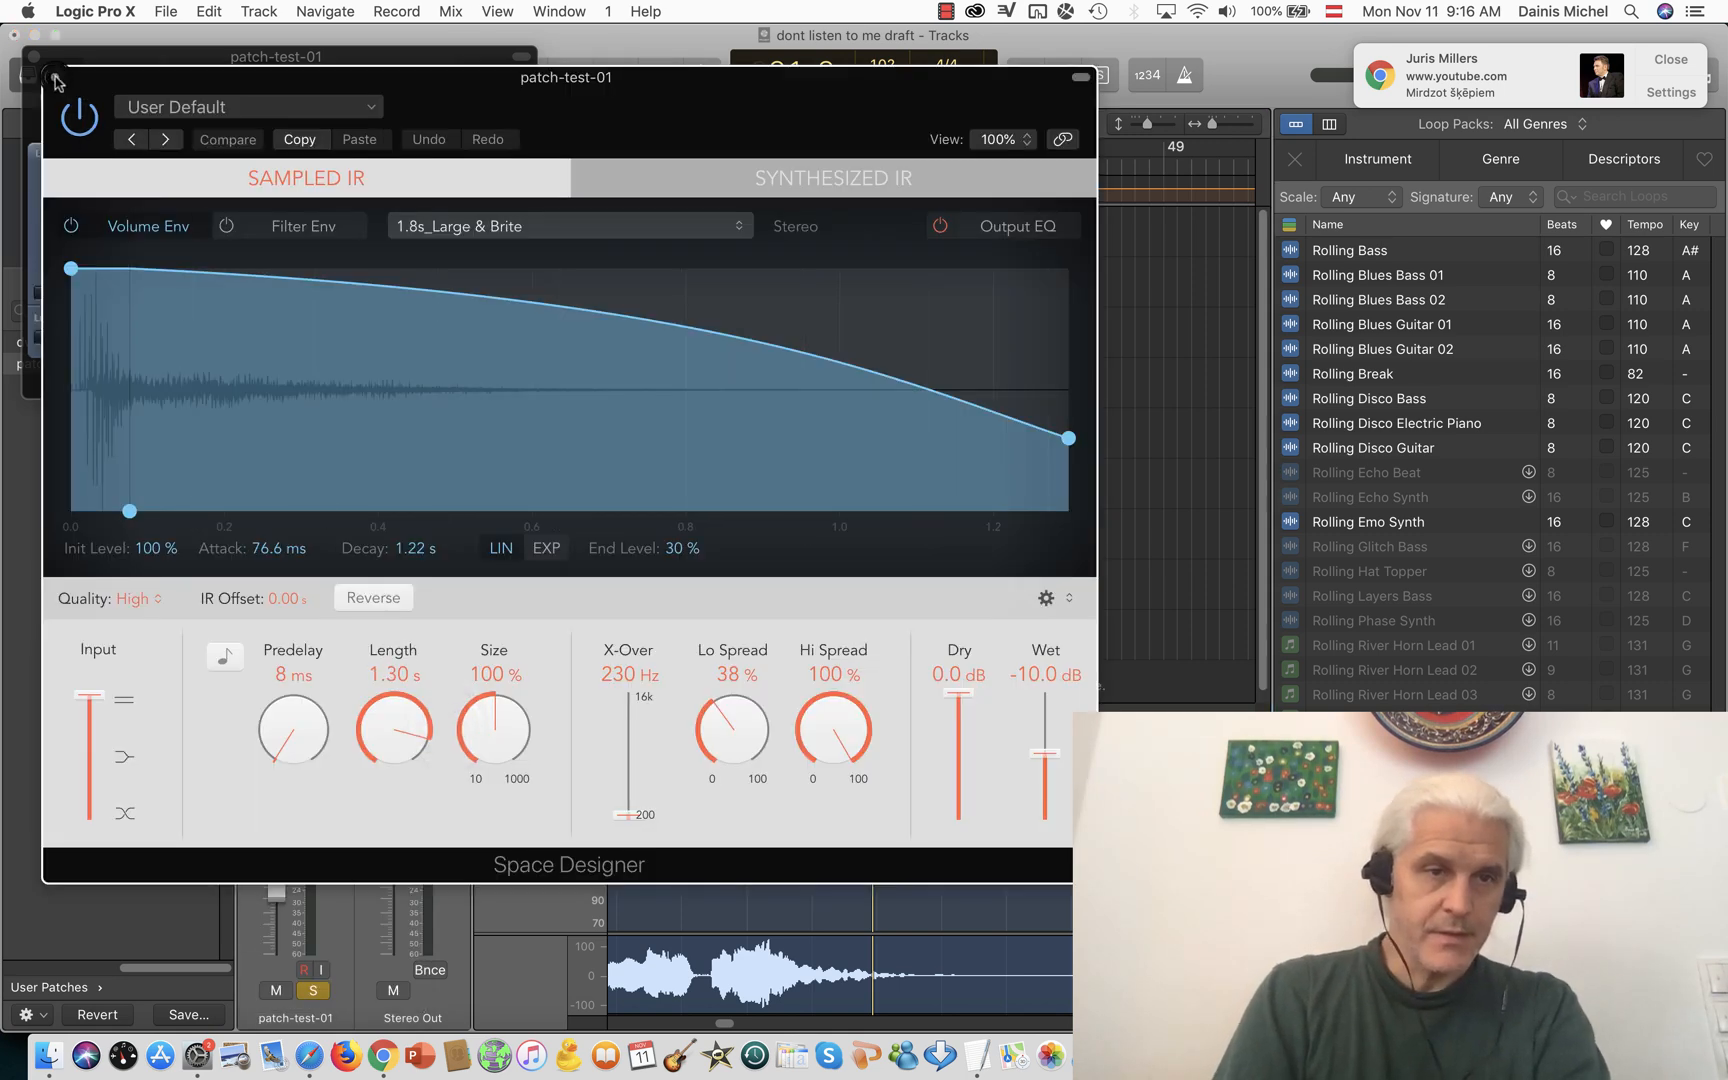
pyautogui.click(55, 79)
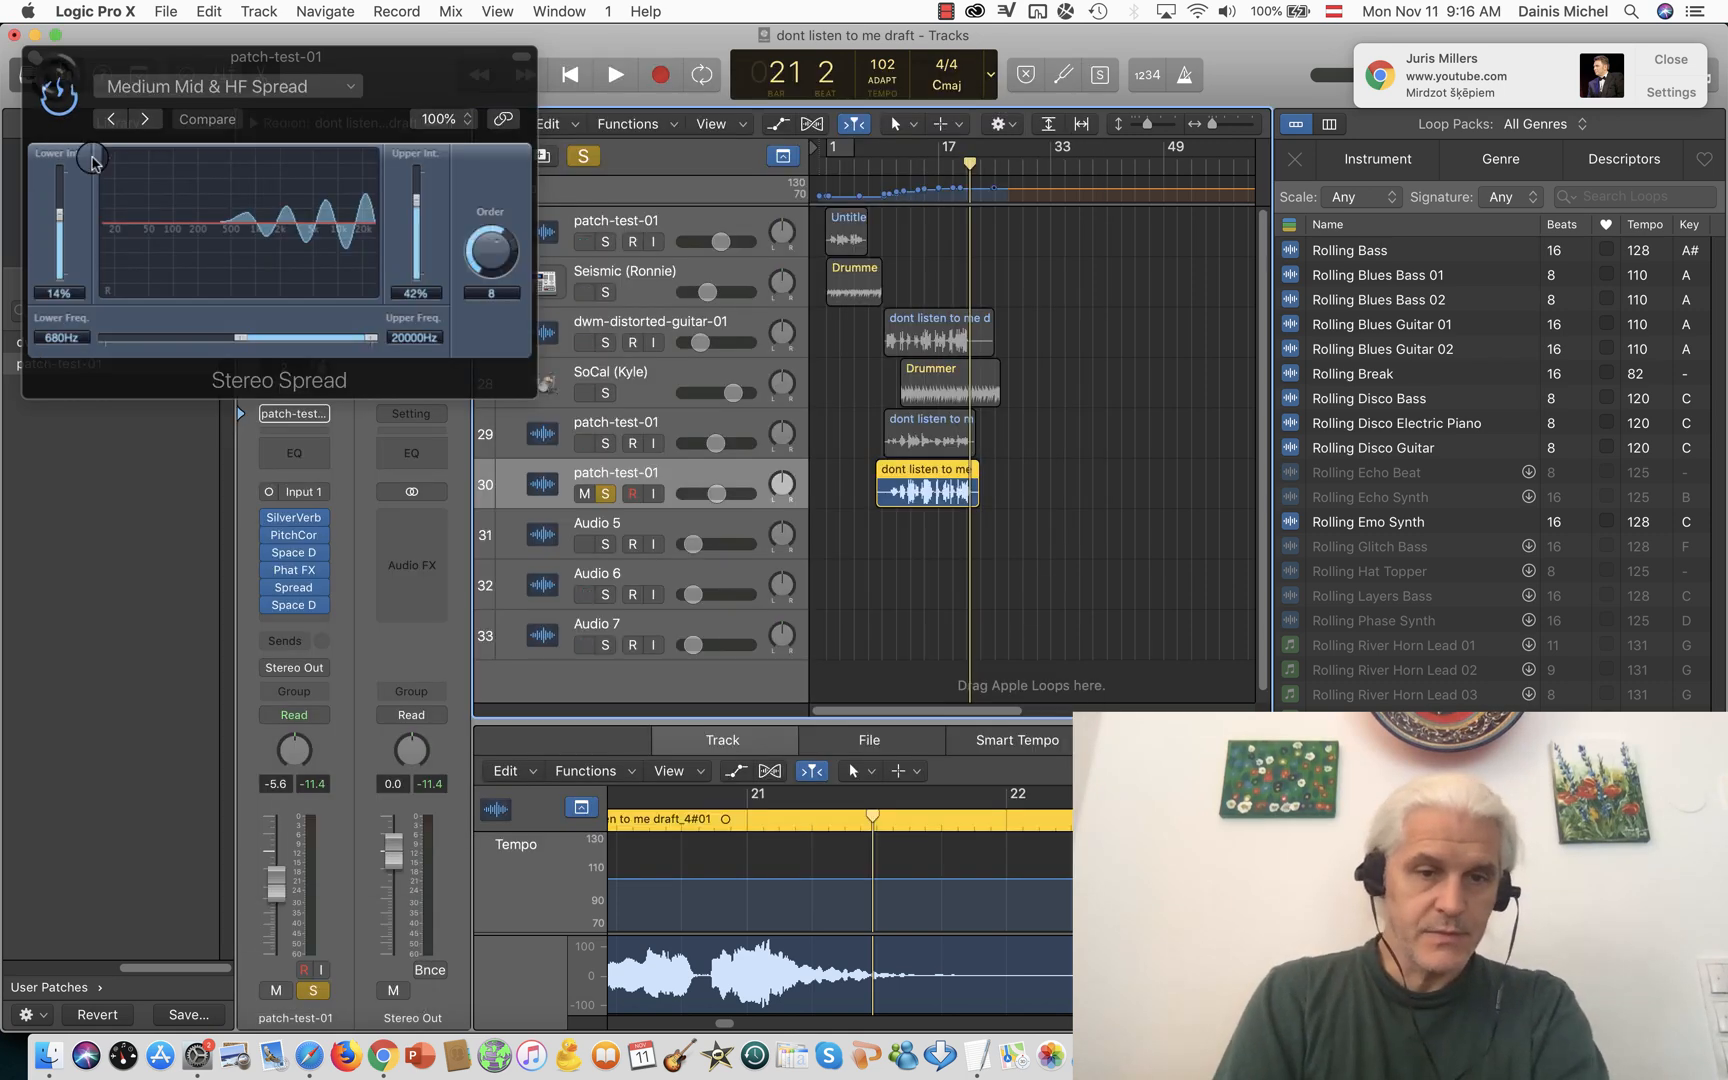
pyautogui.click(314, 609)
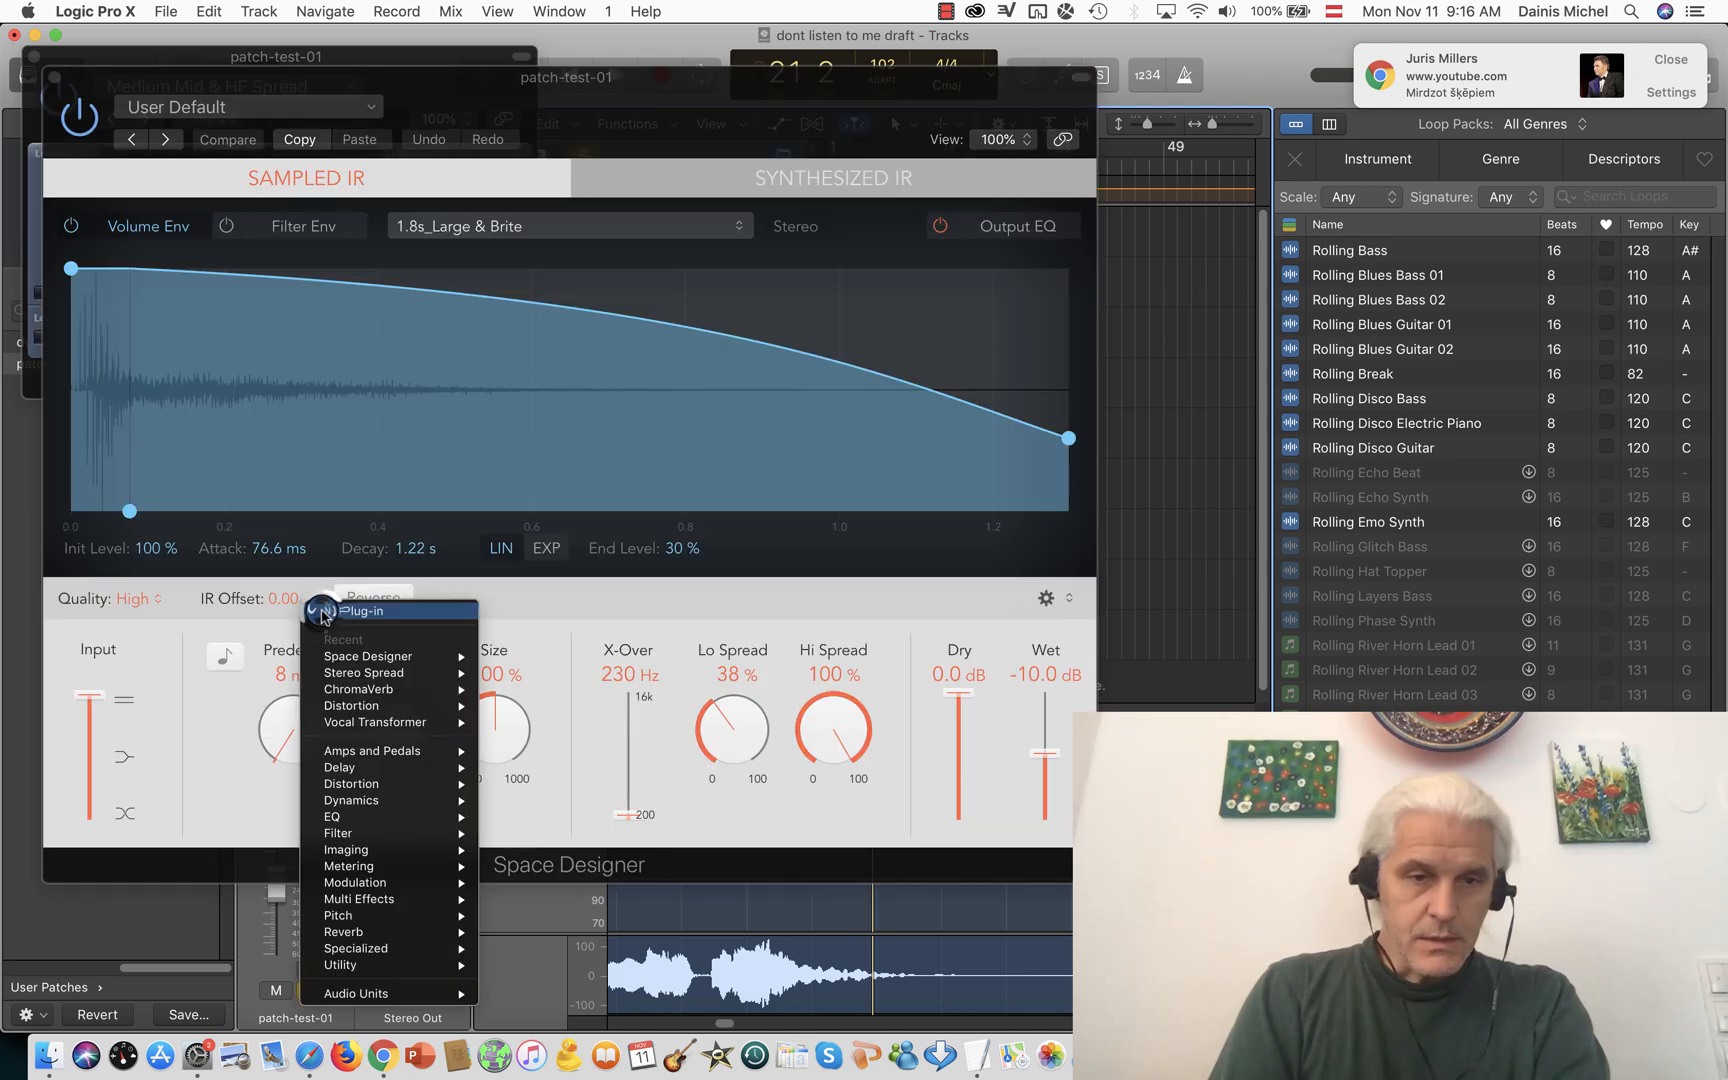
pyautogui.click(57, 80)
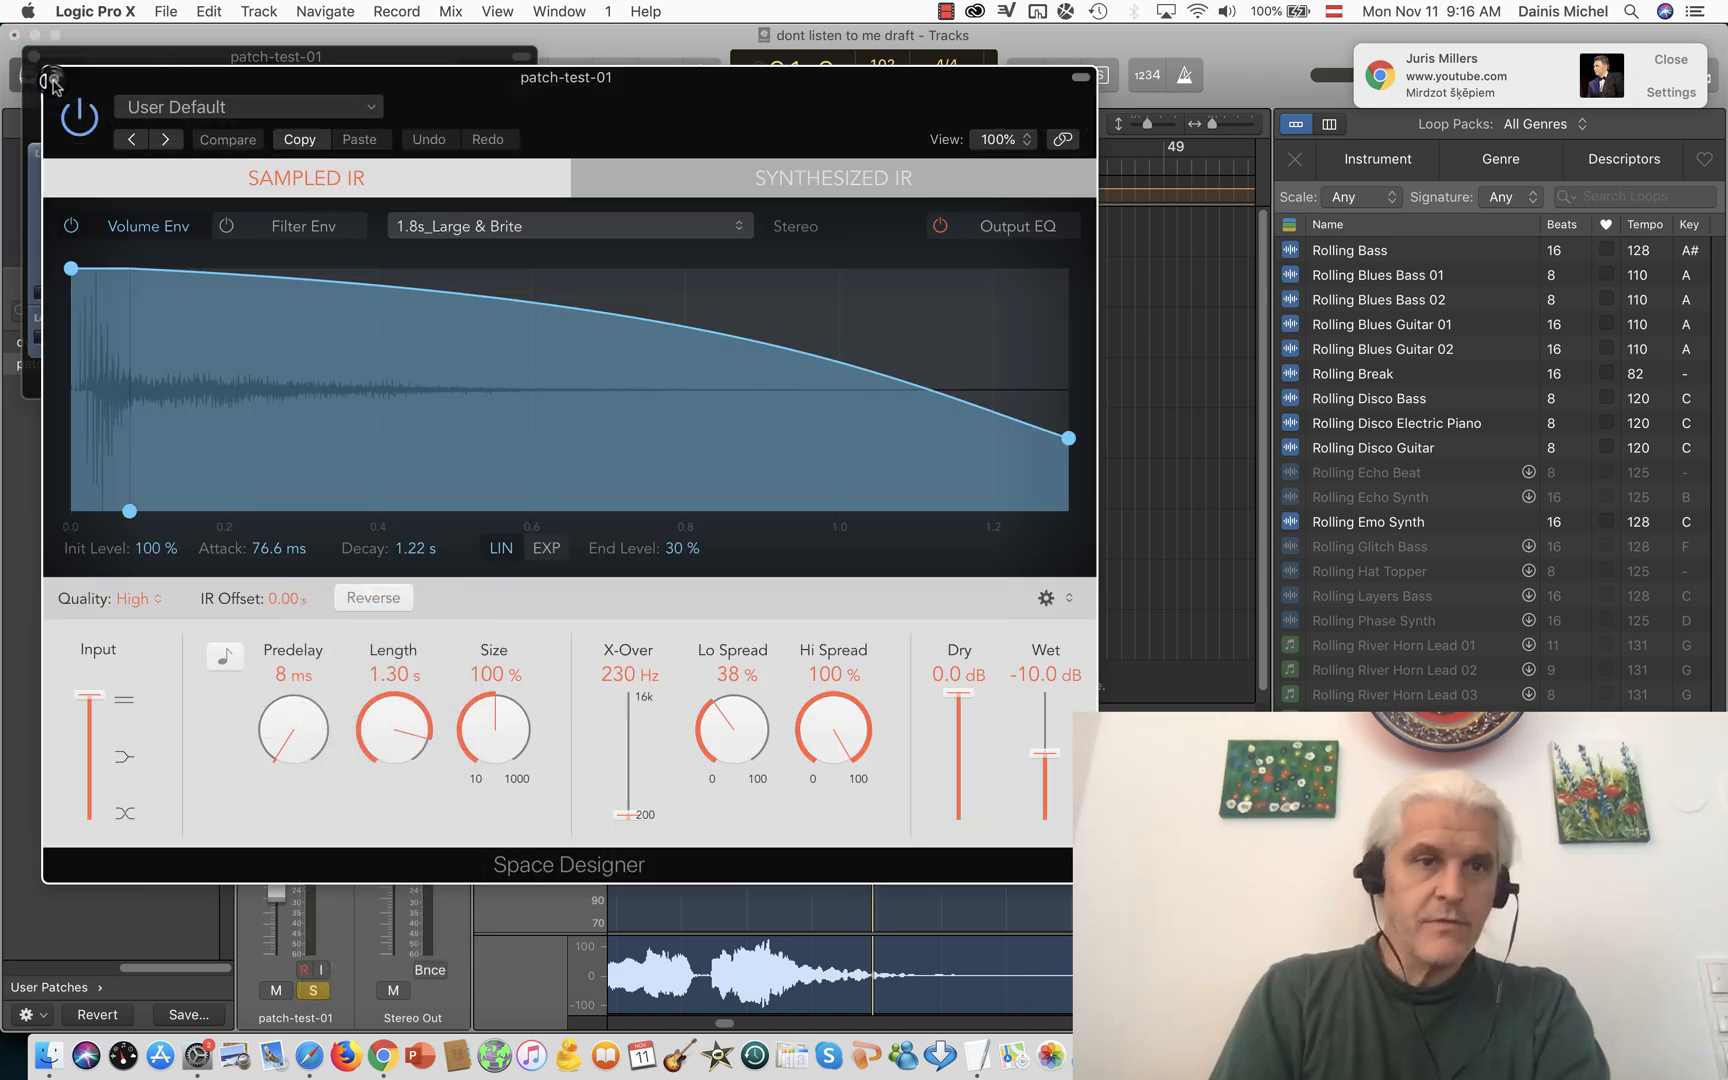
pyautogui.click(55, 80)
# - Replace the Space Designer in track 30's last insert slot with a stereo Phat FX from the Multi Effects category
pyautogui.click(316, 606)
pyautogui.click(320, 607)
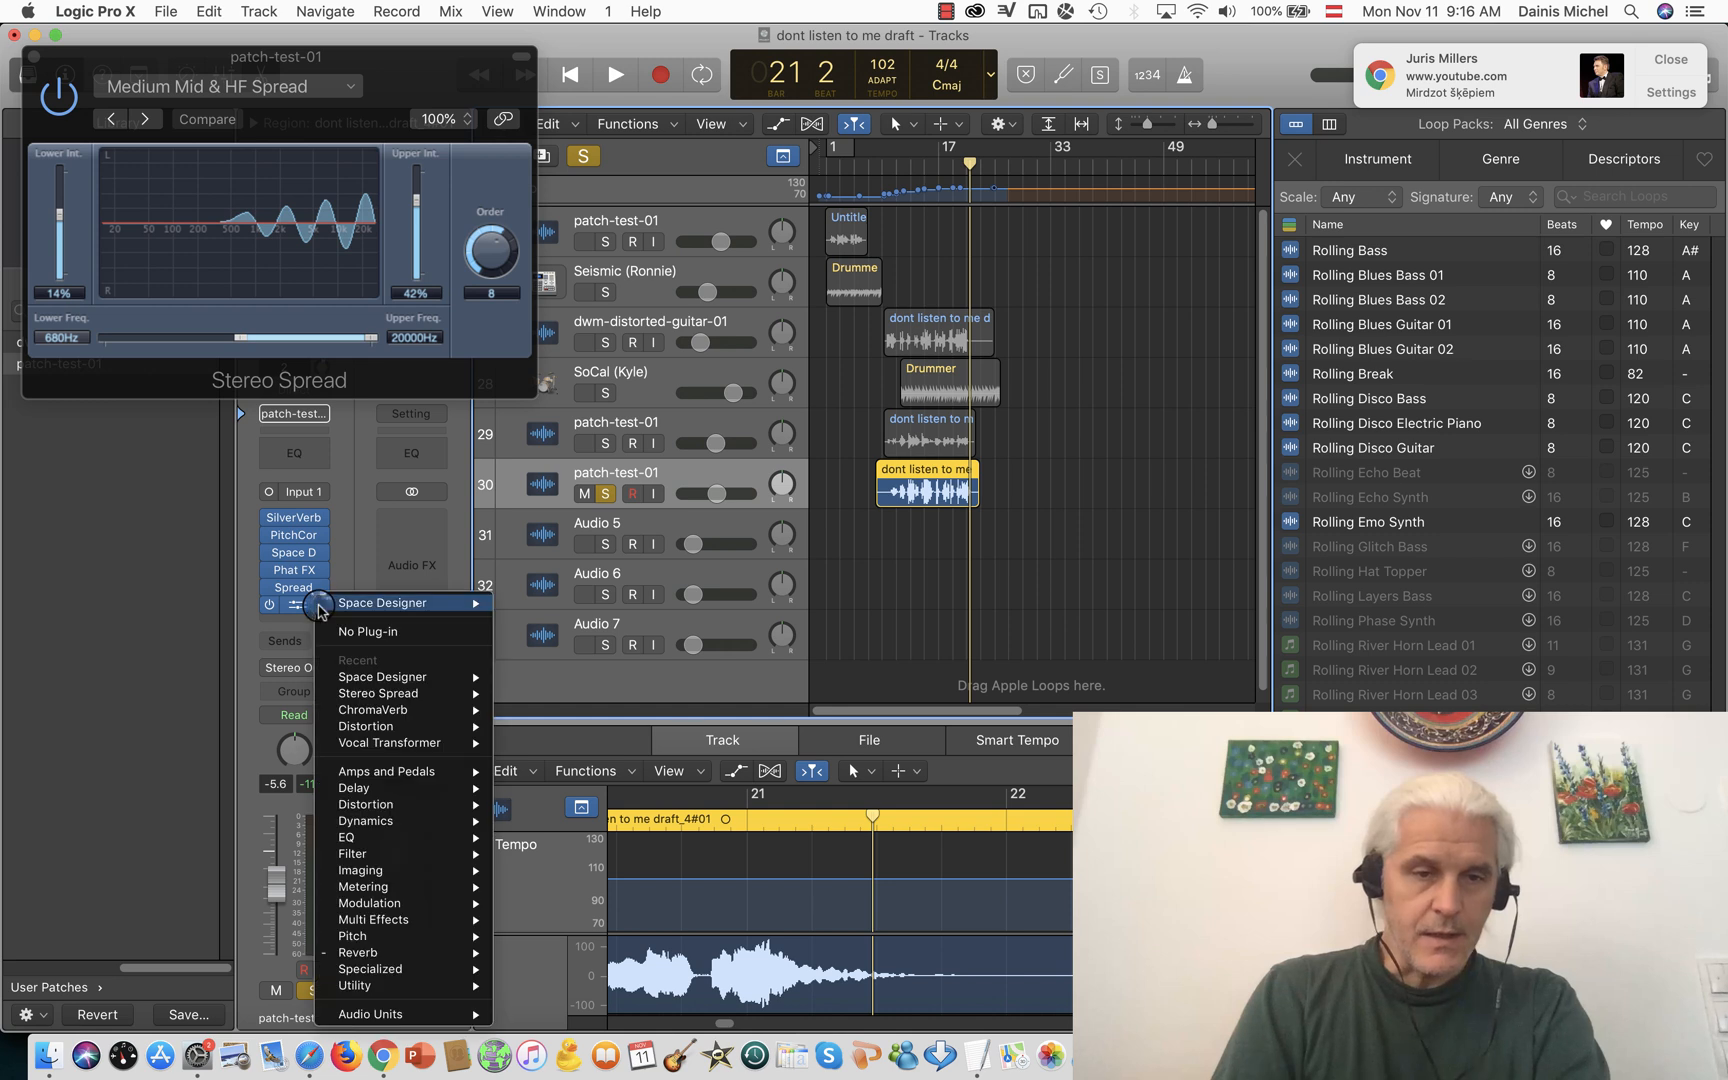
pyautogui.moveTo(415, 925)
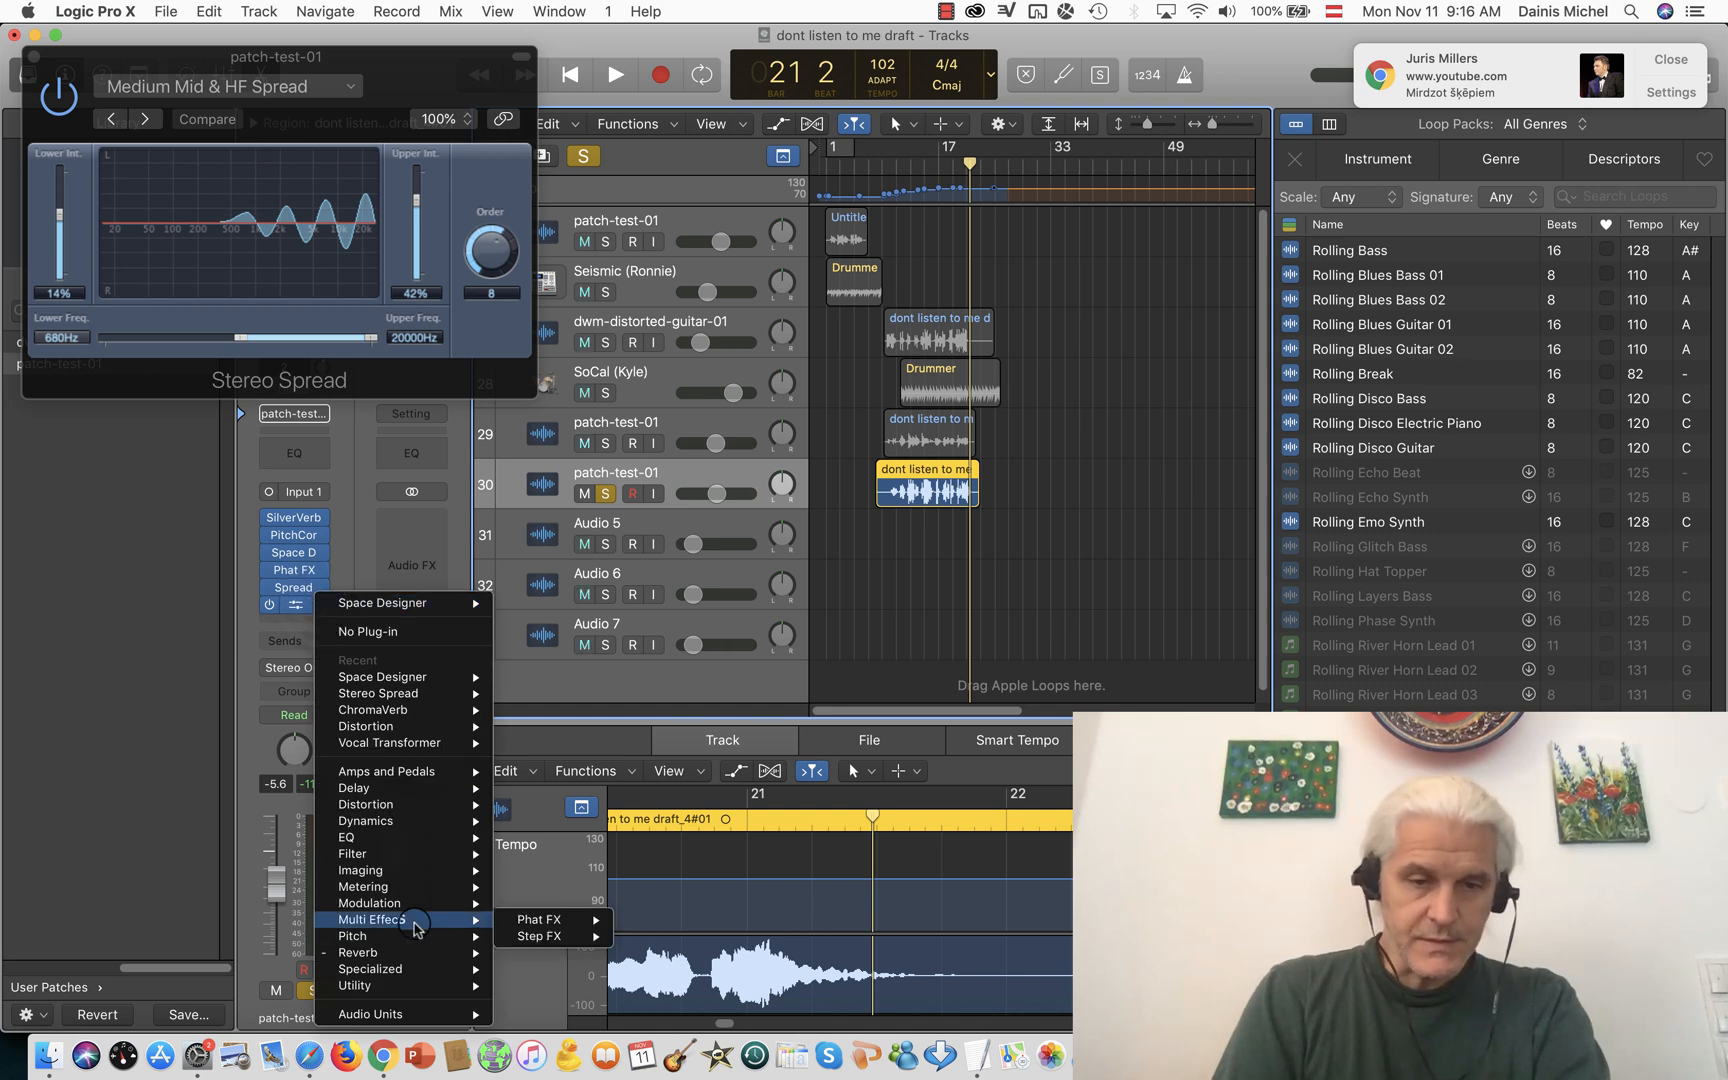
pyautogui.moveTo(538, 920)
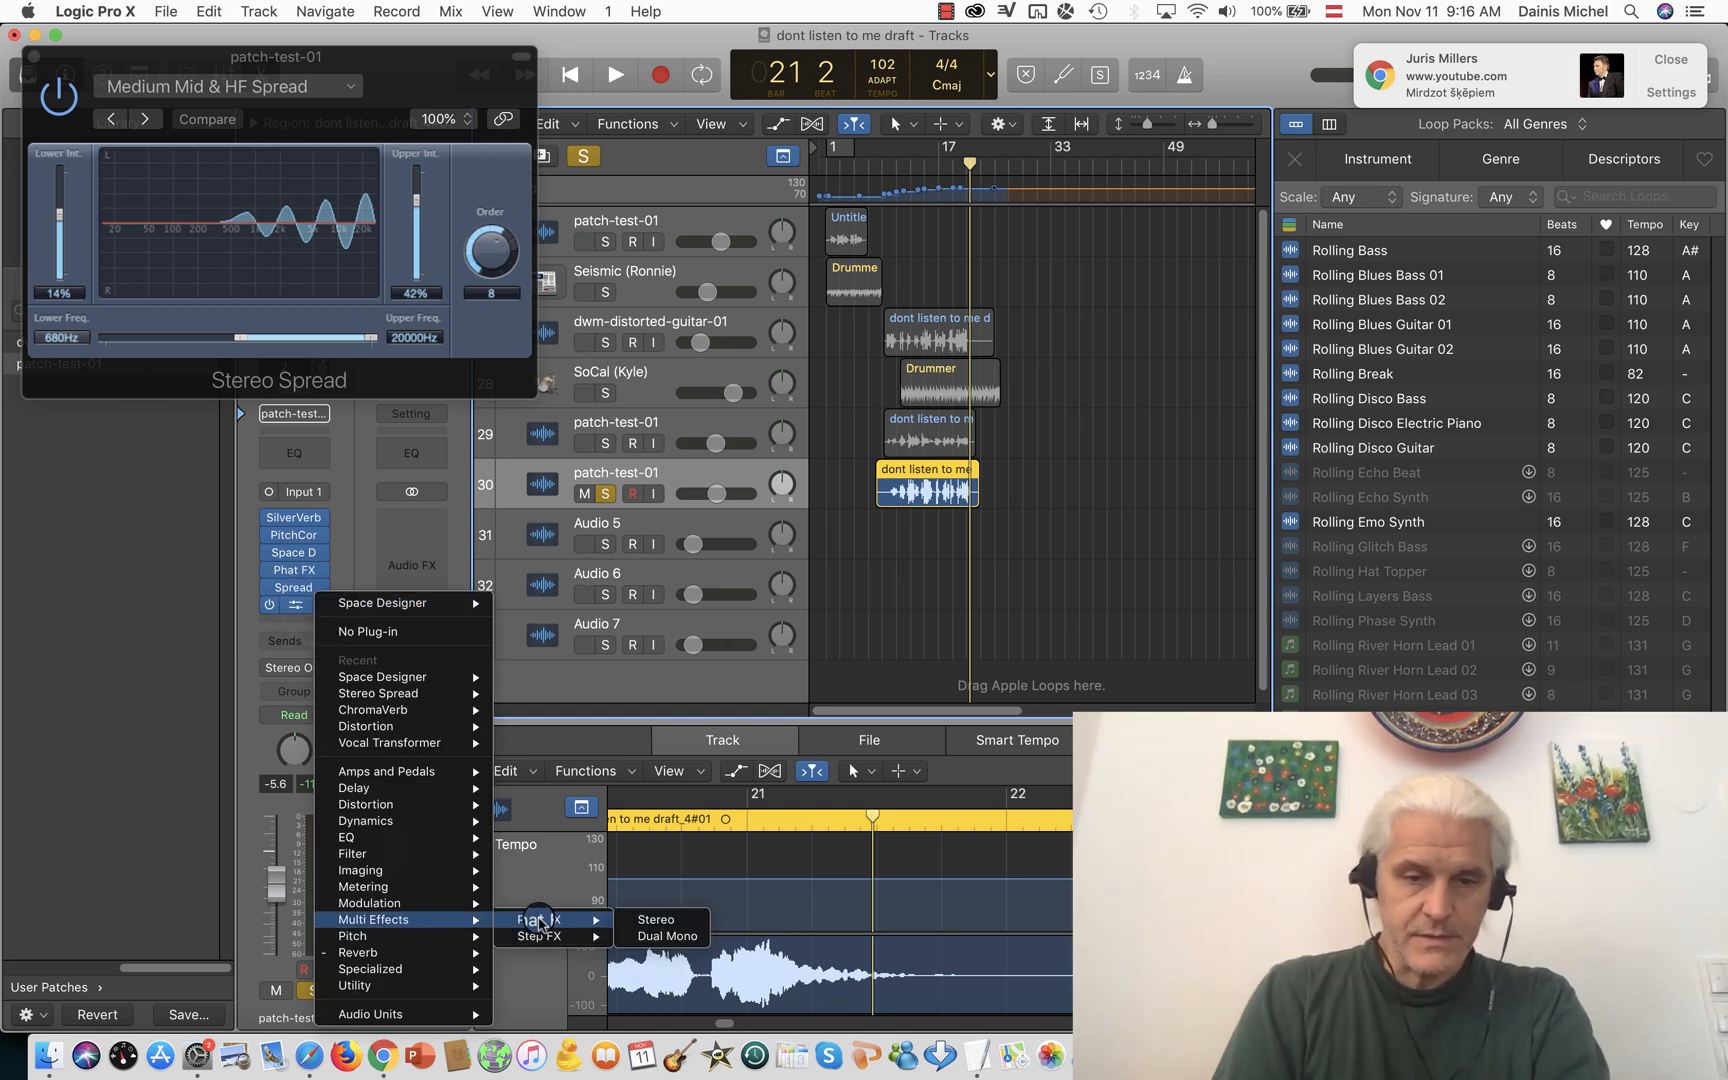
pyautogui.click(655, 921)
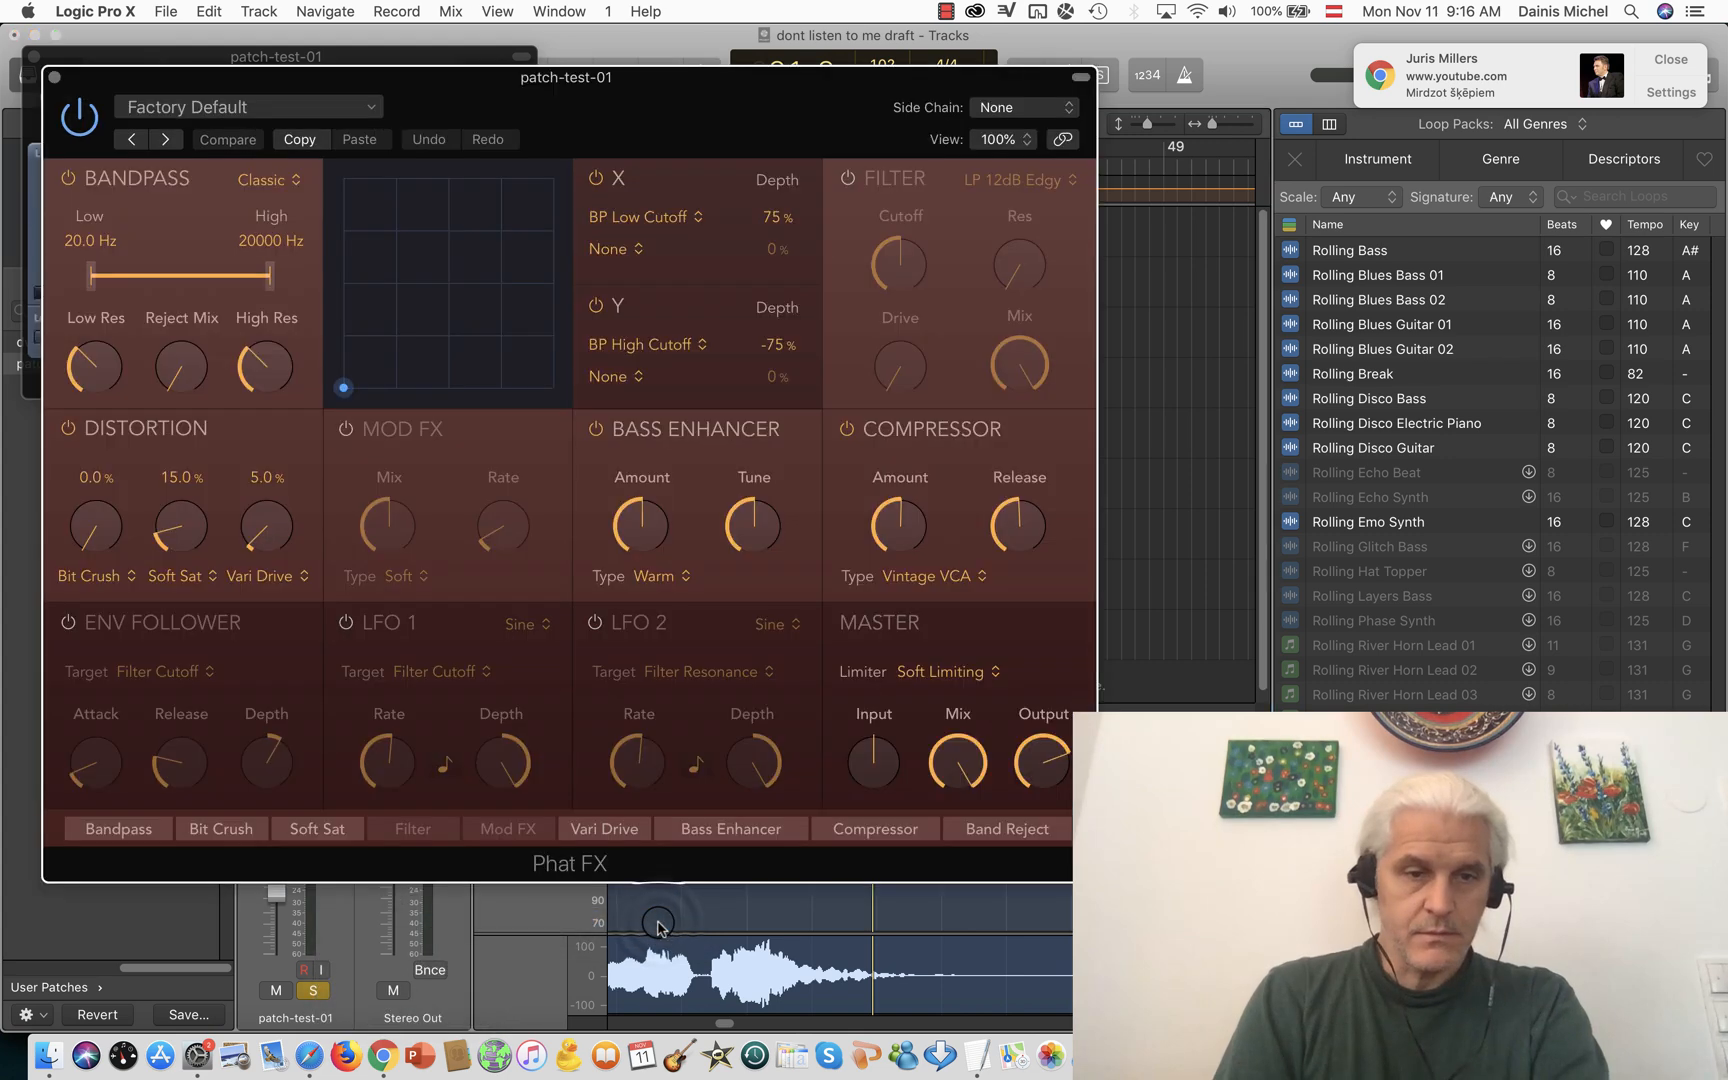
# - Play track 30 briefly through the default Phat FX and load its Synth preset Rez Shimmer
pyautogui.press('space')
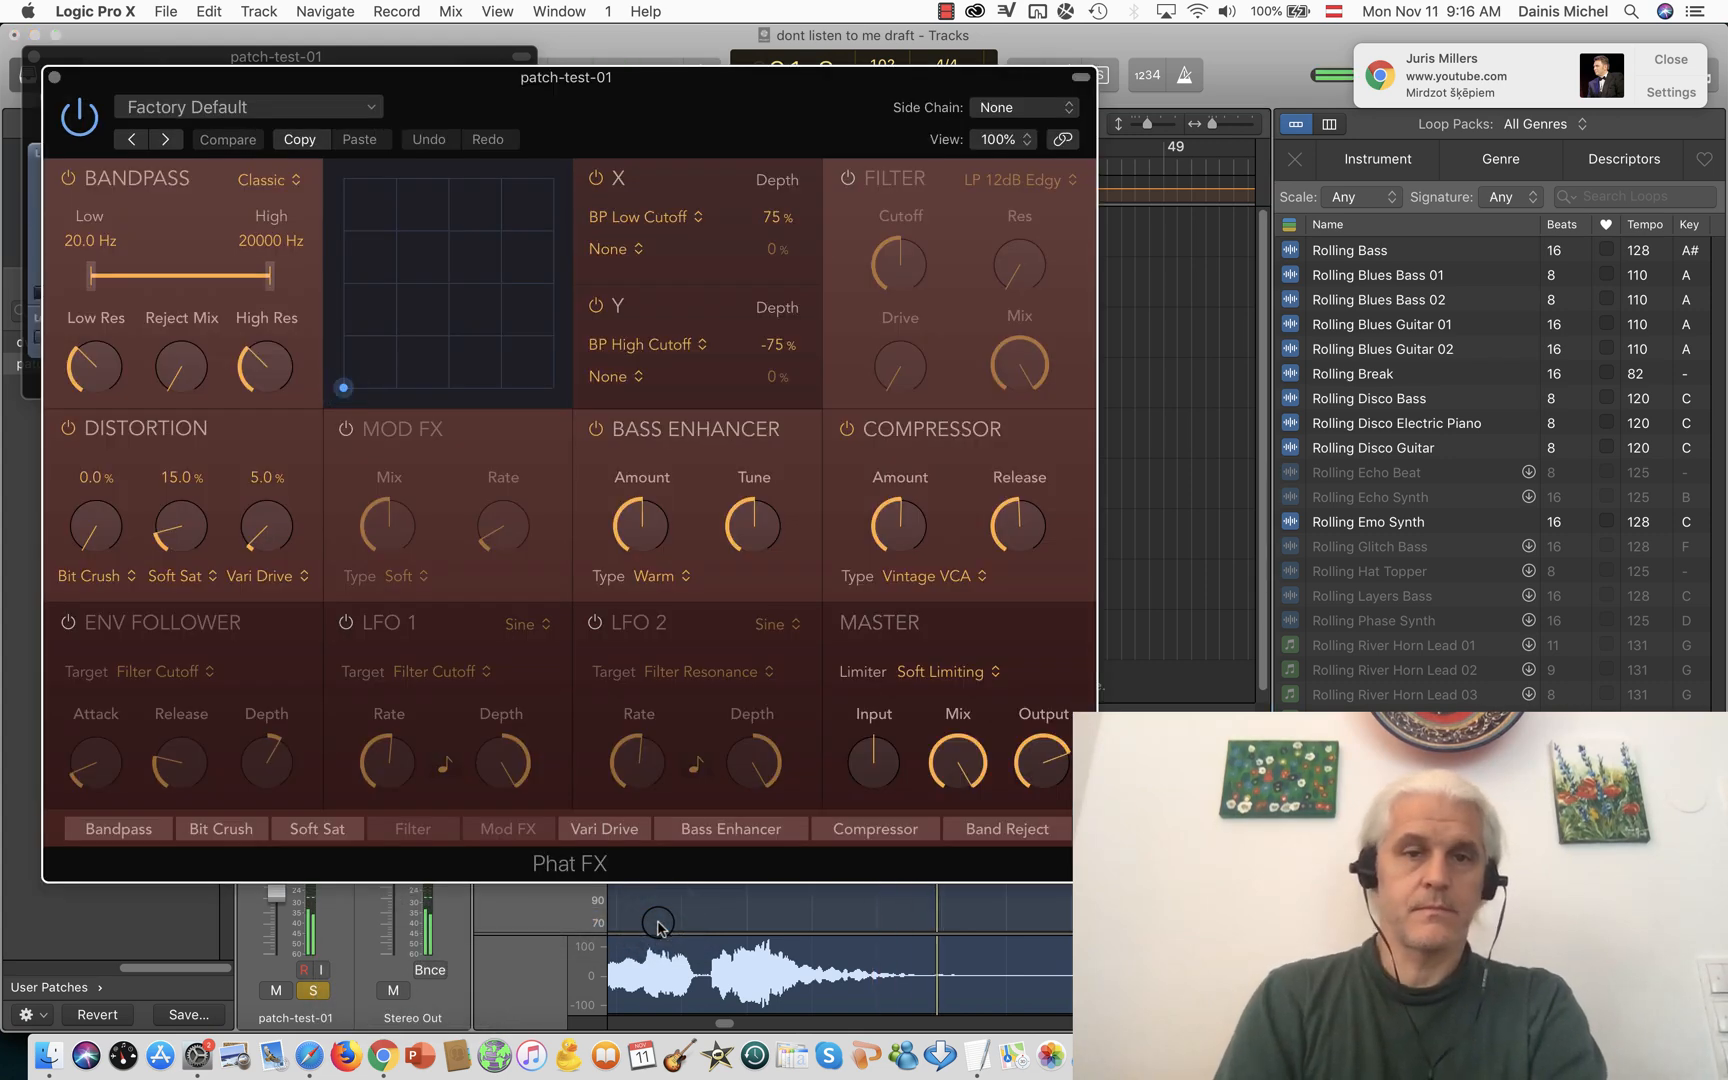
pyautogui.click(372, 105)
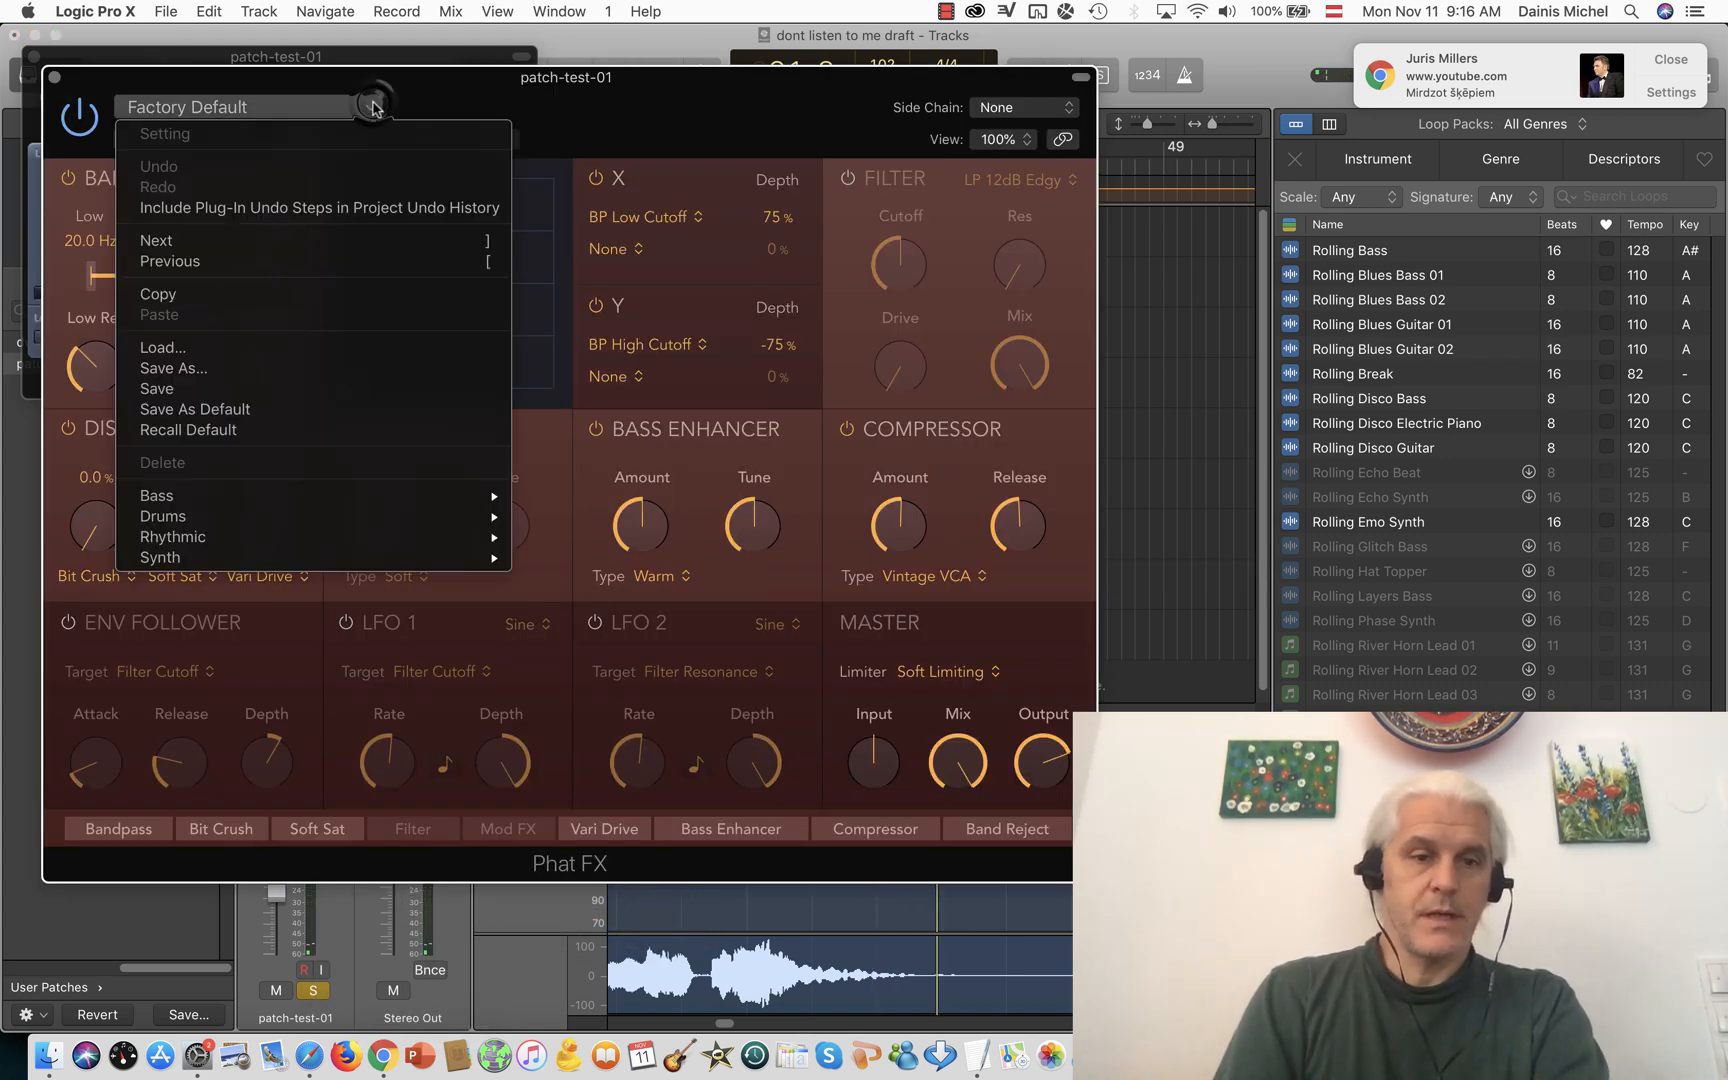
pyautogui.moveTo(302, 556)
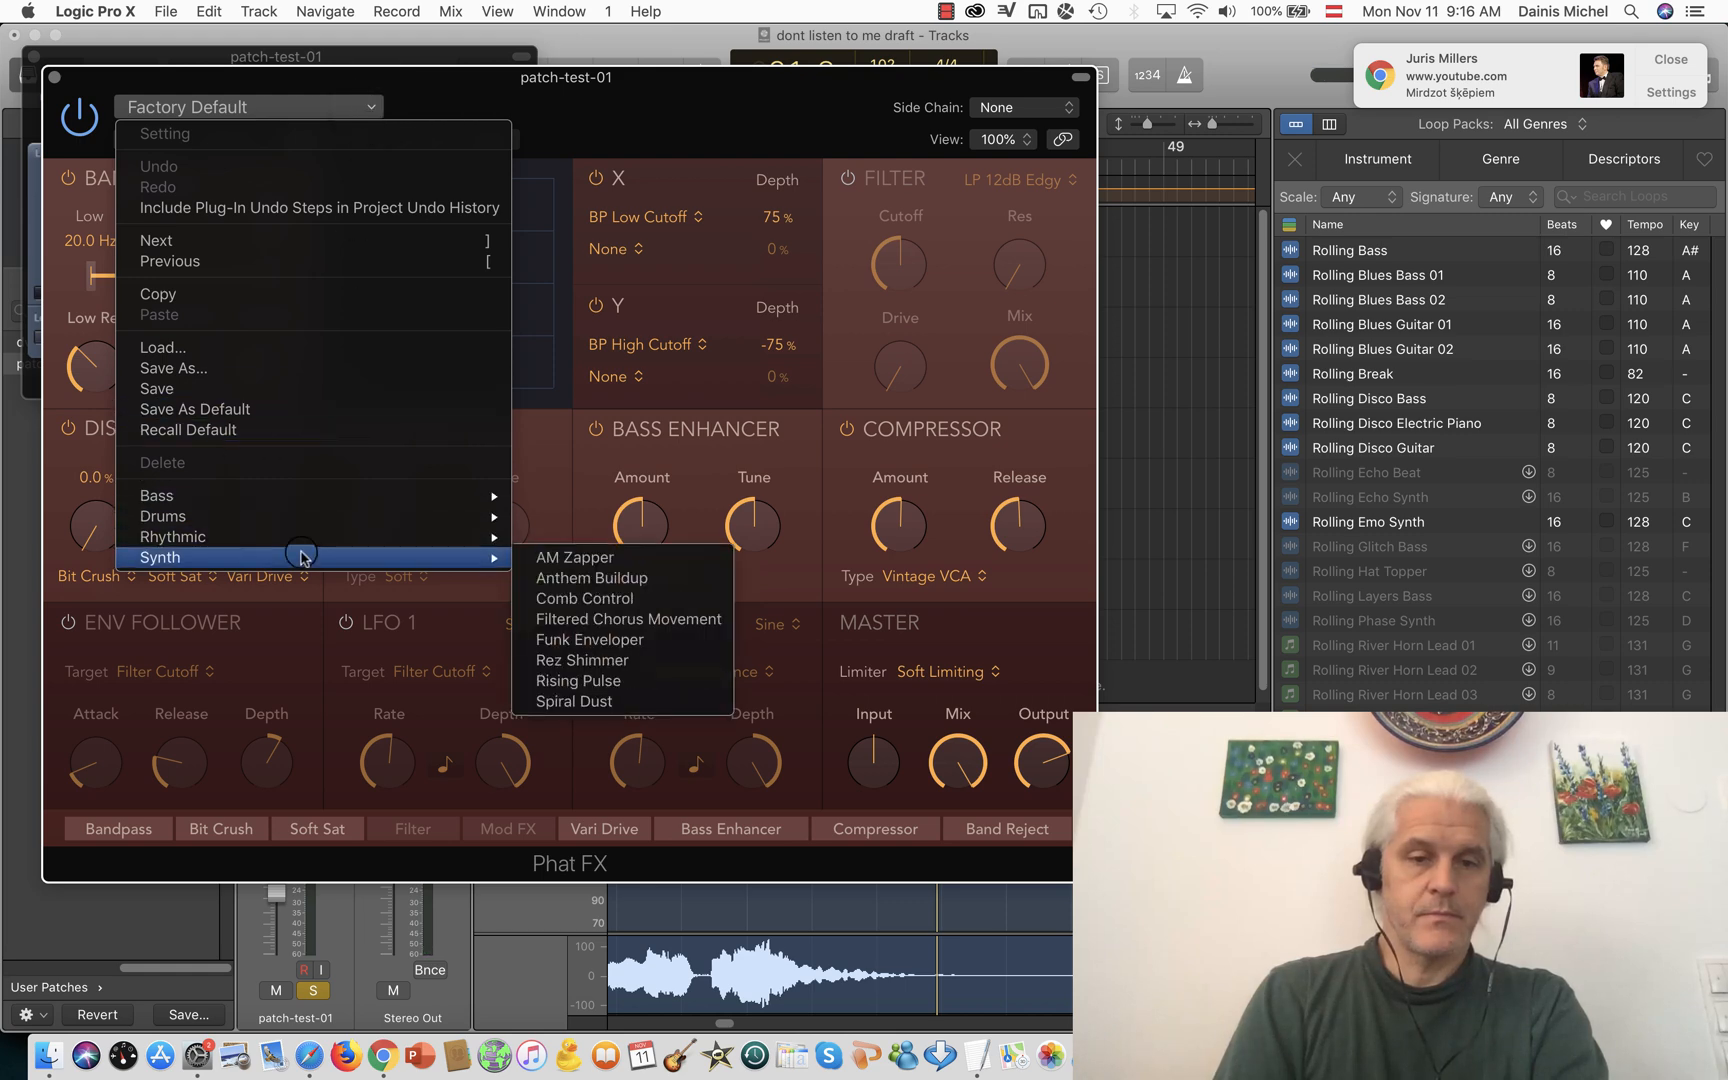
pyautogui.click(580, 660)
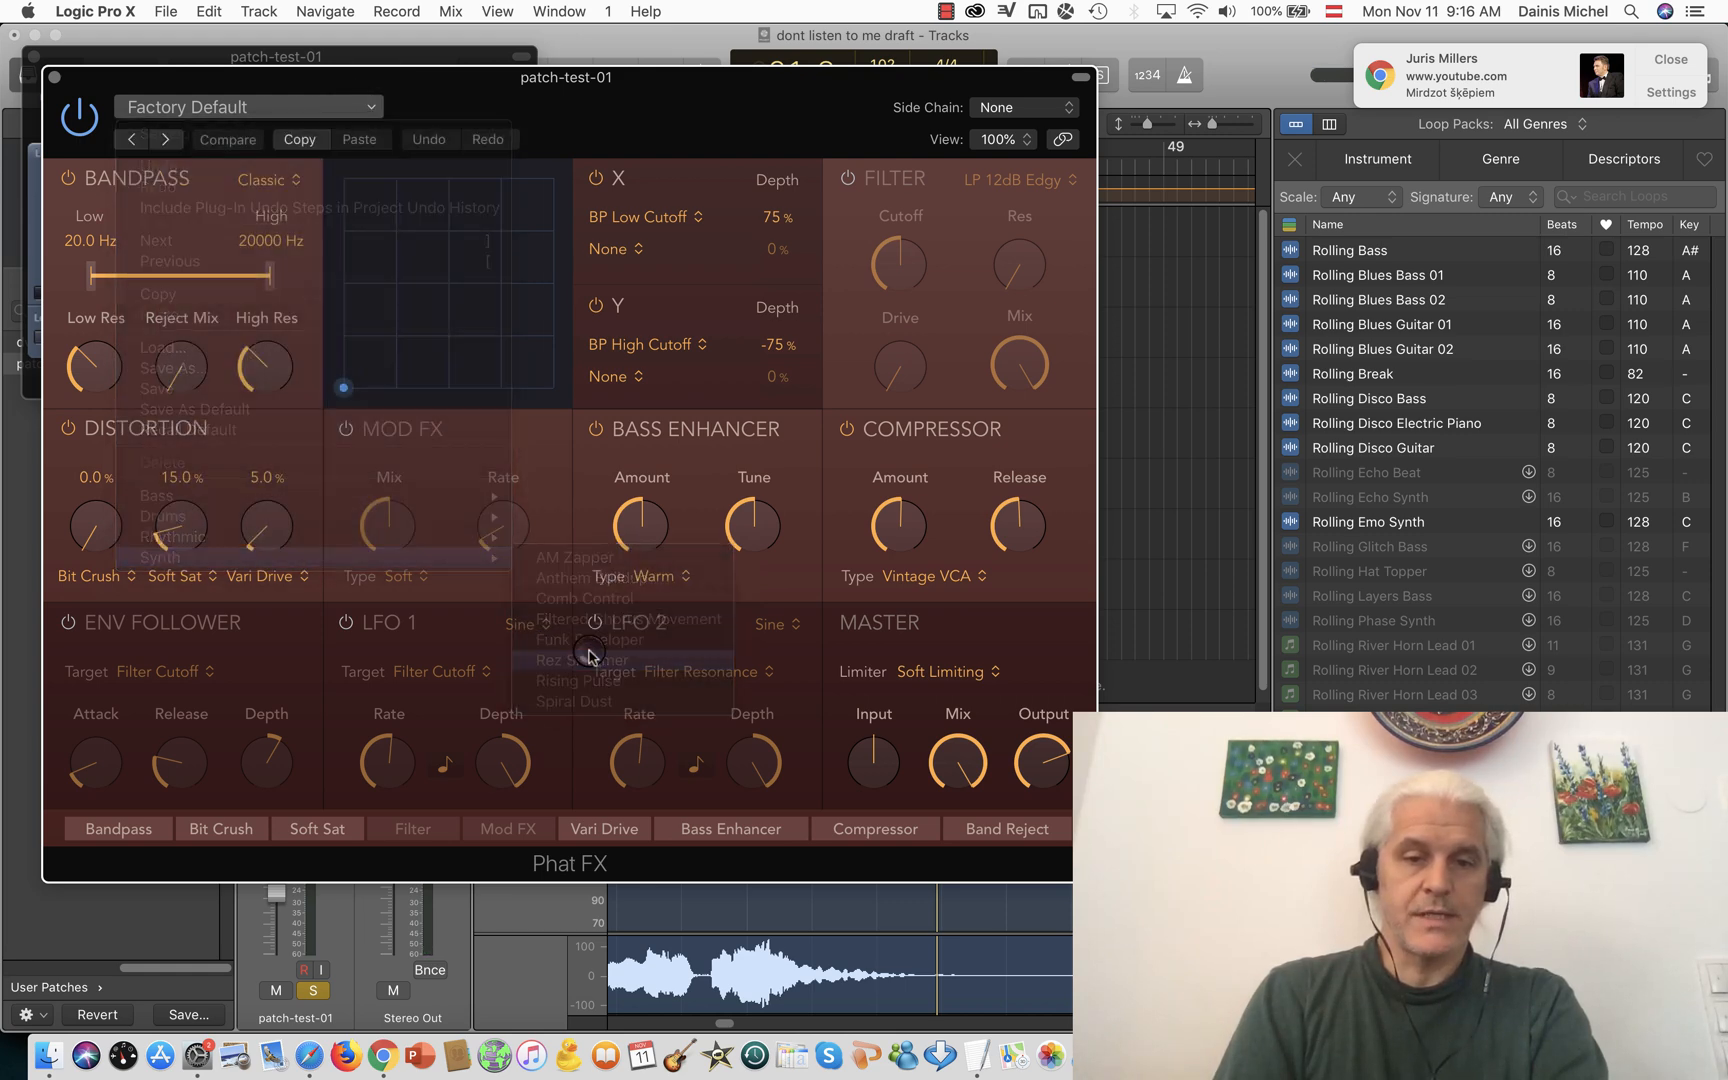
# - Move the Phat FX window aside so it uncovers the channel strip, the track regions and the bar ruler
pyautogui.moveTo(790, 120); pyautogui.dragTo(866, 120)
pyautogui.click(1058, 34)
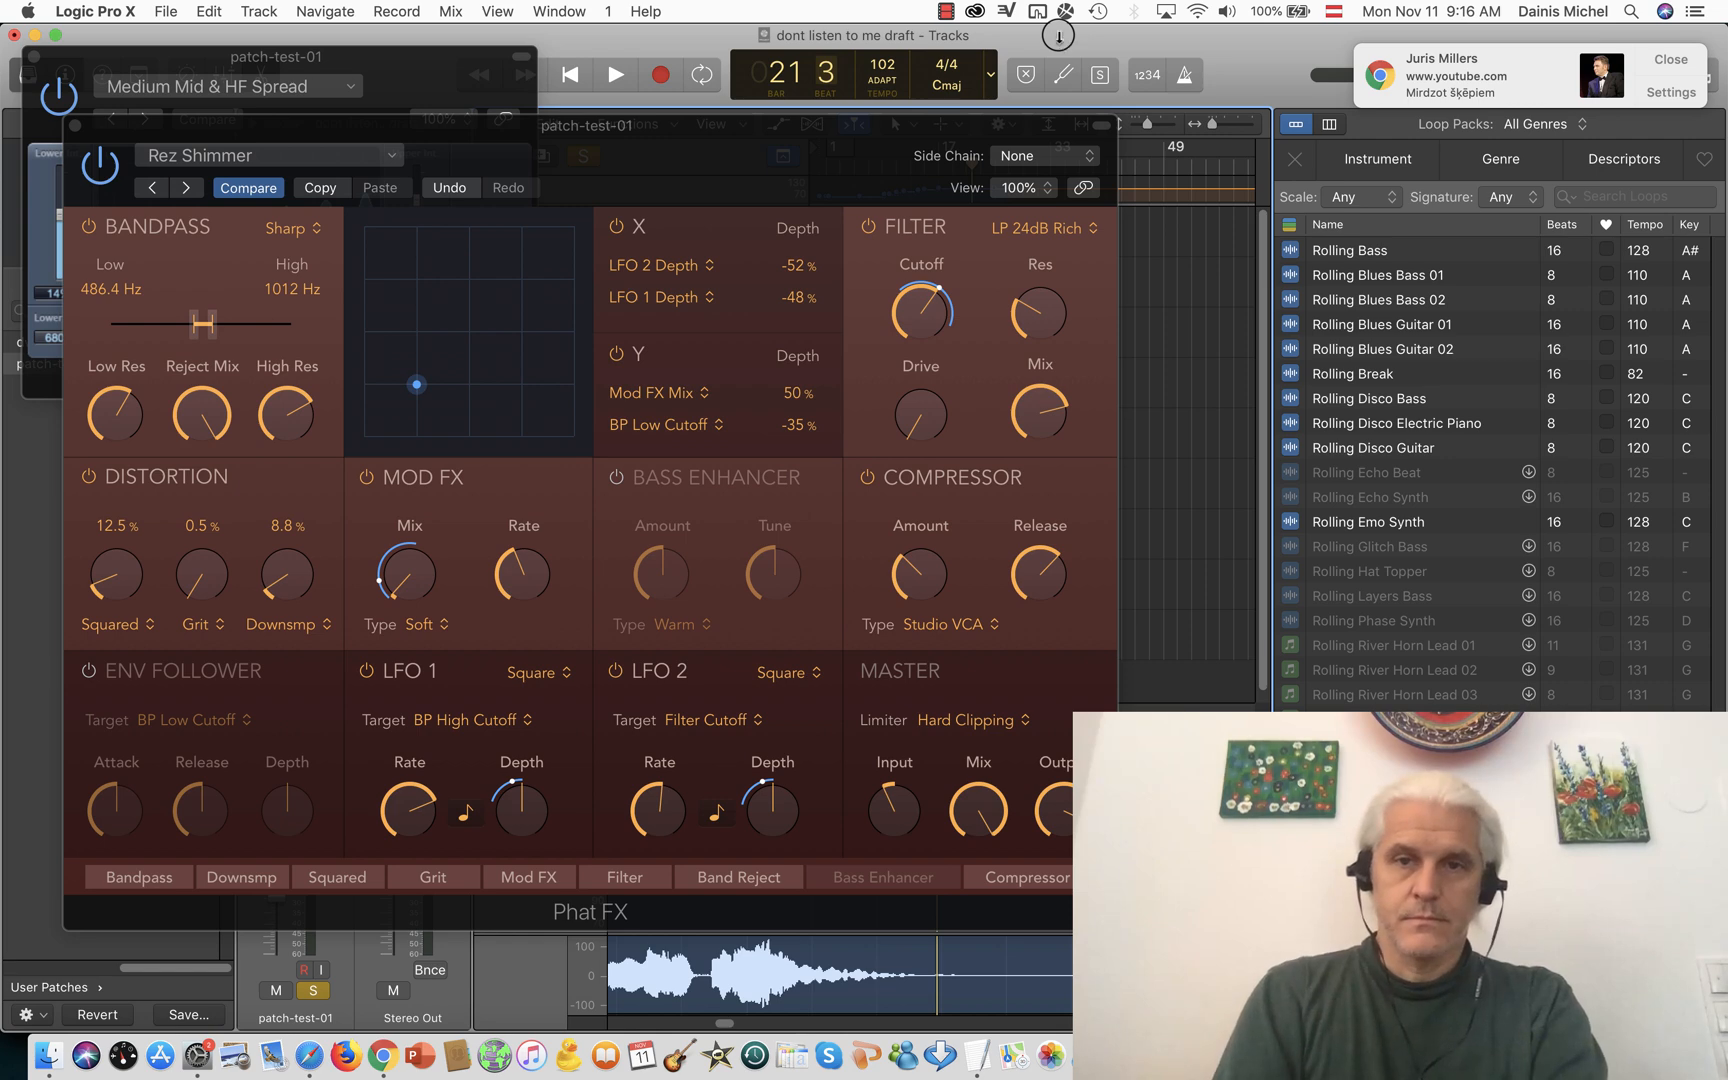
pyautogui.moveTo(1114, 928); pyautogui.dragTo(744, 778)
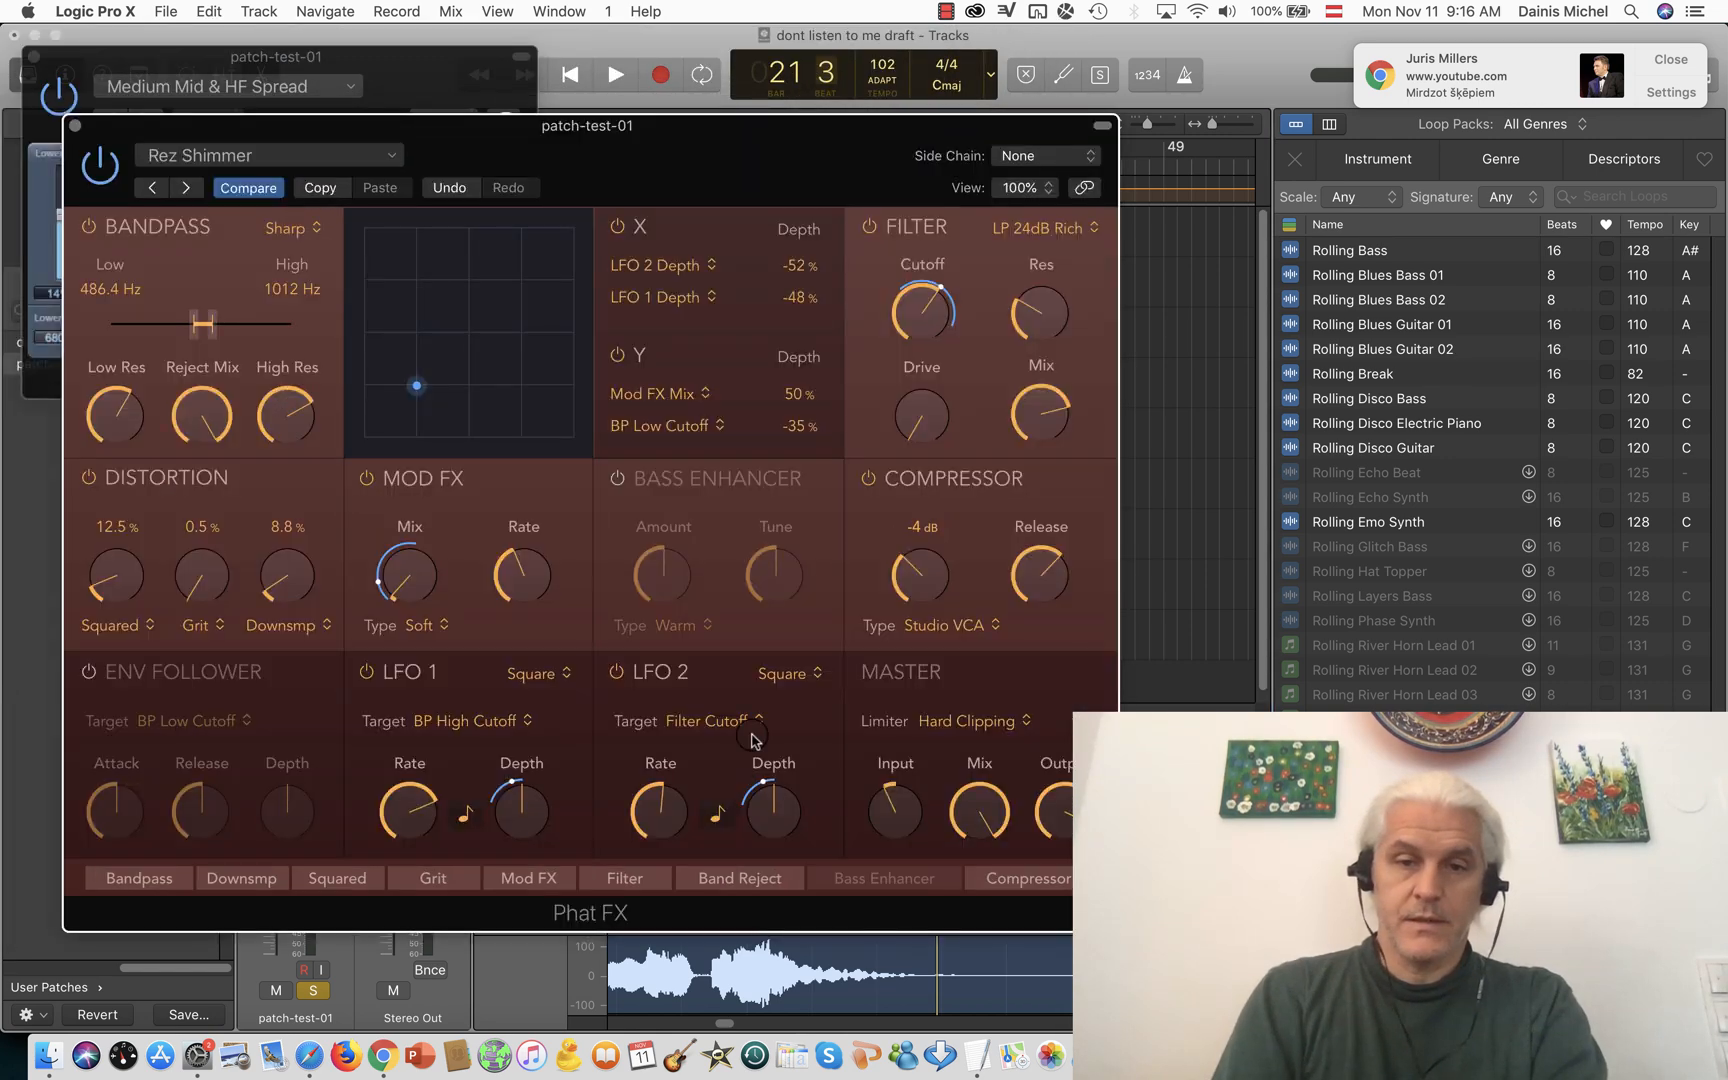
pyautogui.moveTo(867, 143); pyautogui.dragTo(1549, 178)
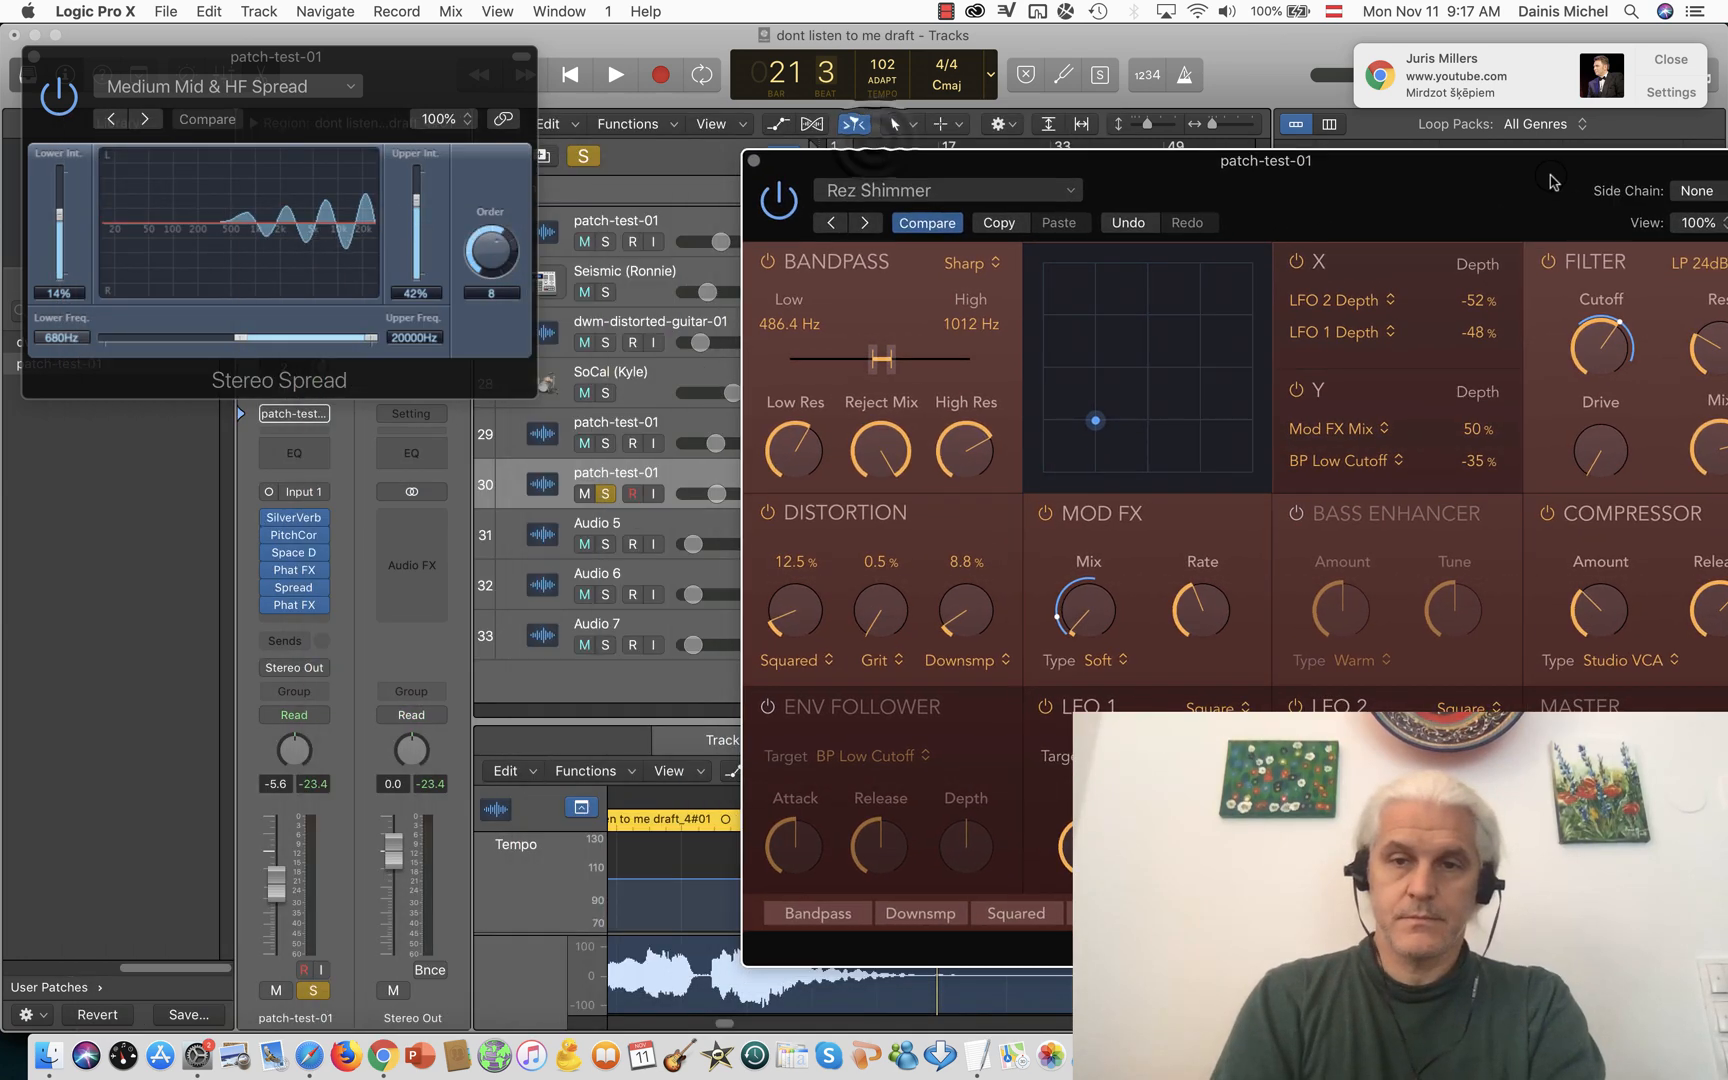
pyautogui.moveTo(1162, 171); pyautogui.dragTo(1500, 162)
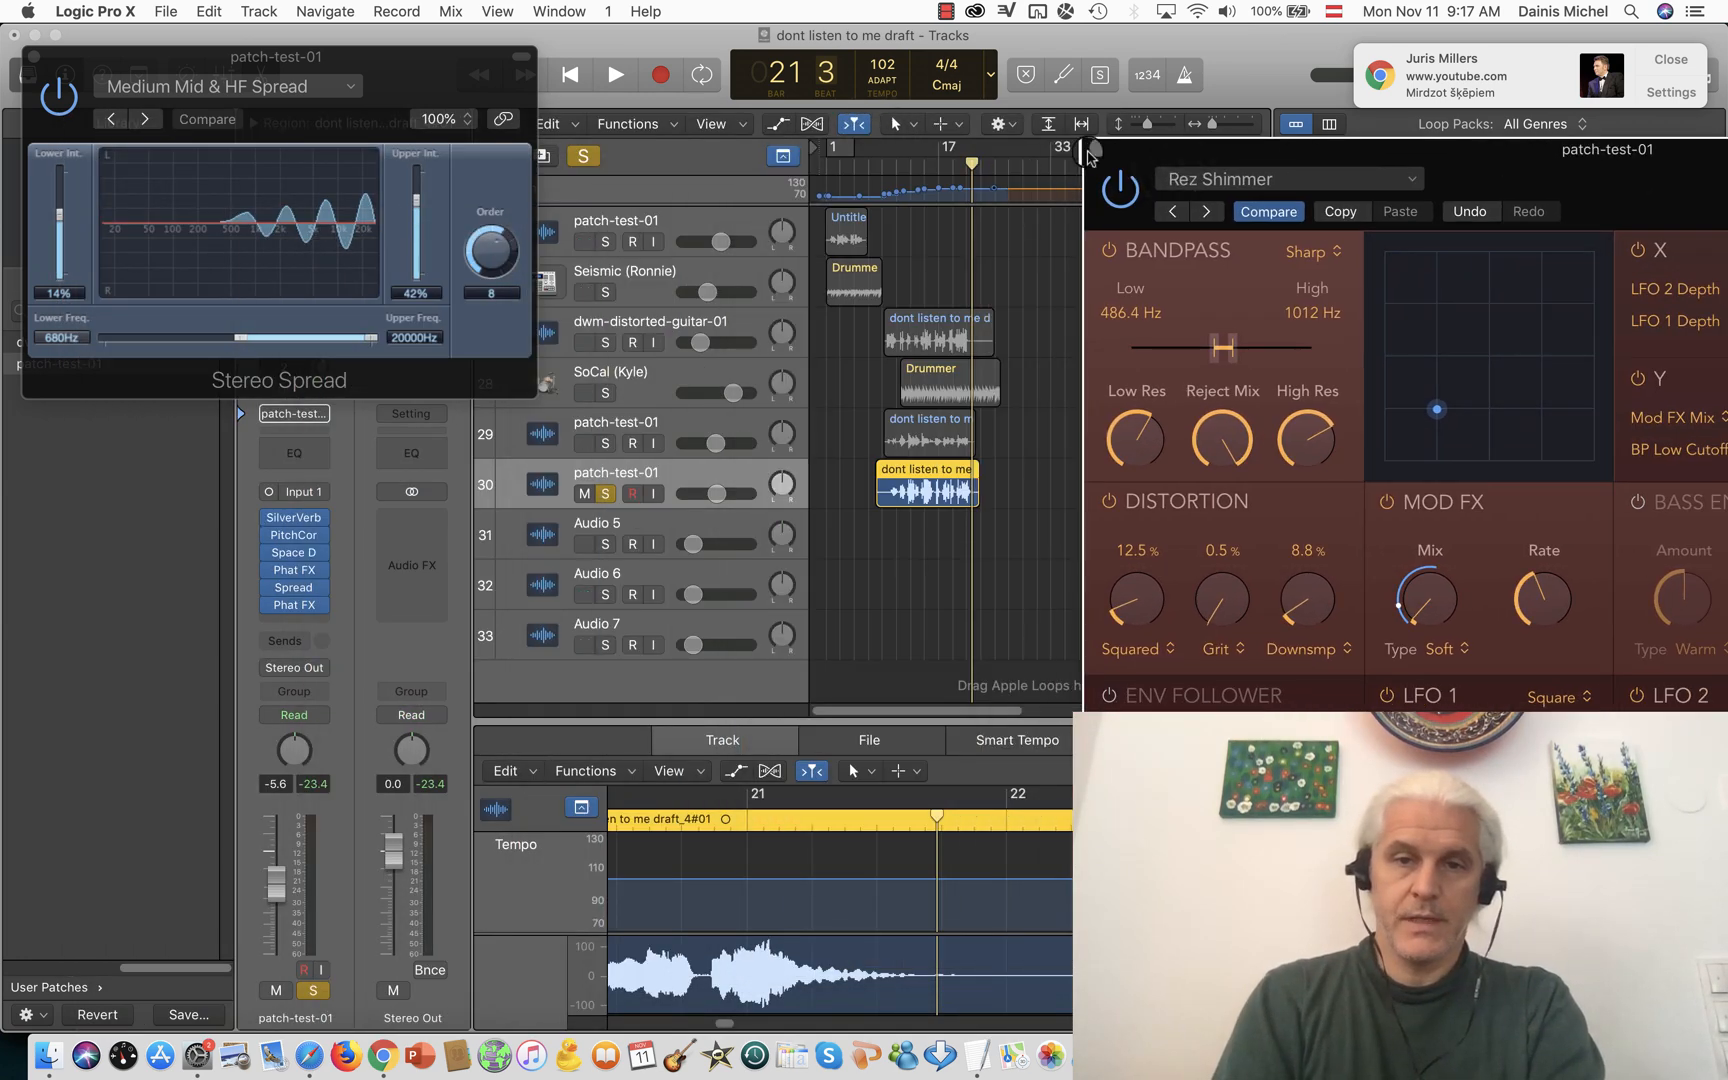
# - Move the playhead to bar 15 and audition track 30 with the Rez Shimmer preset, stopping within the same bar
pyautogui.click(936, 154)
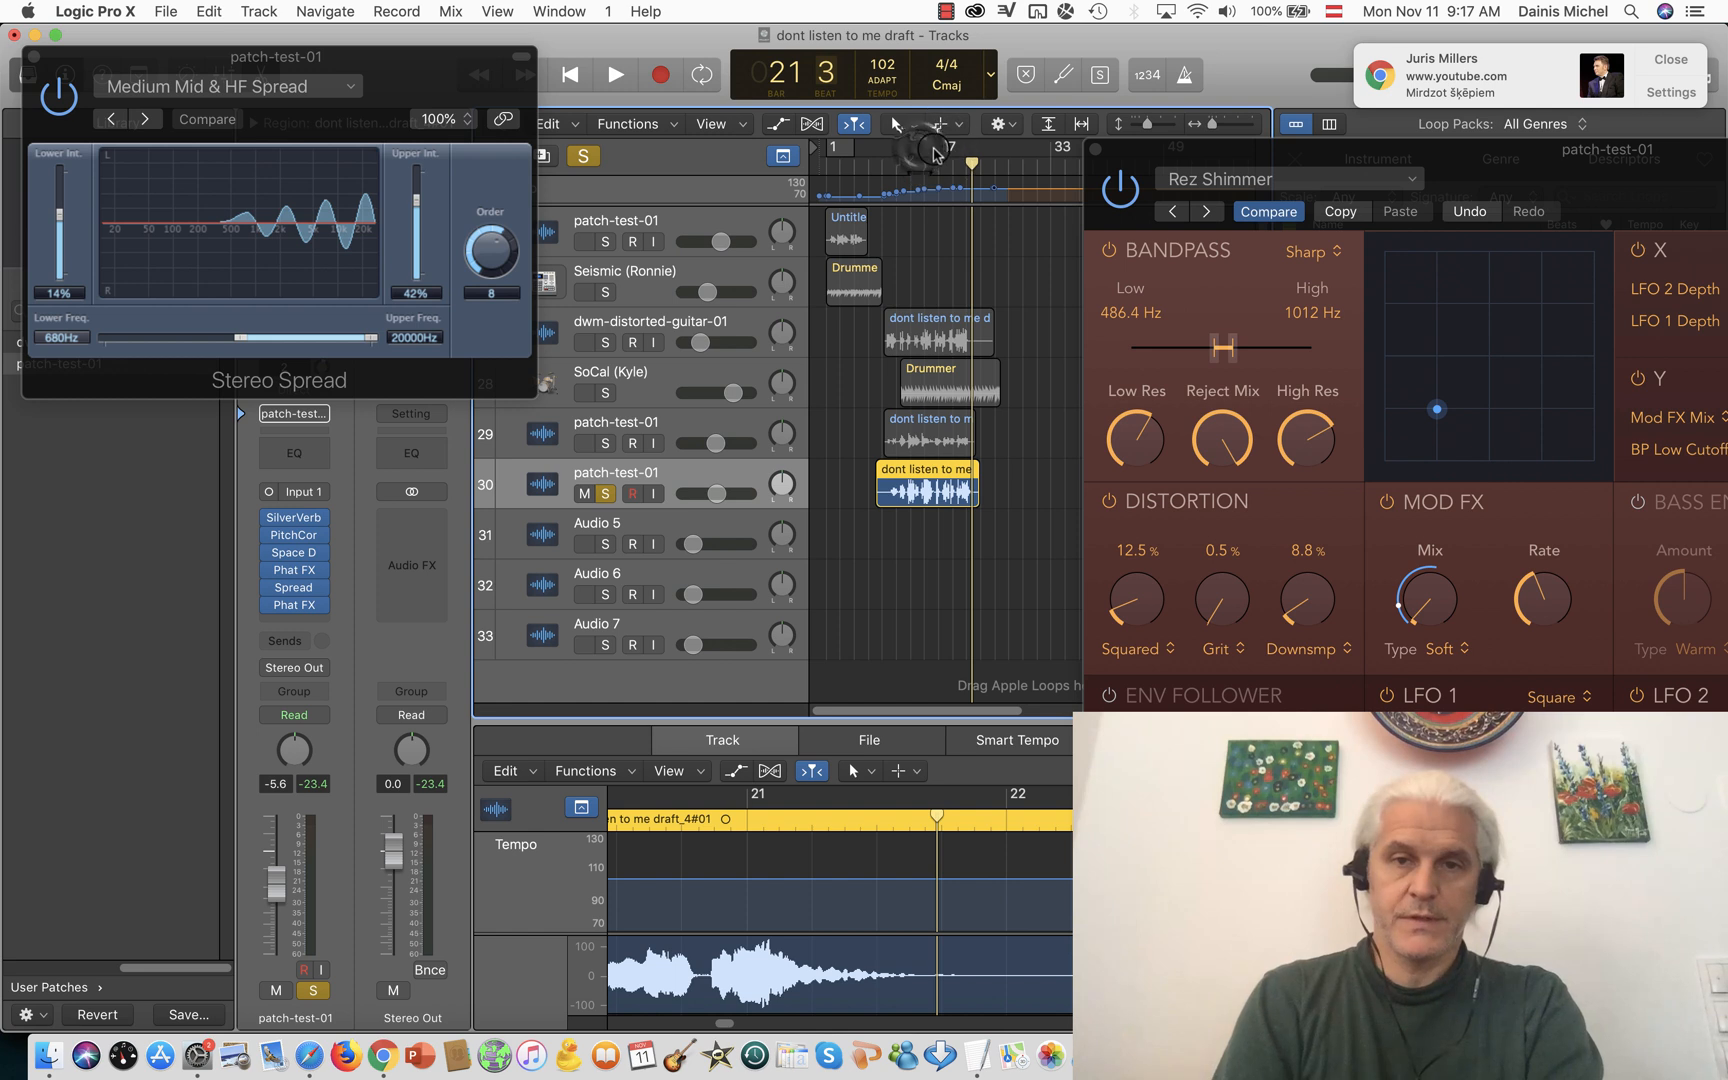
pyautogui.moveTo(945, 158)
pyautogui.mouseDown()
pyautogui.moveTo(976, 160)
pyautogui.moveTo(920, 165)
pyautogui.mouseUp()
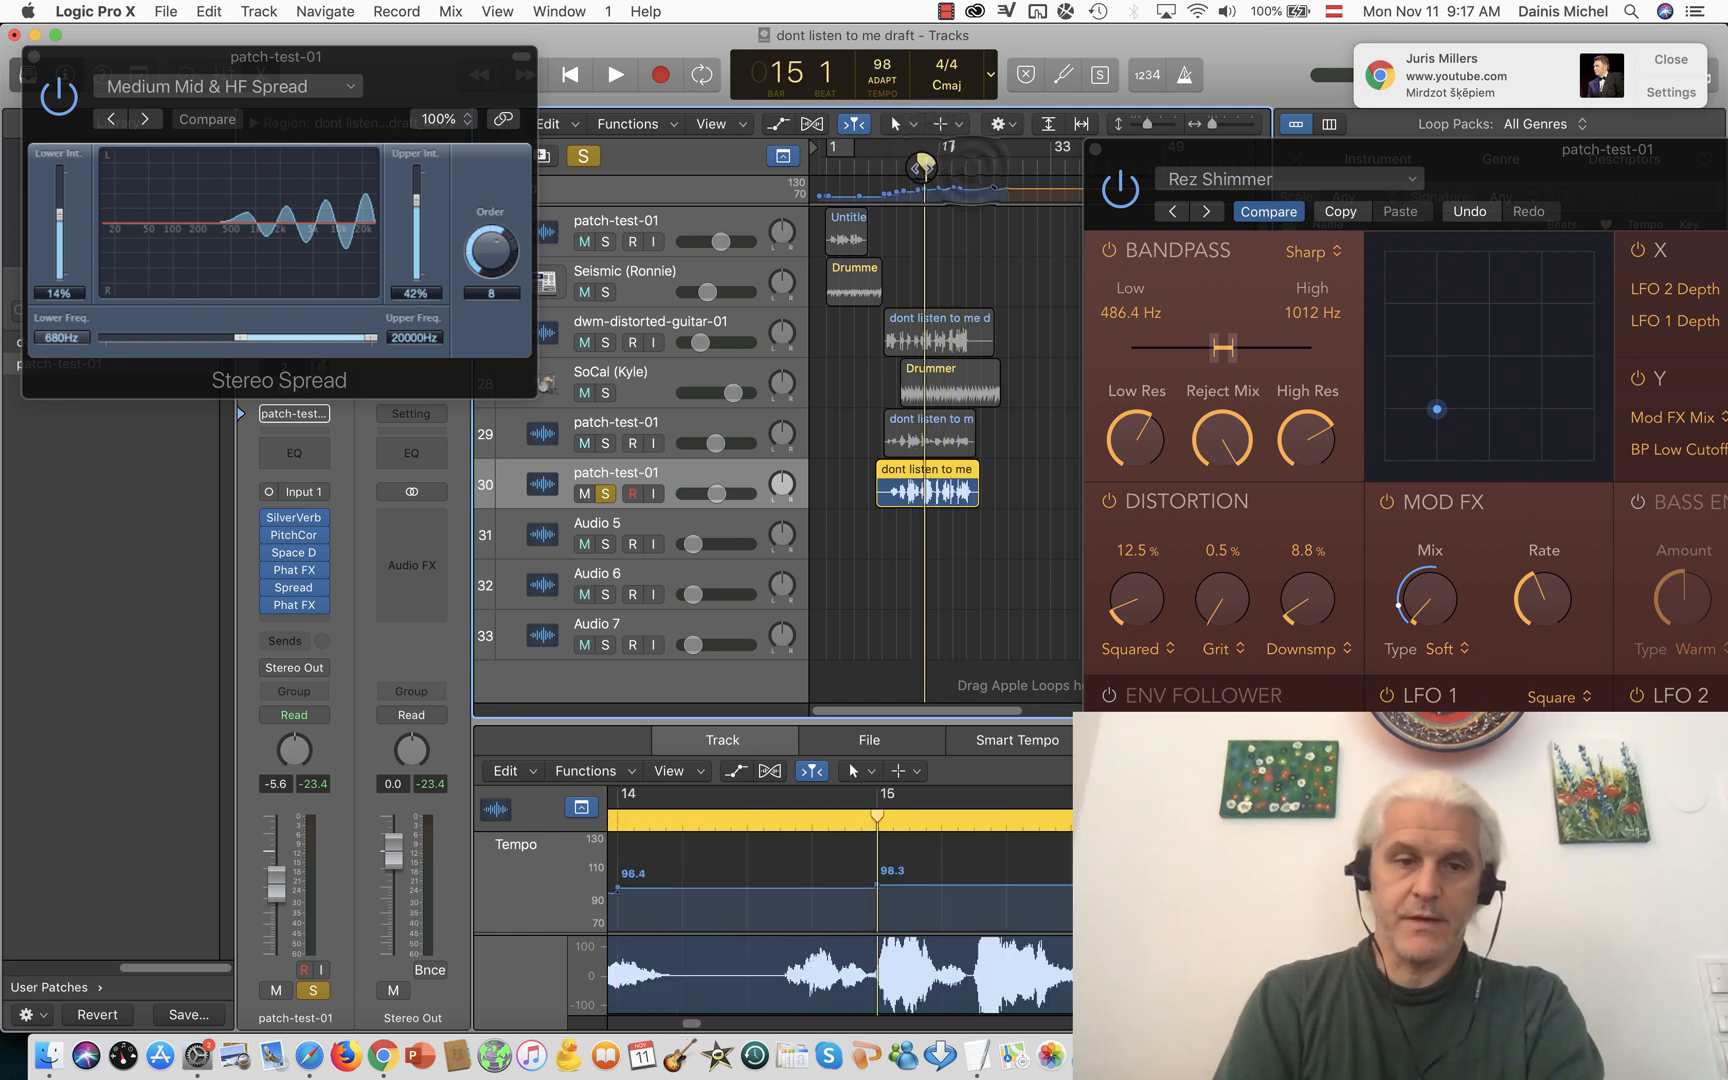
pyautogui.press('space')
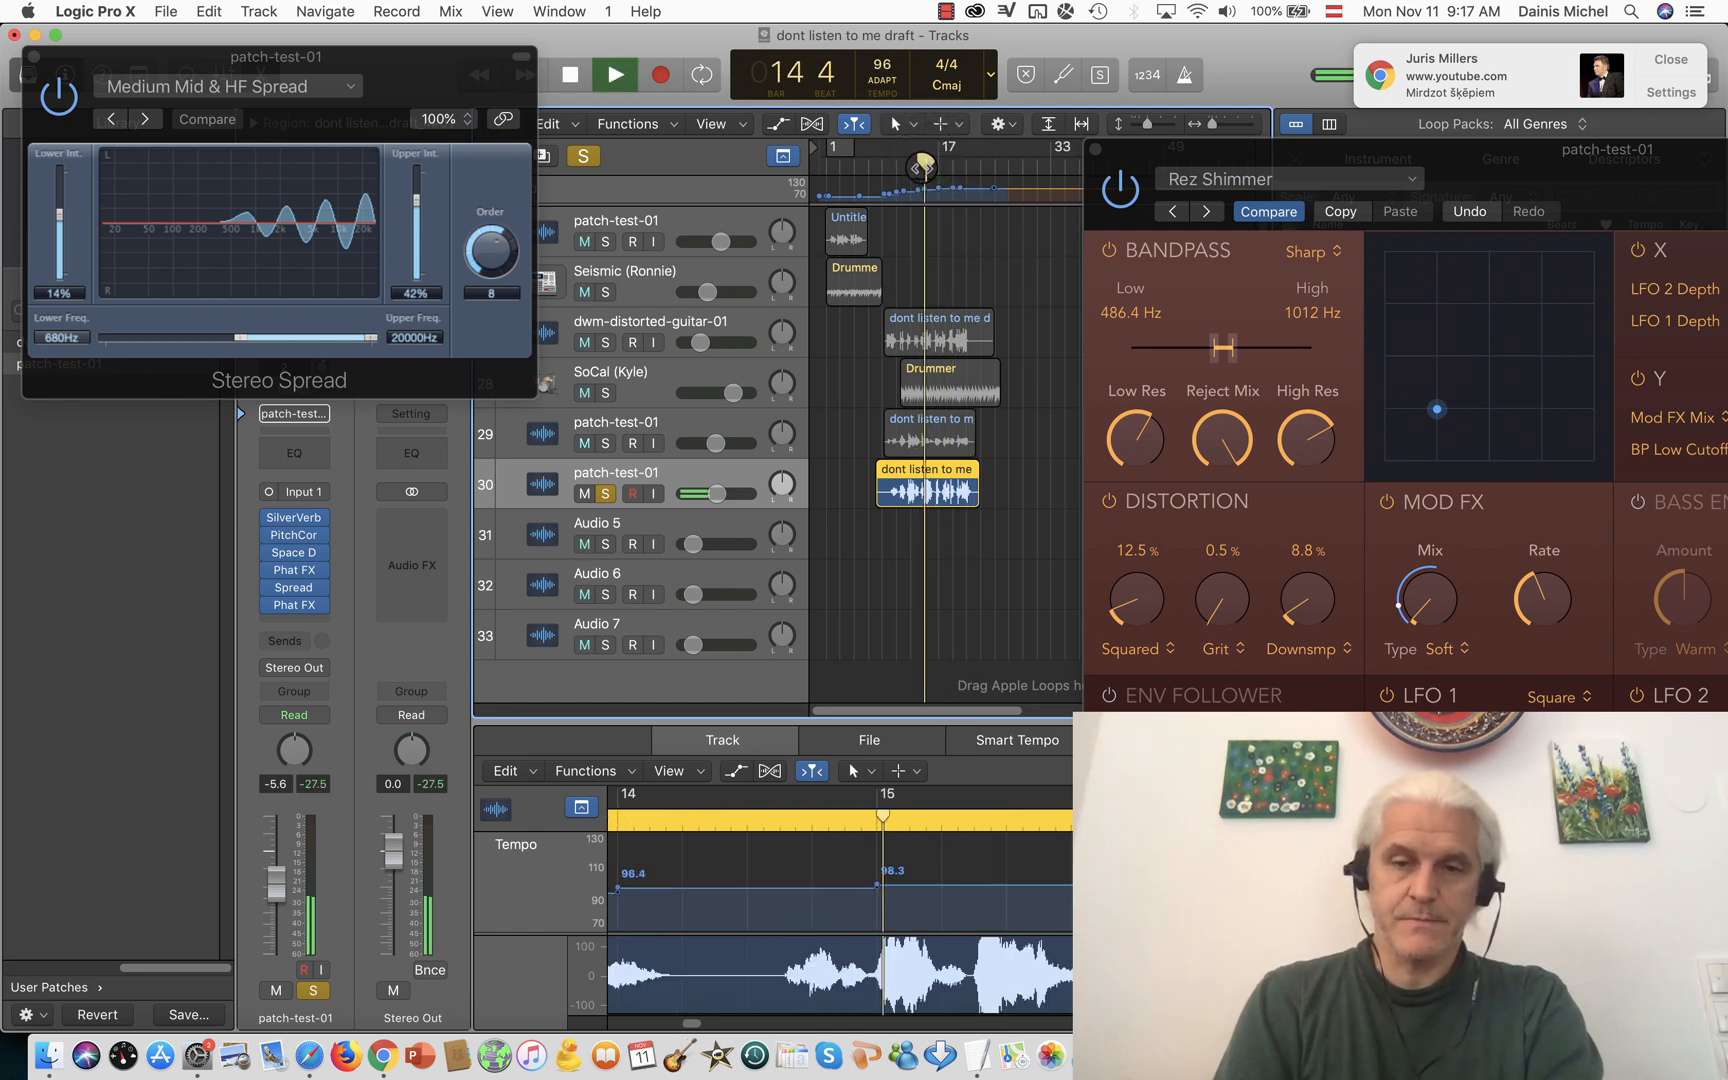
pyautogui.press('space')
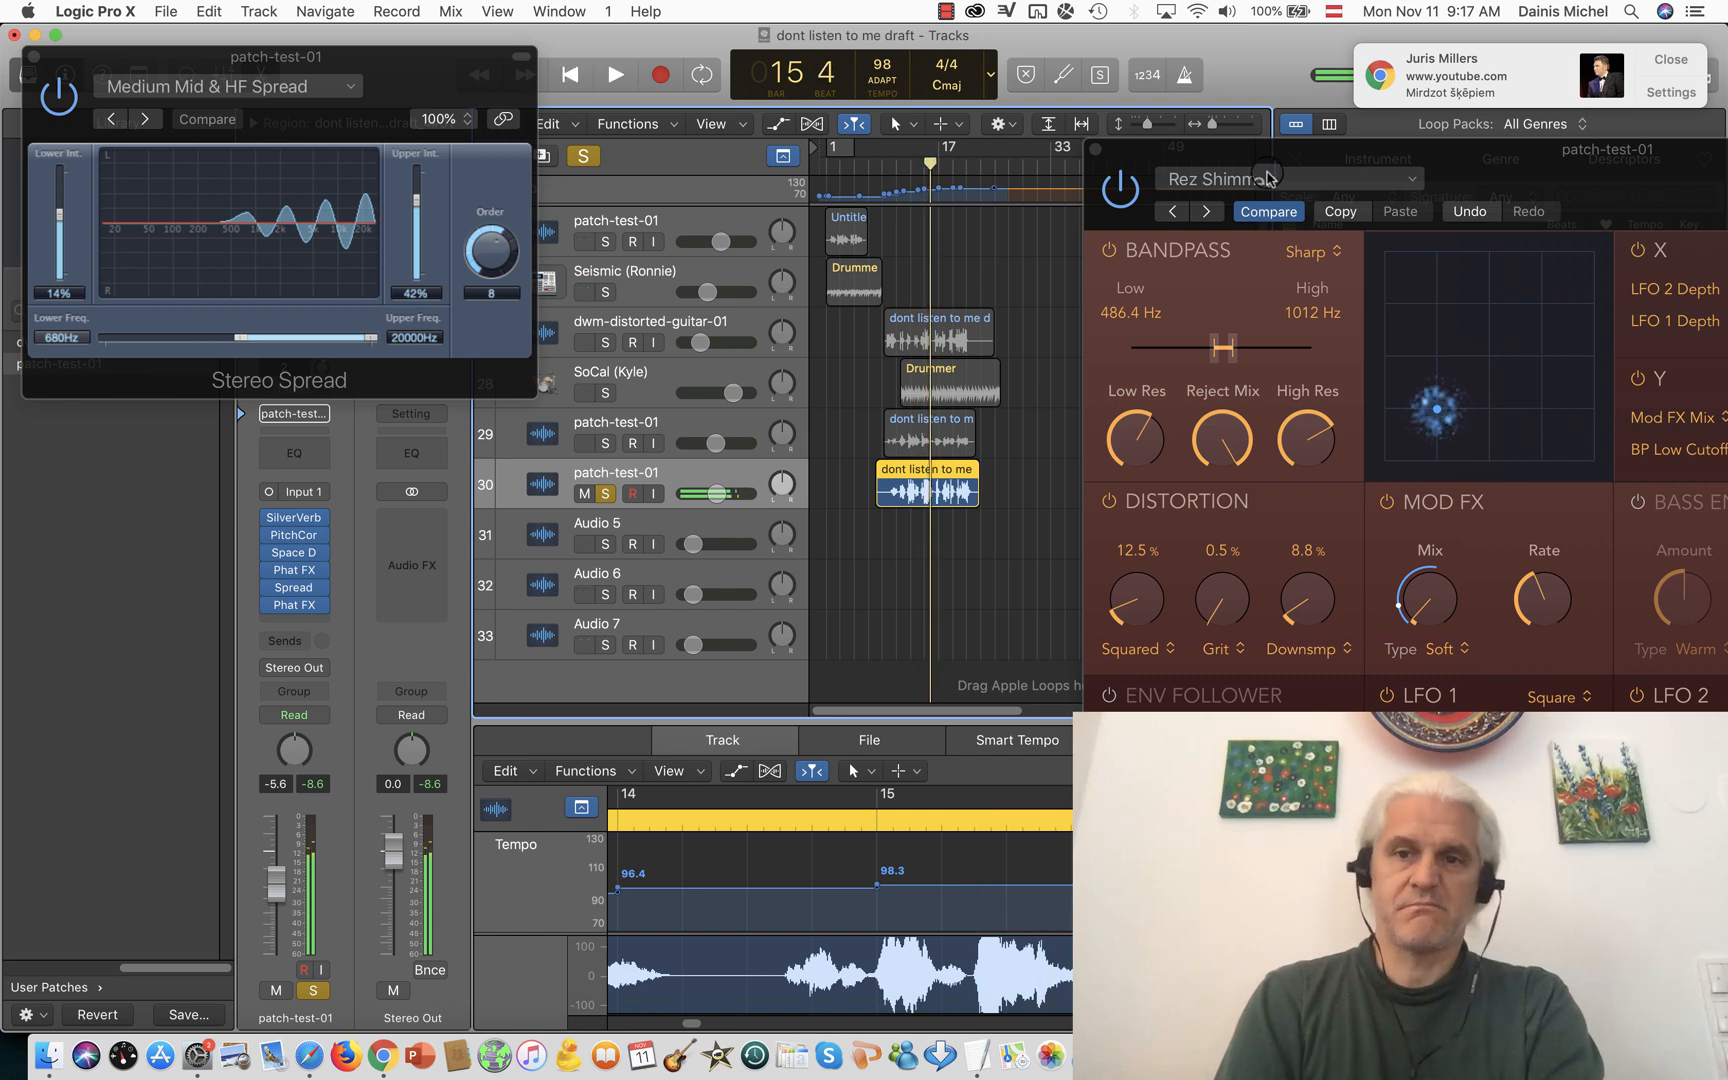
# - Load the Phat FX Synth preset Filtered Chorus Movement and audition it up to about bar 19
pyautogui.click(1340, 178)
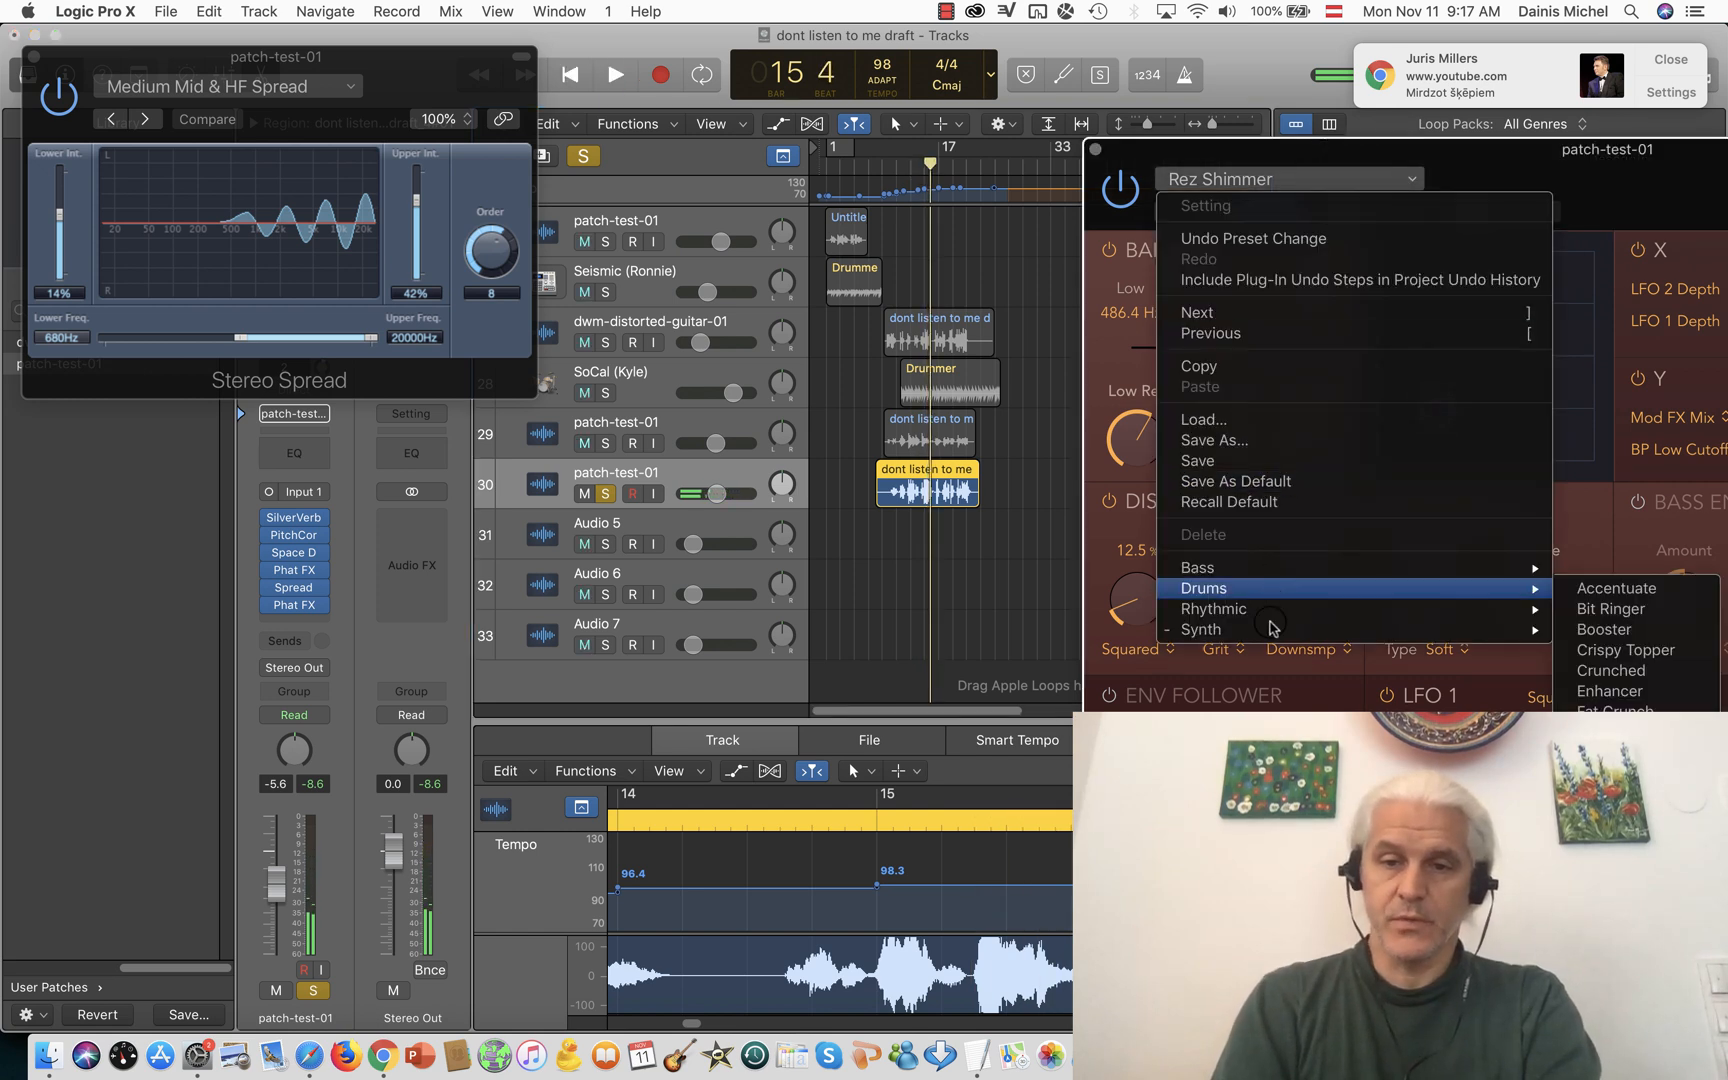
pyautogui.moveTo(1272, 627)
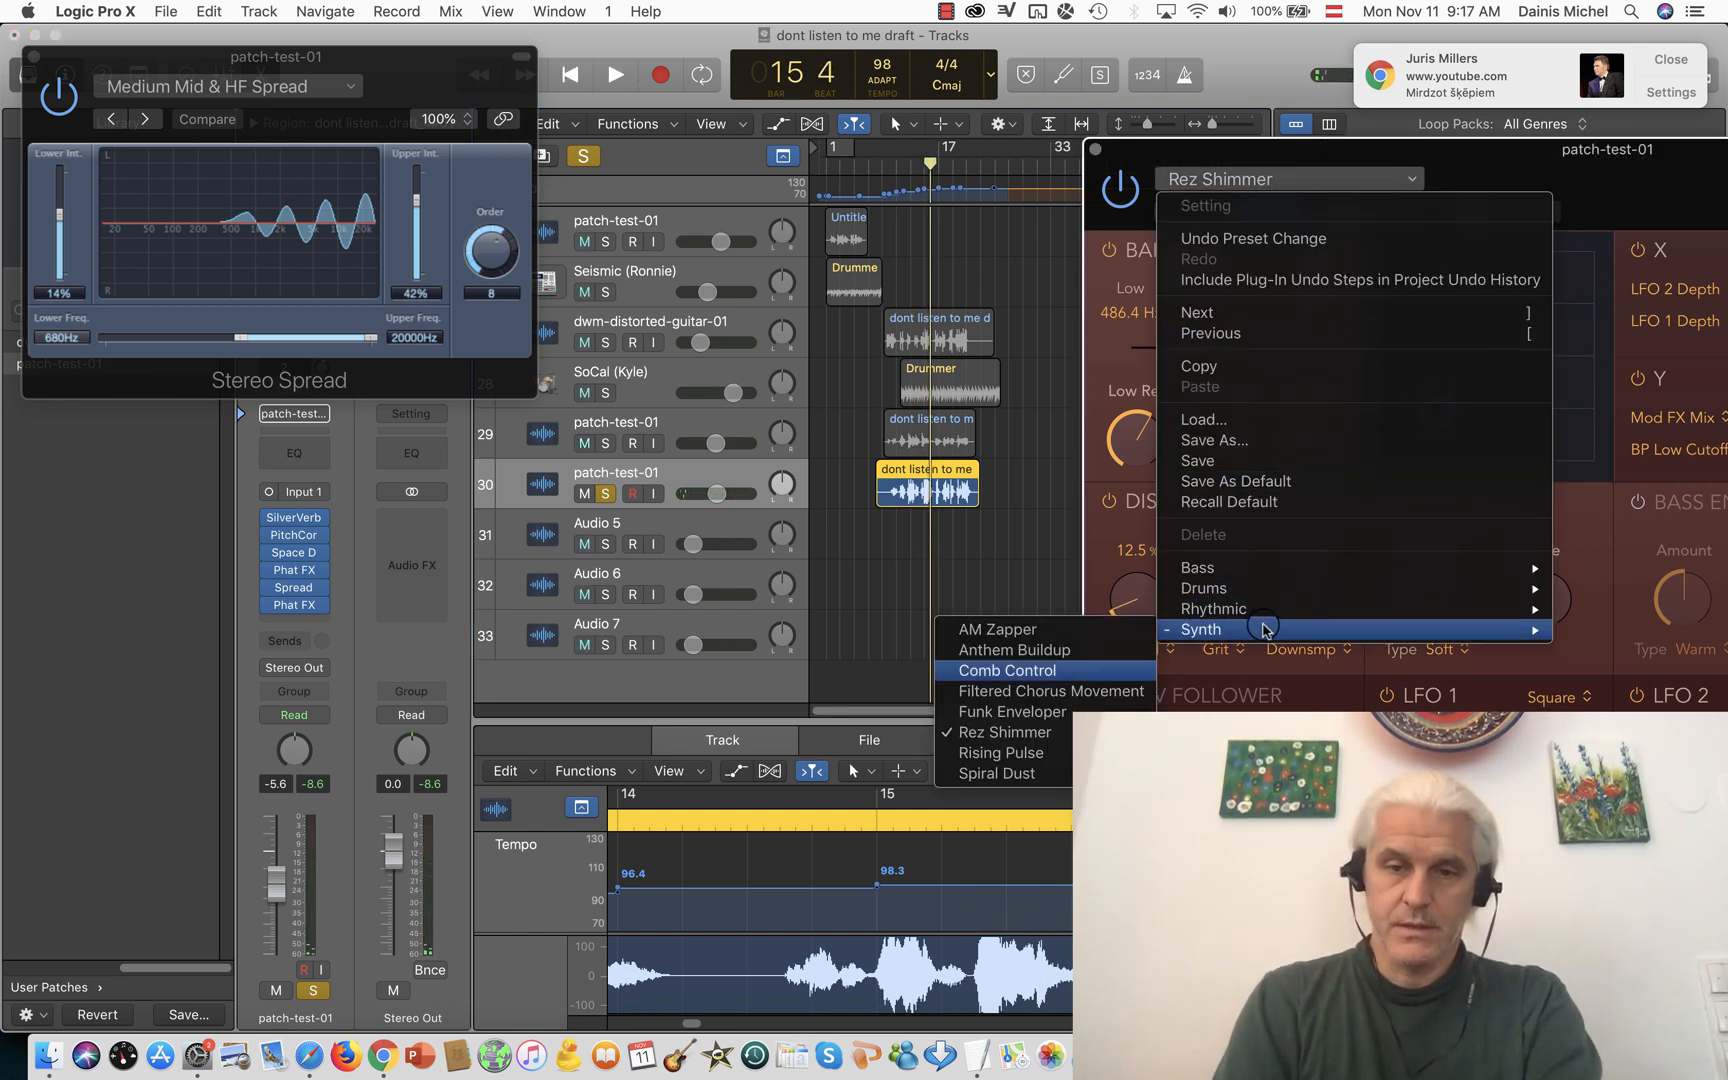
pyautogui.click(1070, 691)
pyautogui.press('space')
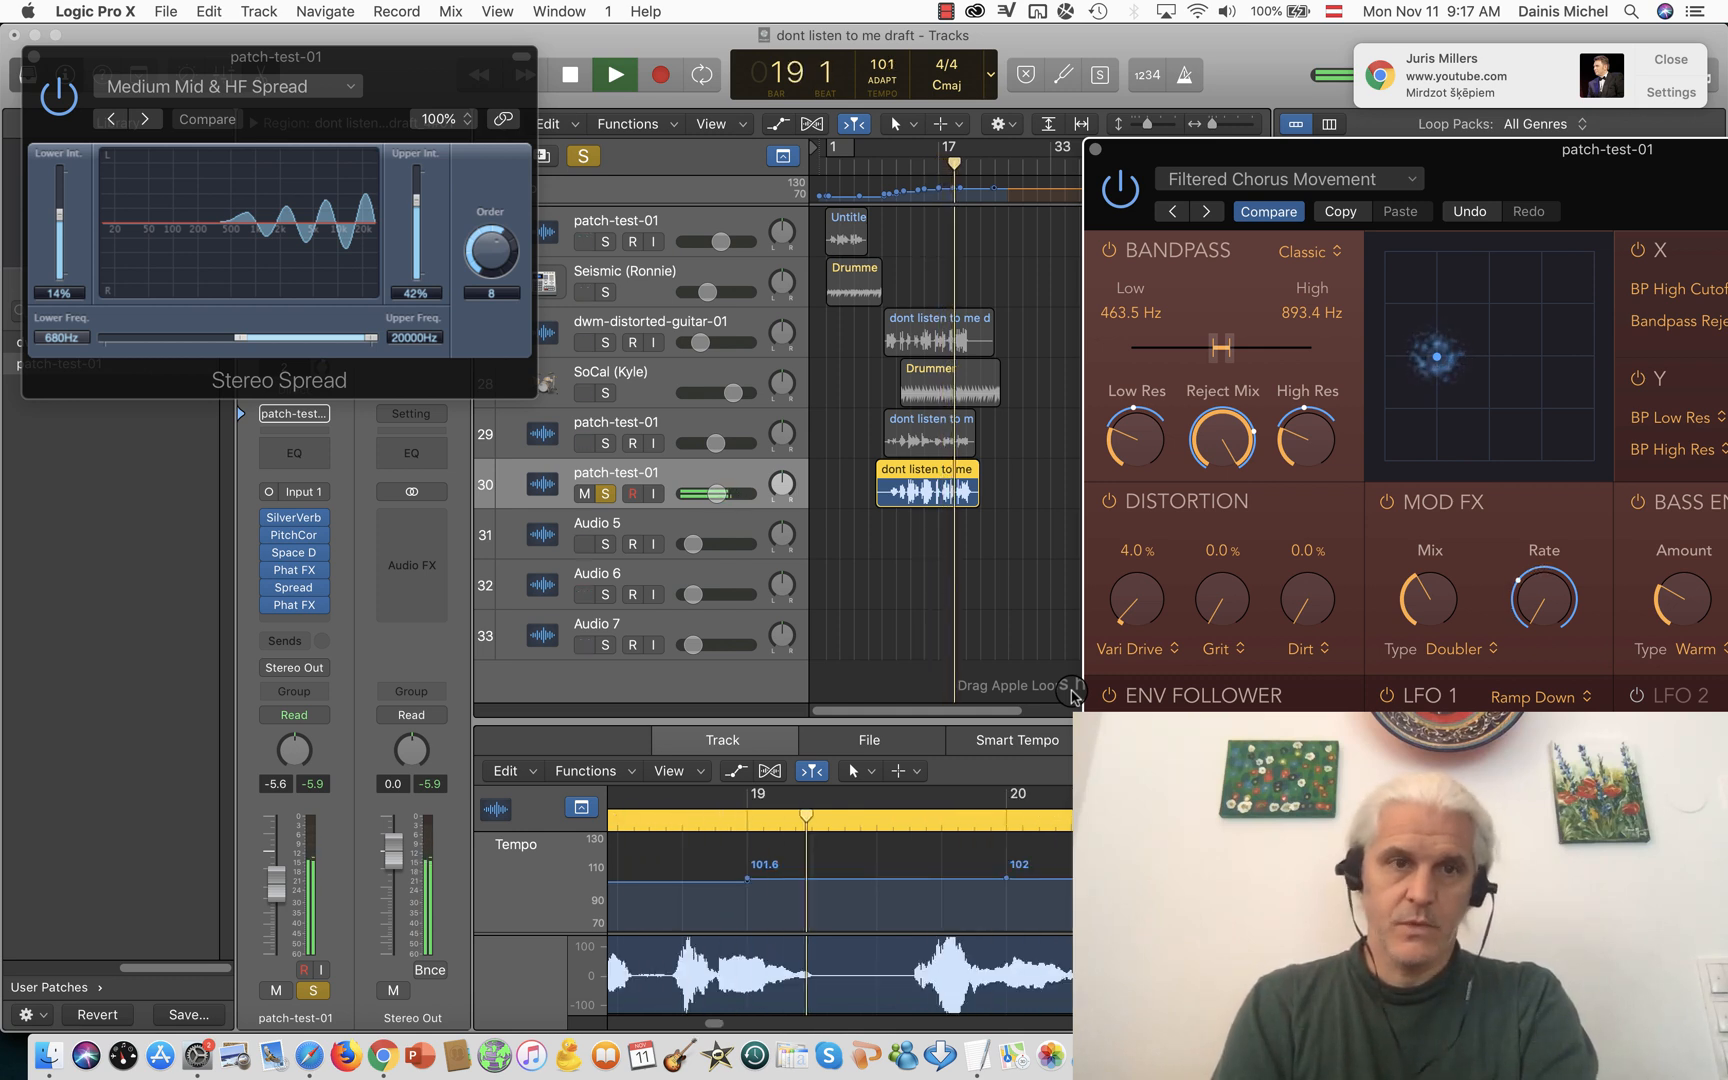
pyautogui.press('space')
# - Close the Stereo Spread and Phat FX windows and move the playhead back to bar 15
pyautogui.click(33, 56)
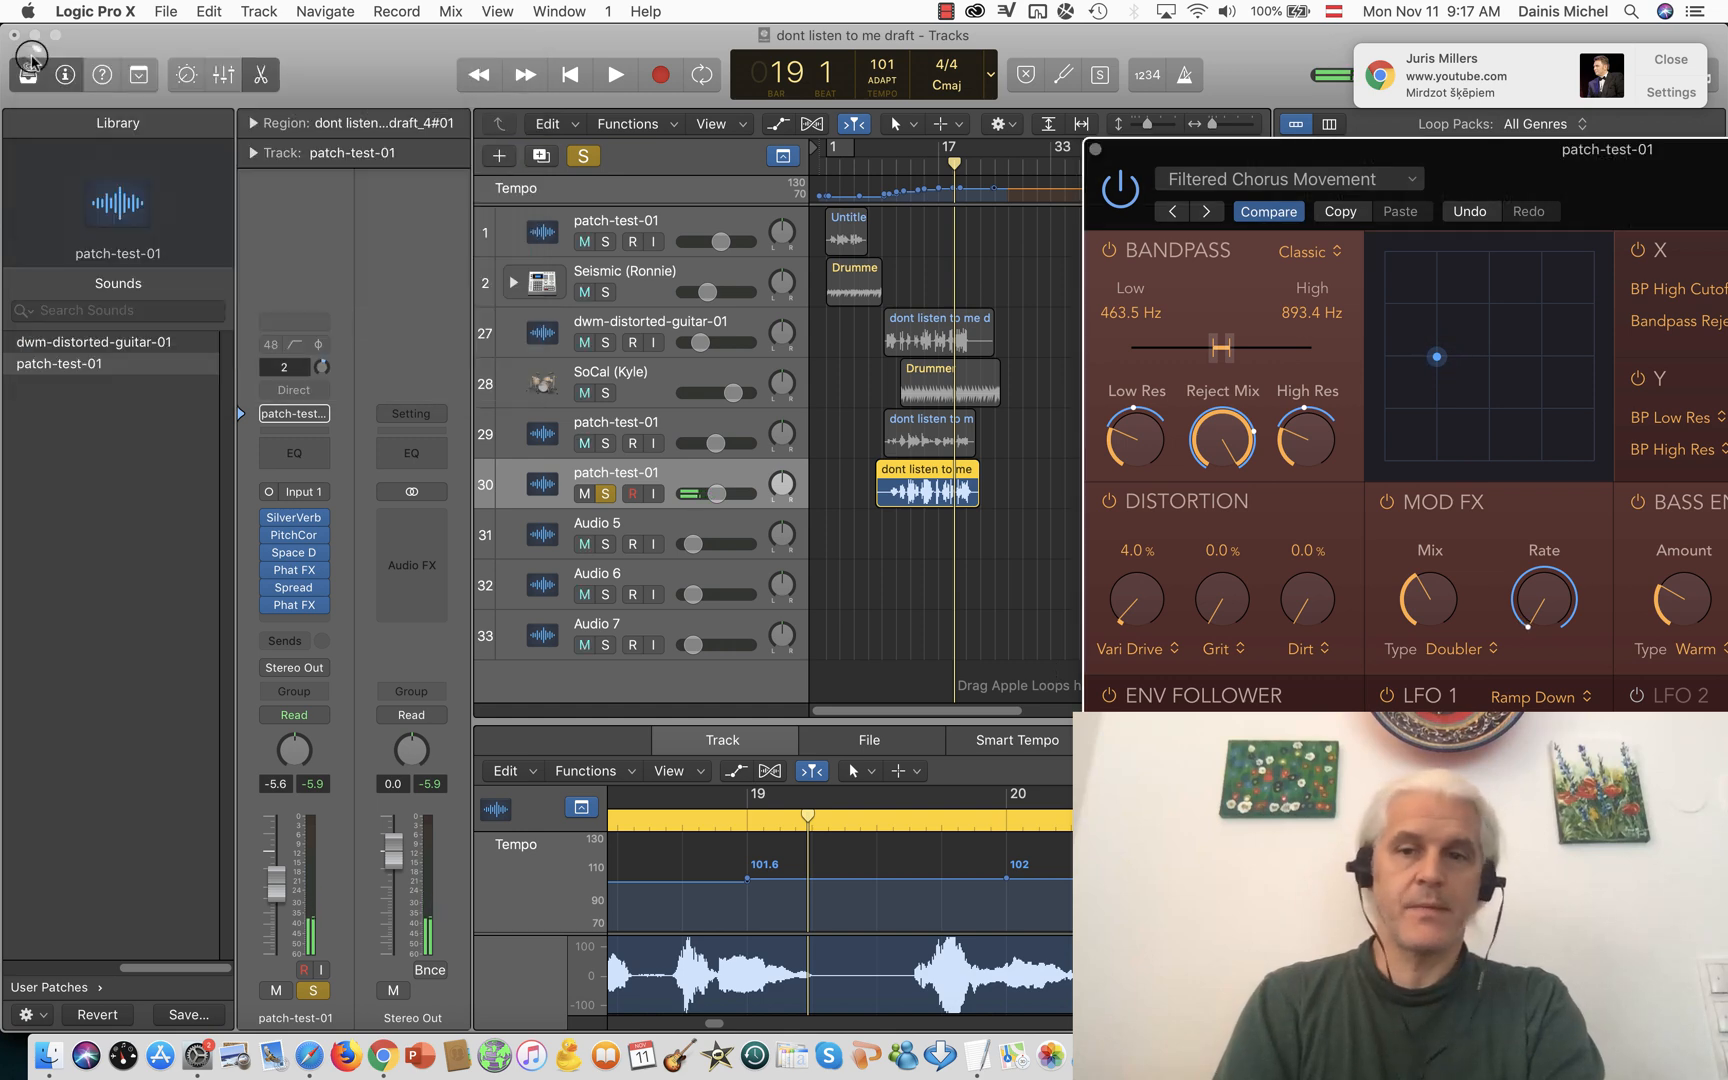
pyautogui.click(1095, 150)
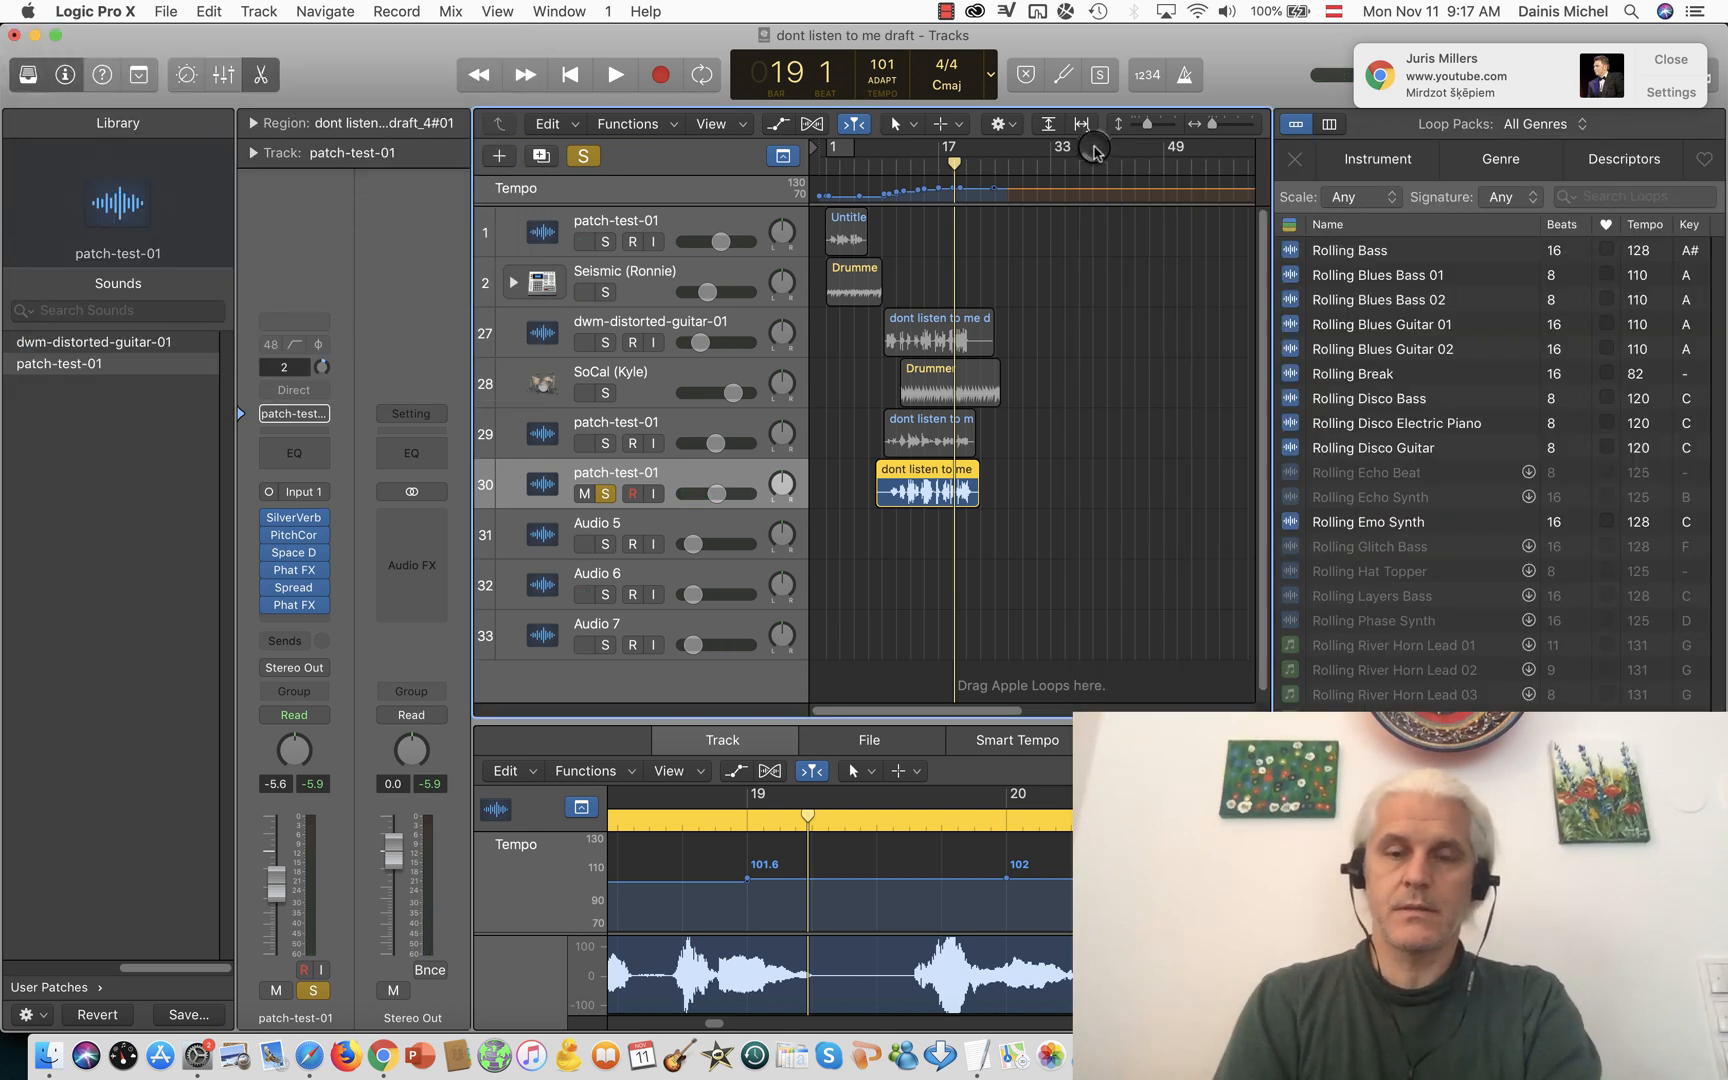
pyautogui.click(925, 167)
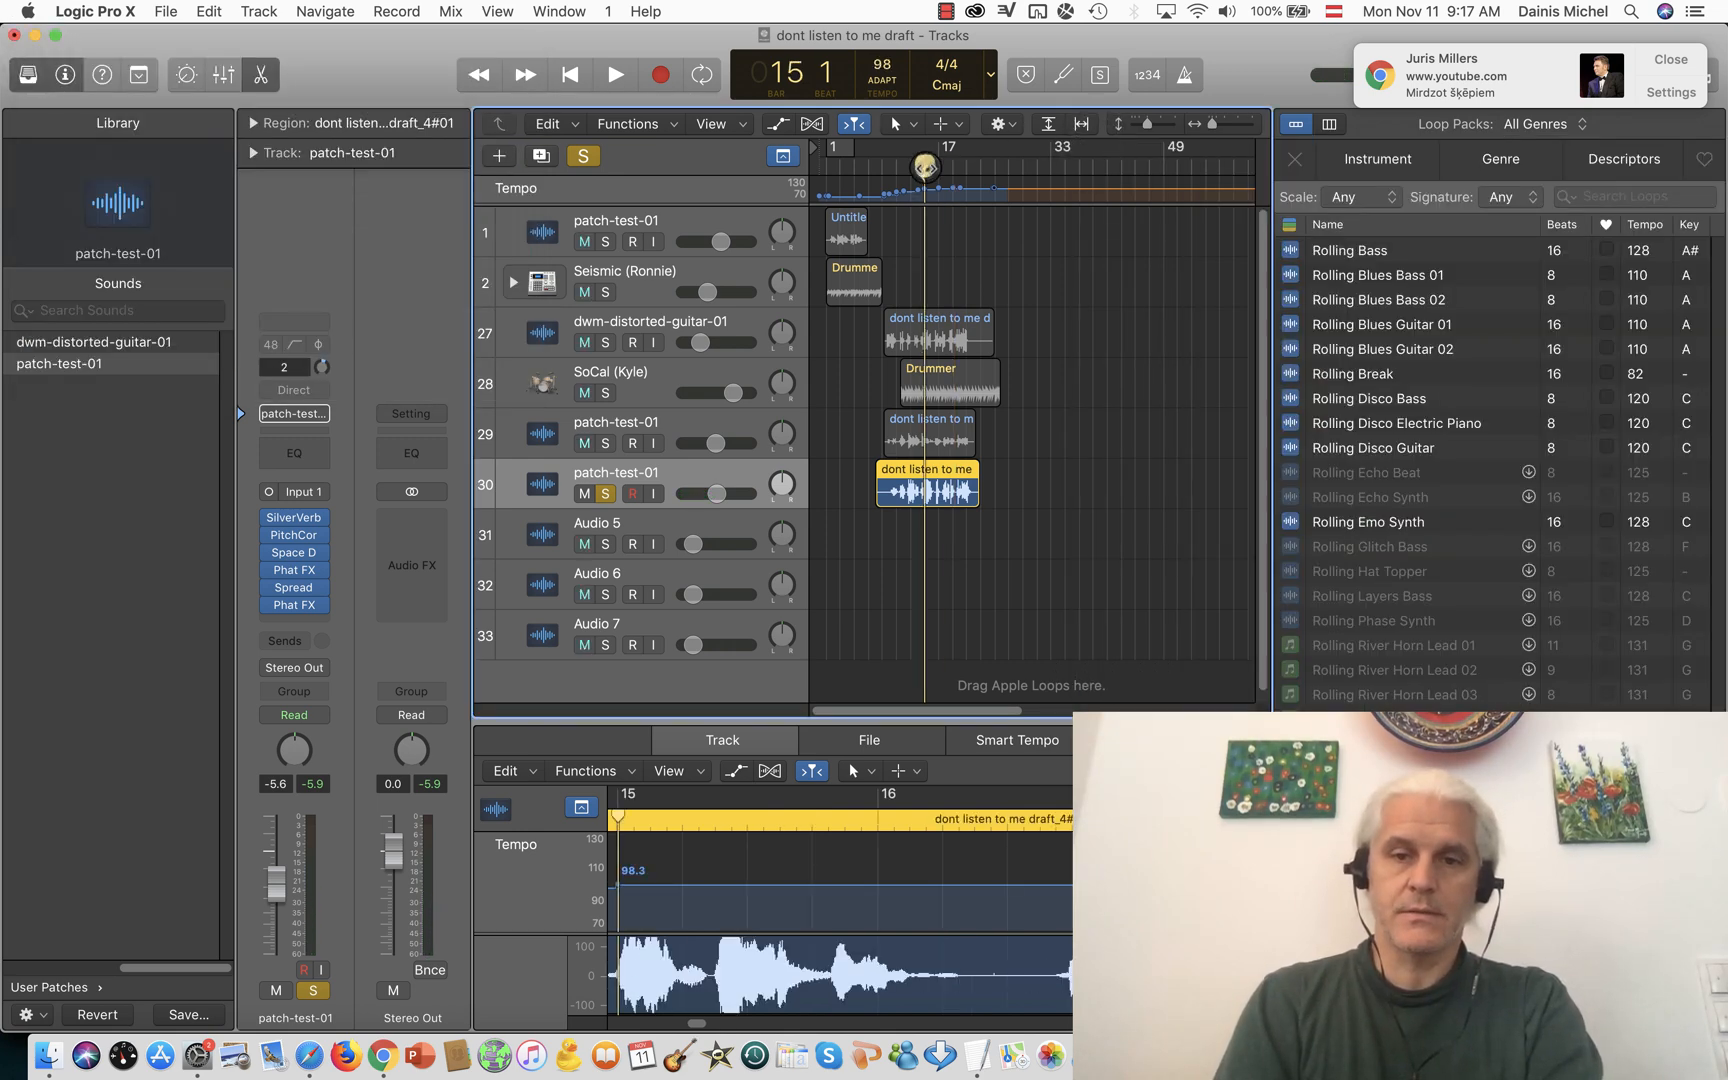
# - Audition the mix from bar 15 to bar 21, unsoloing track 30 and raising its volume to -3.0 dB during playback
pyautogui.press('space')
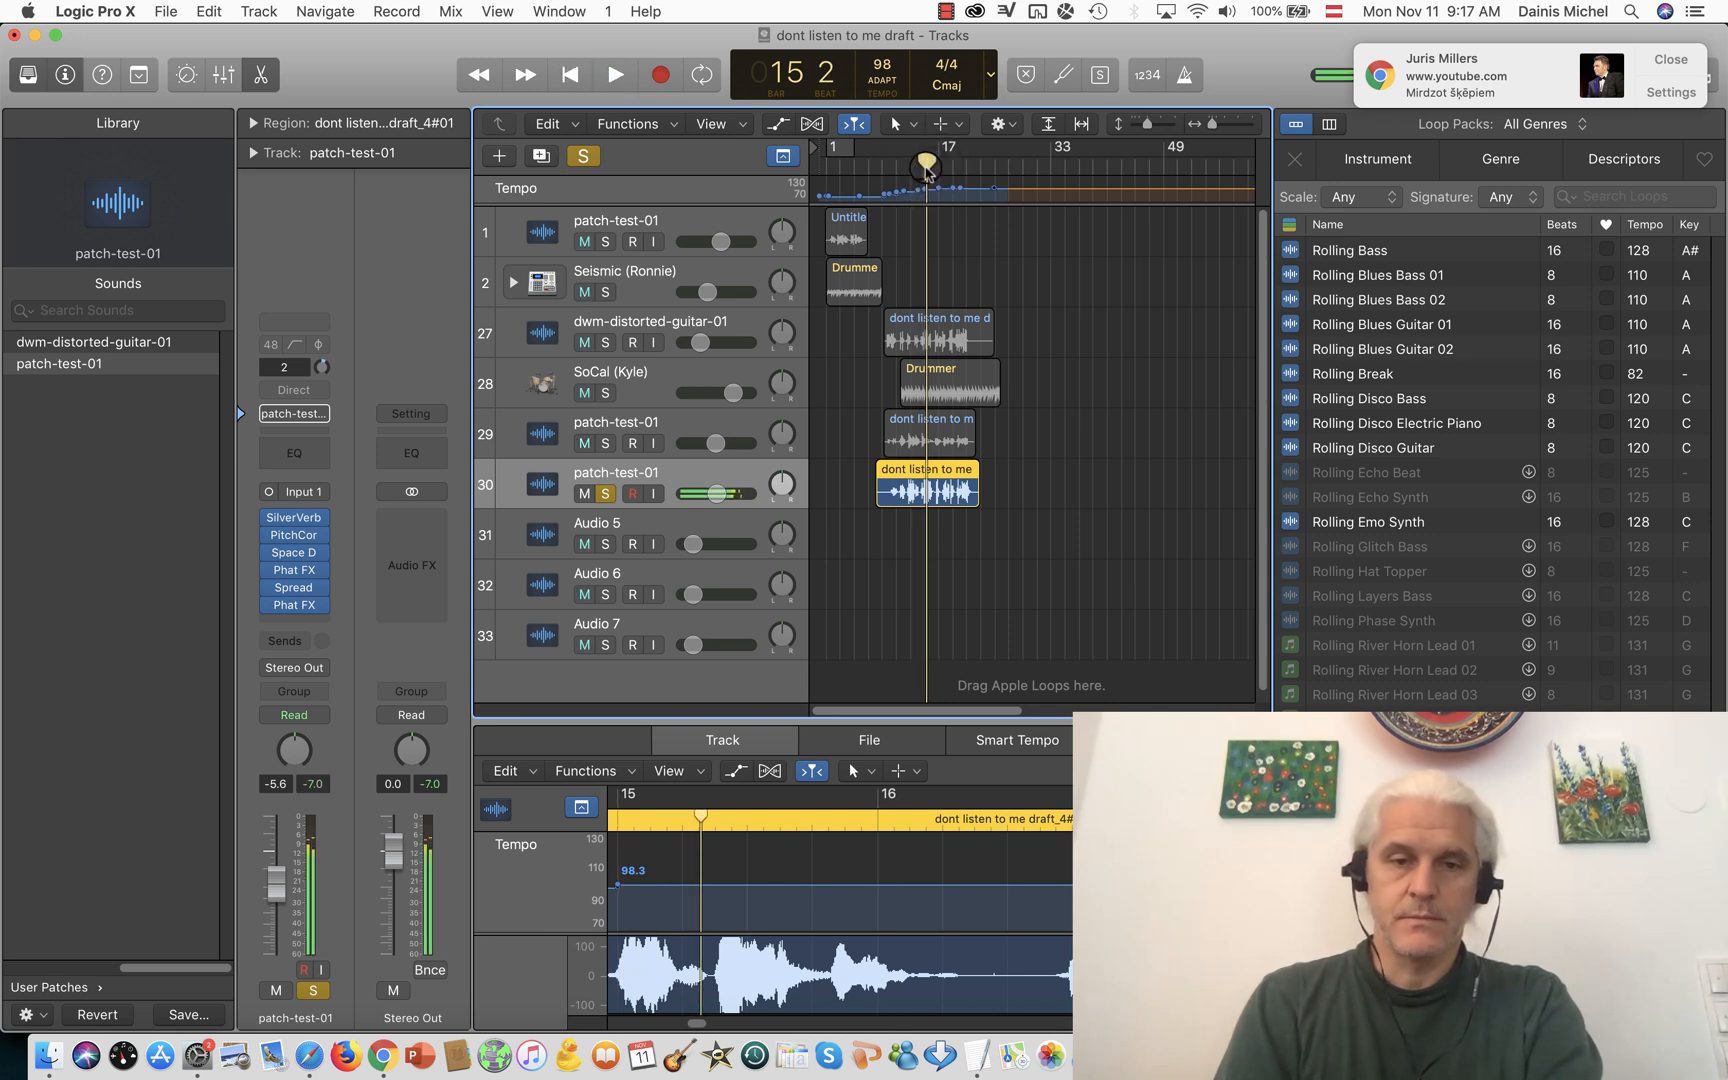
pyautogui.click(606, 494)
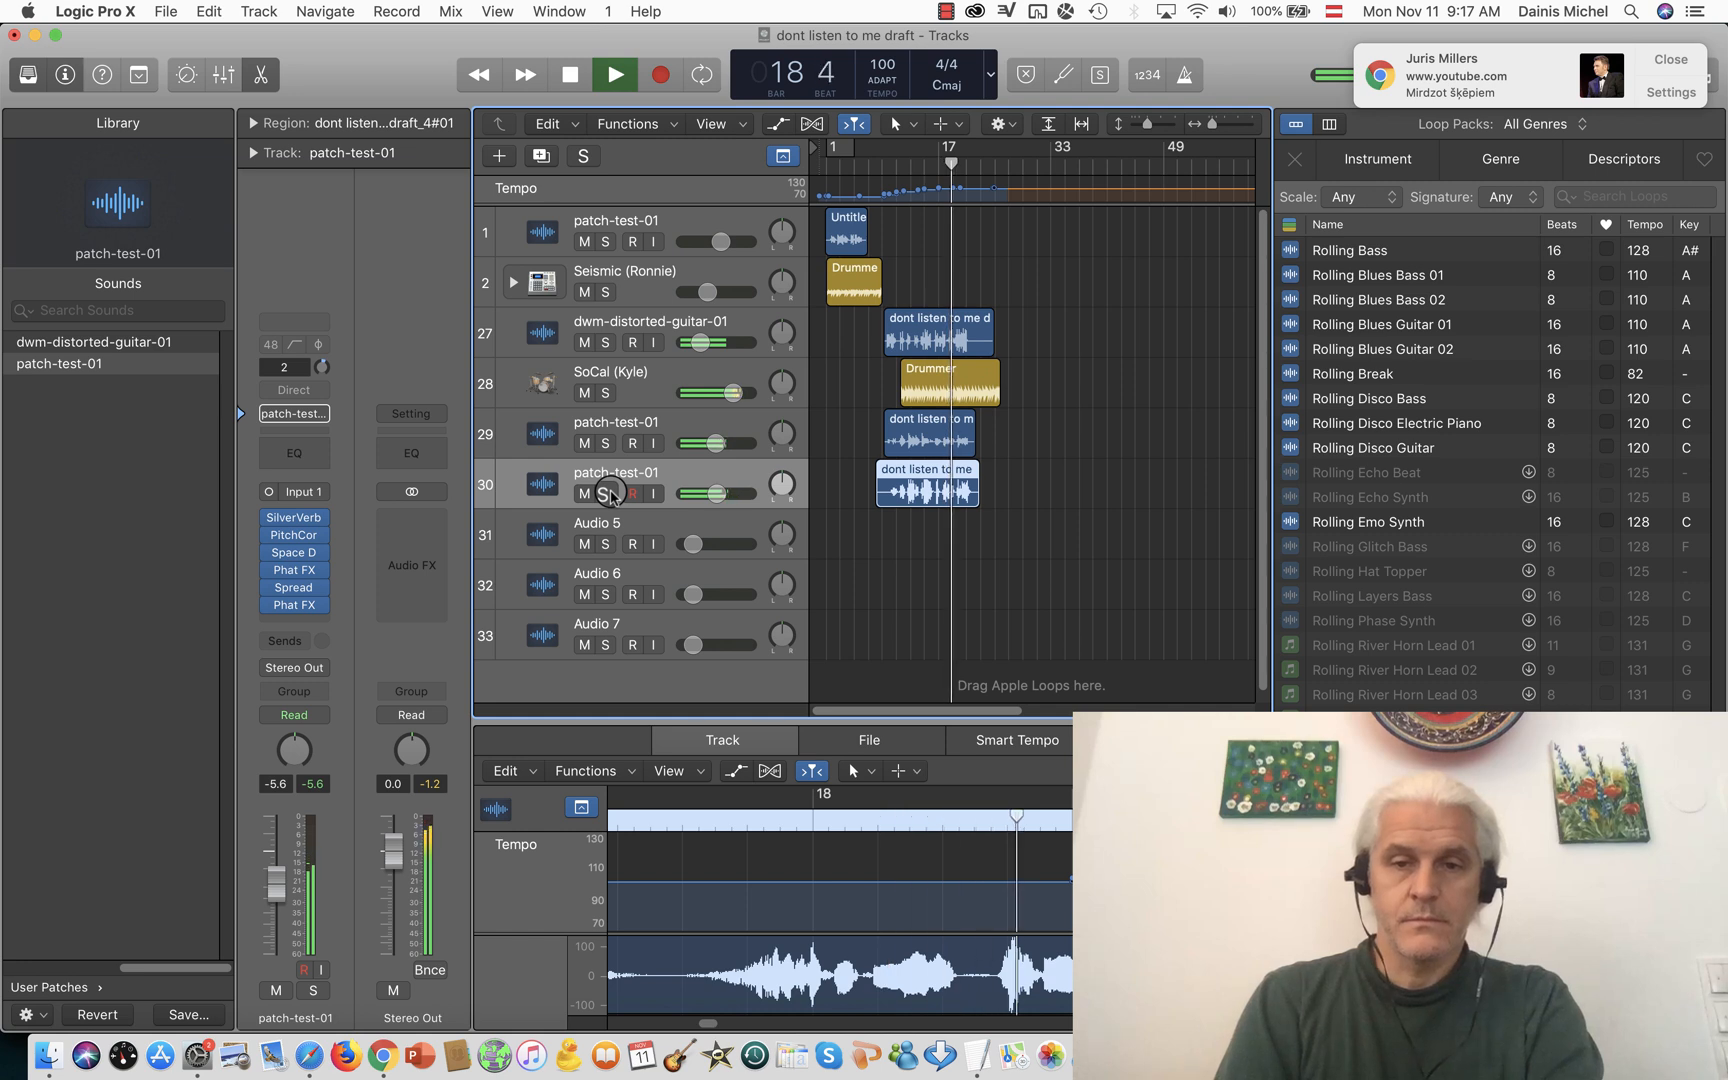
pyautogui.moveTo(709, 496); pyautogui.dragTo(742, 500)
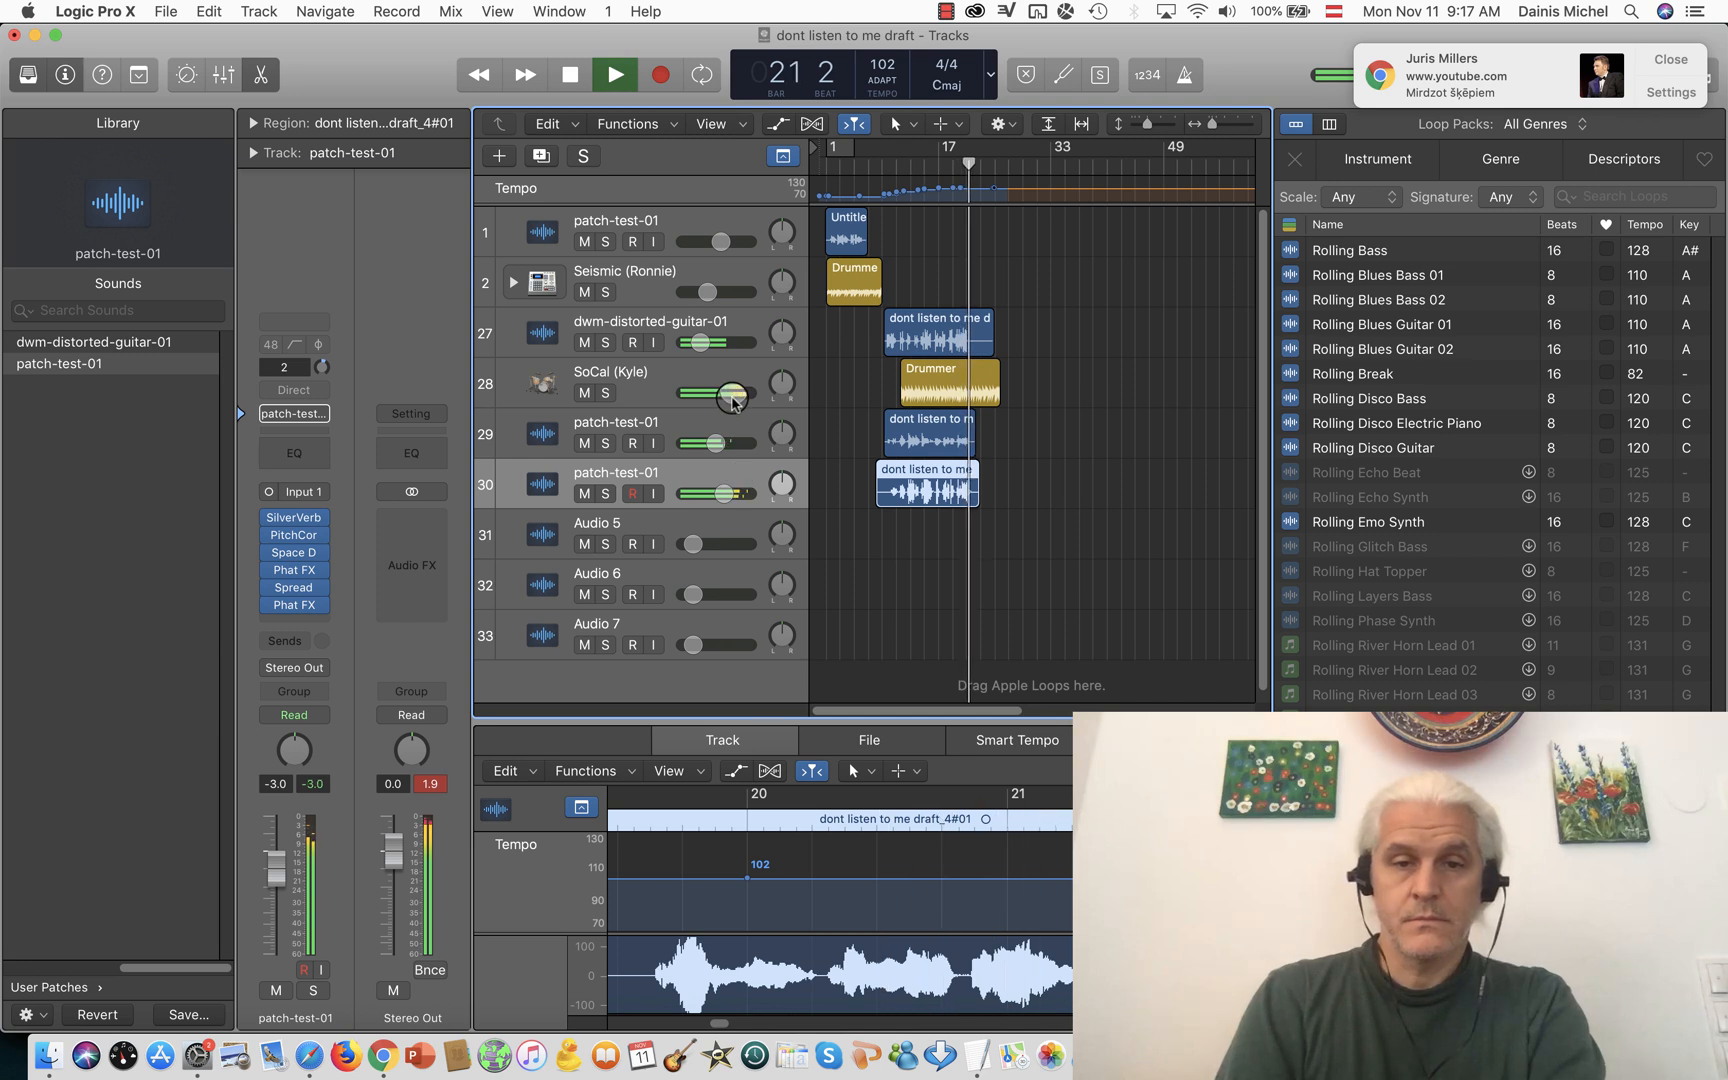
pyautogui.press('space')
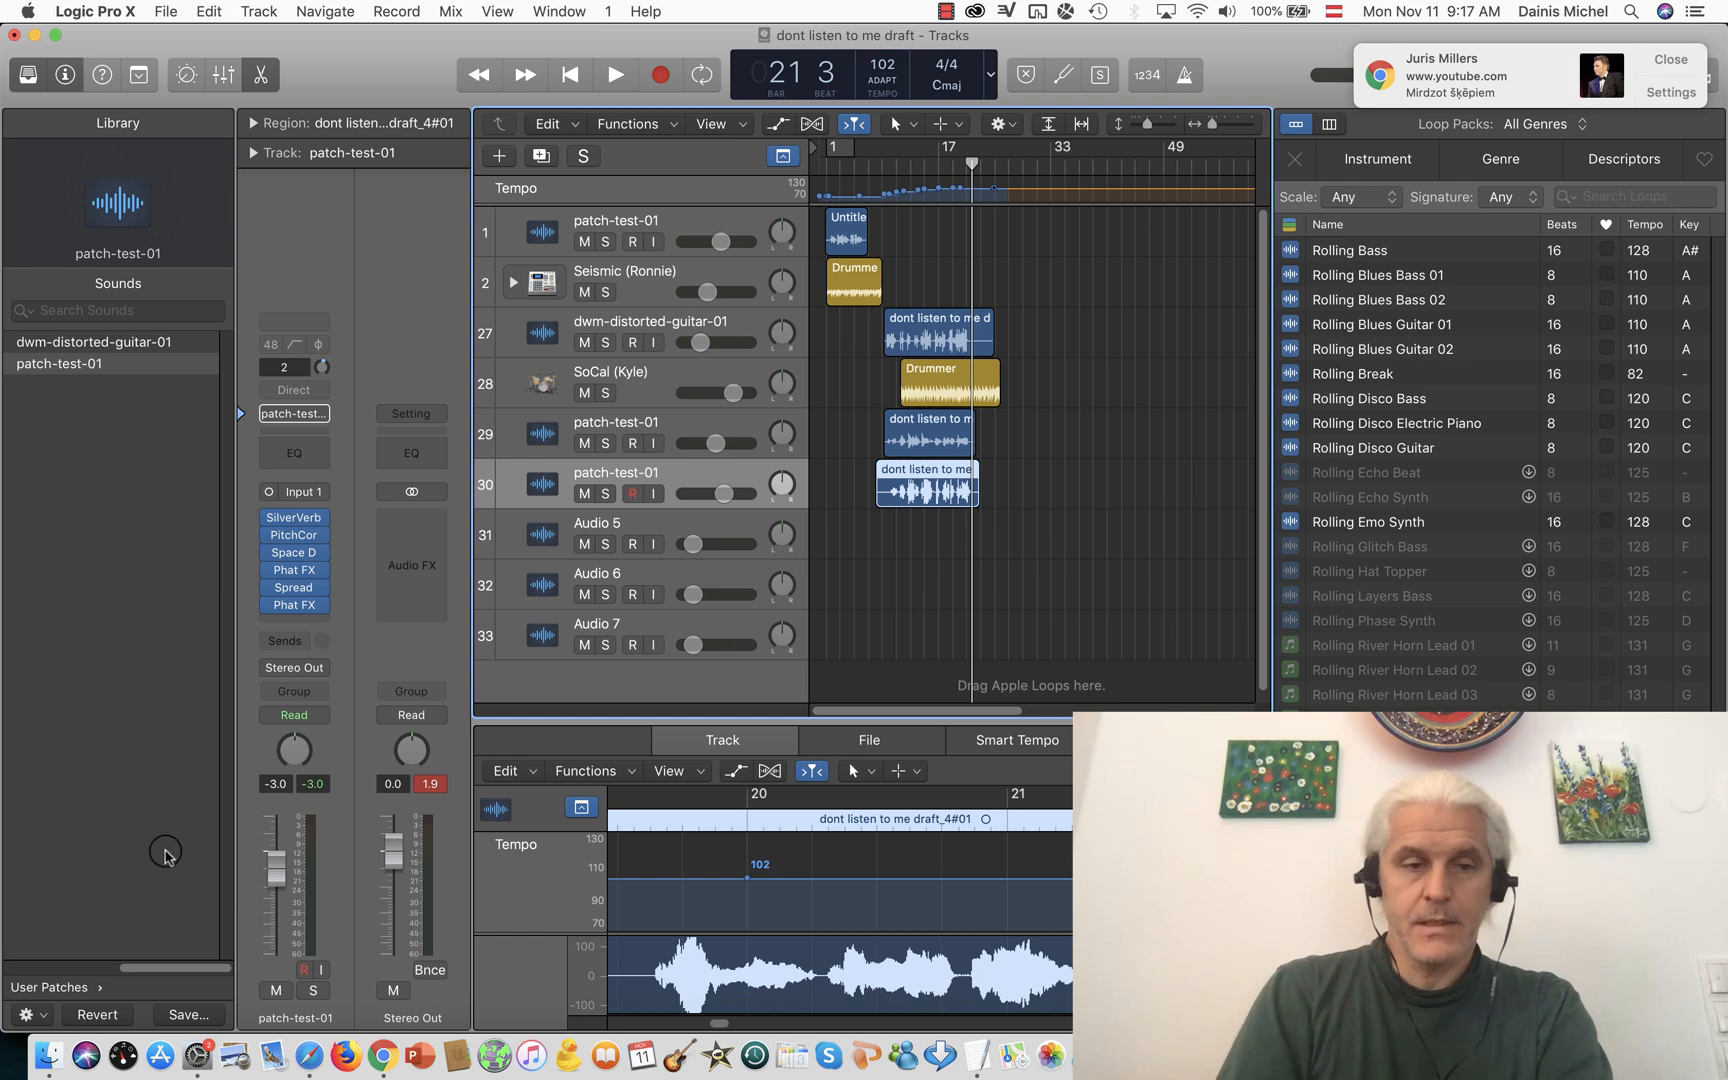
# - Save track 30's channel strip setup as a new user patch named patch-test-02 in the Audio folder
pyautogui.click(186, 1016)
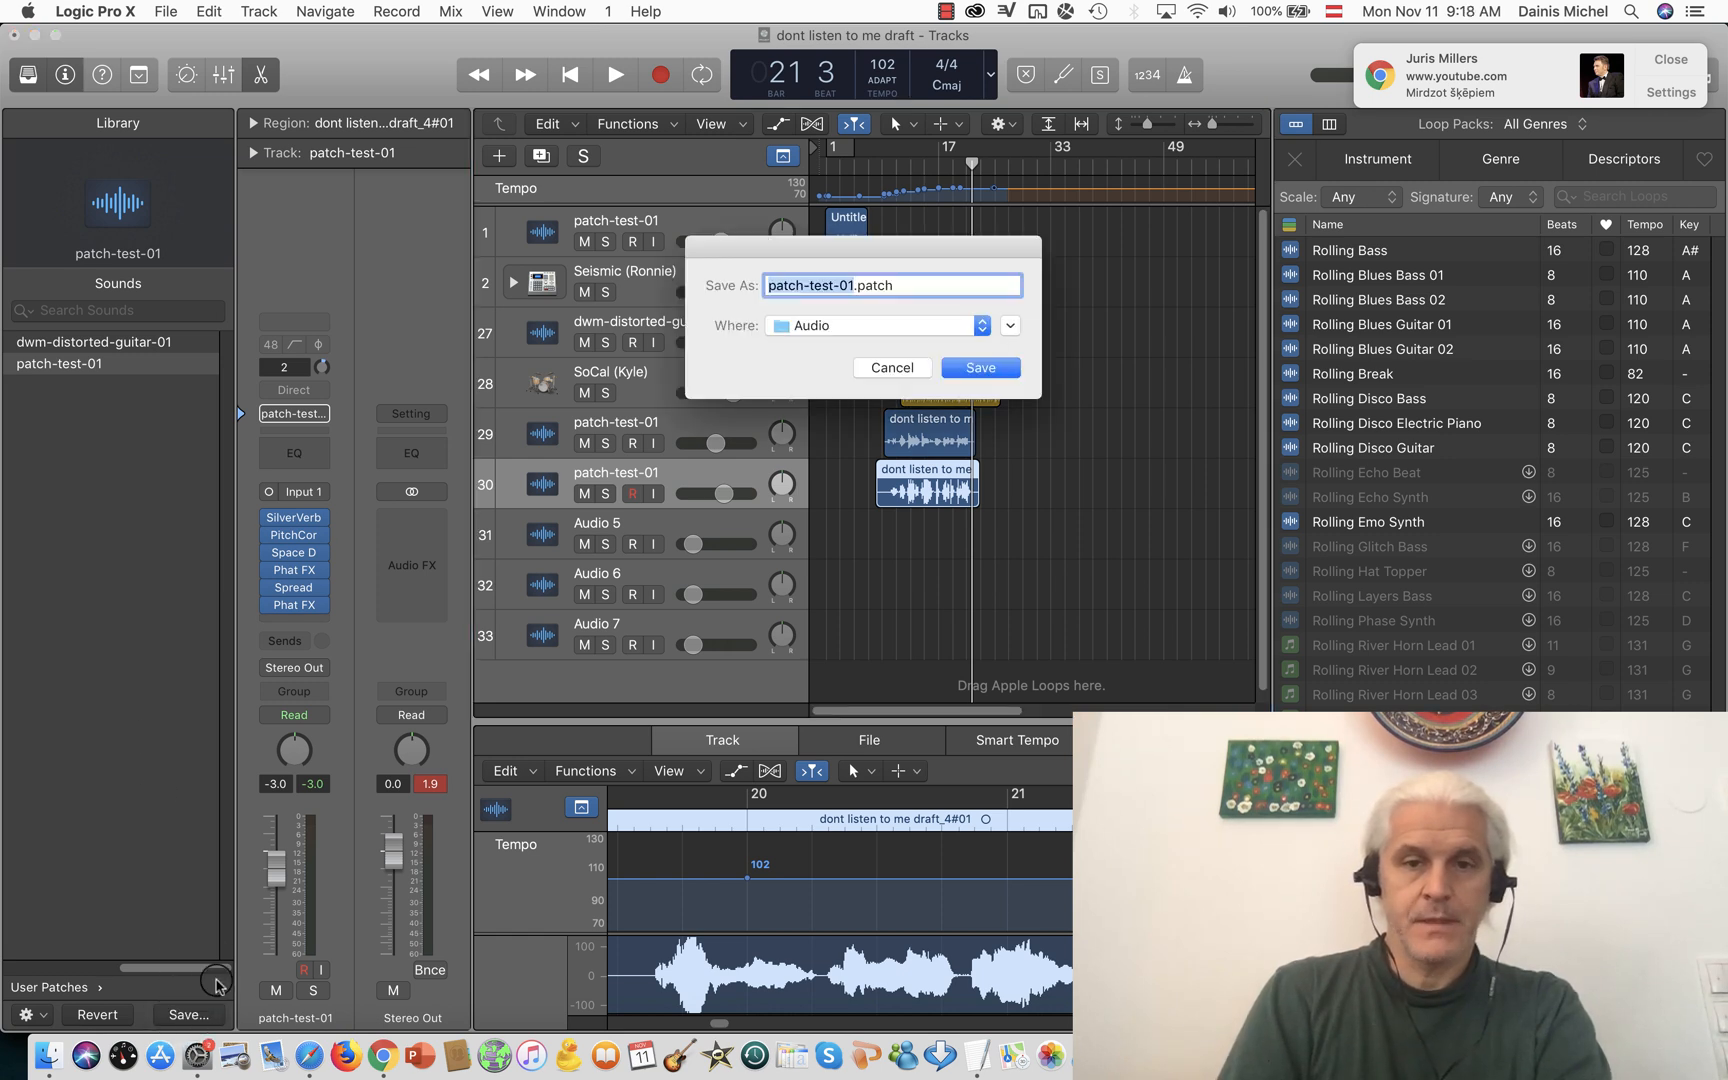
pyautogui.click(853, 285)
pyautogui.press('BackSpace')
pyautogui.write('2')
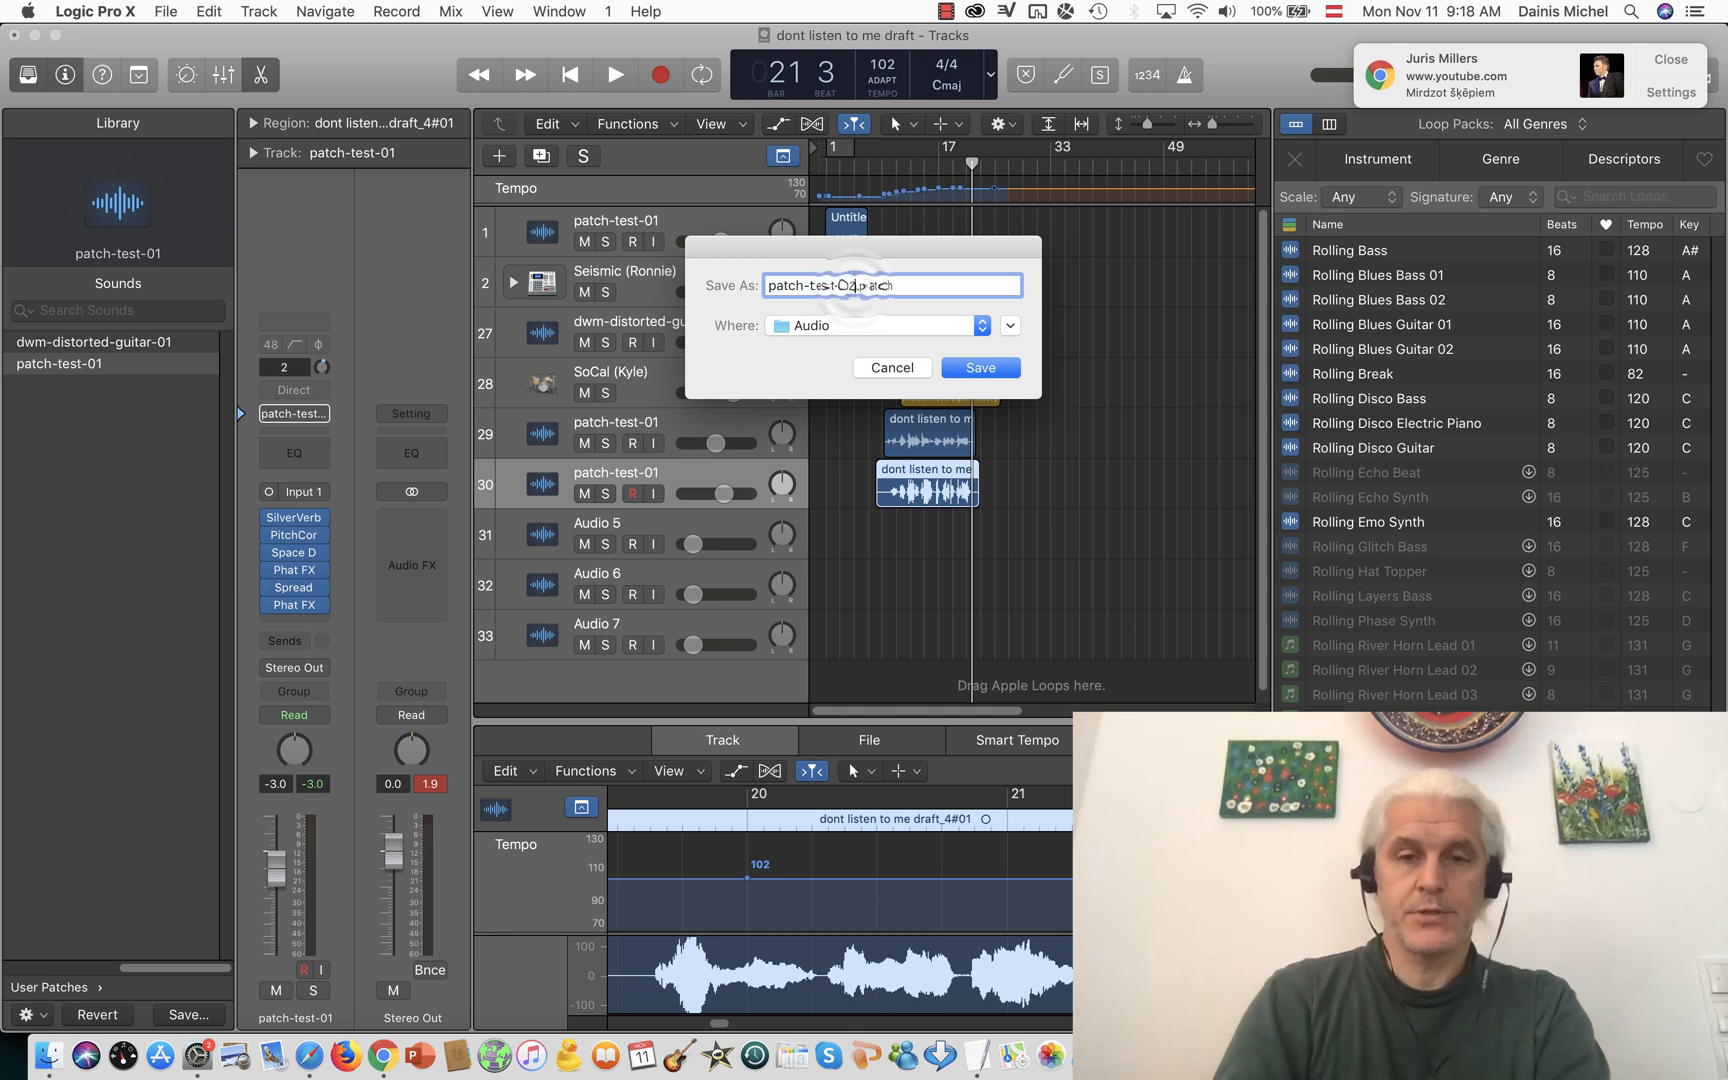
pyautogui.click(977, 367)
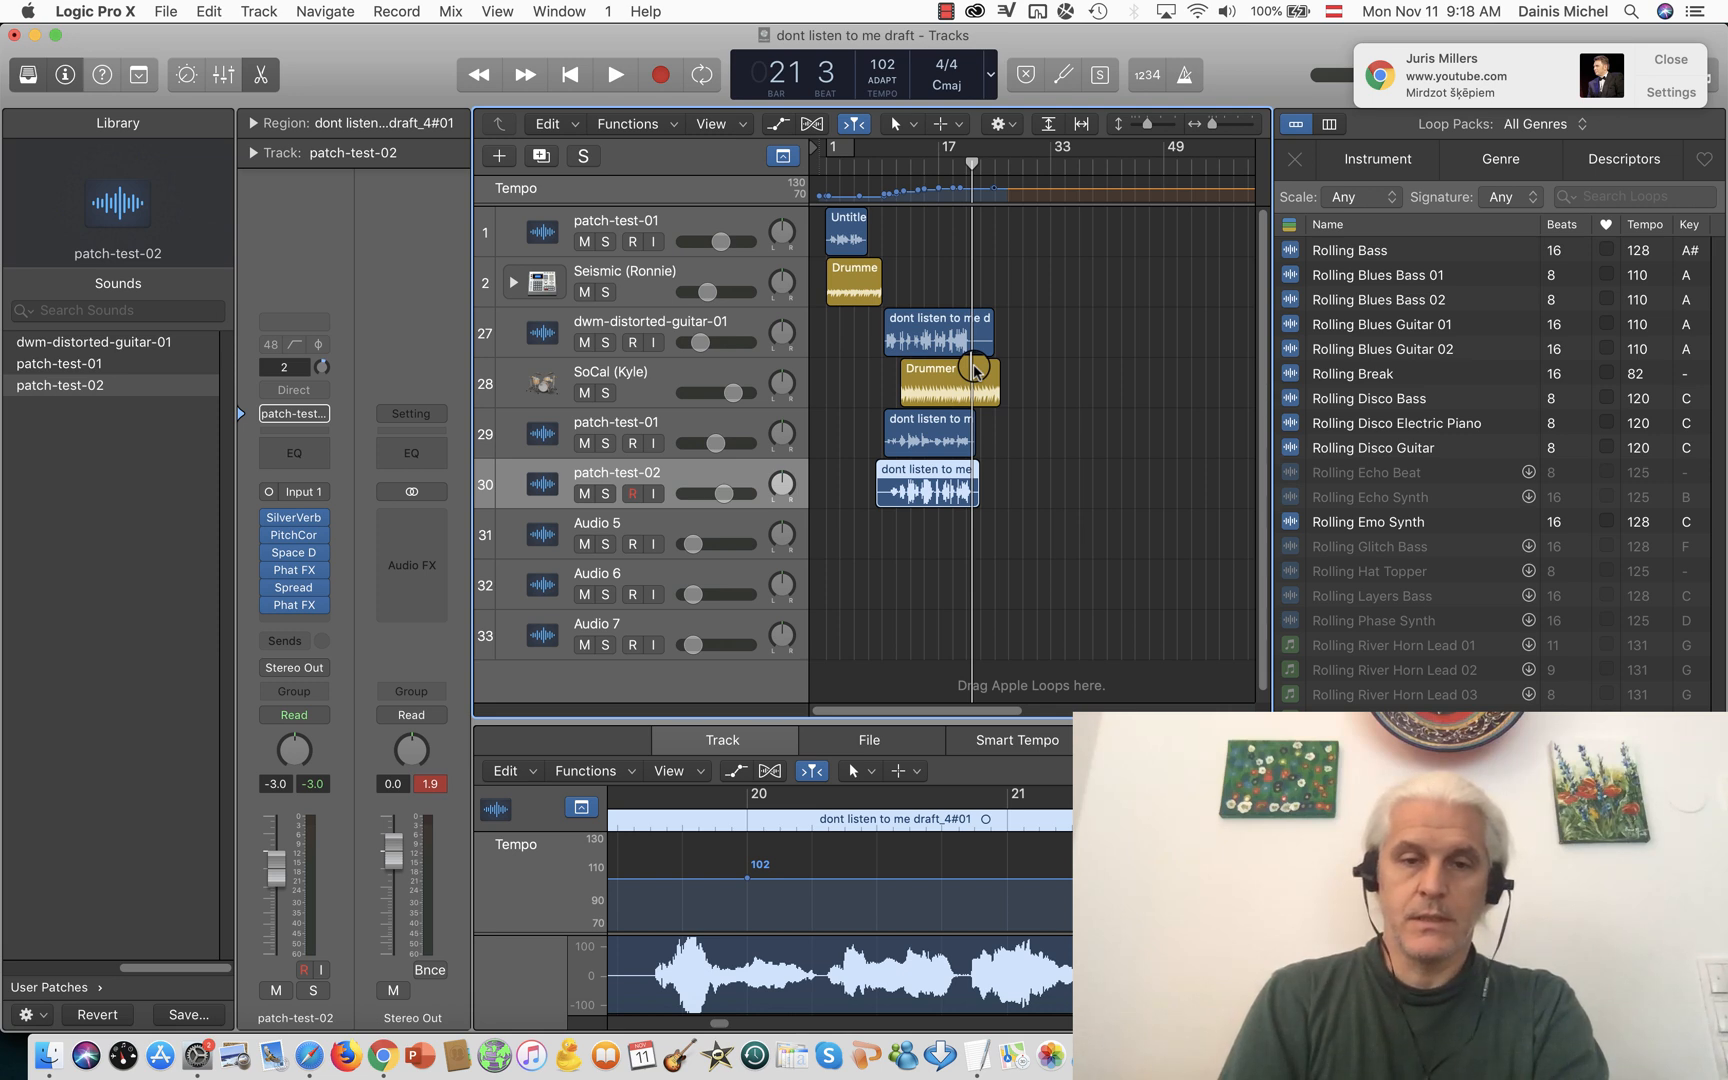
# - Compare the channel strips of tracks 29 and 30, leaving track 30 selected
pyautogui.click(624, 427)
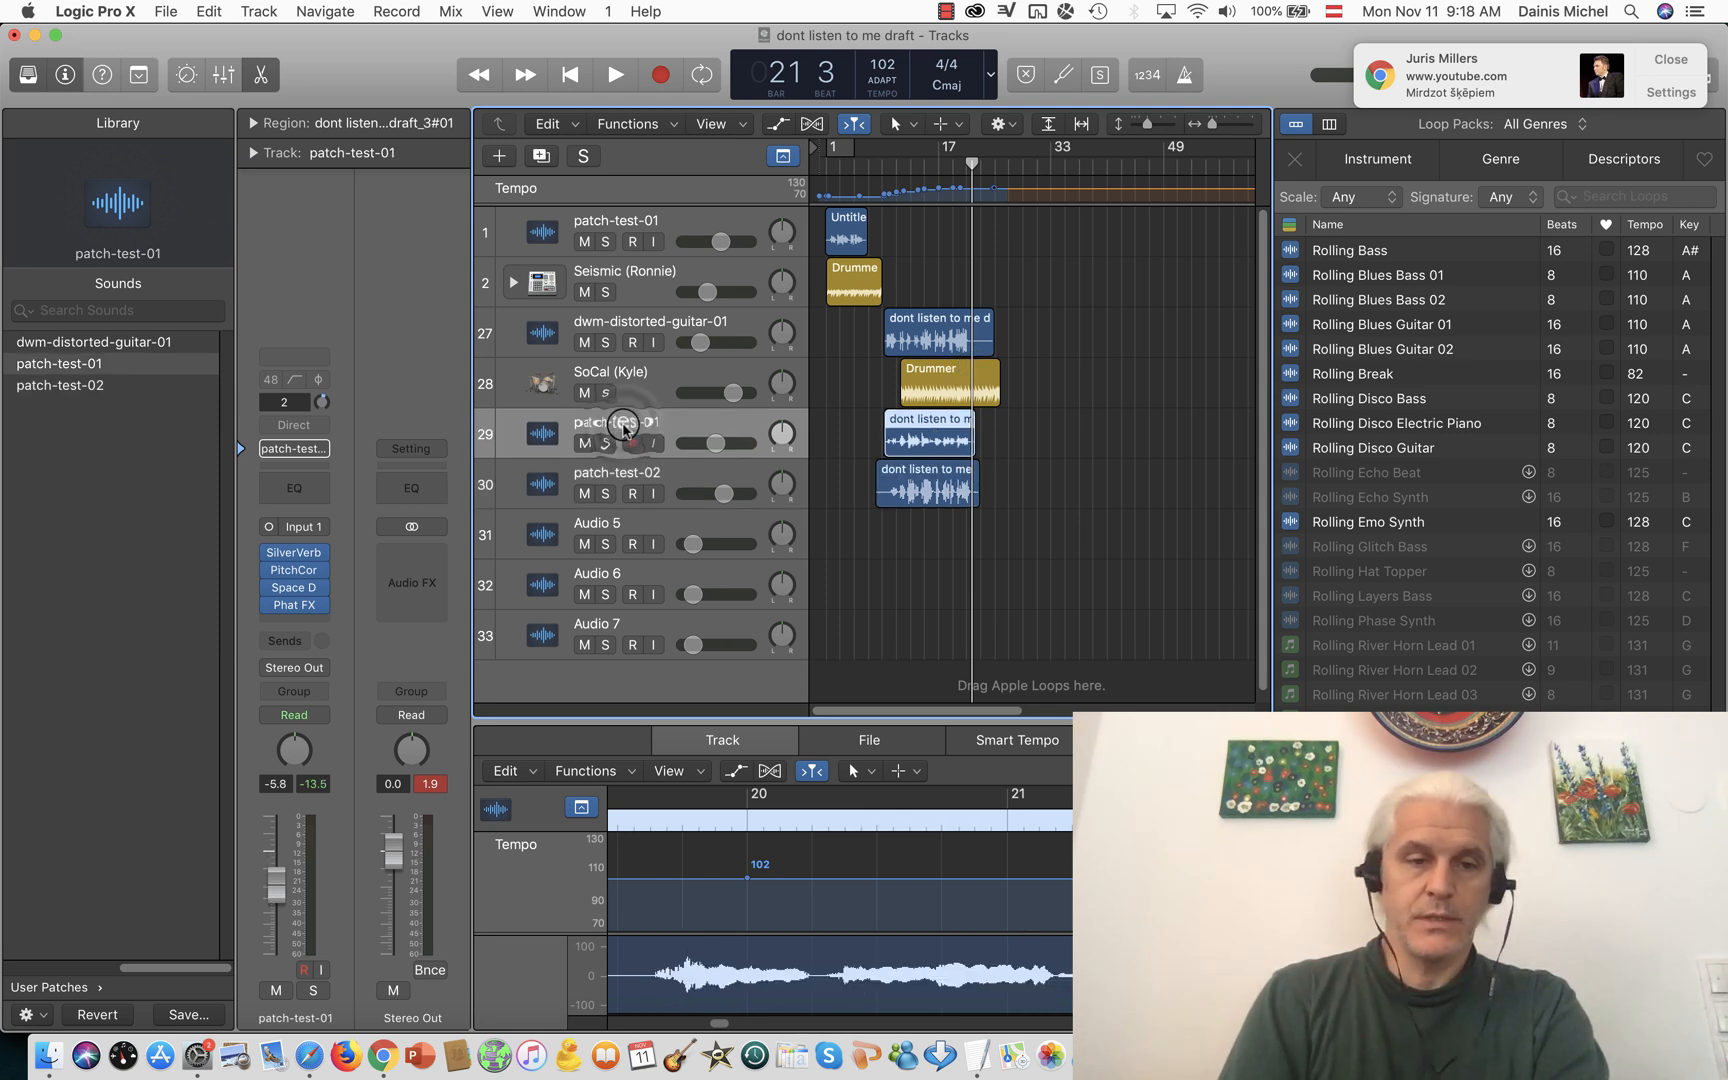
pyautogui.click(605, 478)
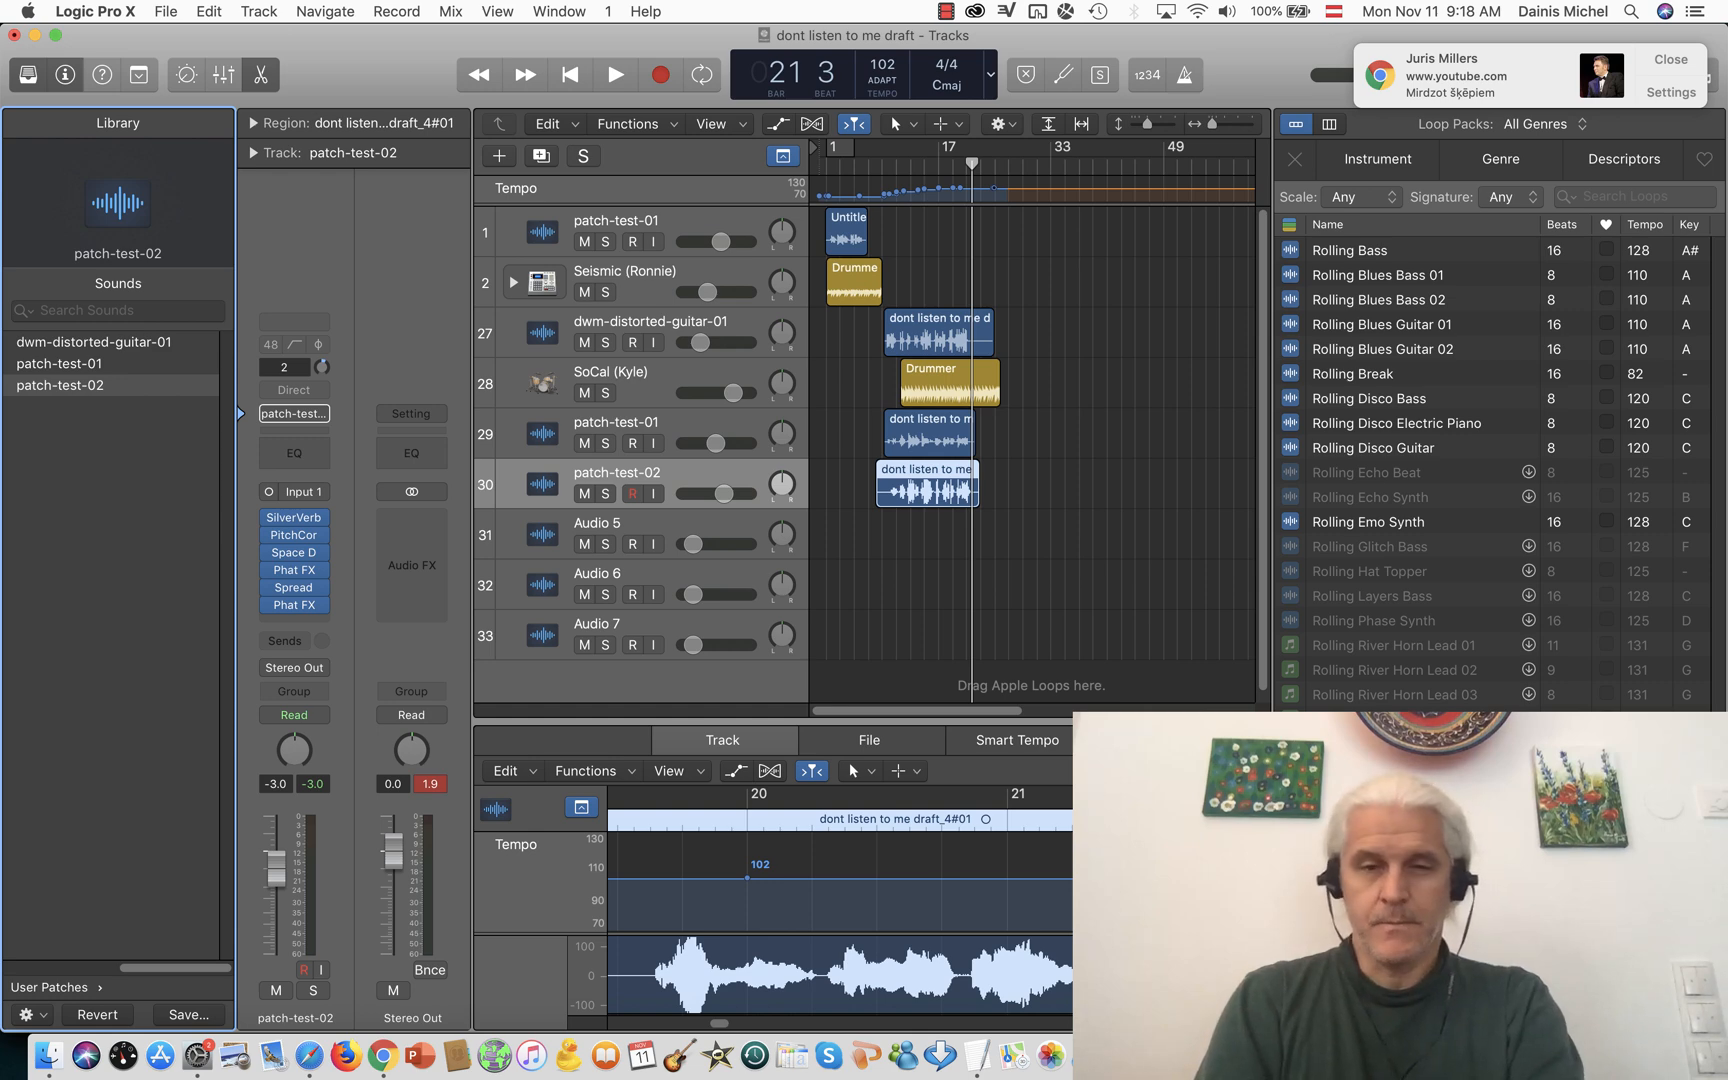
pyautogui.press('super+Tab')
pyautogui.press('super+Tab')
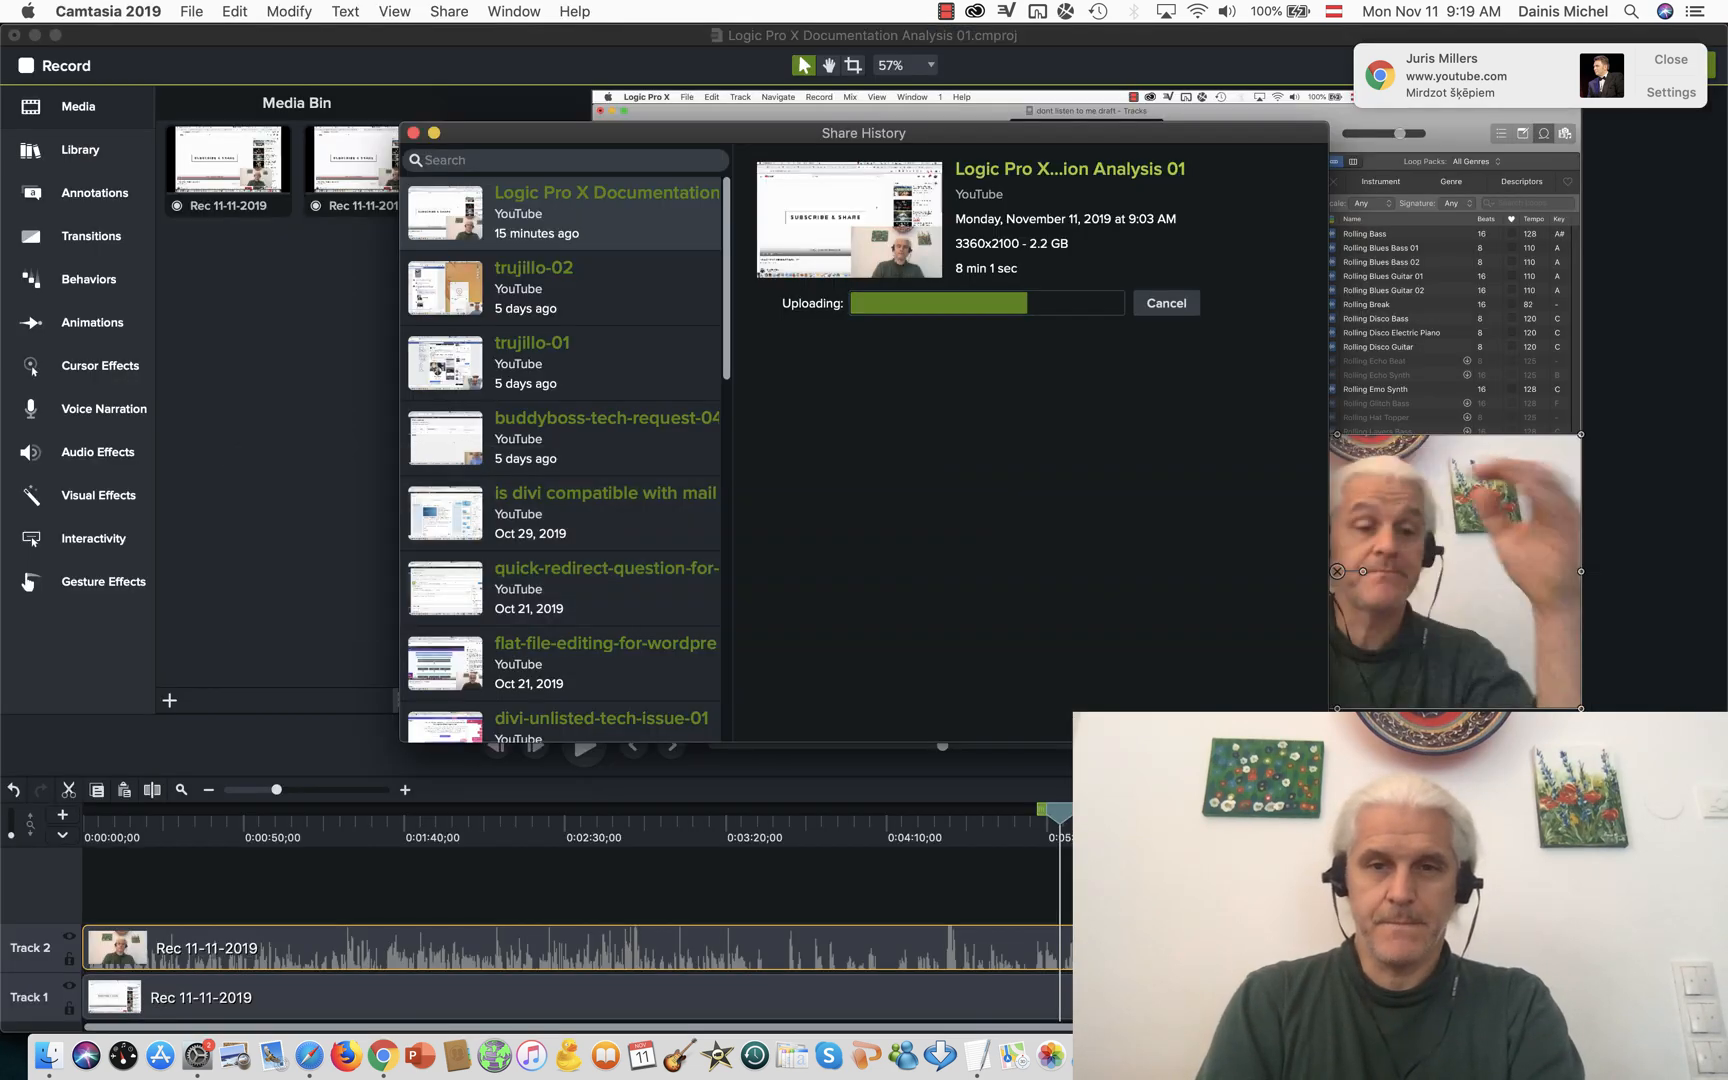
pyautogui.press('super+Tab')
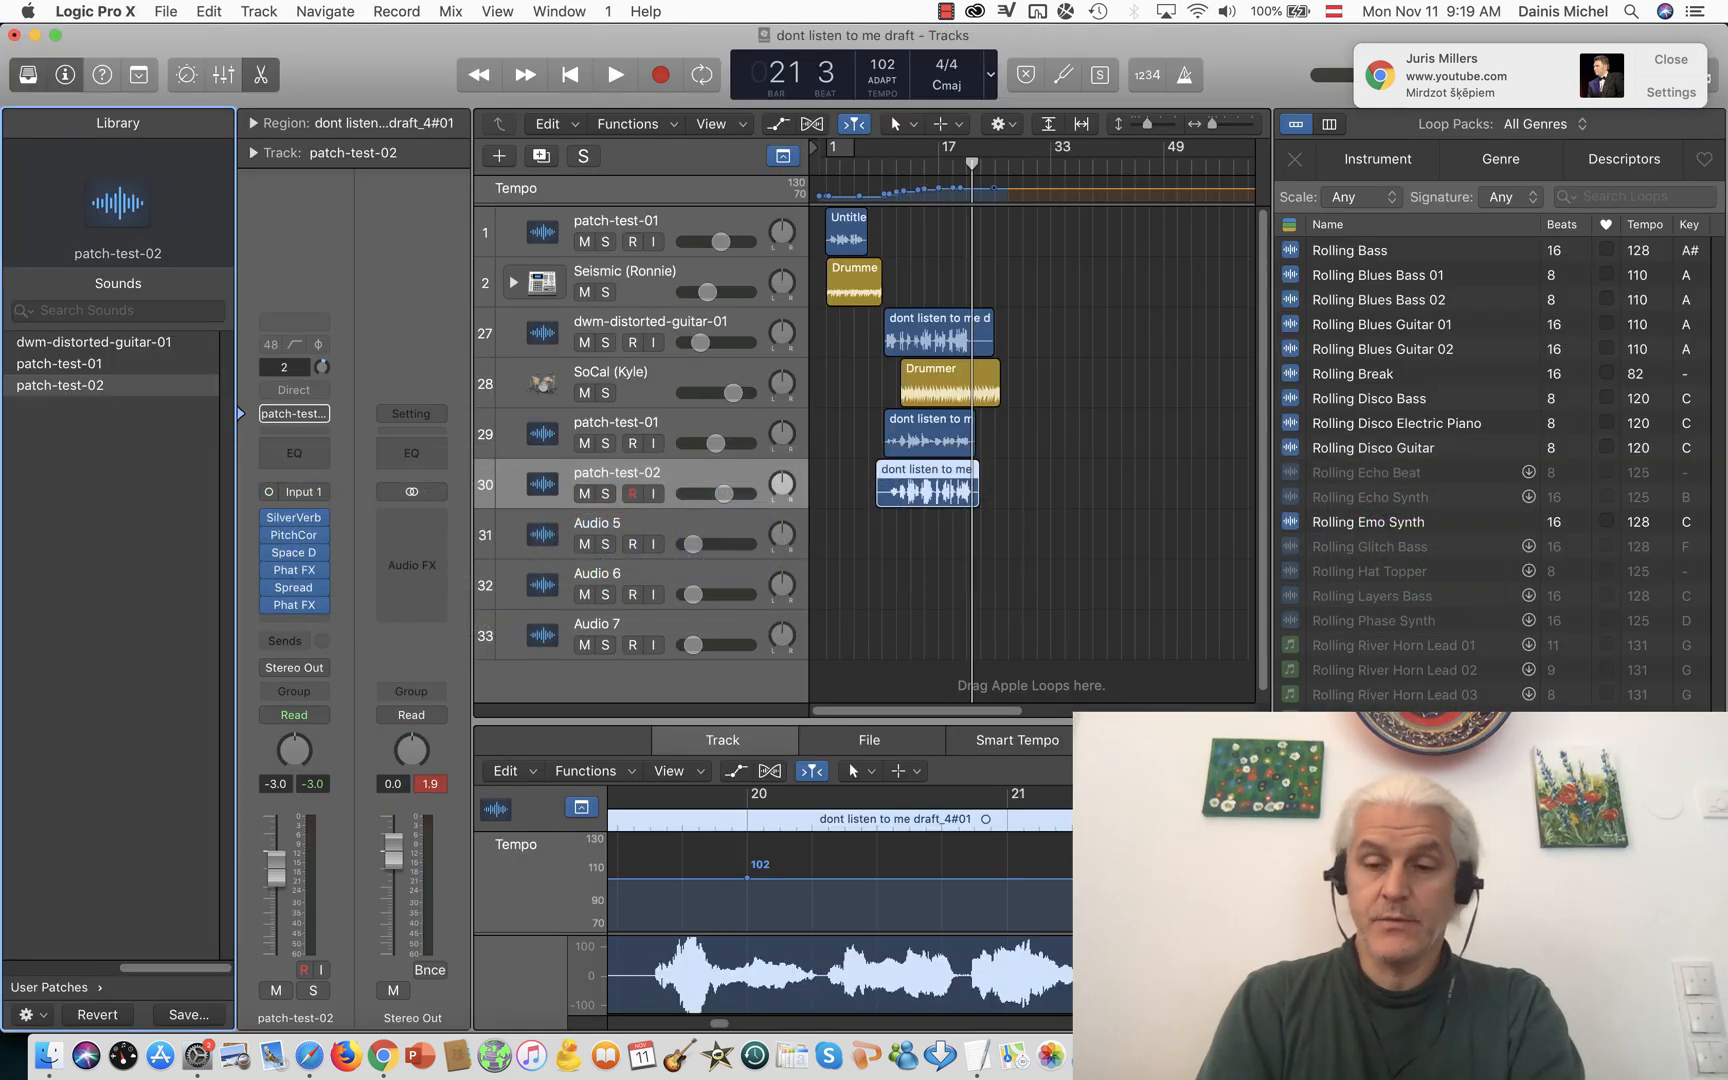
pyautogui.press('super+Tab')
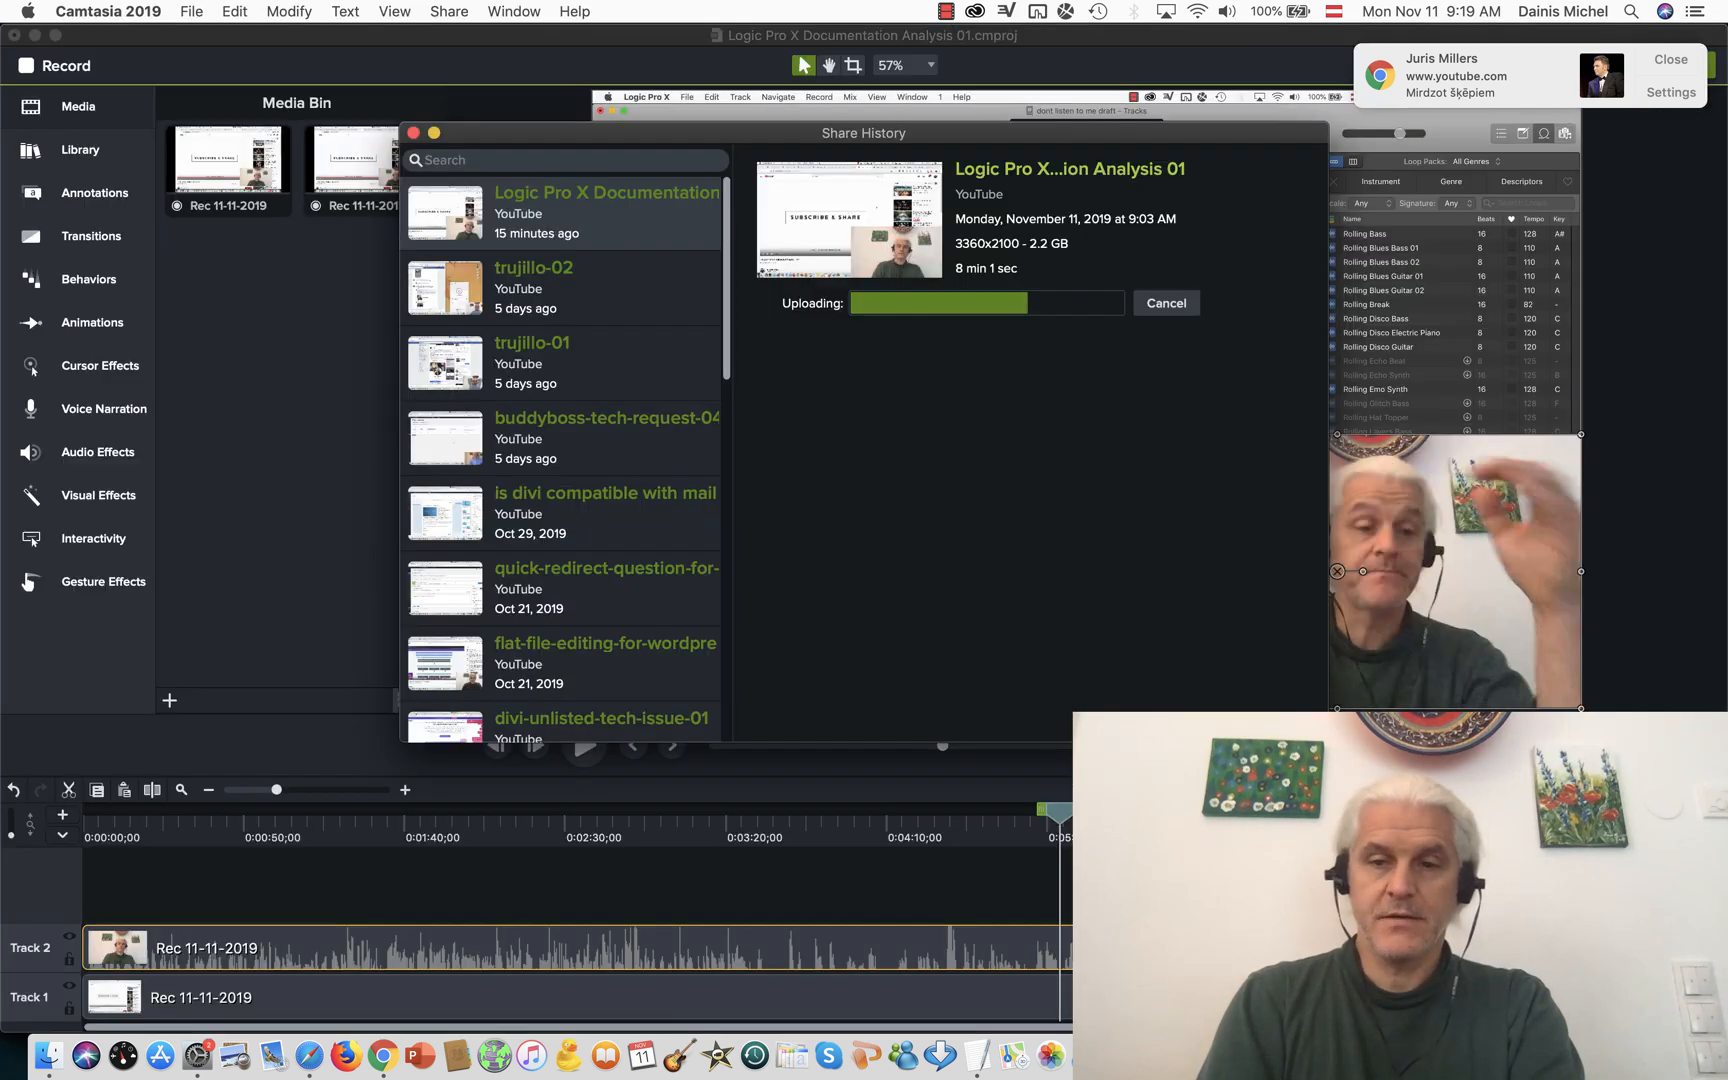
pyautogui.press('super+Tab')
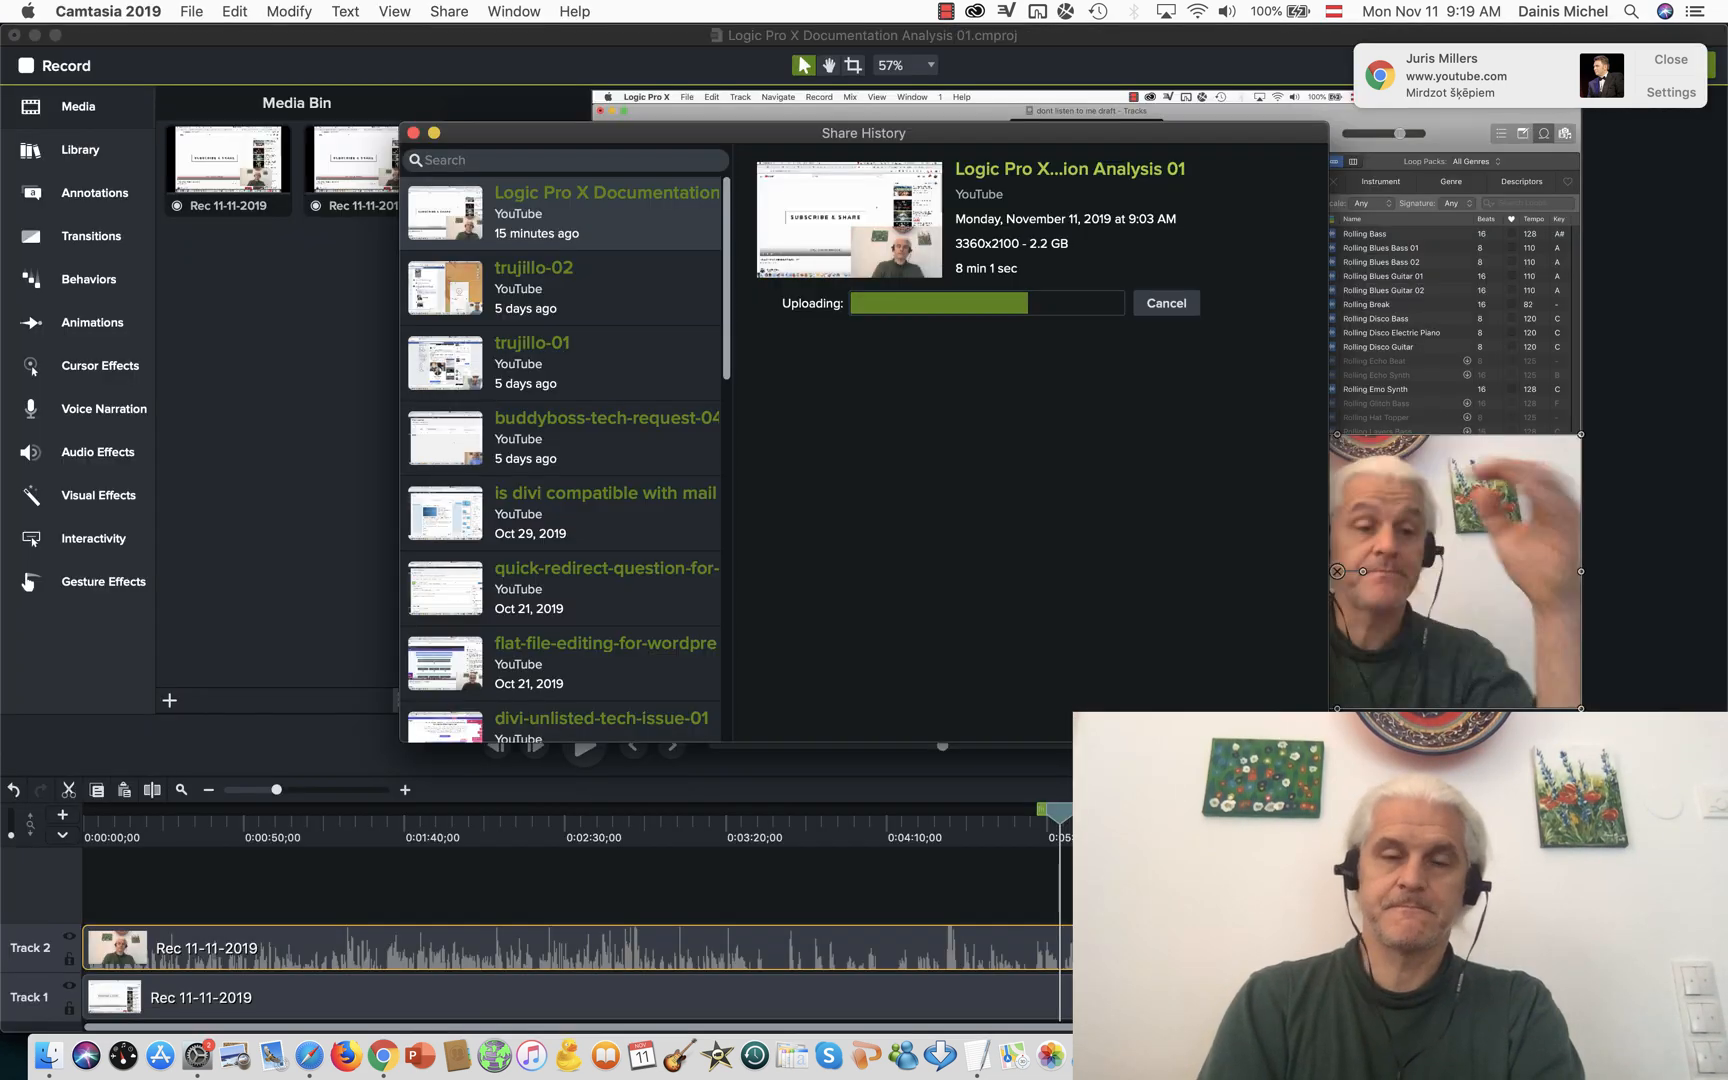
pyautogui.click(945, 11)
pyautogui.click(985, 38)
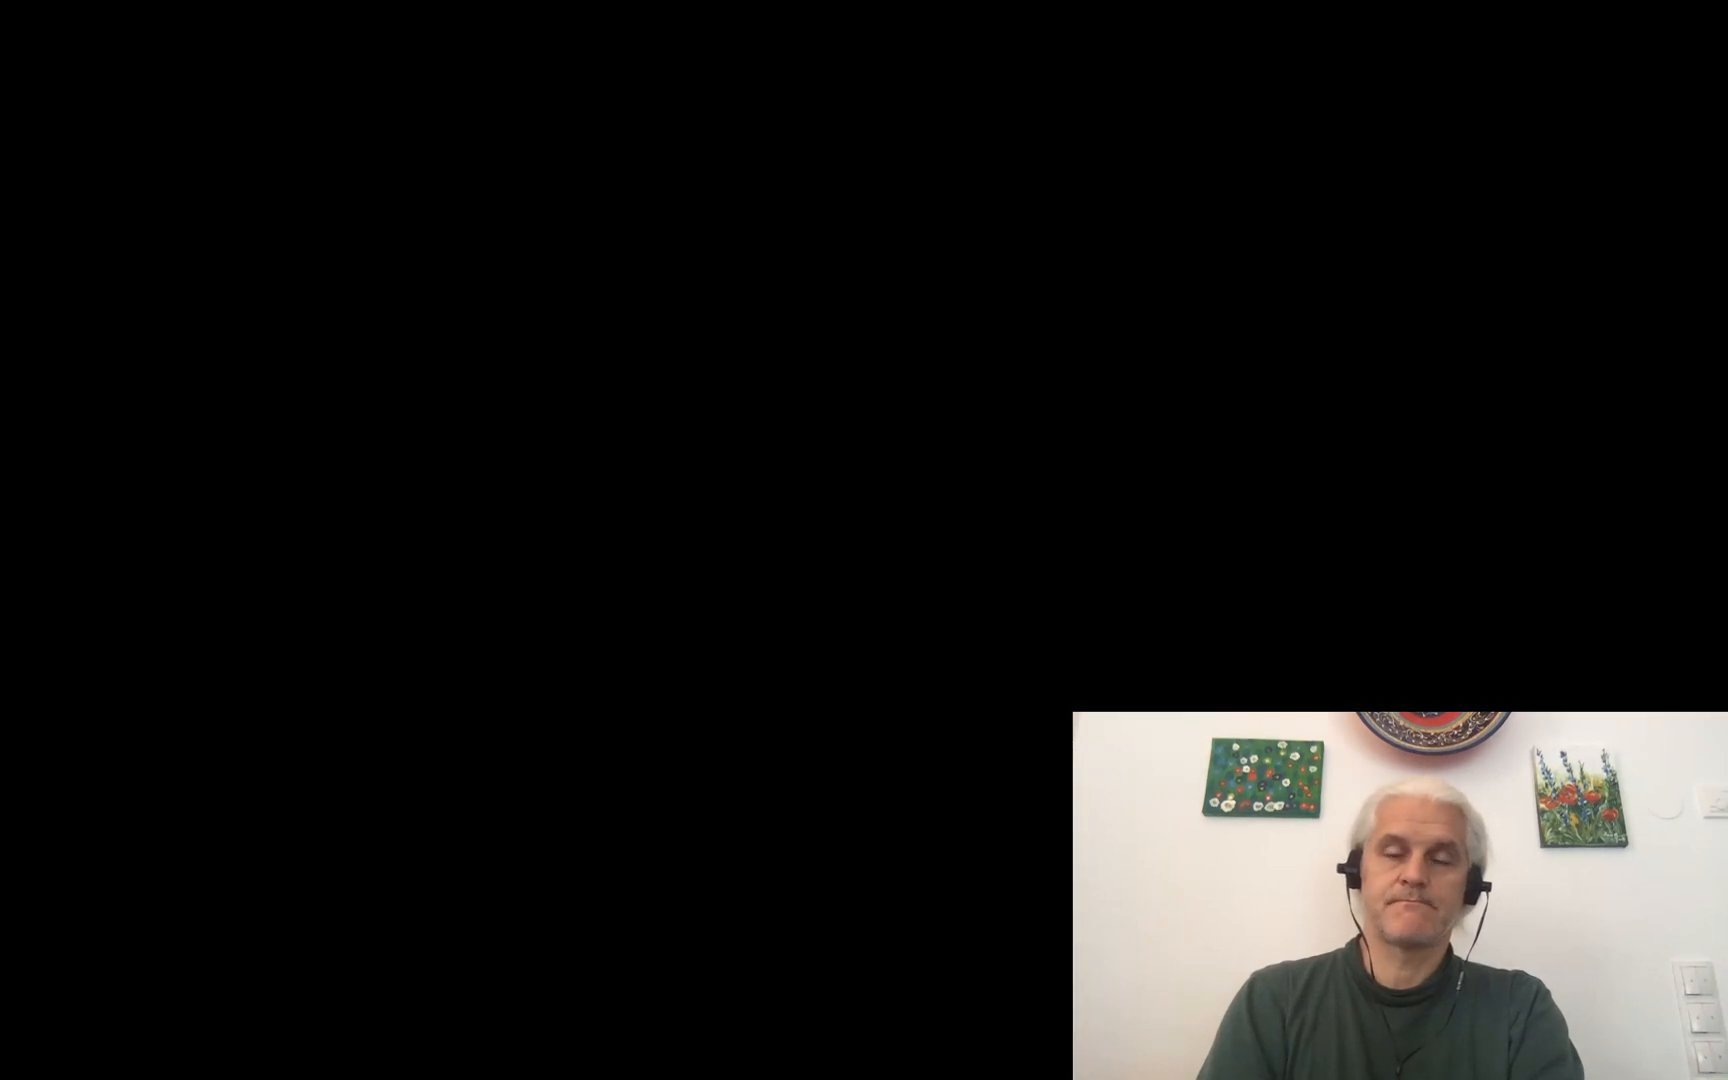